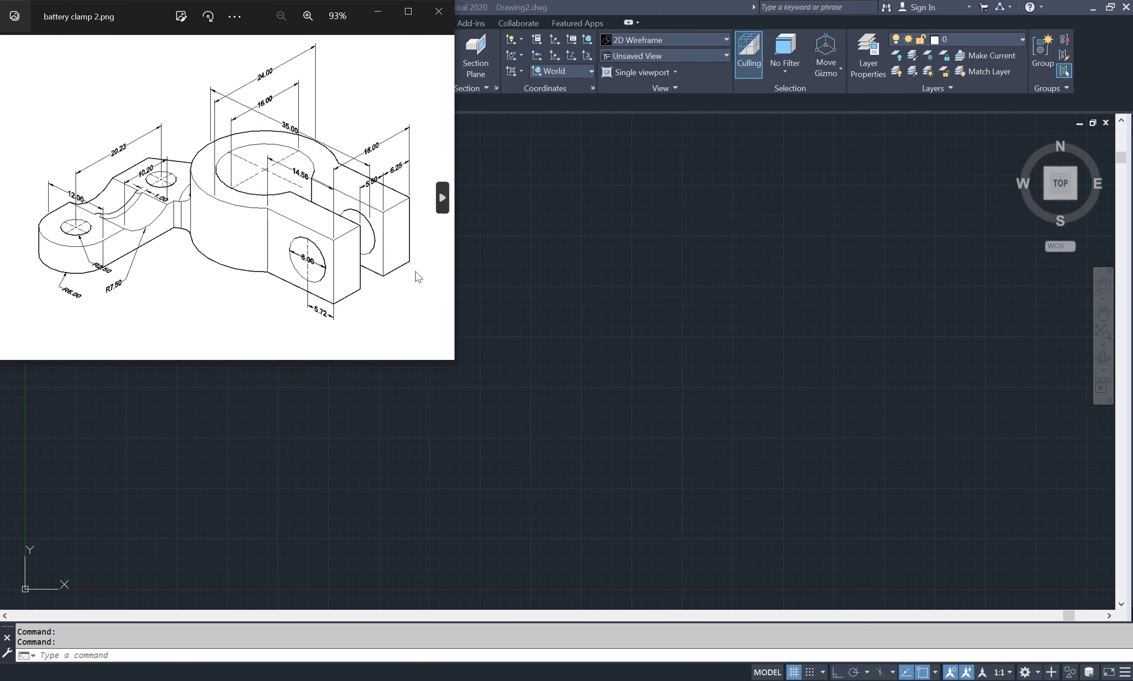
# - After checking the battery clamp references, draw a circle of diameter 24
pyautogui.click(442, 198)
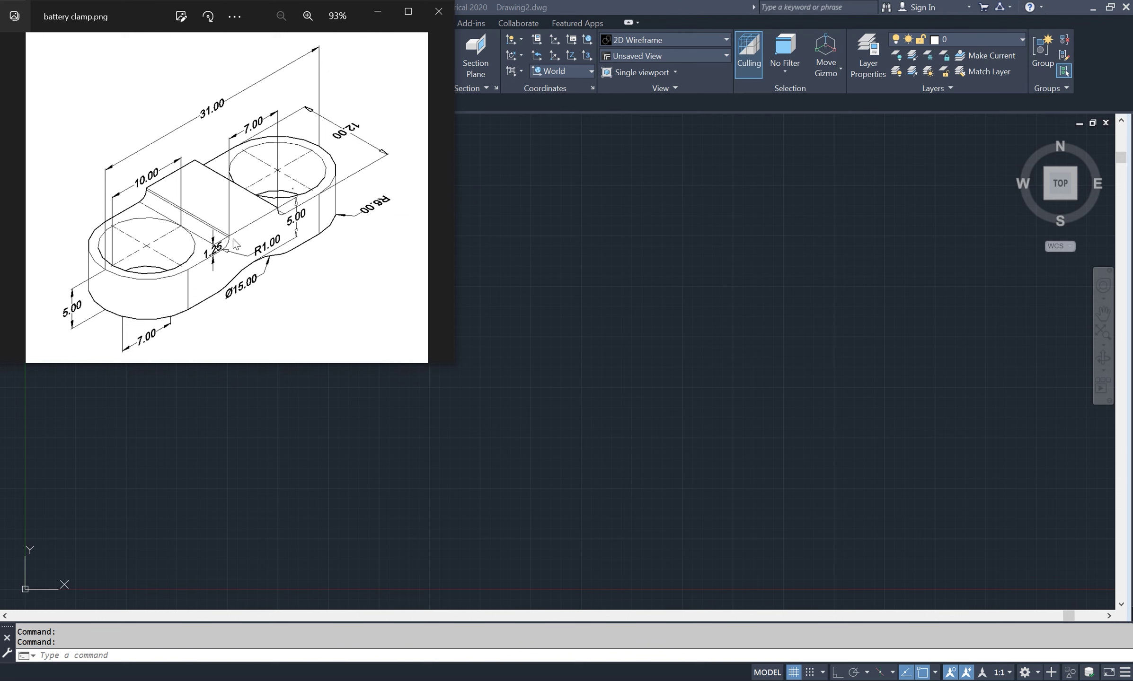
pyautogui.click(10, 197)
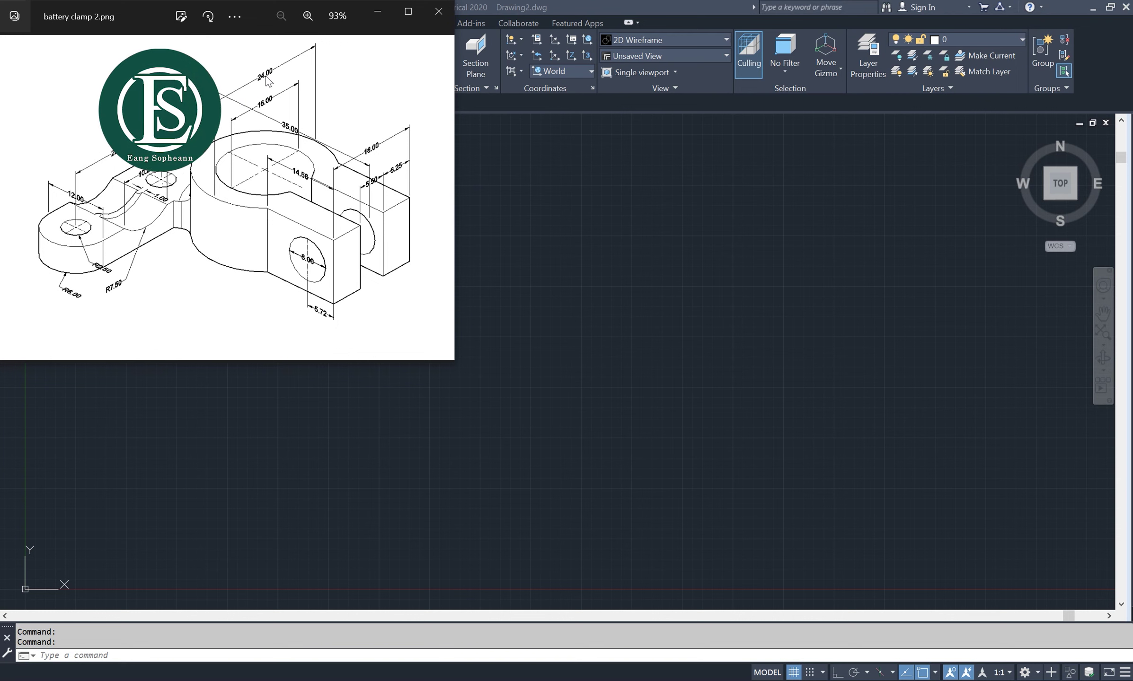
pyautogui.click(604, 319)
pyautogui.write('c')
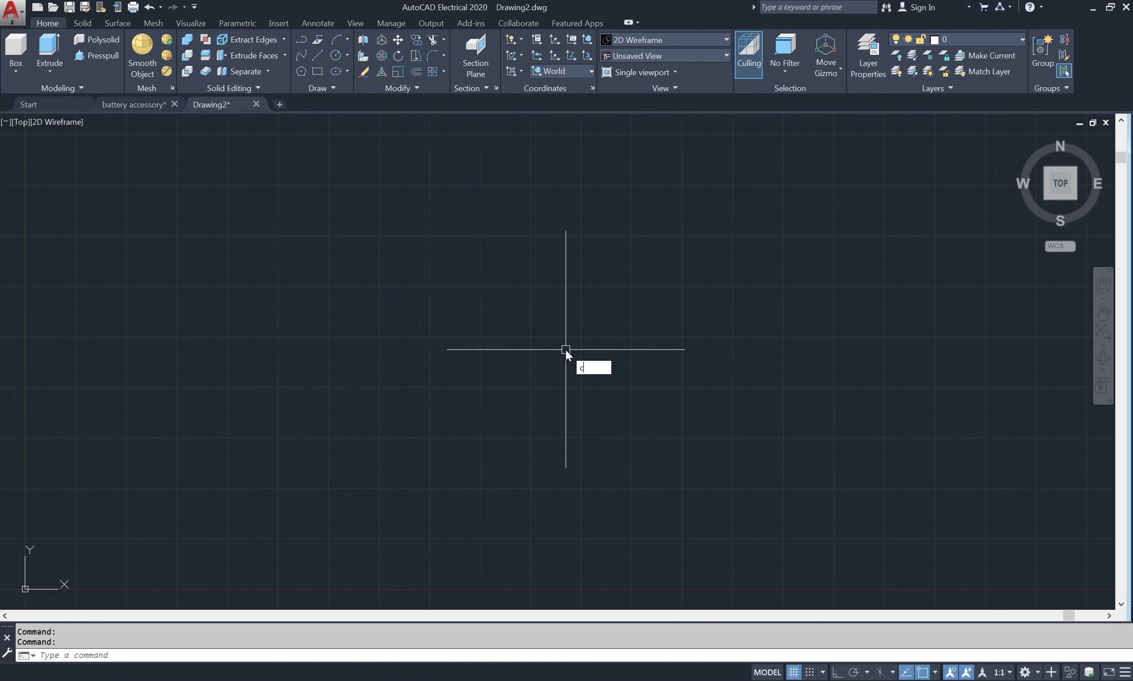
pyautogui.press('Return')
pyautogui.scroll(-4, 524, 416)
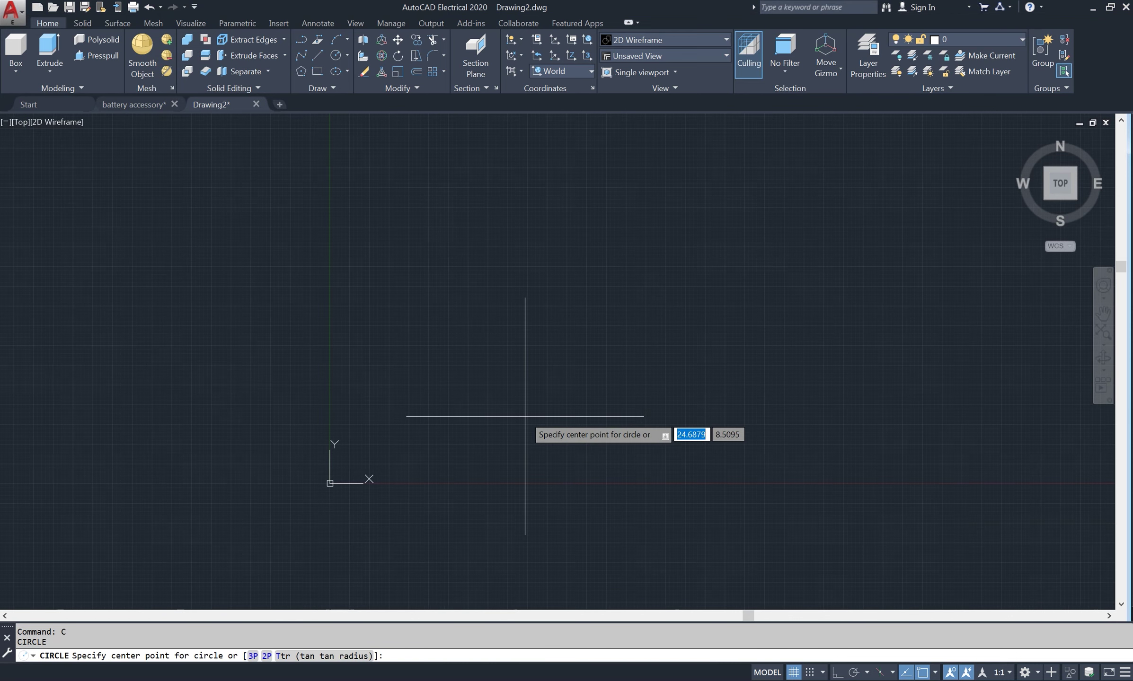
pyautogui.moveTo(554, 310); pyautogui.dragTo(408, 424, button='middle')
pyautogui.click(615, 266)
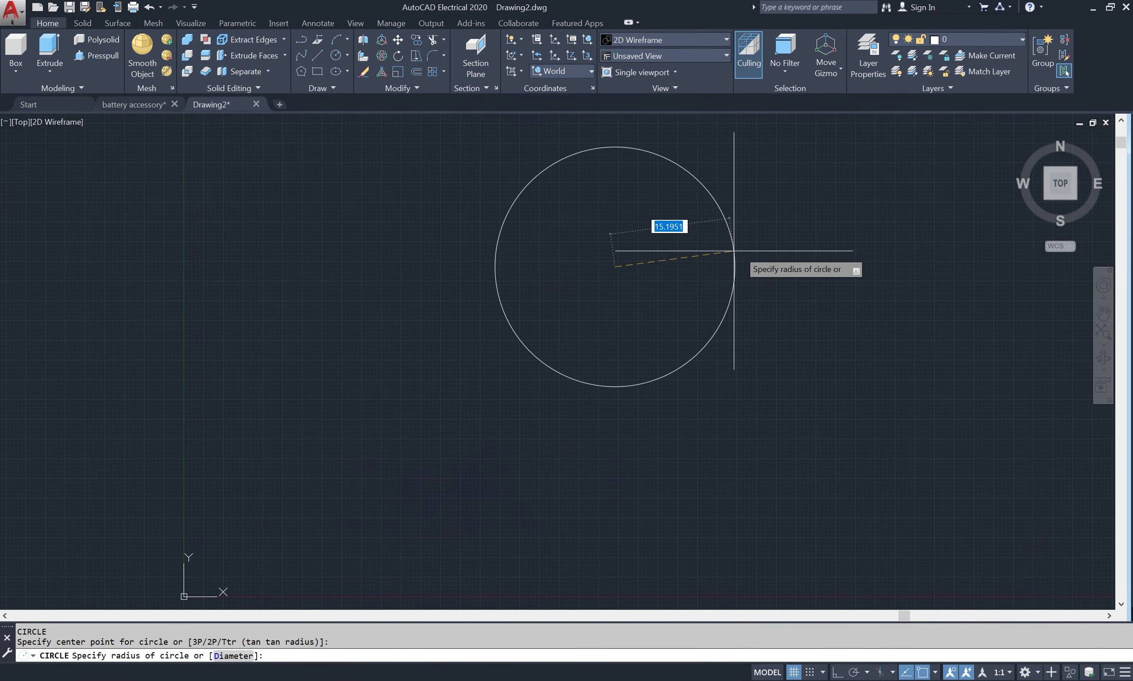
pyautogui.press('F8')
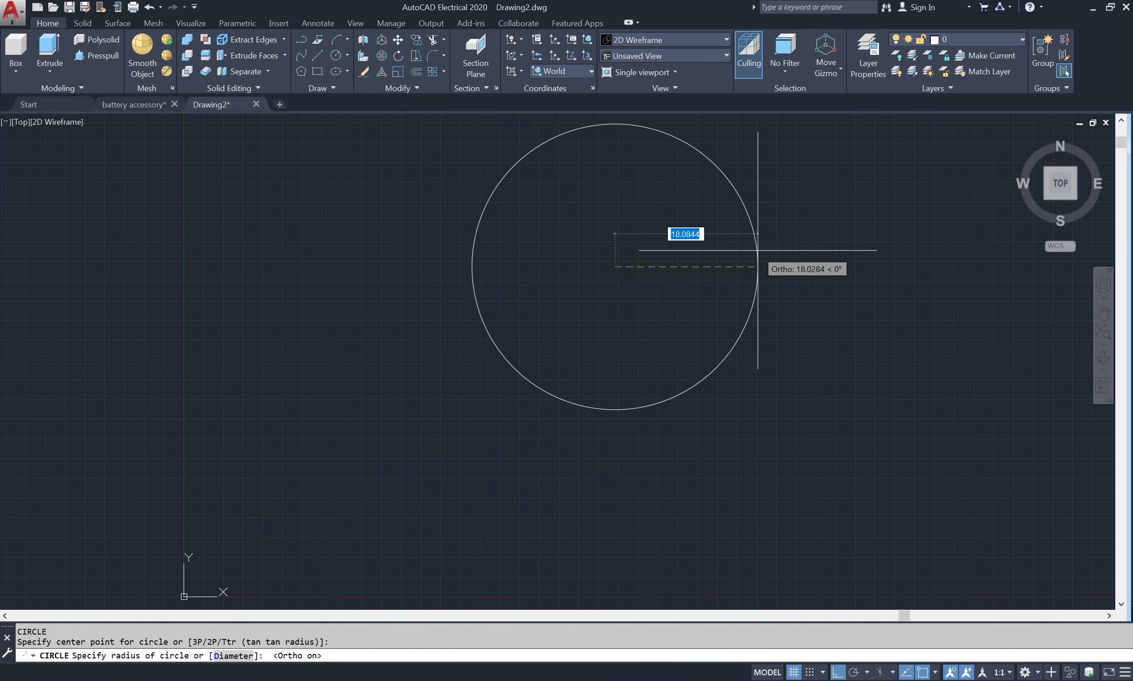
pyautogui.scroll(-2, 747, 258)
pyautogui.write('d')
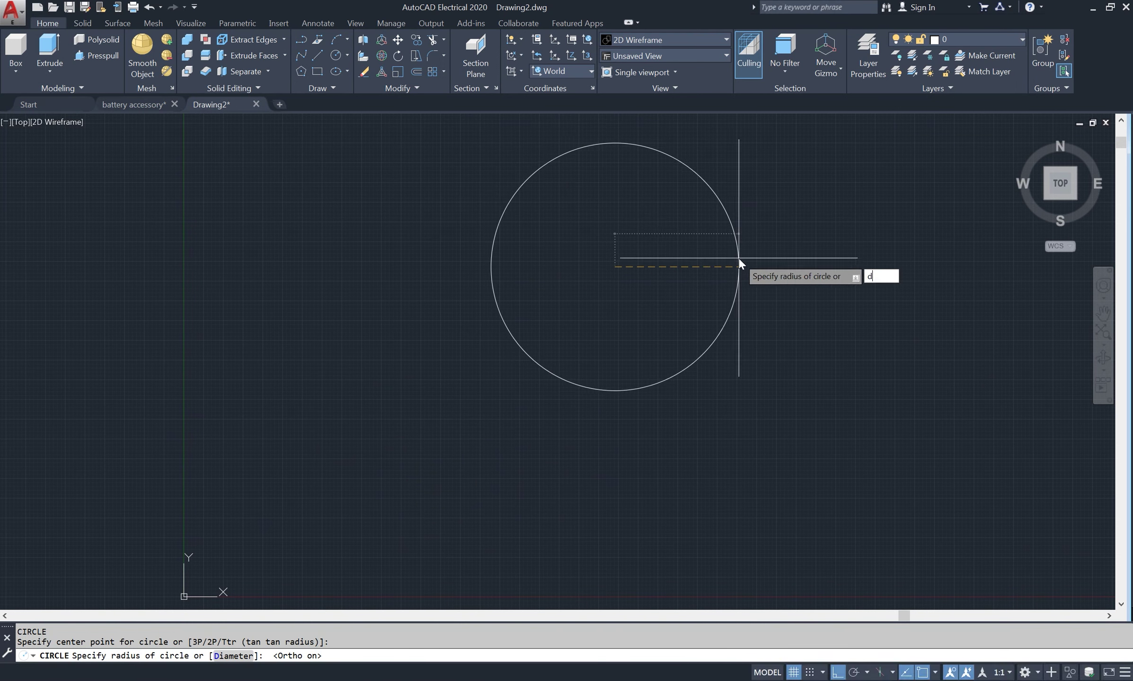
pyautogui.press('Return')
pyautogui.write('24')
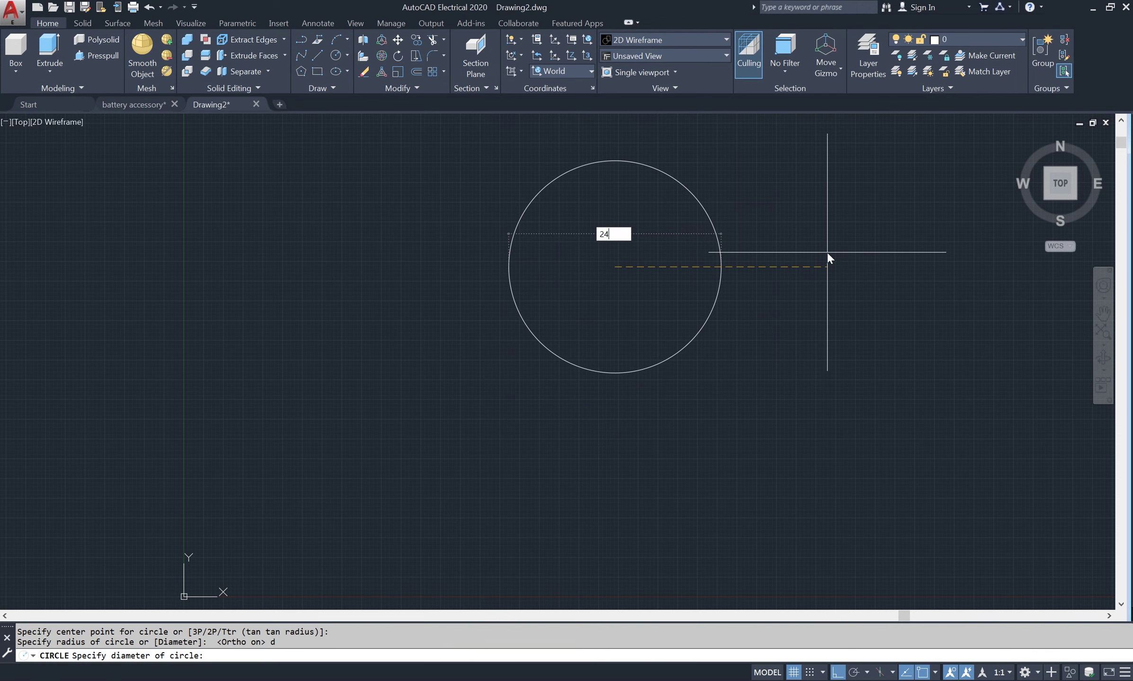
pyautogui.press('Return')
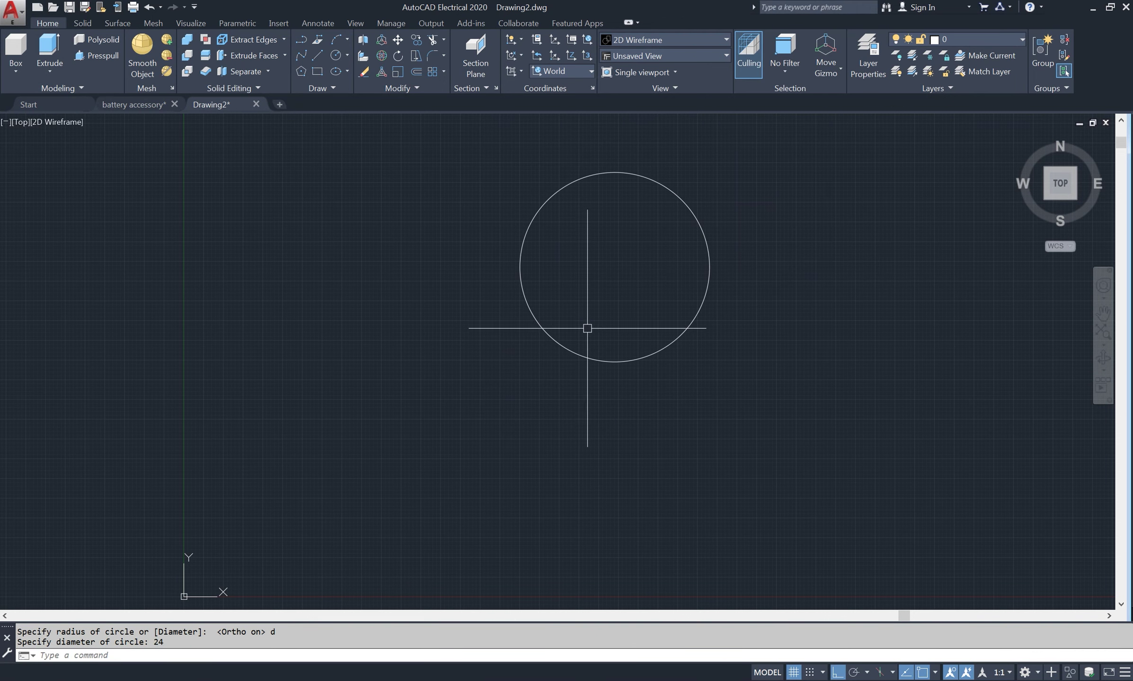
# - Add a concentric 16-diameter circle at the same centre
pyautogui.scroll(2, 630, 267)
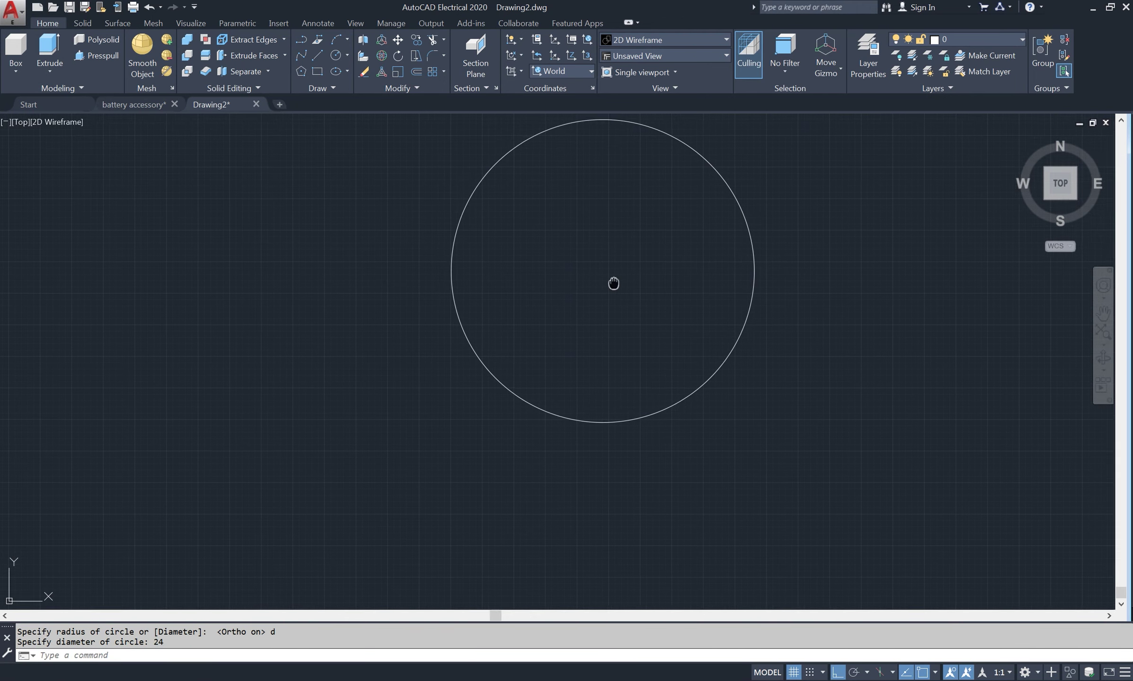
pyautogui.moveTo(614, 281); pyautogui.dragTo(576, 331, button='middle')
pyautogui.rightClick(705, 178)
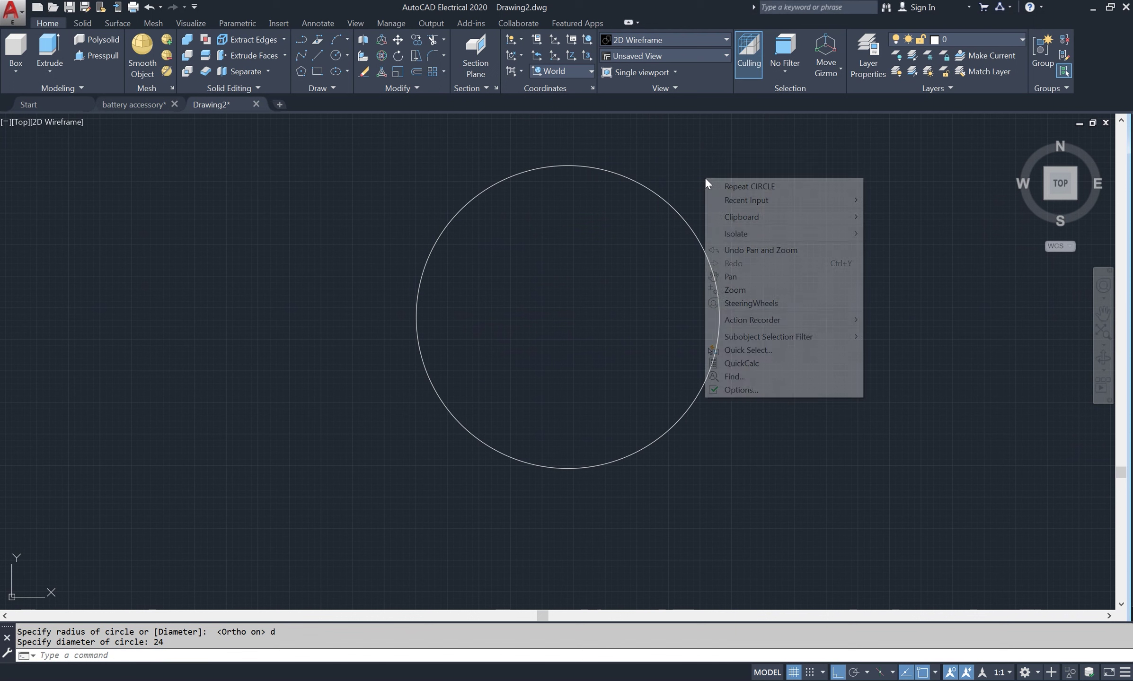
pyautogui.click(769, 187)
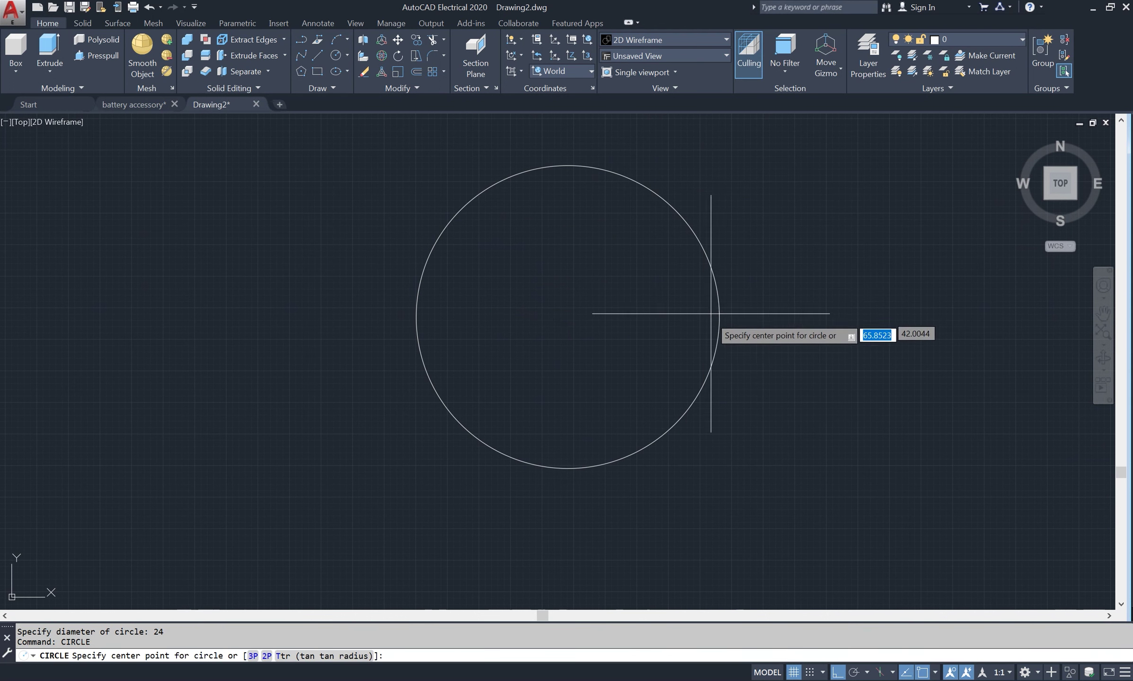
pyautogui.click(568, 317)
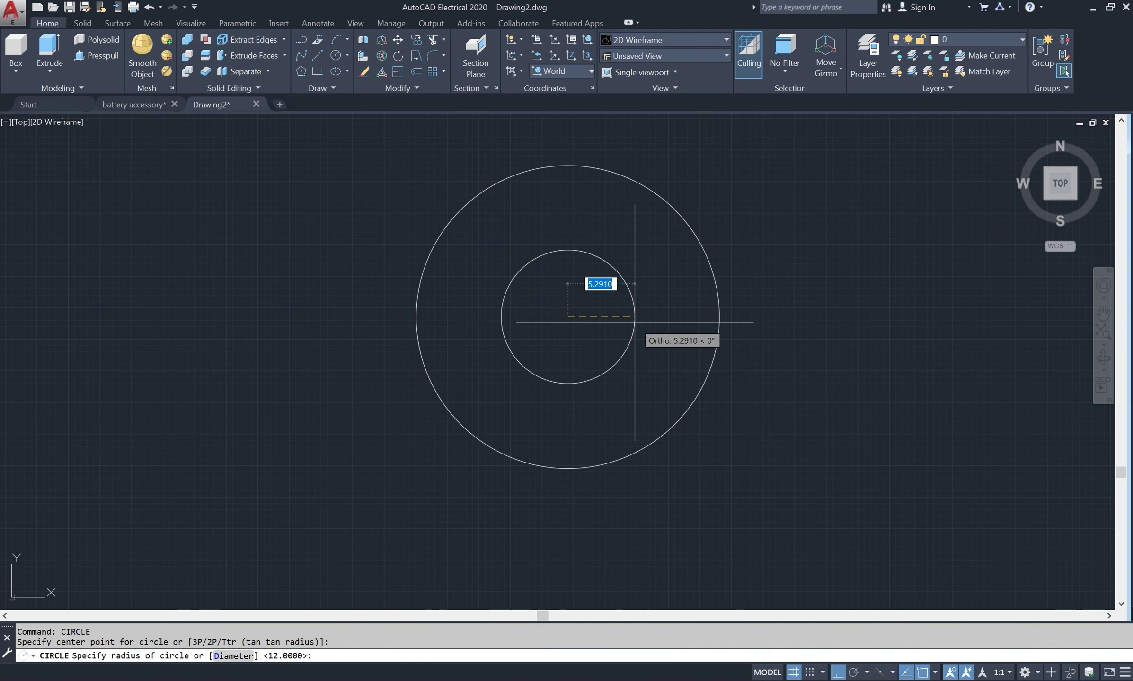
pyautogui.write('d1')
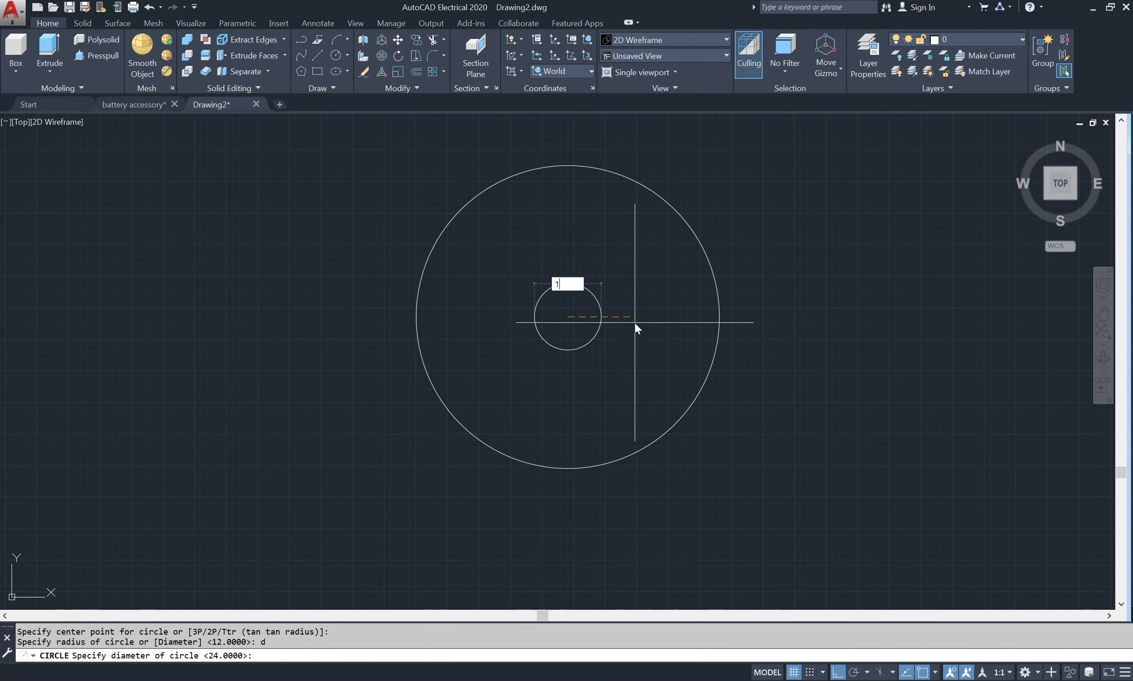
pyautogui.write('6')
pyautogui.press('Return')
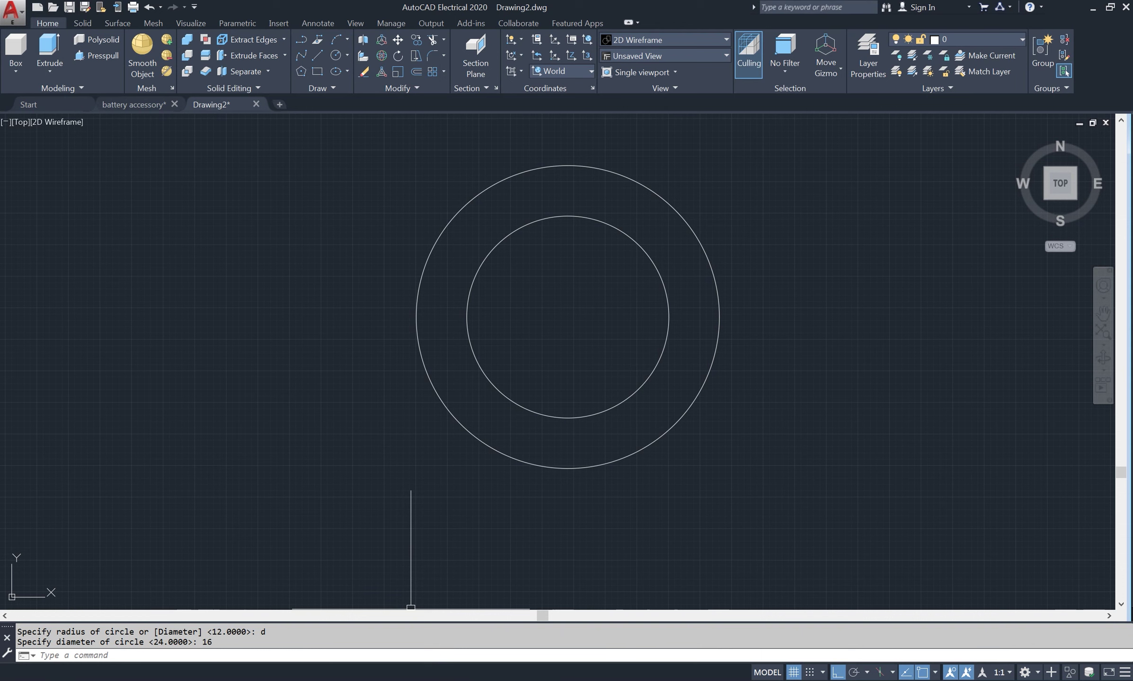
pyautogui.hotkey('alt', 'Tab')
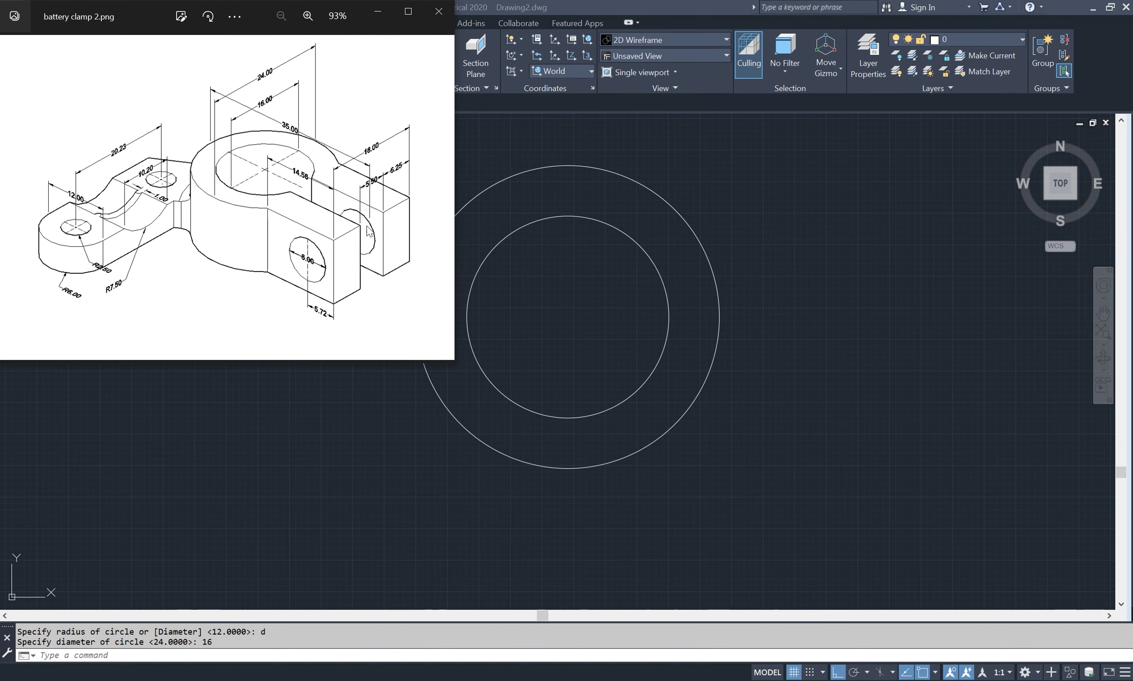
# - Draw a 35 by 18 rectangle anchored at the outer circle's left edge
pyautogui.click(566, 295)
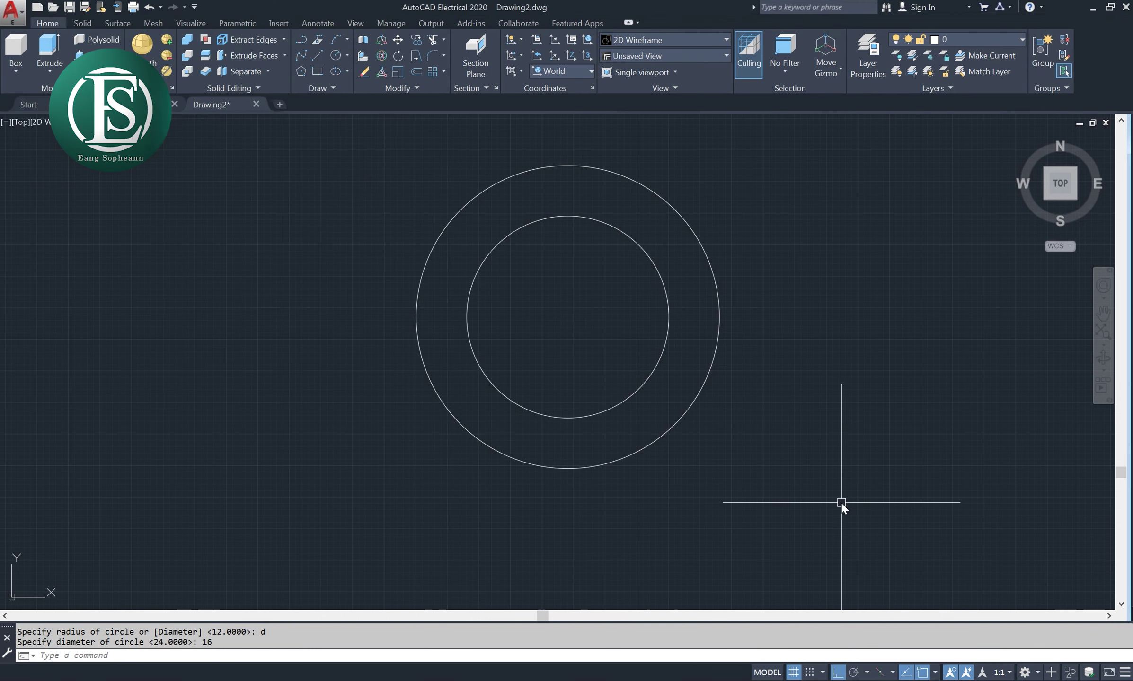
pyautogui.write('rec')
pyautogui.press('Return')
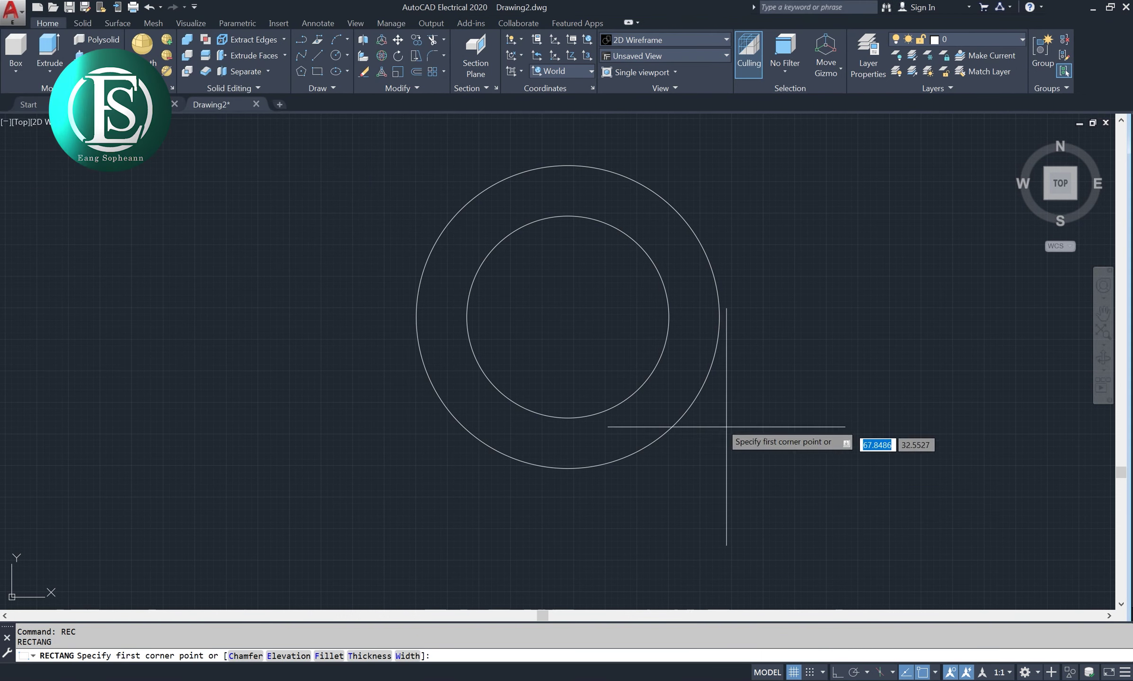
pyautogui.click(415, 317)
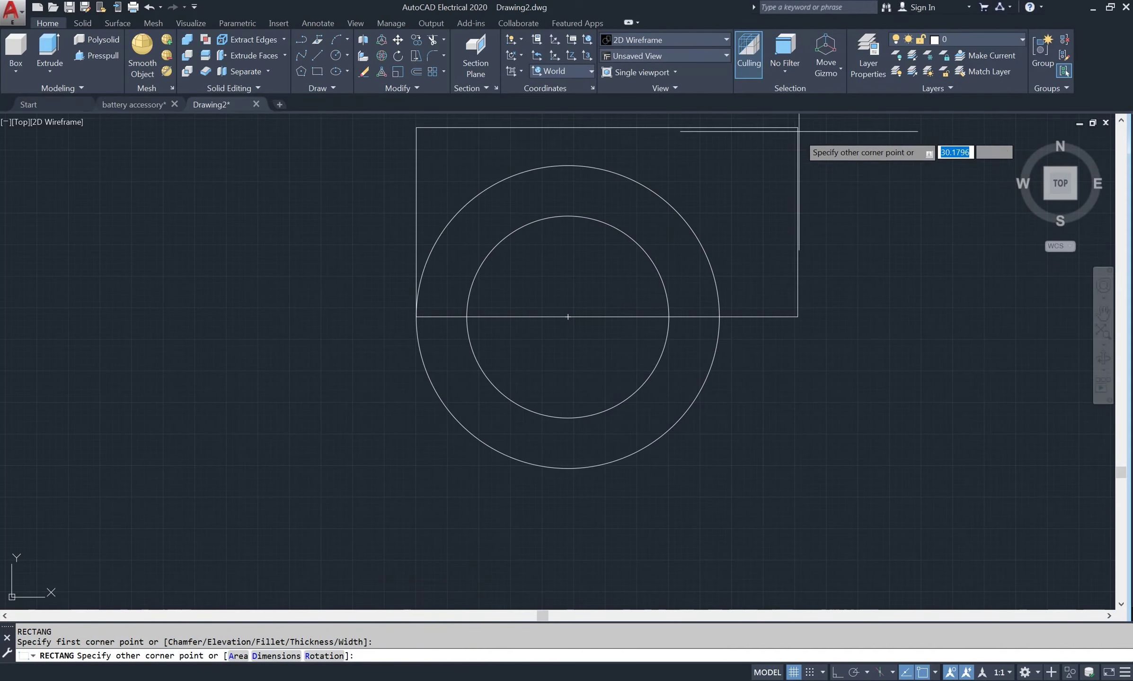
pyautogui.write('3')
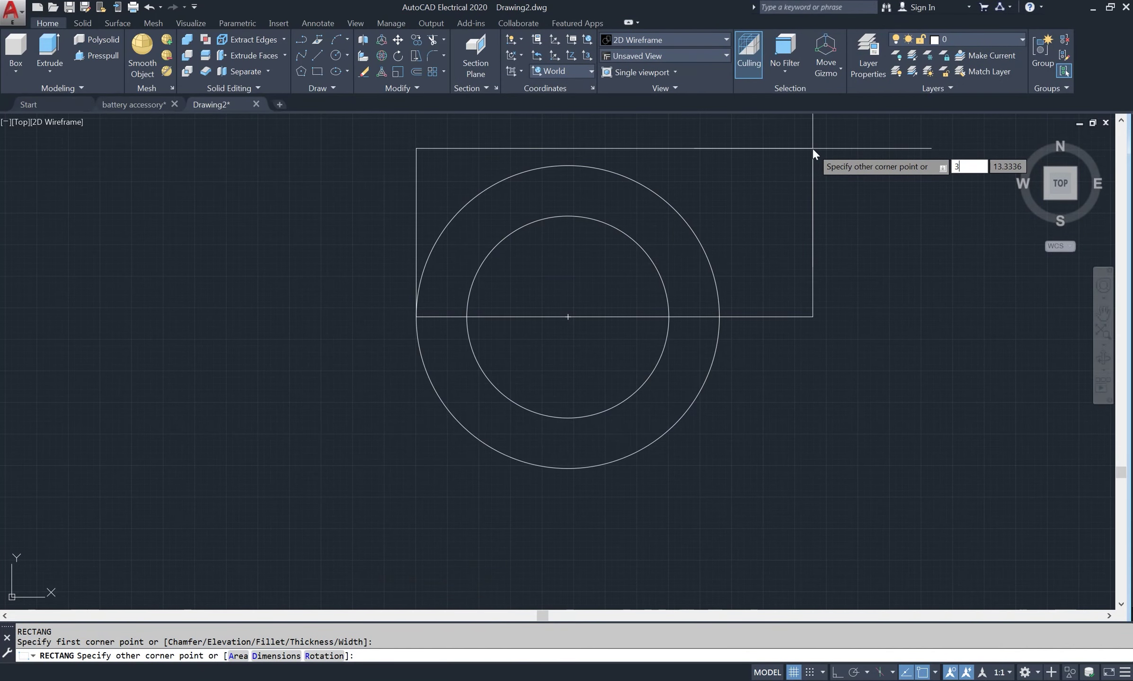
pyautogui.write('5')
pyautogui.press('Tab')
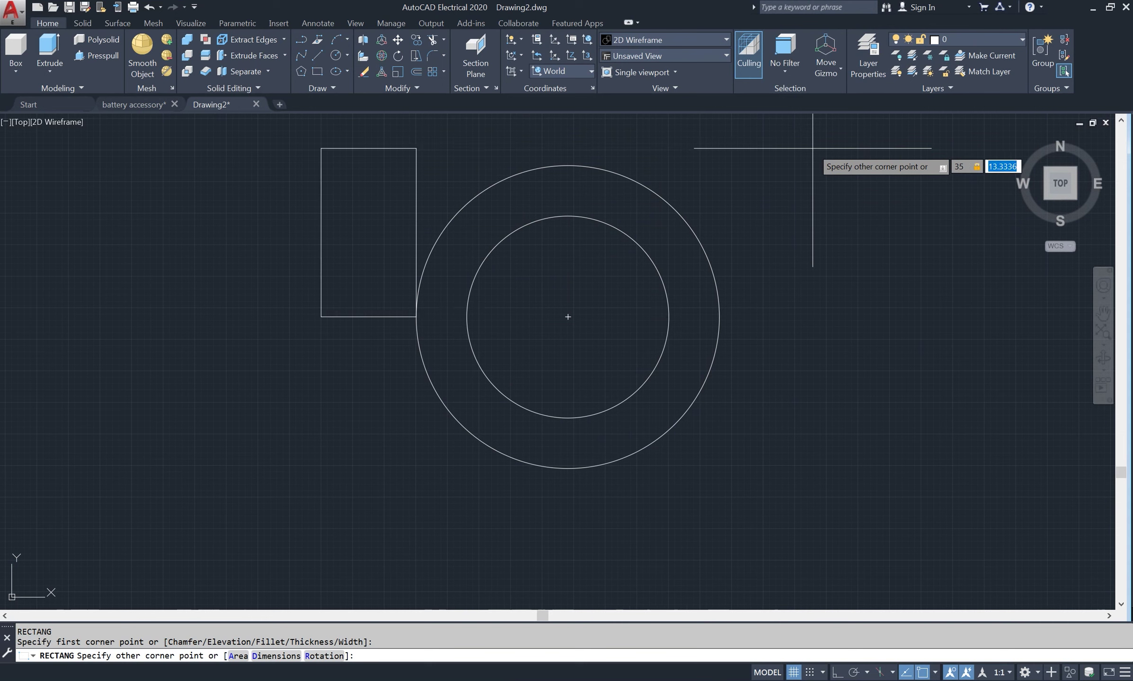
pyautogui.write('18')
pyautogui.press('Return')
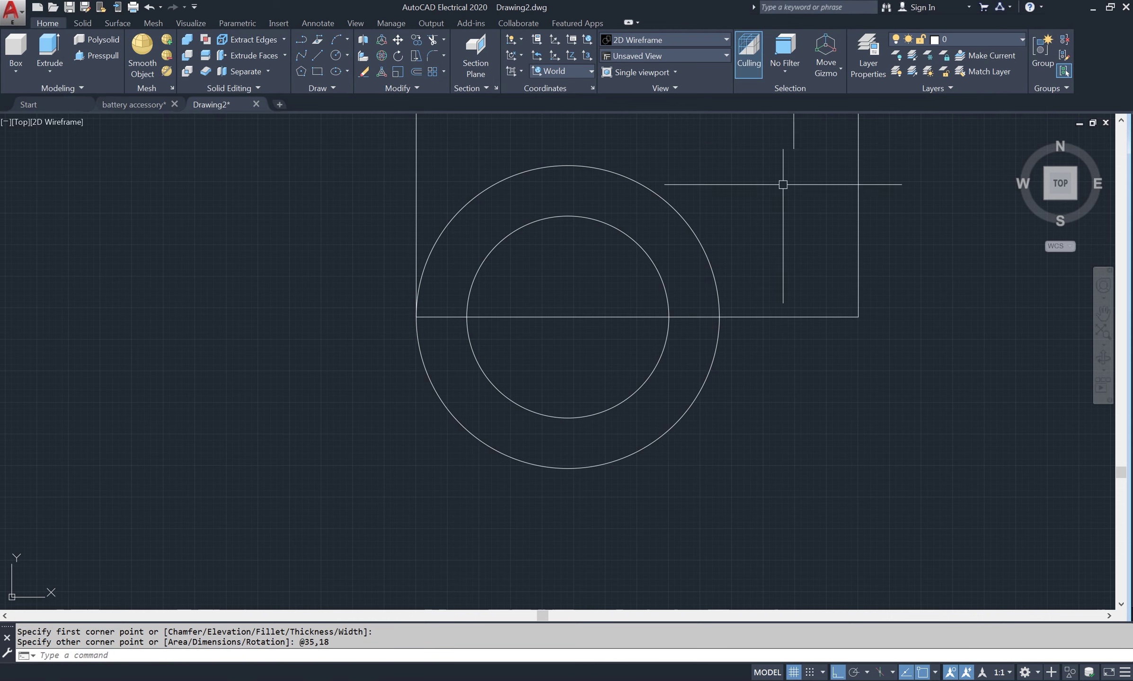
pyautogui.scroll(-2, 690, 366)
pyautogui.scroll(2, 728, 297)
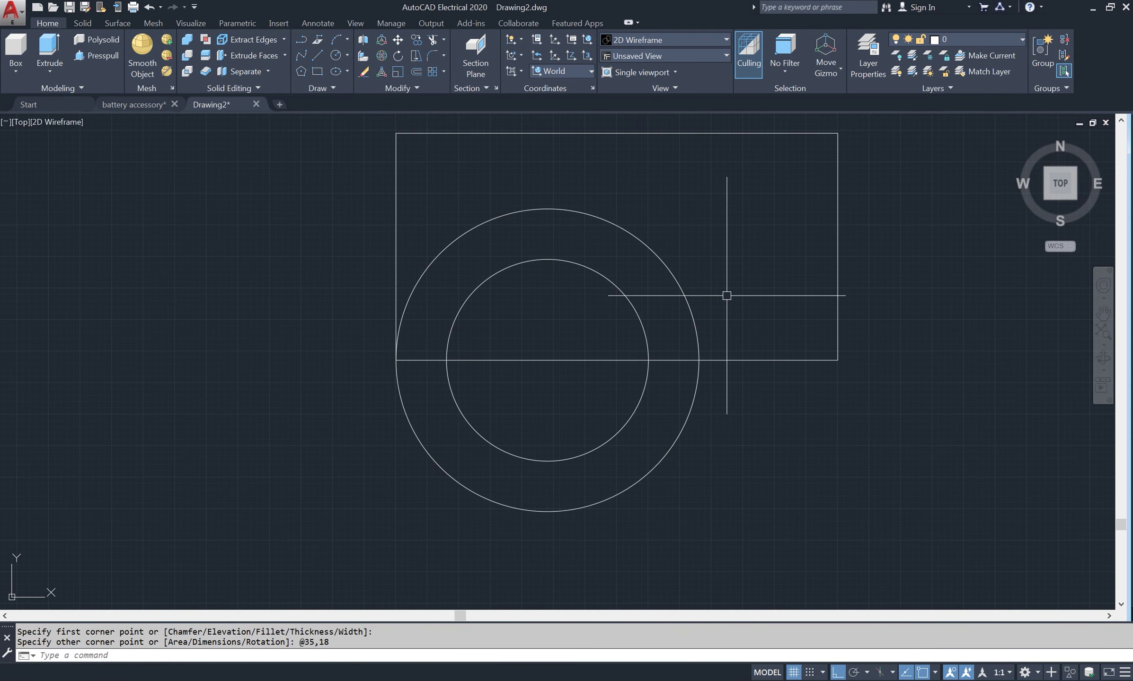
# - Move the rectangle so its left-edge midpoint sits on the circle's left quadrant
pyautogui.write('m')
pyautogui.press('Return')
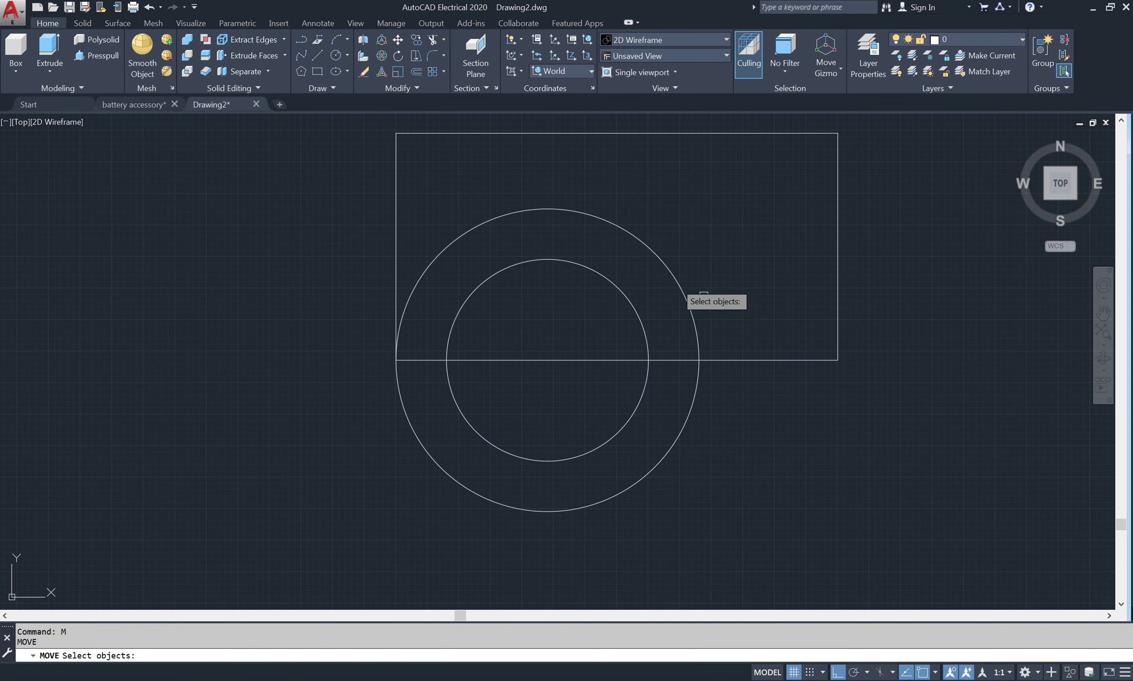
pyautogui.click(395, 197)
pyautogui.press('Return')
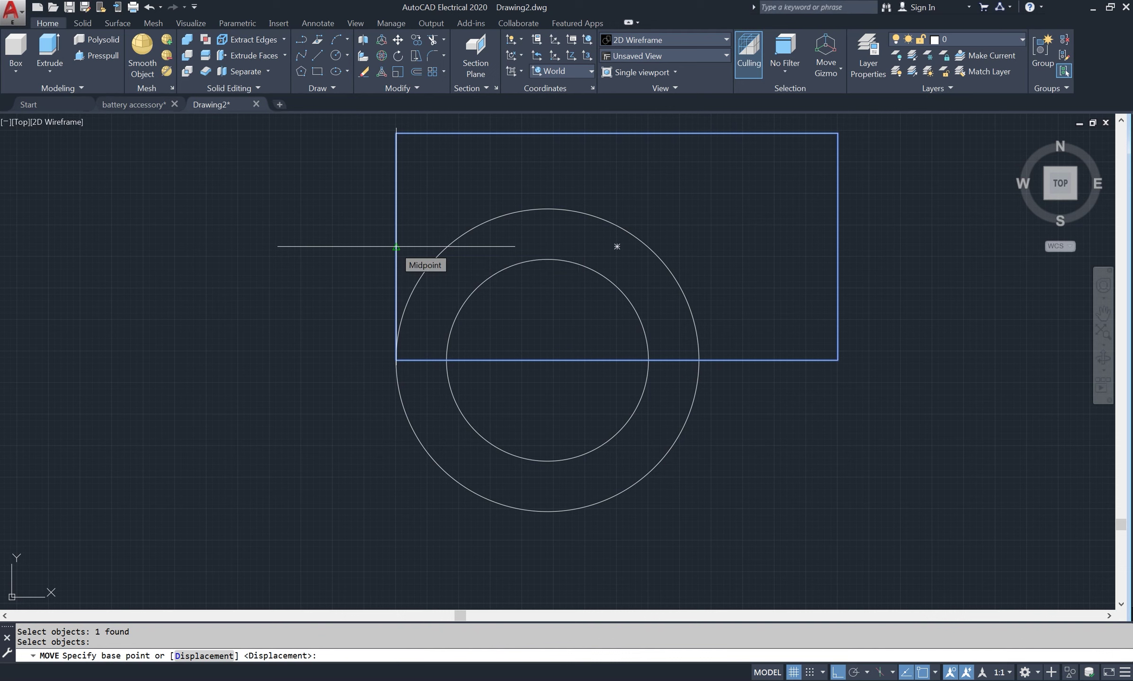
pyautogui.click(396, 246)
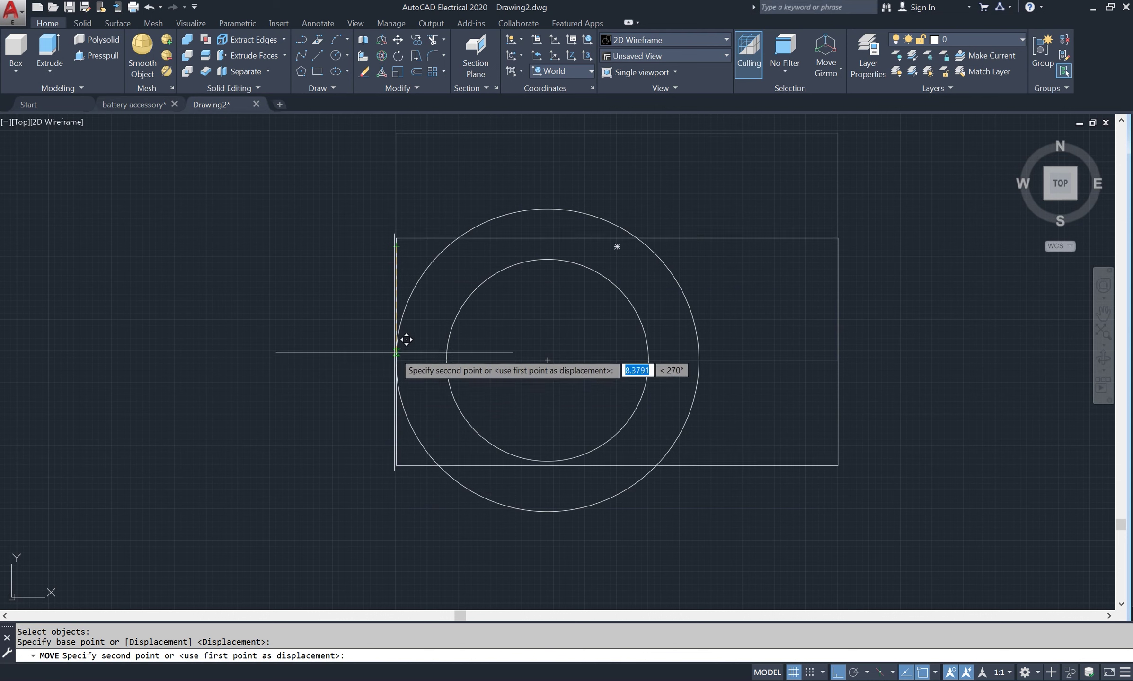
pyautogui.click(396, 360)
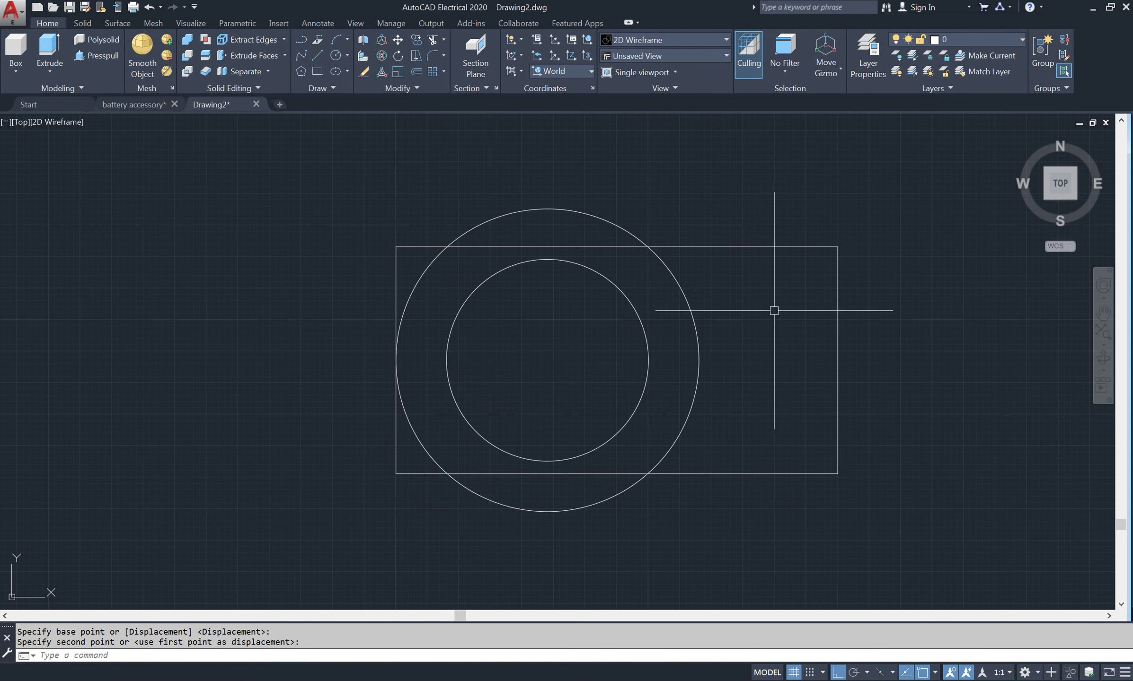
pyautogui.moveTo(721, 267); pyautogui.dragTo(705, 245, button='middle')
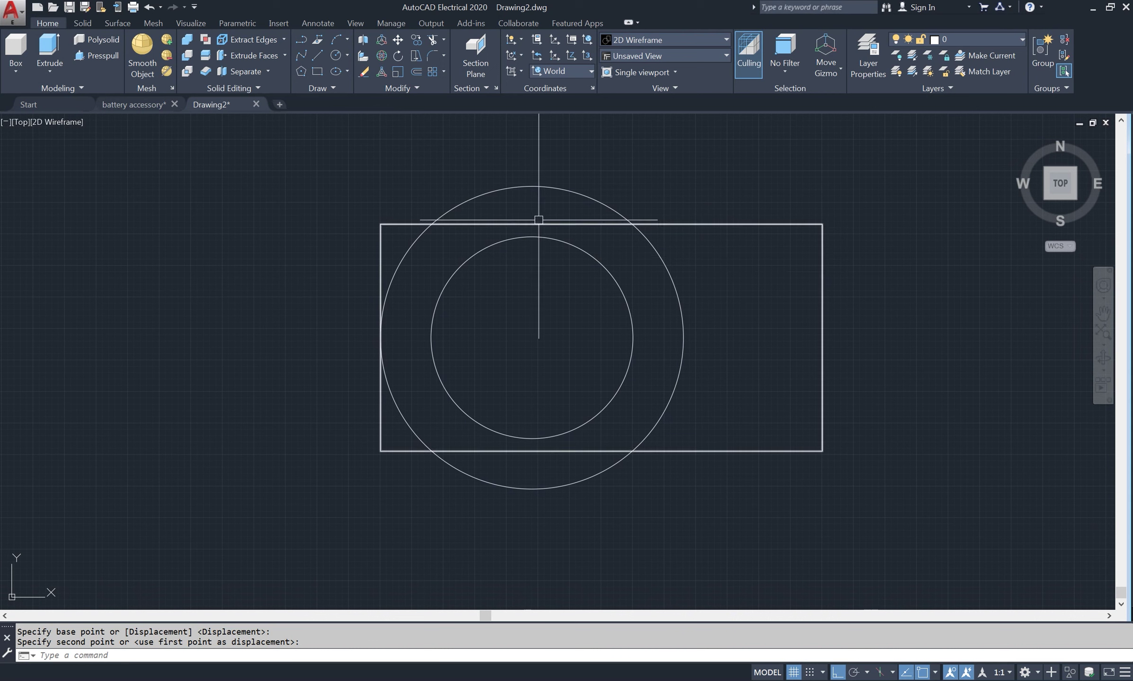
# - Trim away the rectangle edges lying inside the outer circle
pyautogui.write('tr')
pyautogui.press('Return')
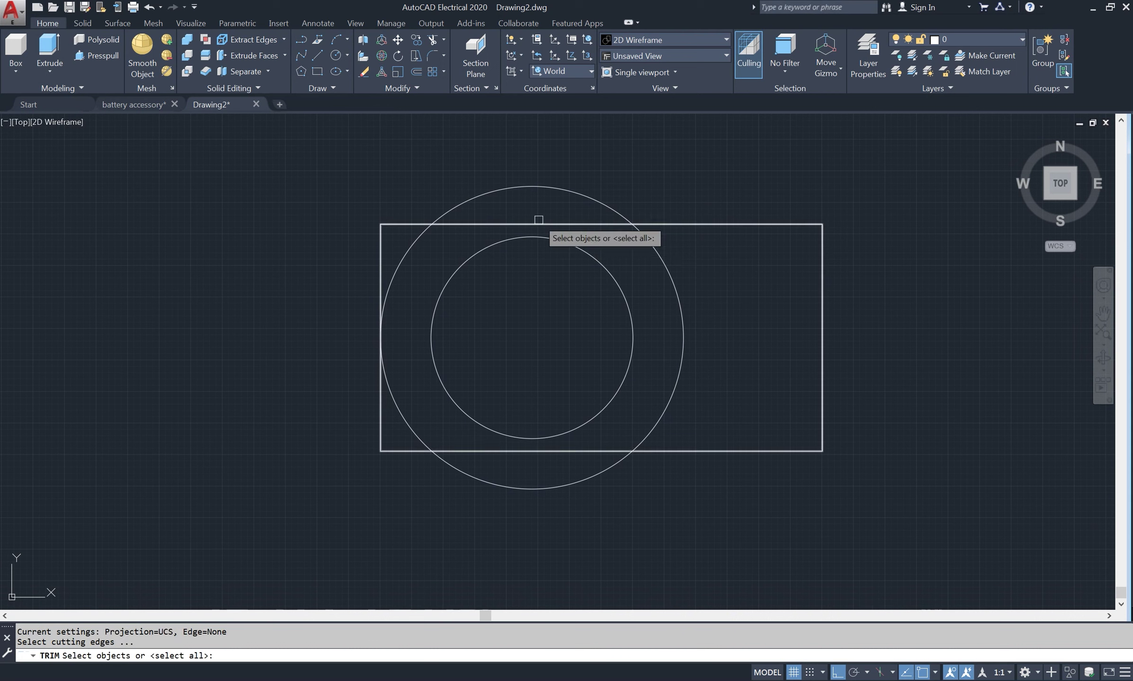
pyautogui.press('Return')
pyautogui.click(580, 221)
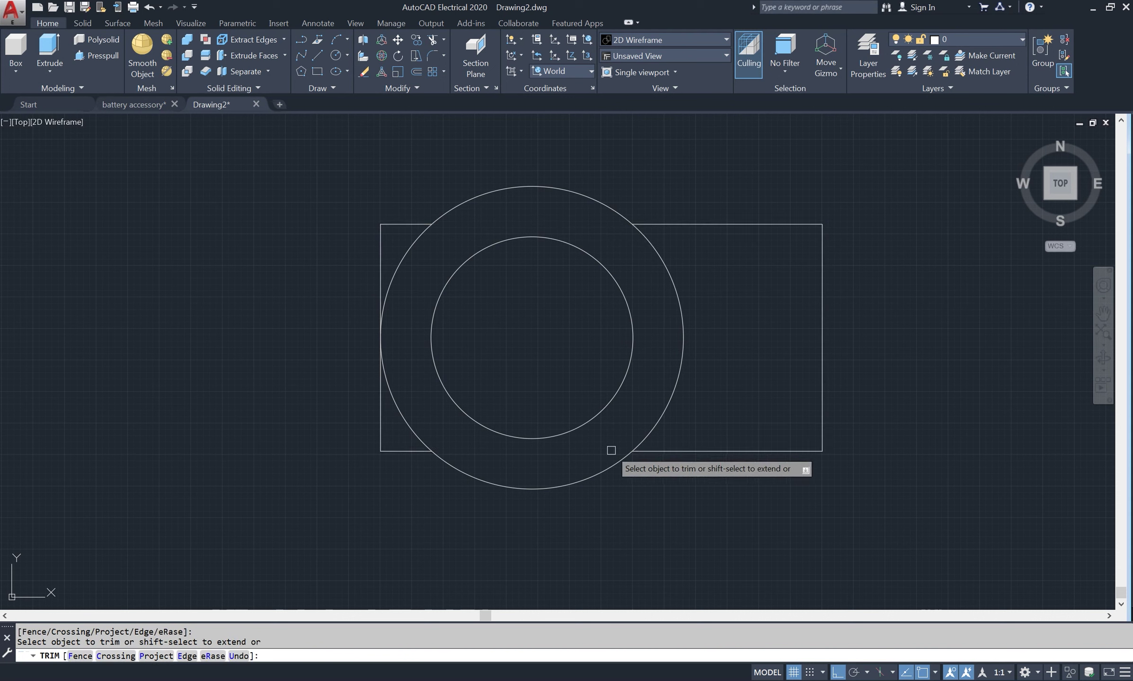
pyautogui.click(575, 451)
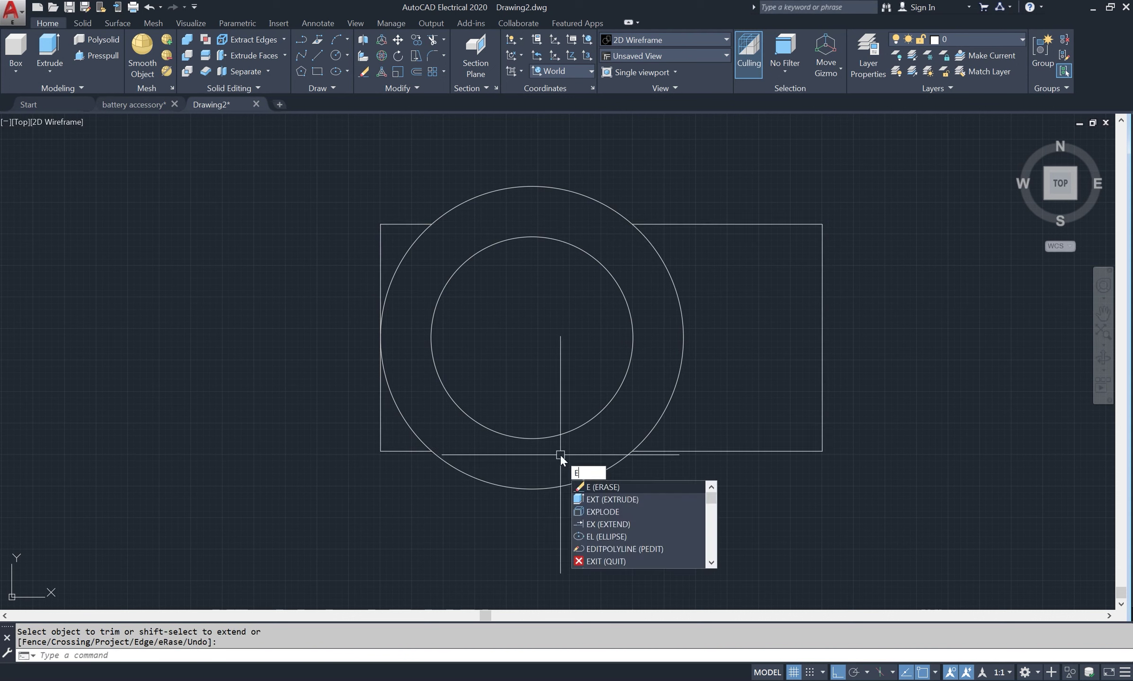
pyautogui.press('Escape')
# - Erase the leftover rectangle piece and recheck the clamp reference image
pyautogui.write('e')
pyautogui.press('Return')
pyautogui.click(416, 452)
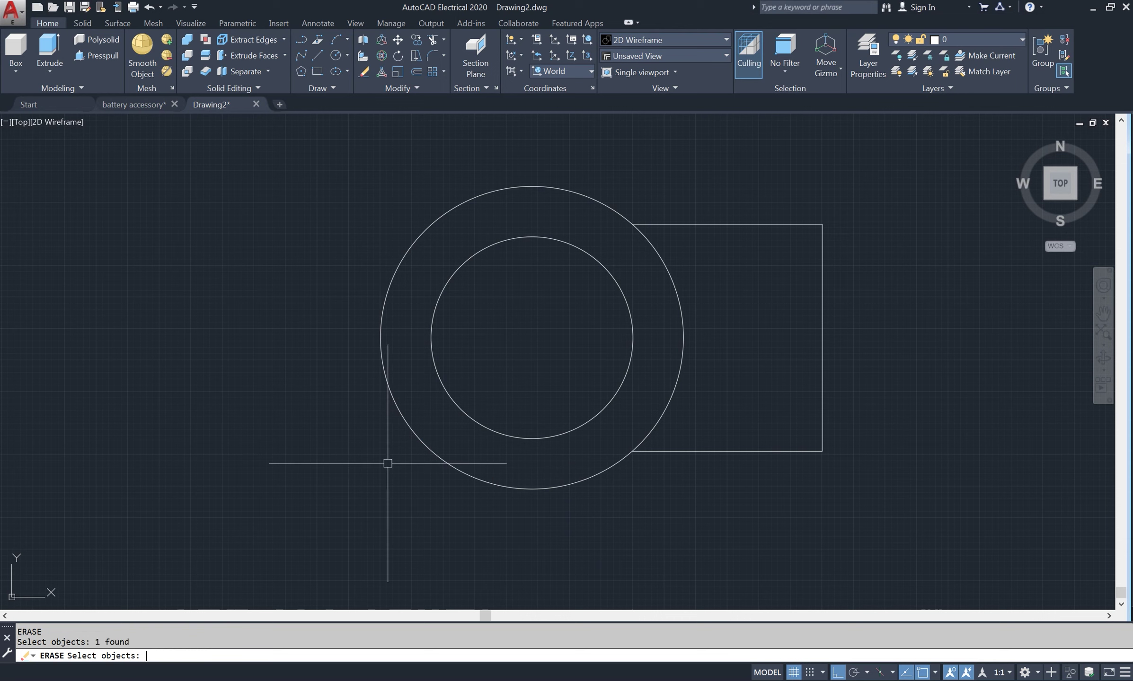
pyautogui.moveTo(803, 311); pyautogui.dragTo(748, 274, button='middle')
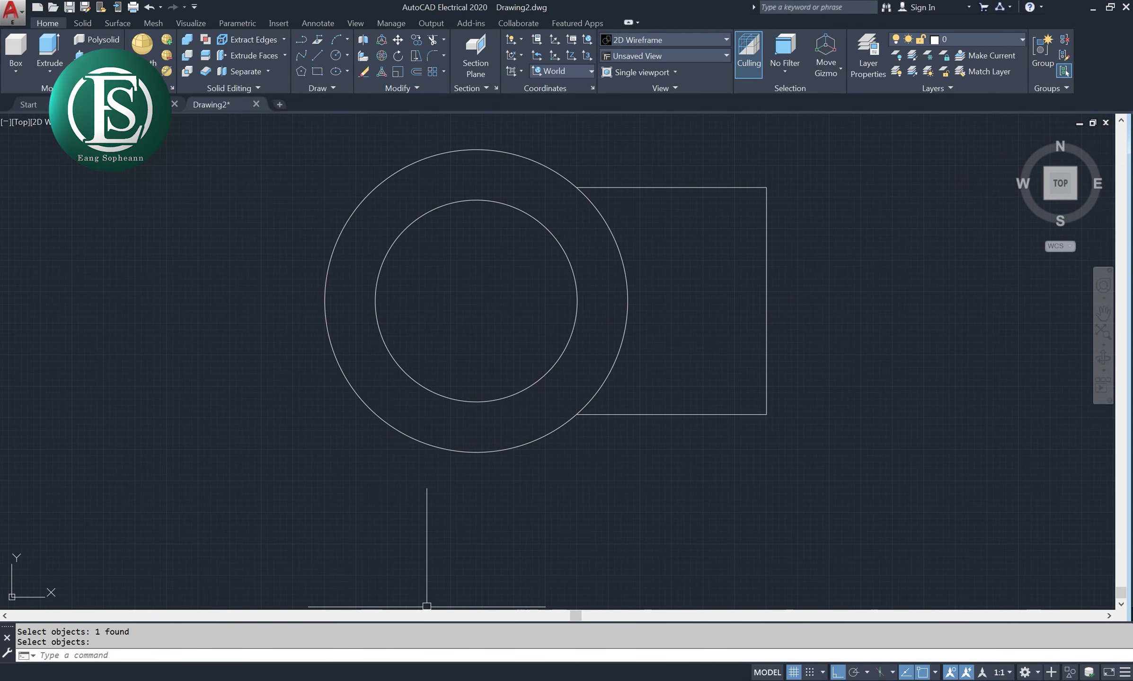
pyautogui.hotkey('alt', 'Tab')
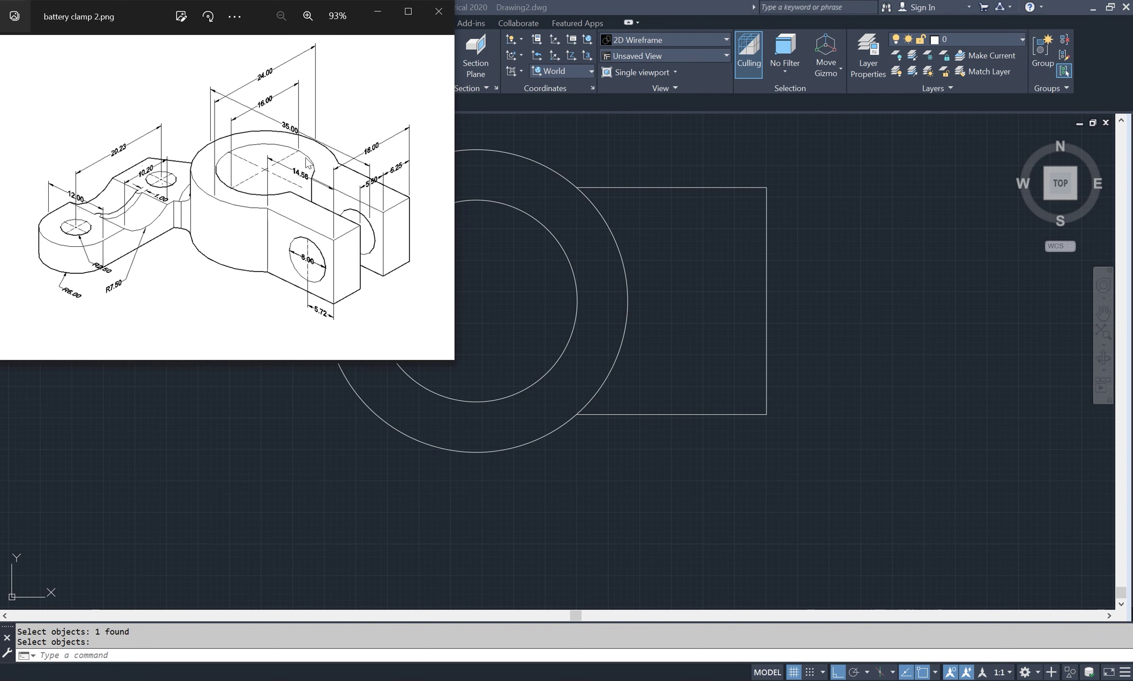
pyautogui.click(677, 288)
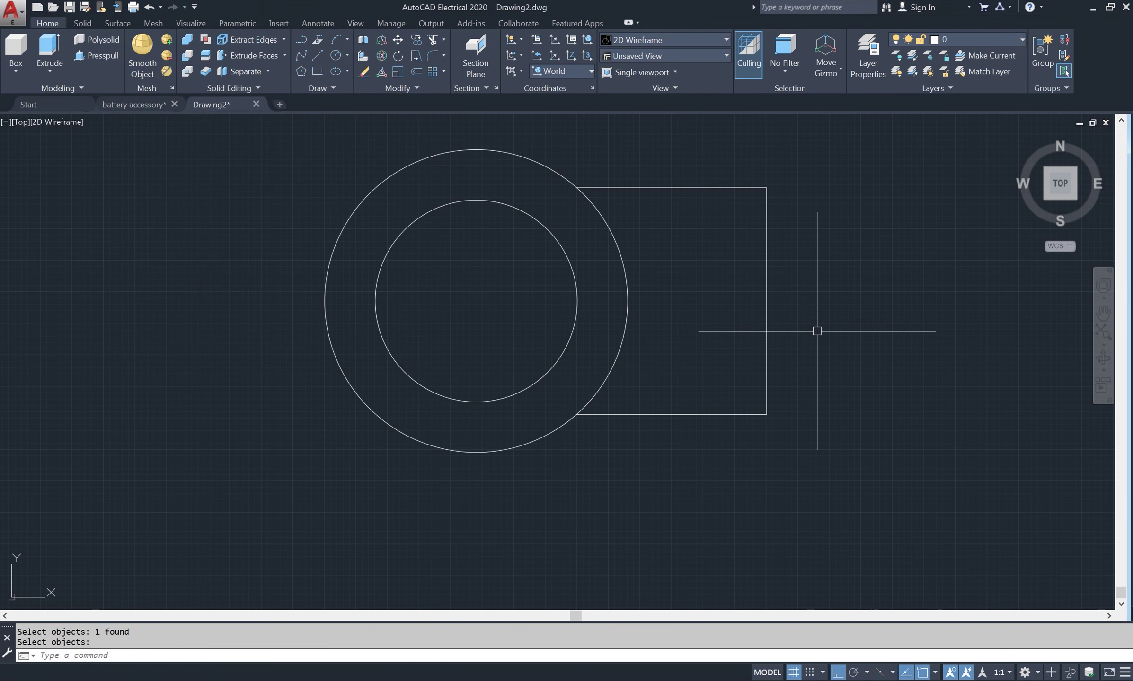
pyautogui.write('p')
# - Draw a 15-long centre polyline from the arm's right-edge midpoint to the inner circle
pyautogui.press('Return')
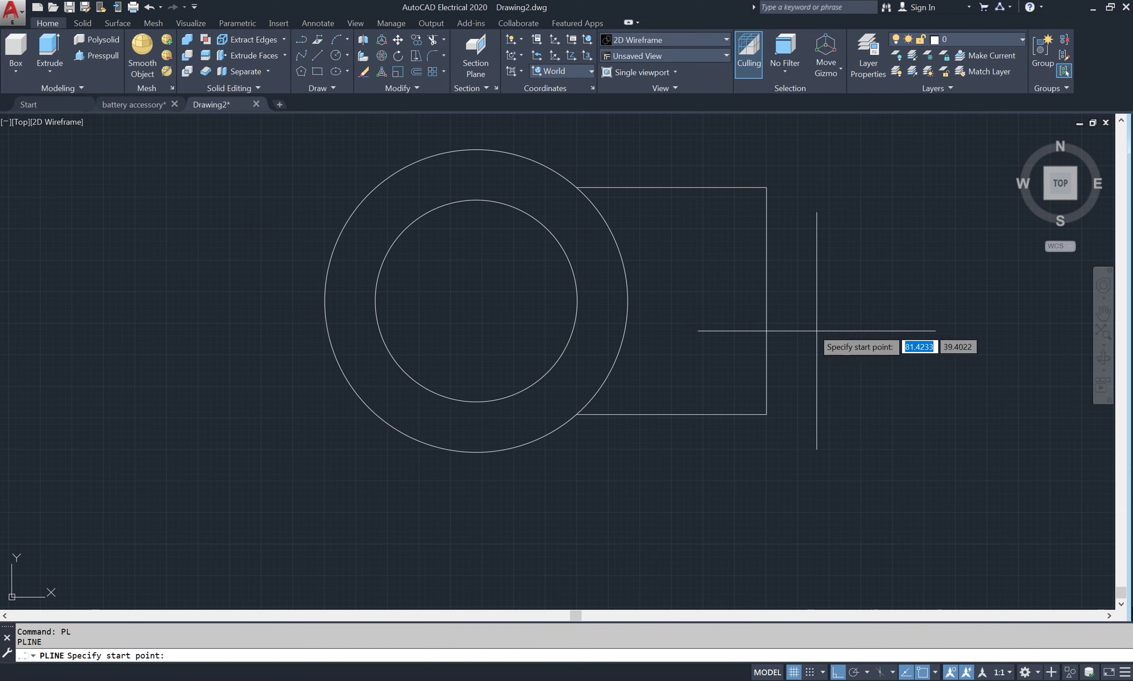
pyautogui.click(767, 301)
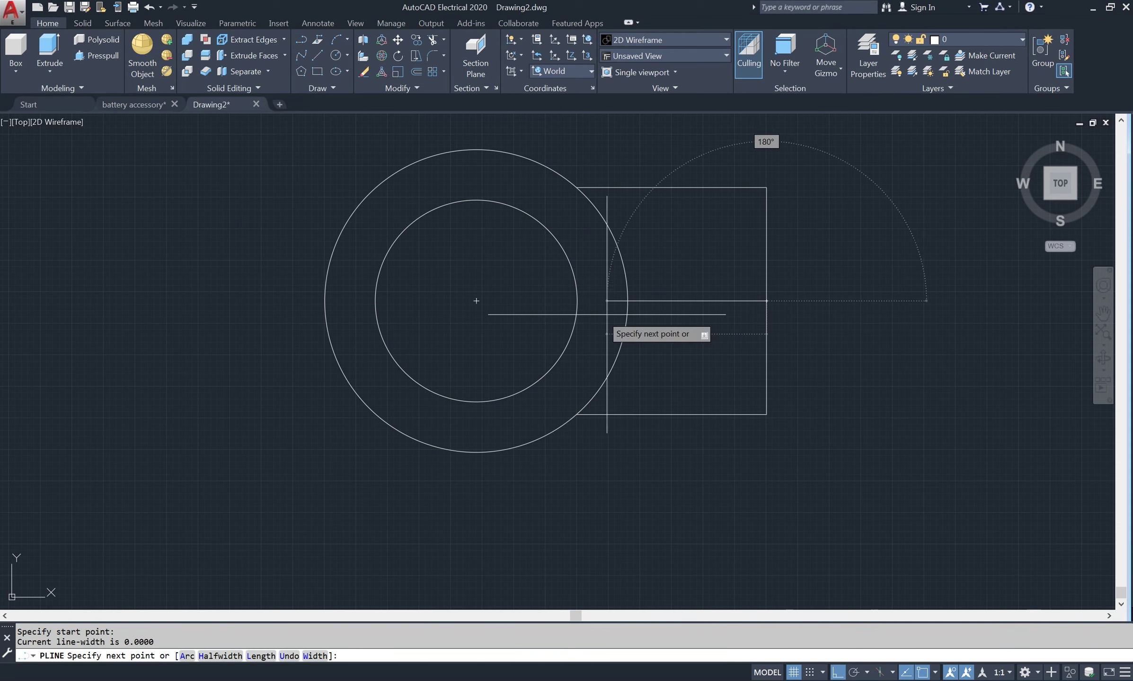
pyautogui.click(577, 301)
pyautogui.press('Return')
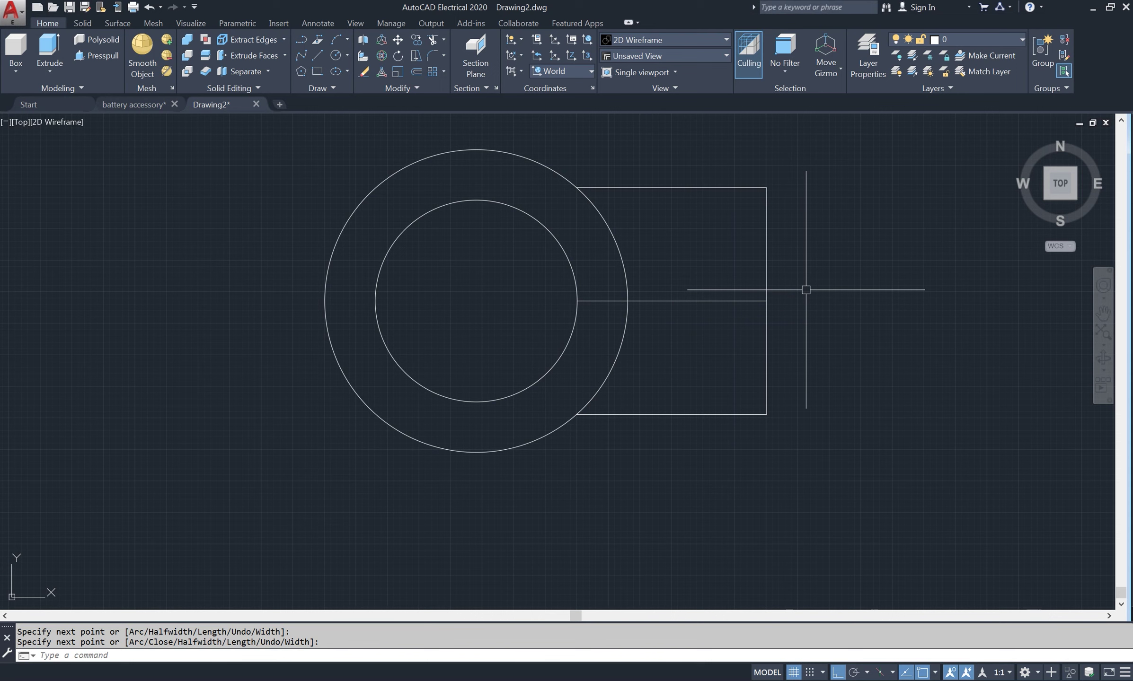
pyautogui.write('o')
pyautogui.press('Return')
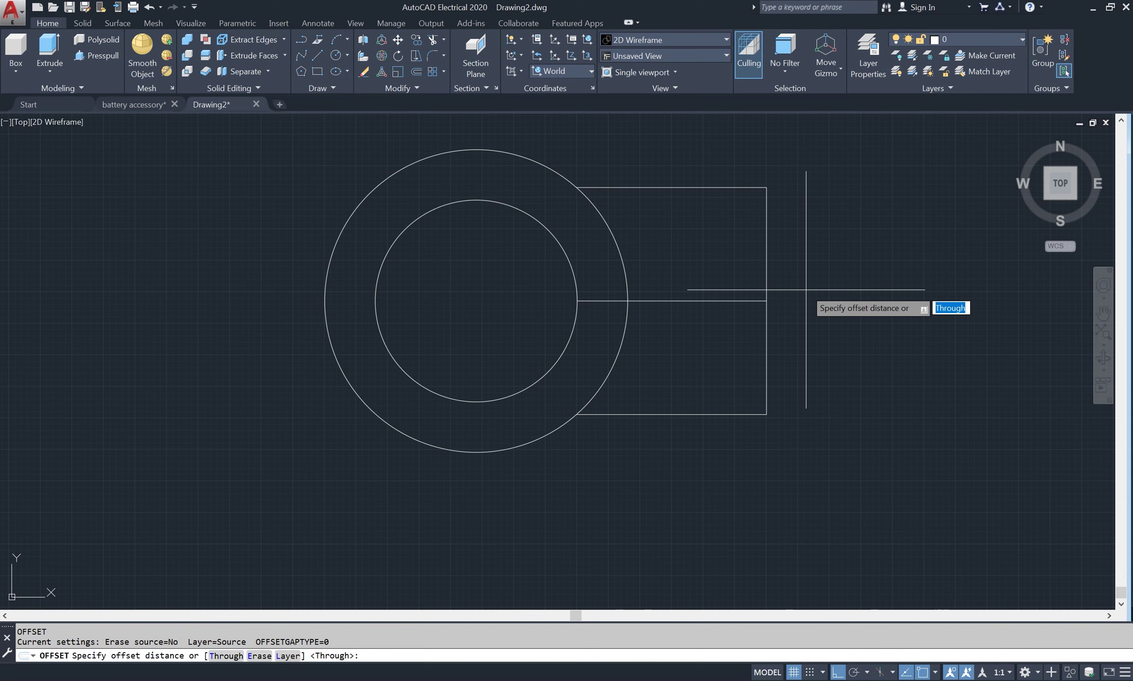
# - Offset the centre line 2.75 above and below
pyautogui.write('.')
pyautogui.write('75')
pyautogui.press('Return')
pyautogui.click(740, 301)
pyautogui.click(739, 279)
pyautogui.click(739, 301)
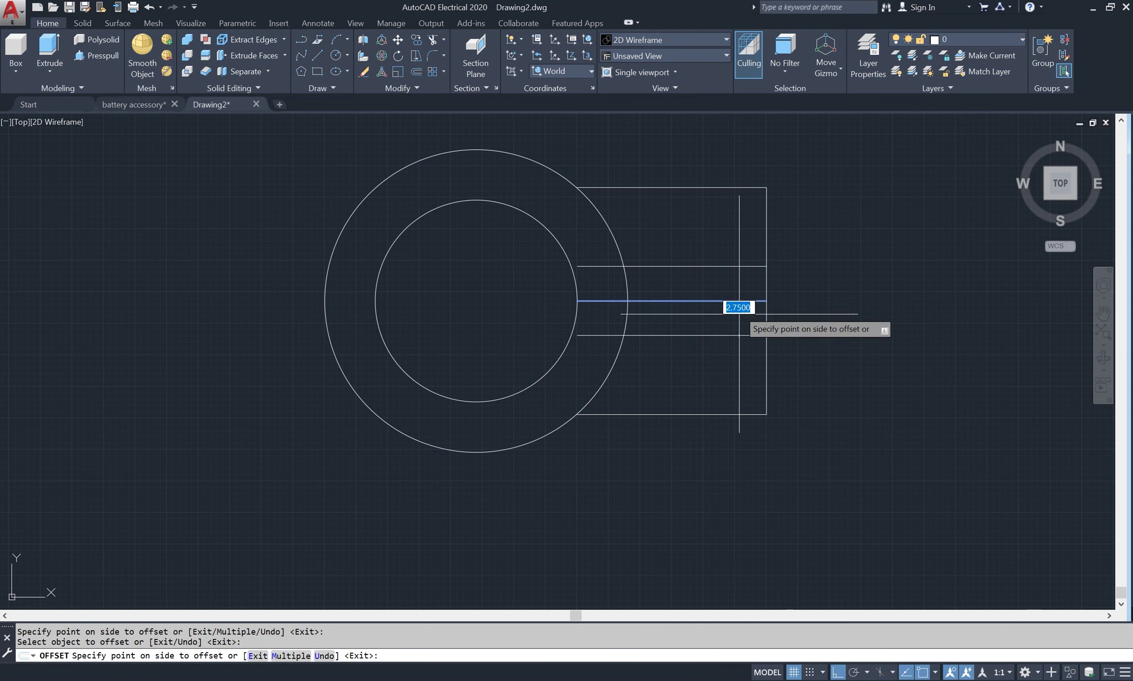
pyautogui.press('Return')
# - Measure the gap between the two offset lines to confirm 5.5
pyautogui.write('d')
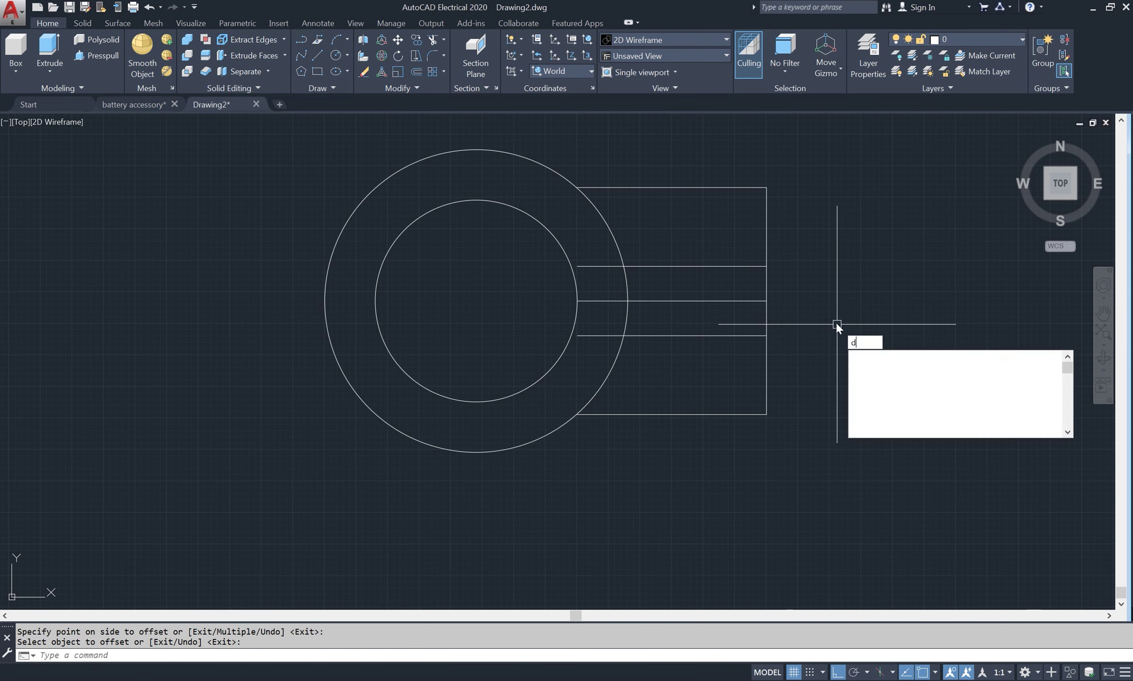
pyautogui.write('i')
pyautogui.press('Return')
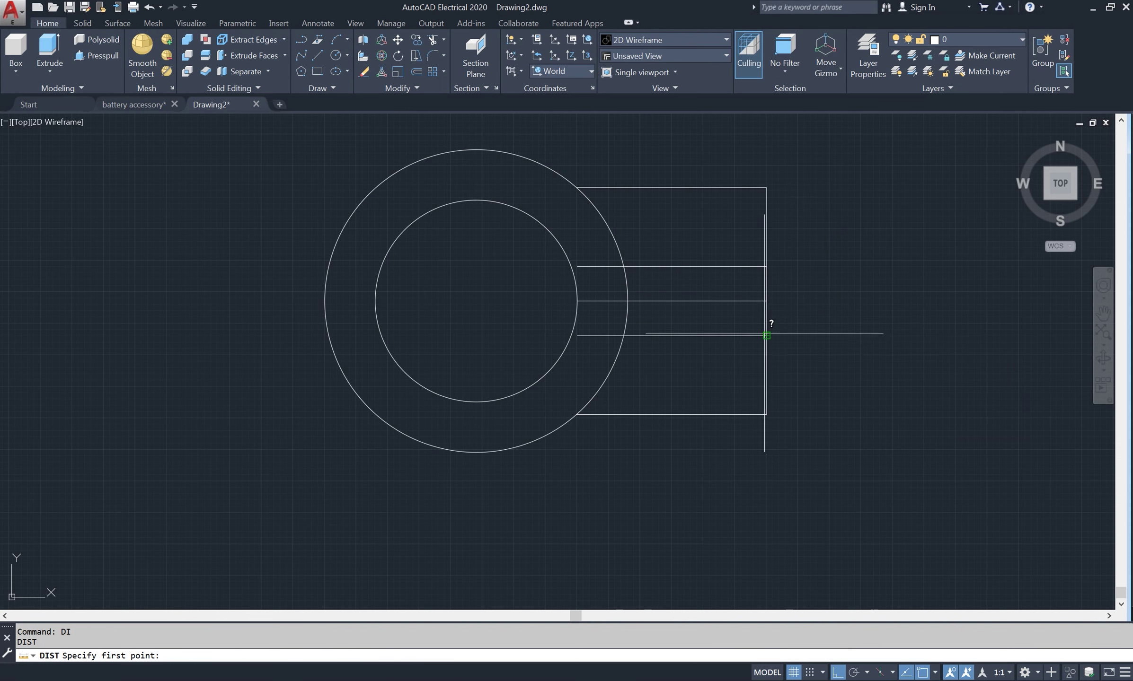
pyautogui.click(766, 335)
pyautogui.click(766, 266)
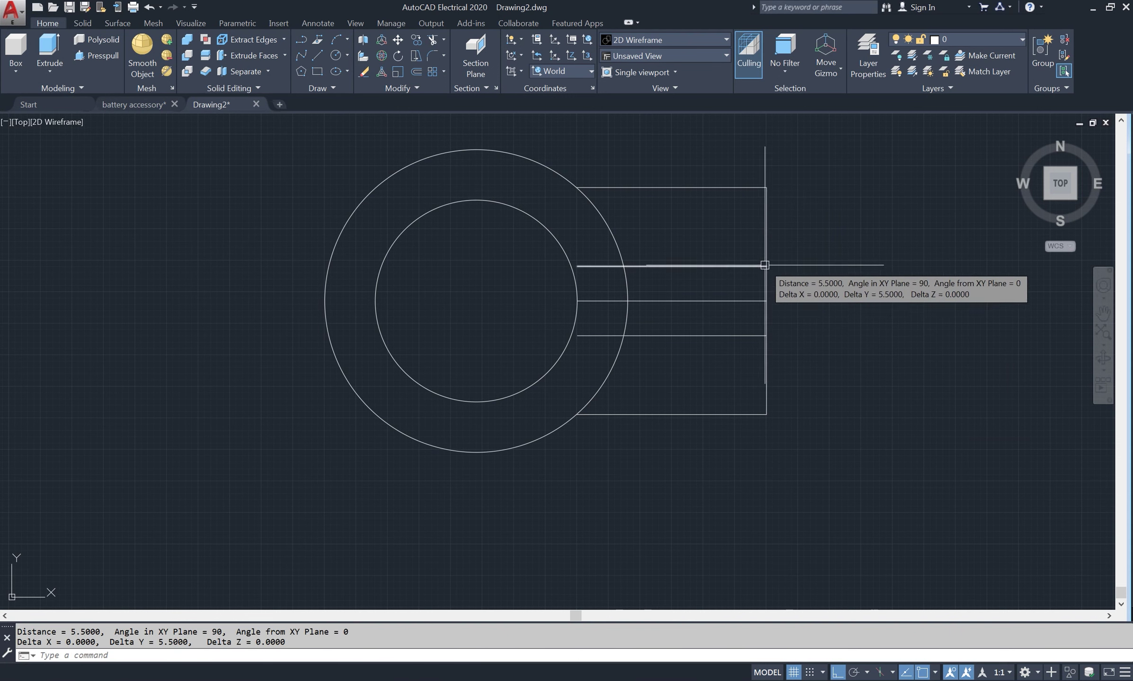
pyautogui.scroll(2, 625, 303)
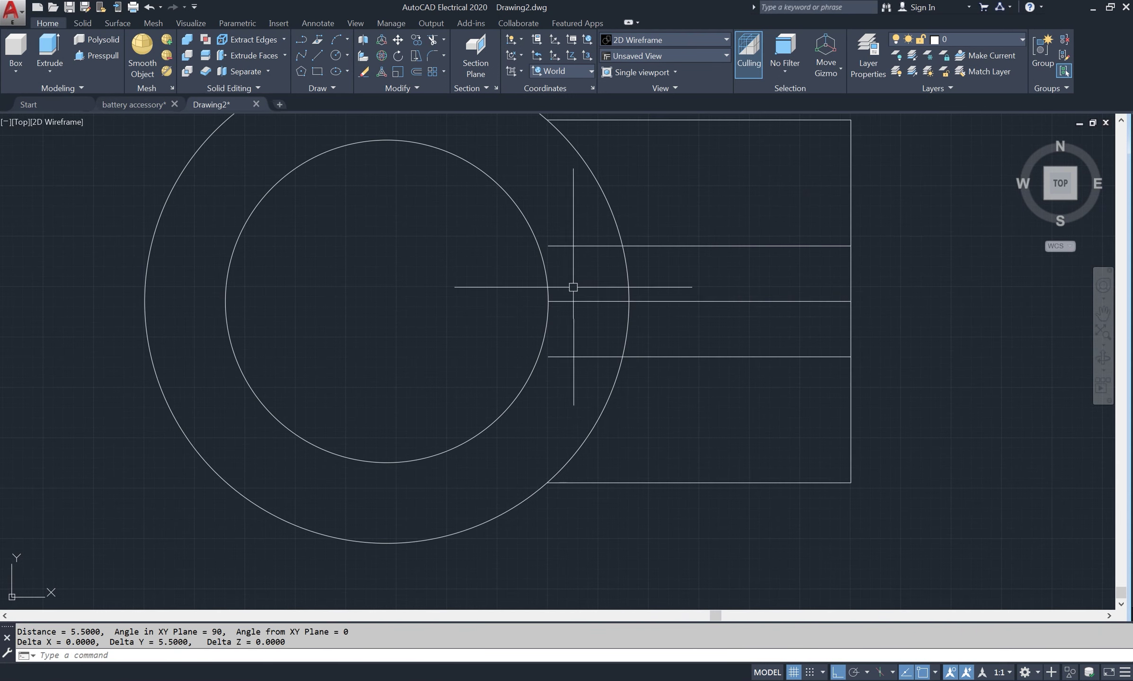
# - Extend the offset lines to the inner circle and erase the middle centre line
pyautogui.write('EX')
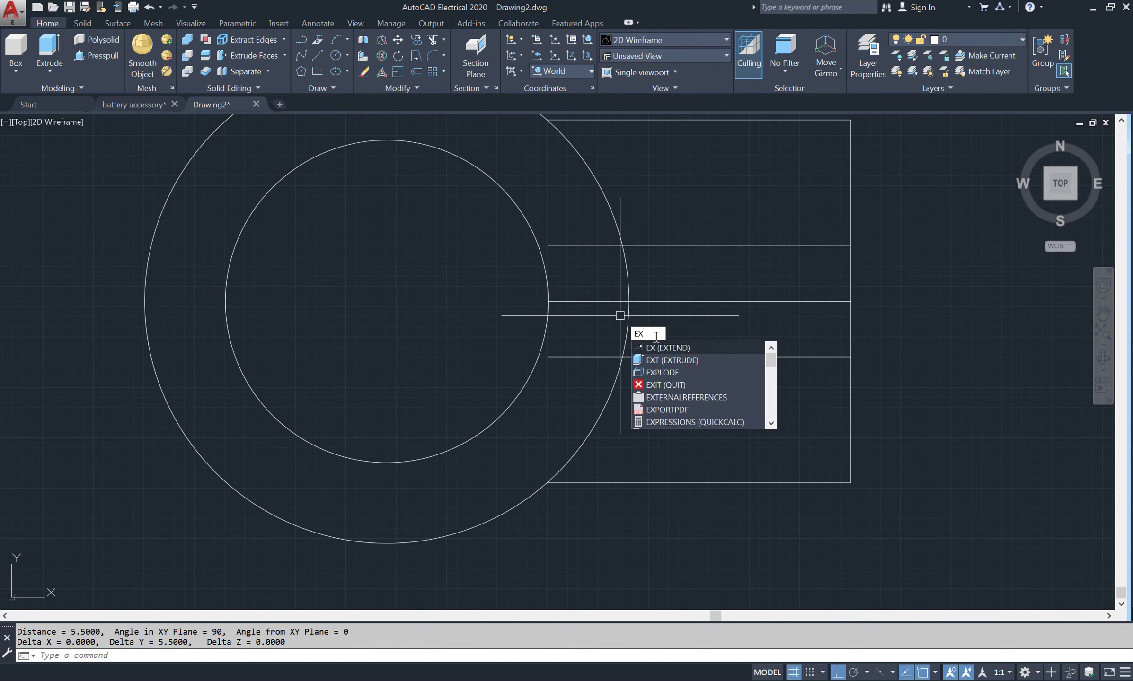
pyautogui.press('Return')
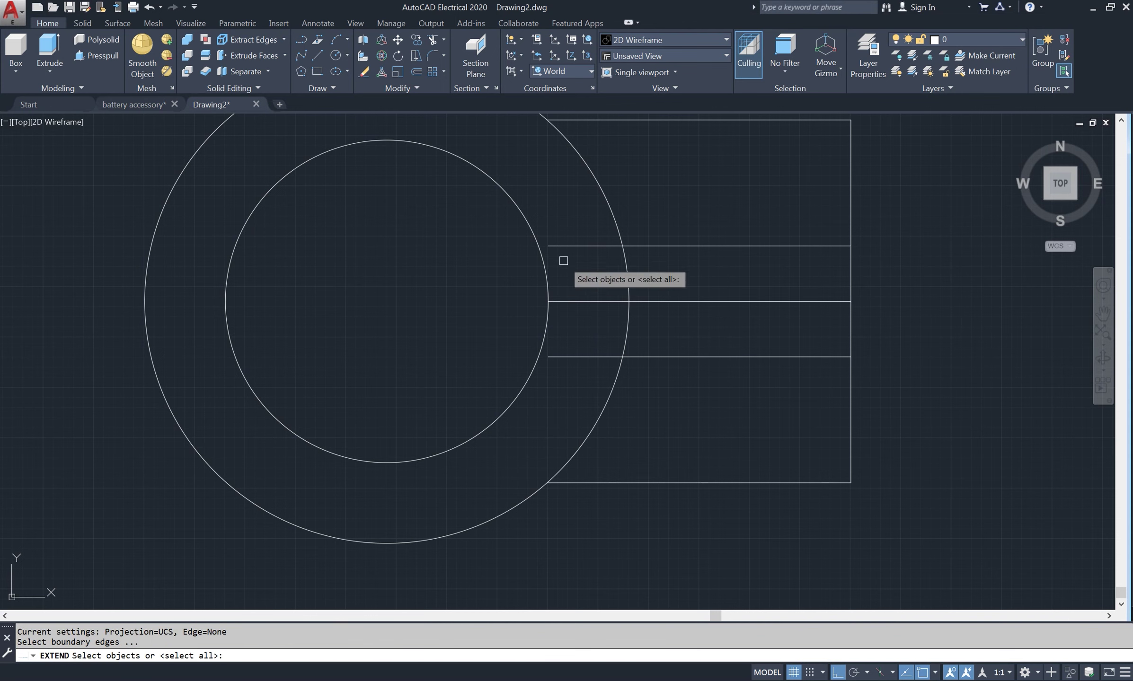
pyautogui.press('Return')
pyautogui.click(564, 245)
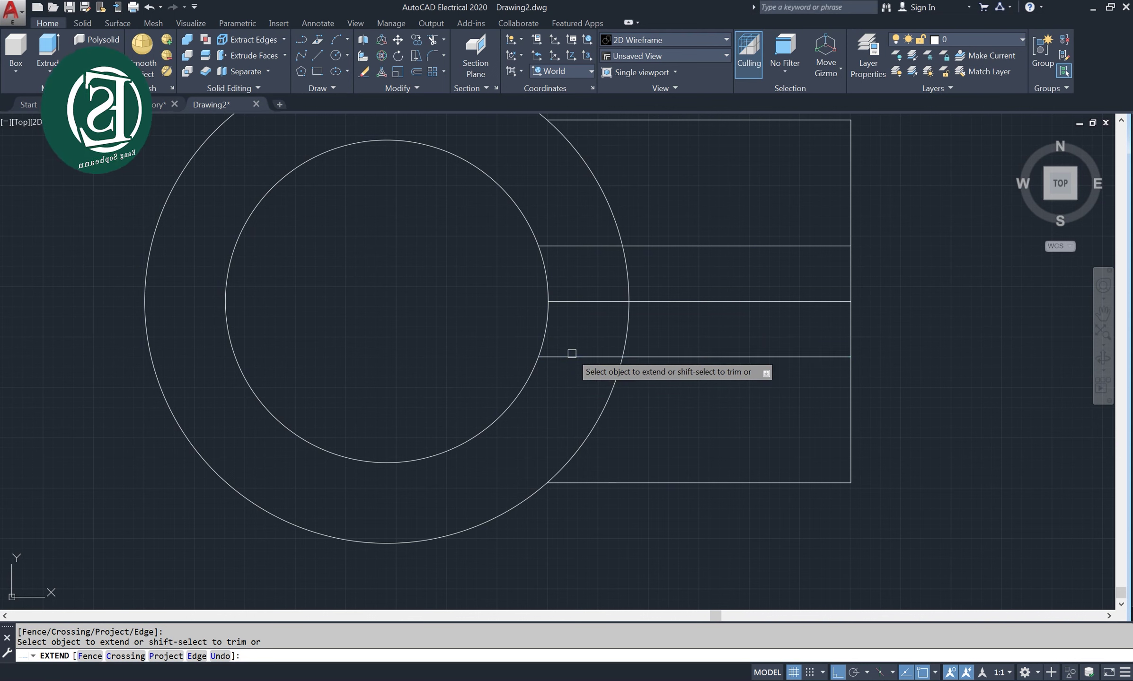
pyautogui.click(742, 276)
pyautogui.click(711, 318)
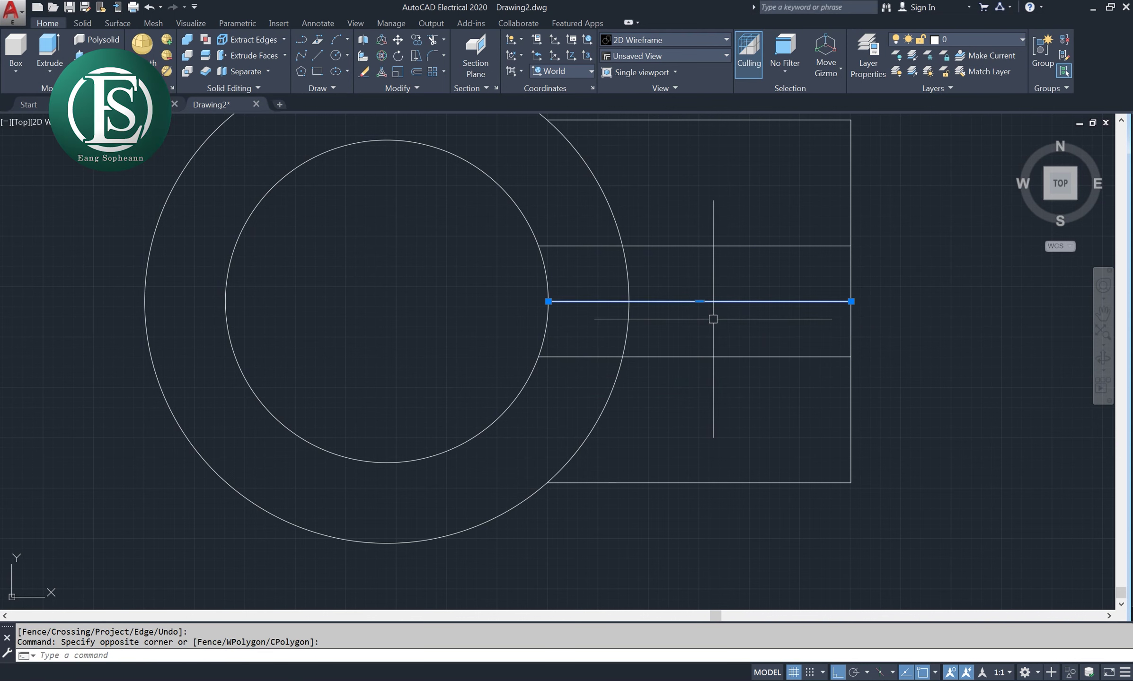
pyautogui.write('E')
pyautogui.press('Return')
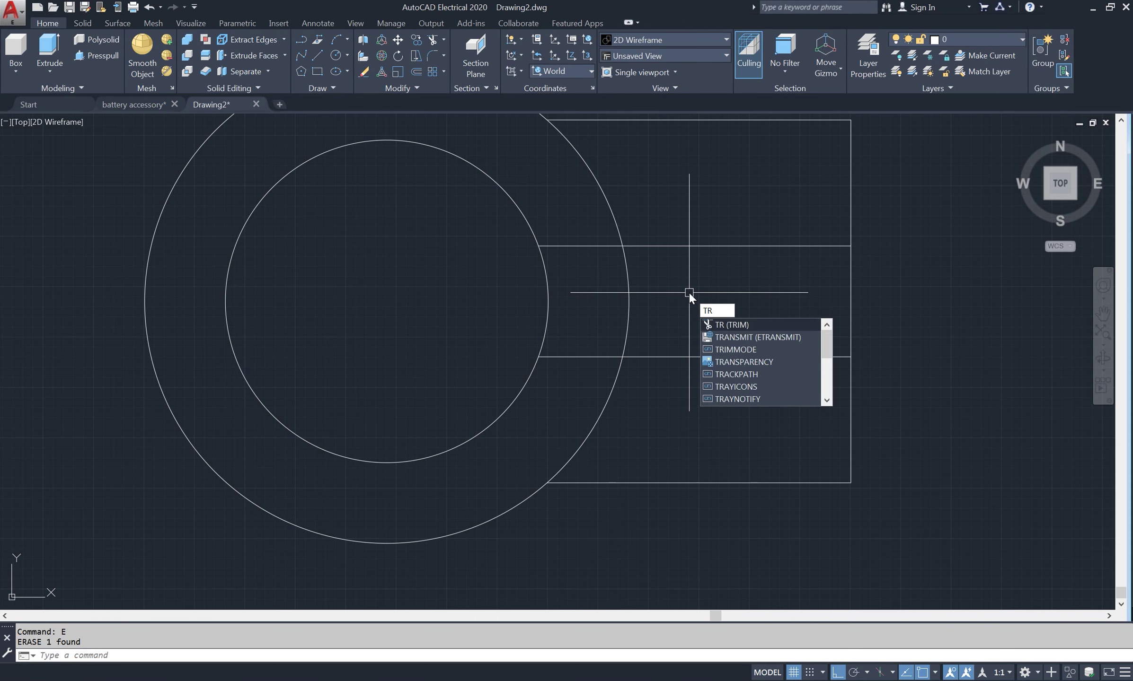
# - Fence-trim the ring arcs between the slot lines, leaving a C-shaped outline
pyautogui.press('Return')
pyautogui.press('Return')
pyautogui.click(816, 279)
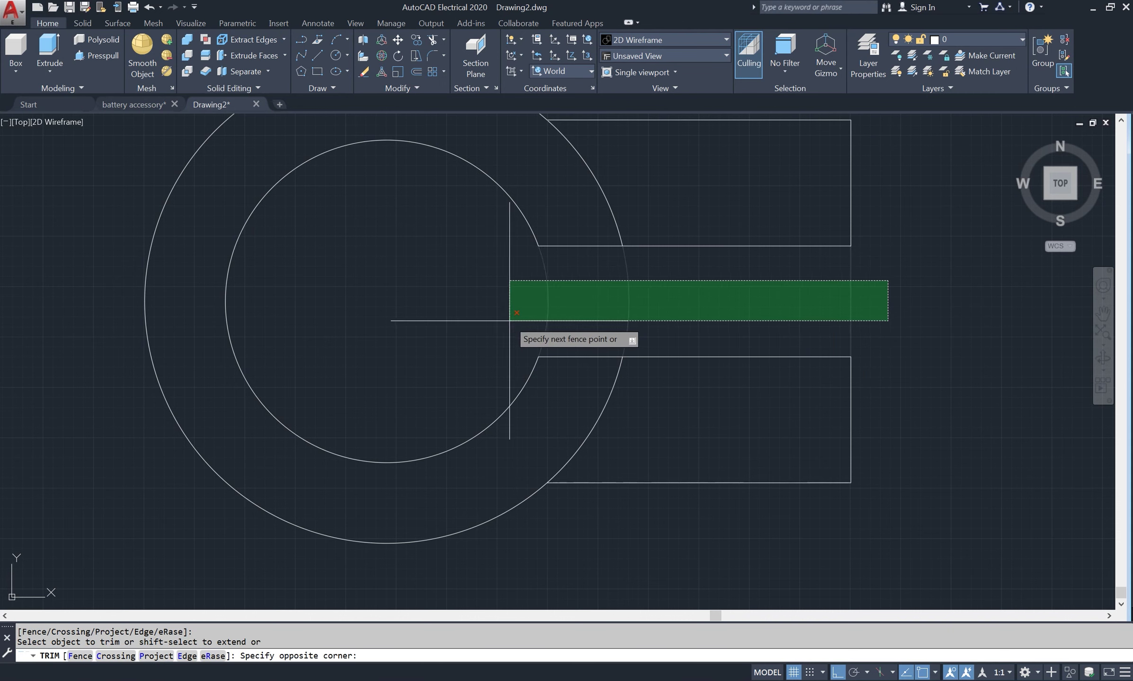
pyautogui.click(429, 313)
pyautogui.scroll(-2, 550, 308)
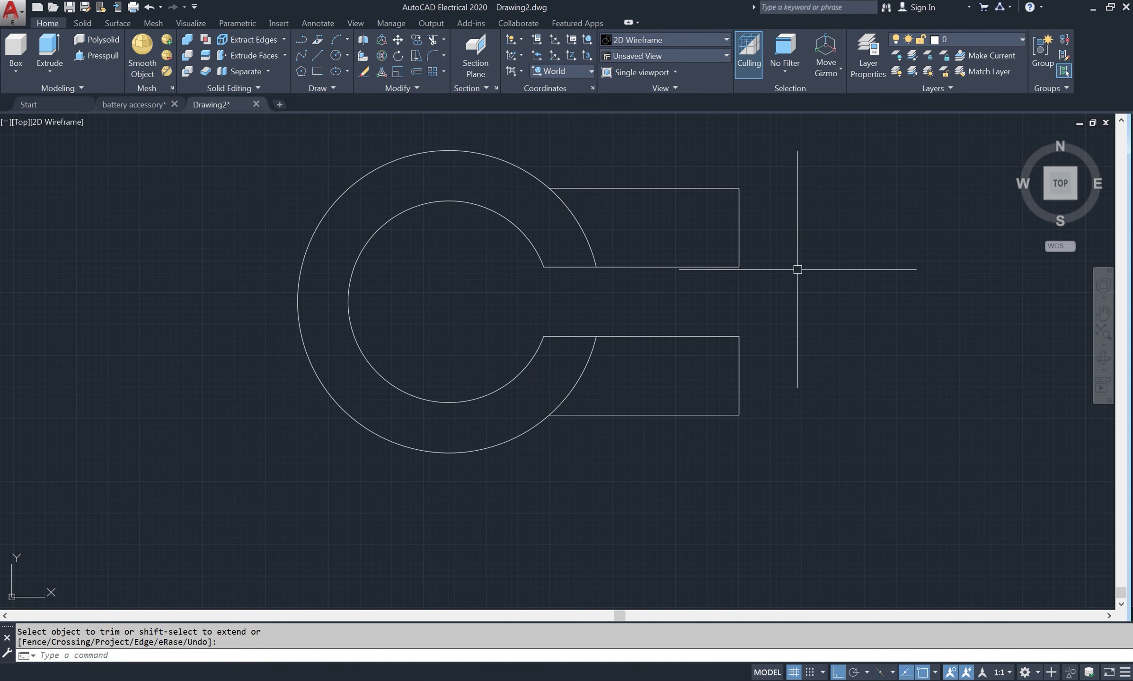
pyautogui.scroll(-1, 802, 271)
pyautogui.scroll(1, 816, 297)
pyautogui.moveTo(783, 306); pyautogui.dragTo(825, 312, button='middle')
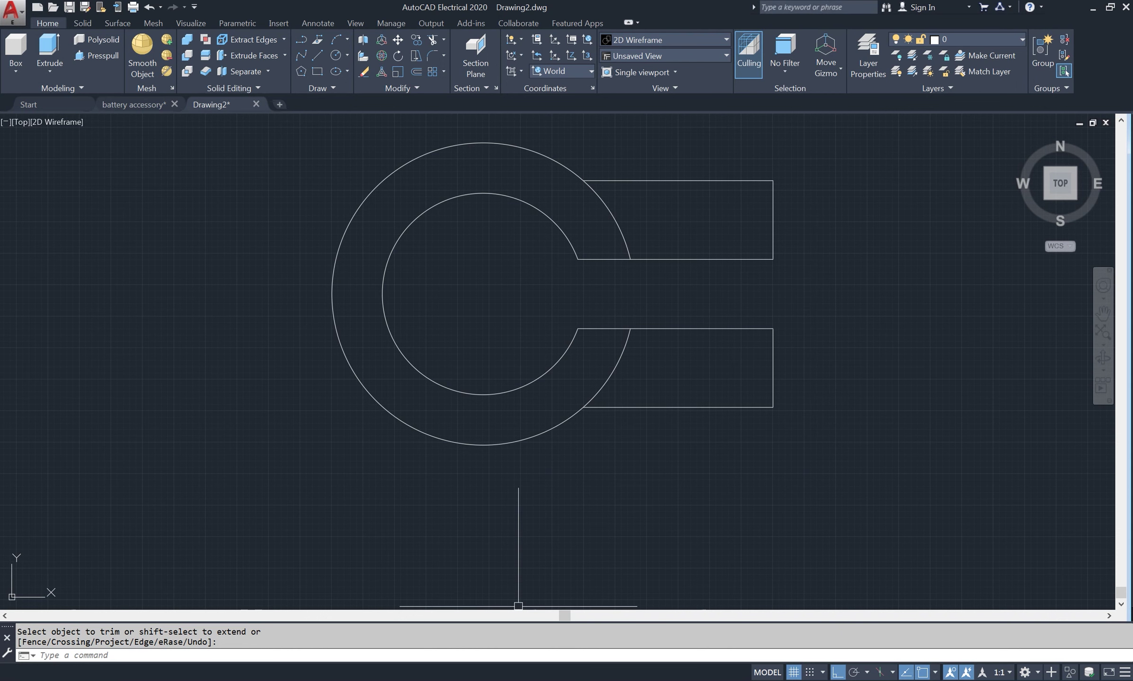
pyautogui.hotkey('alt', 'Tab')
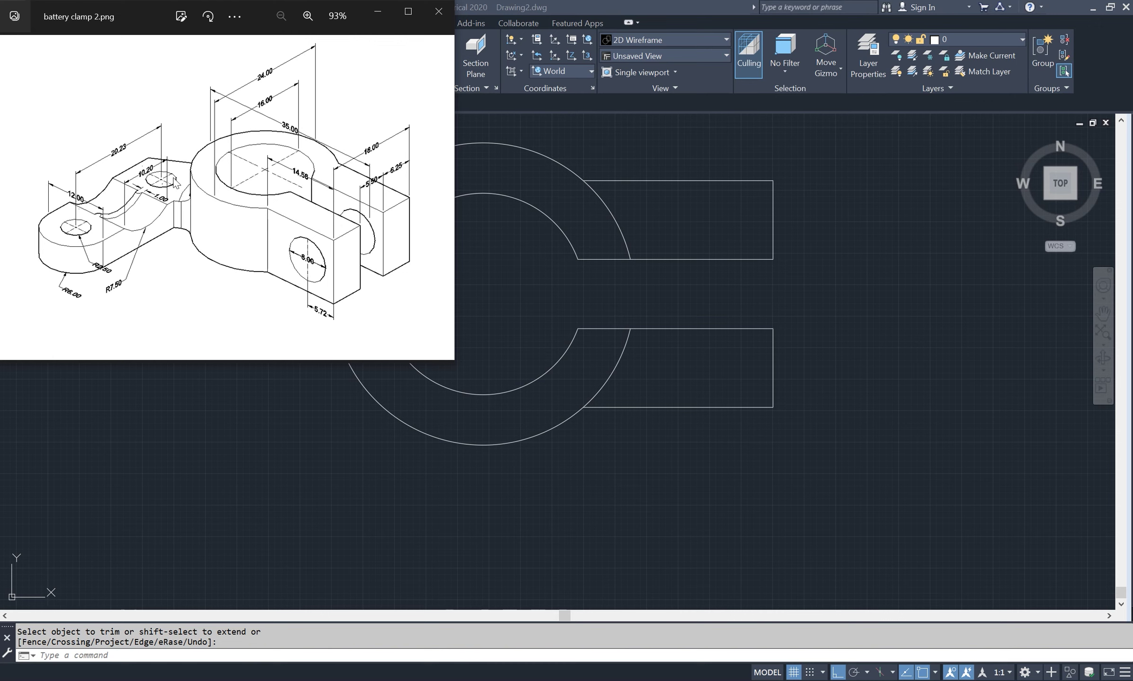
# - Draw a 12 by 31 rectangle to the left of the C-shaped clamp outline
pyautogui.click(510, 274)
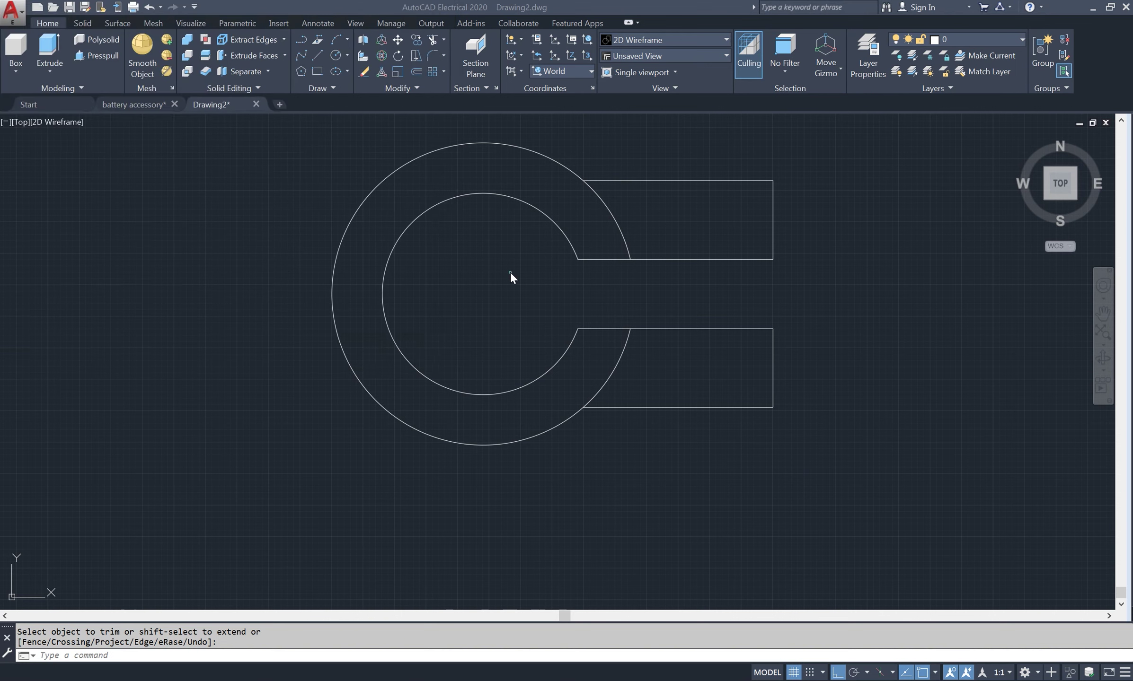
pyautogui.scroll(-2, 530, 278)
pyautogui.scroll(-1, 354, 377)
pyautogui.moveTo(354, 377); pyautogui.dragTo(418, 394, button='middle')
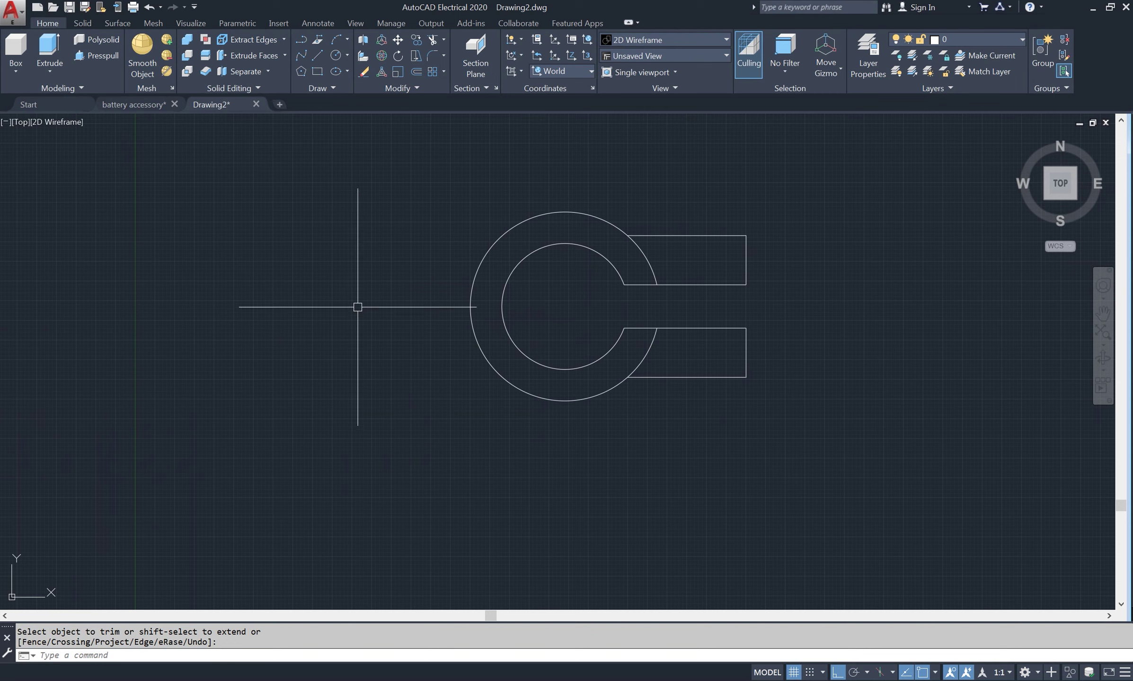
pyautogui.write('rec')
pyautogui.press('Return')
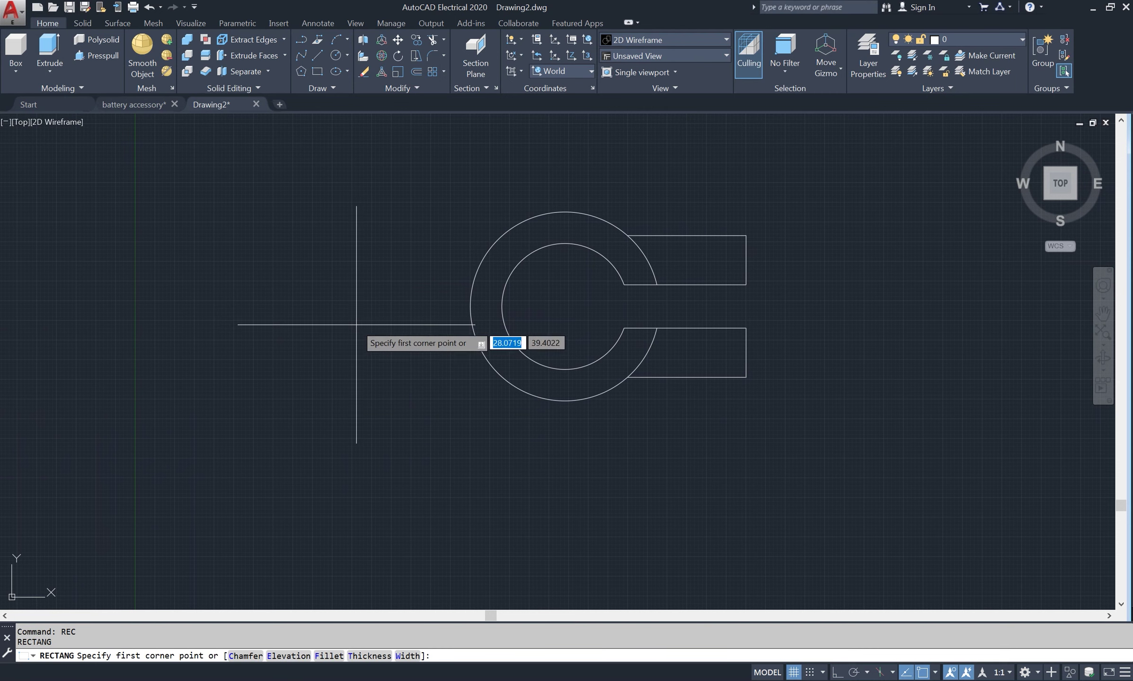
pyautogui.click(313, 439)
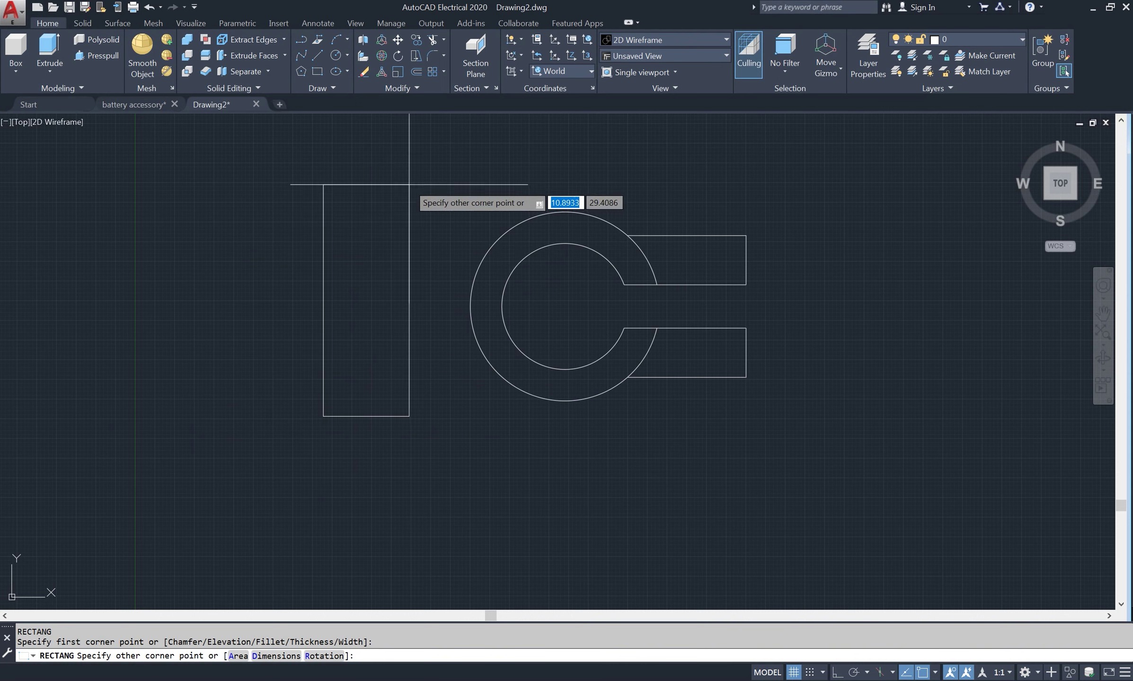
pyautogui.press('Tab')
pyautogui.write('31')
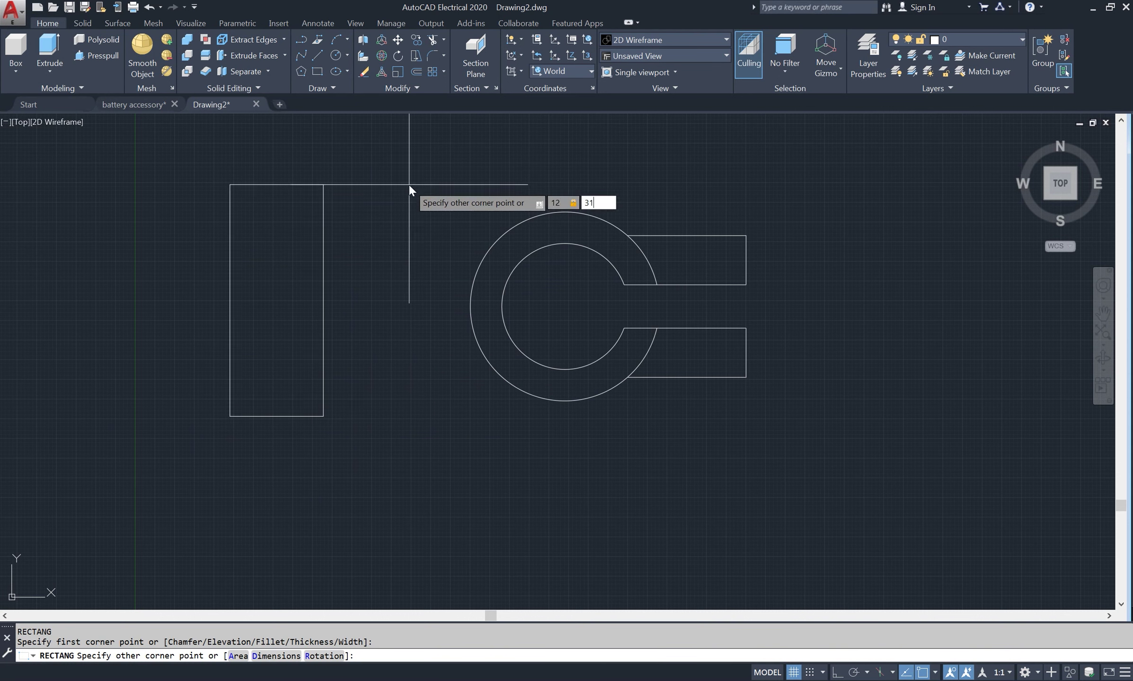
pyautogui.press('Return')
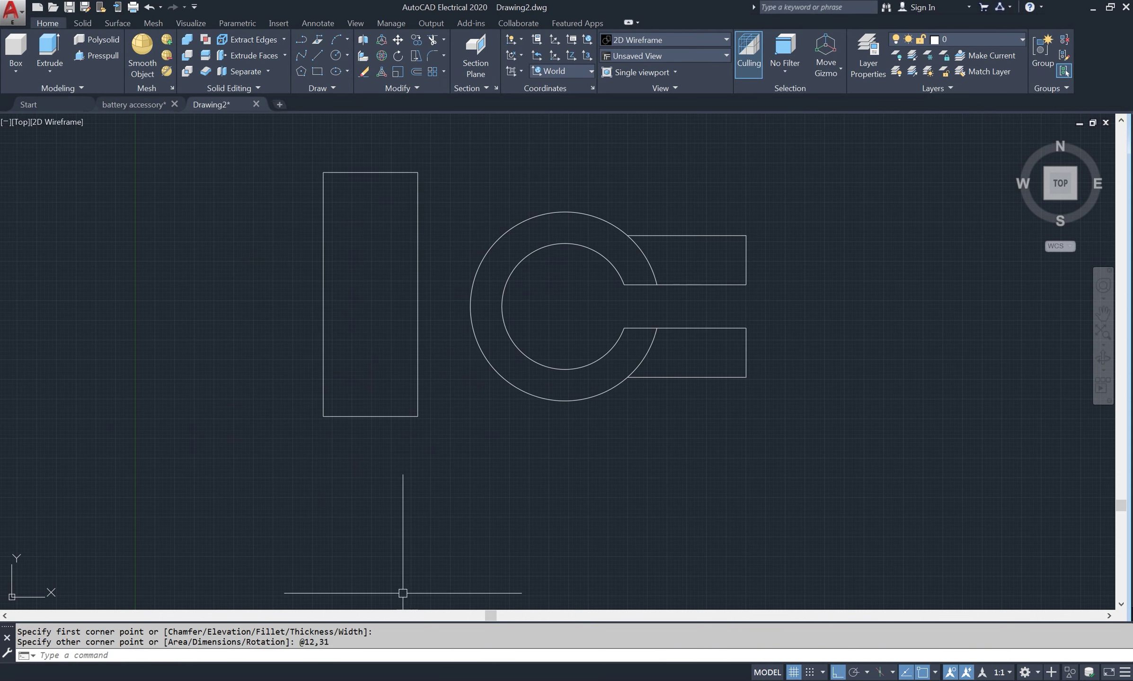
pyautogui.hotkey('alt', 'Tab')
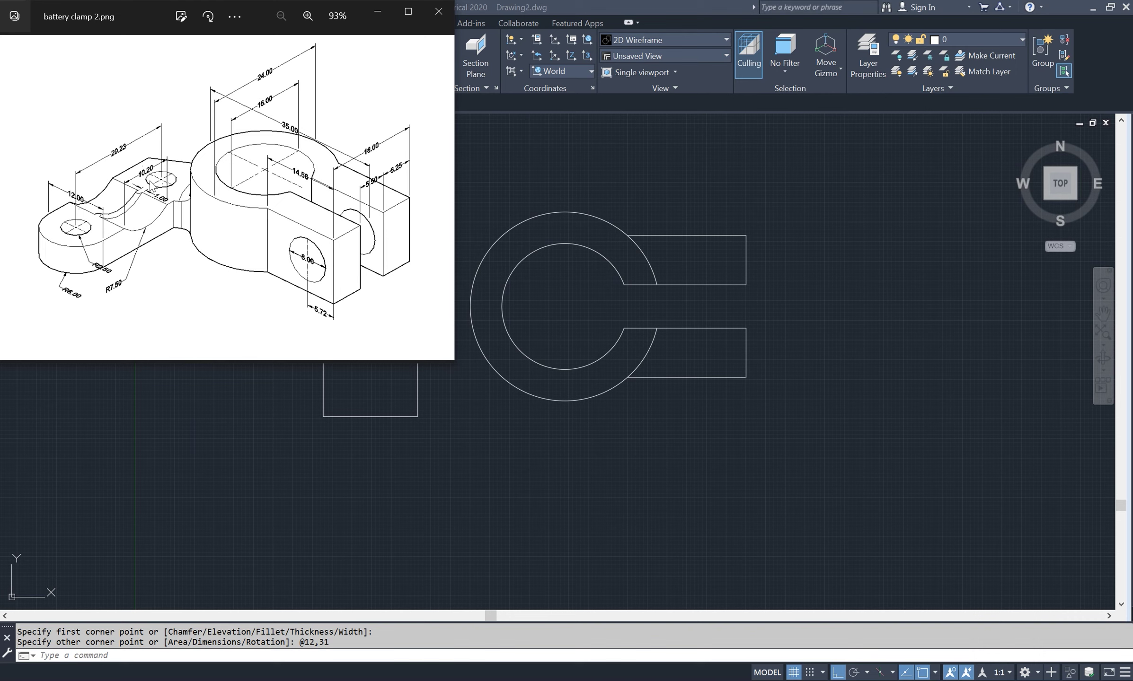
# - Flip between battery clamp.png and battery clamp 2.png, then return to the drawing
pyautogui.click(443, 198)
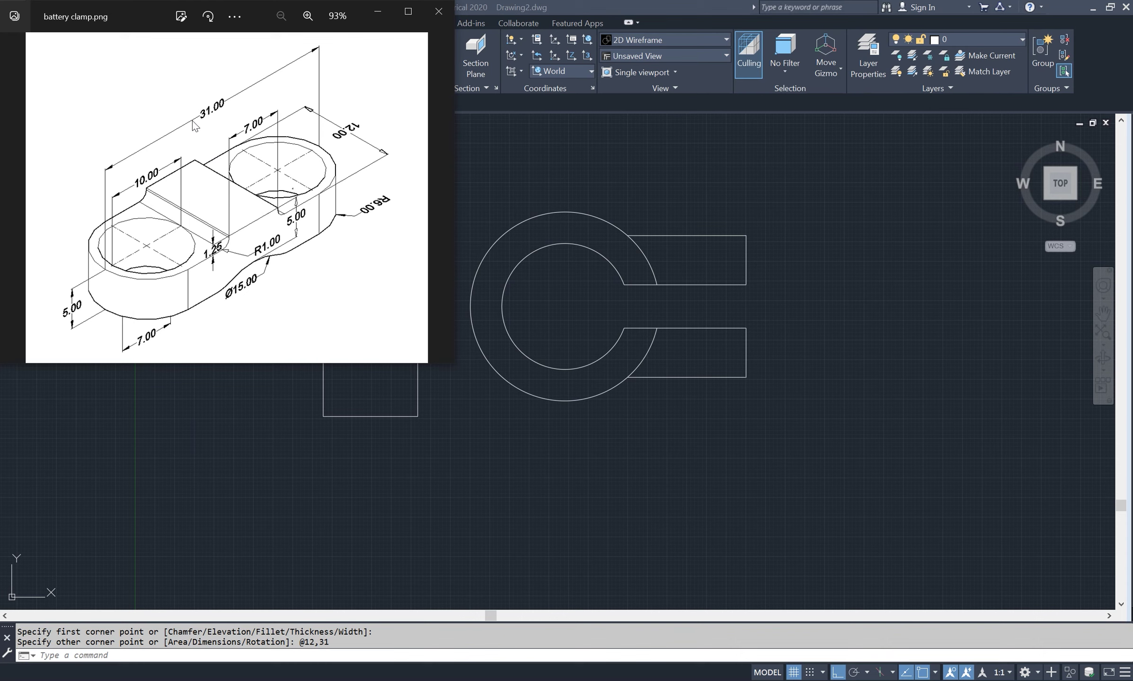
pyautogui.click(10, 198)
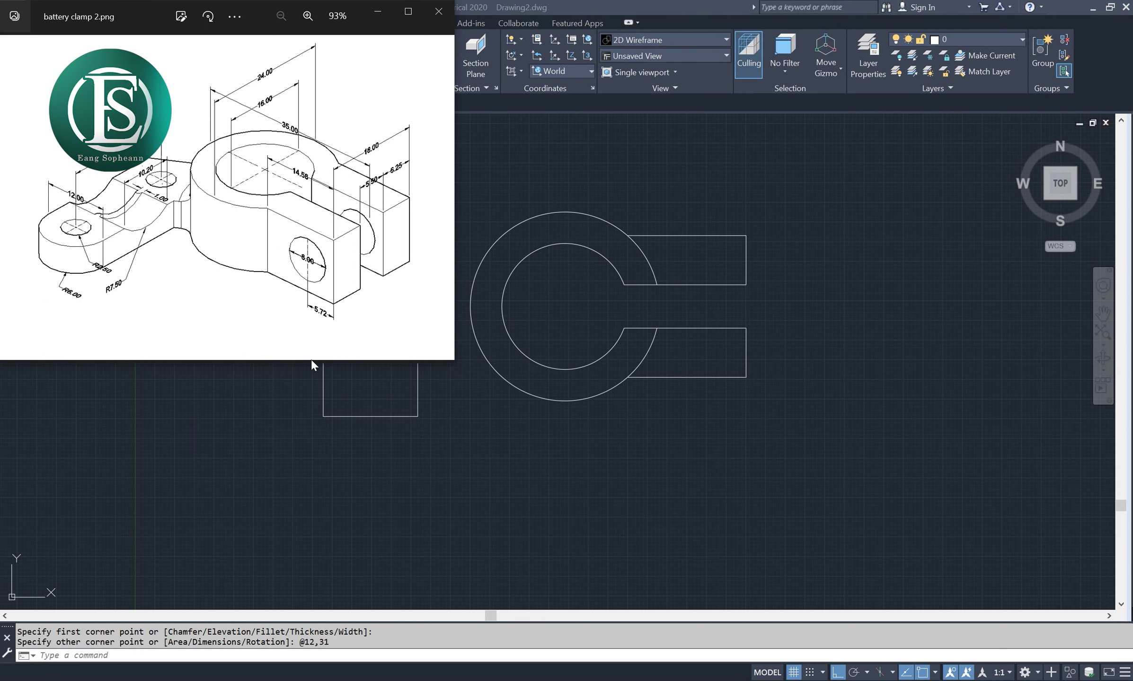
pyautogui.click(447, 431)
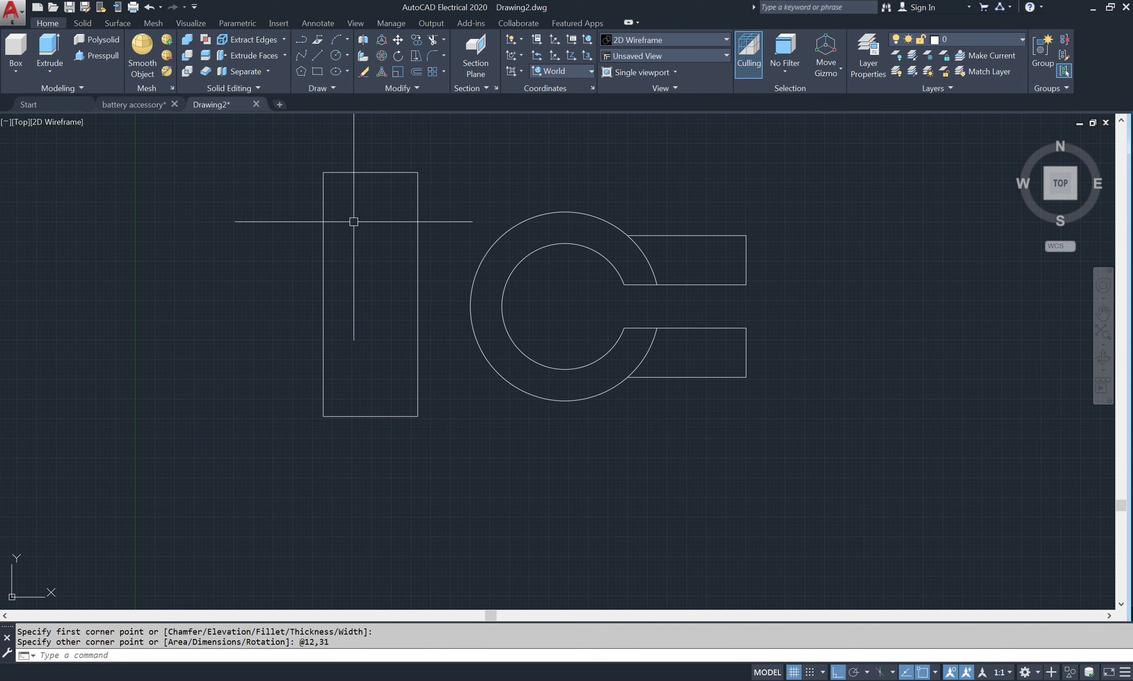
# - Fillet both bottom corners of the 12 by 31 rectangle at radius 6
pyautogui.write('fillet')
pyautogui.press('Return')
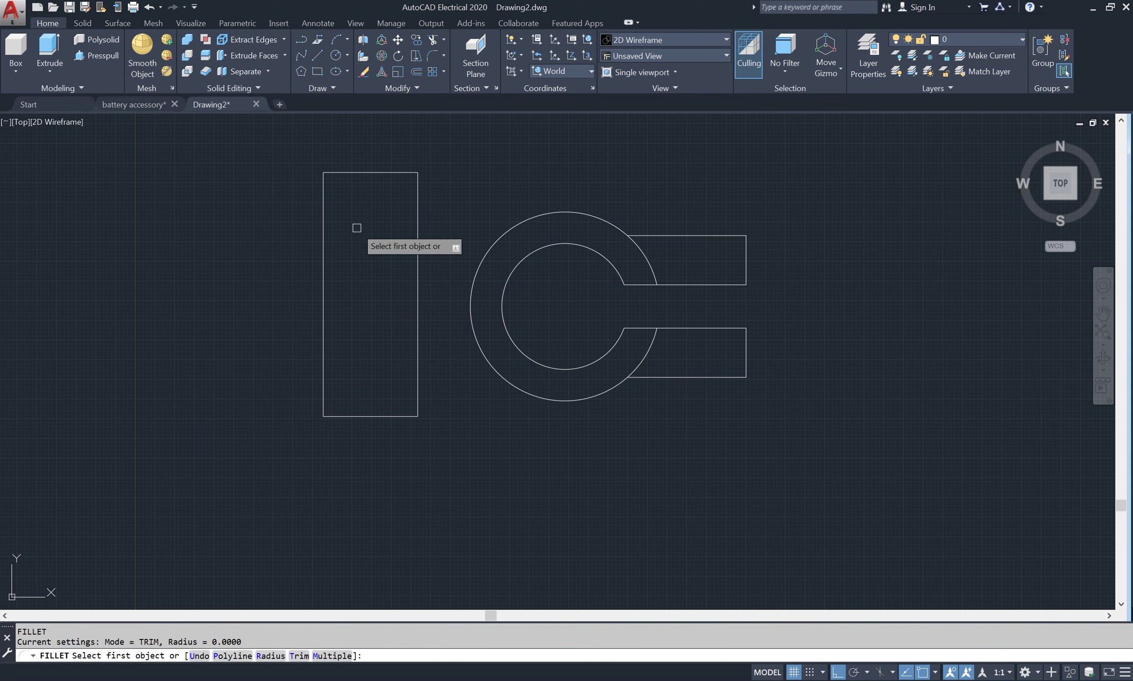
pyautogui.write('r')
pyautogui.press('Return')
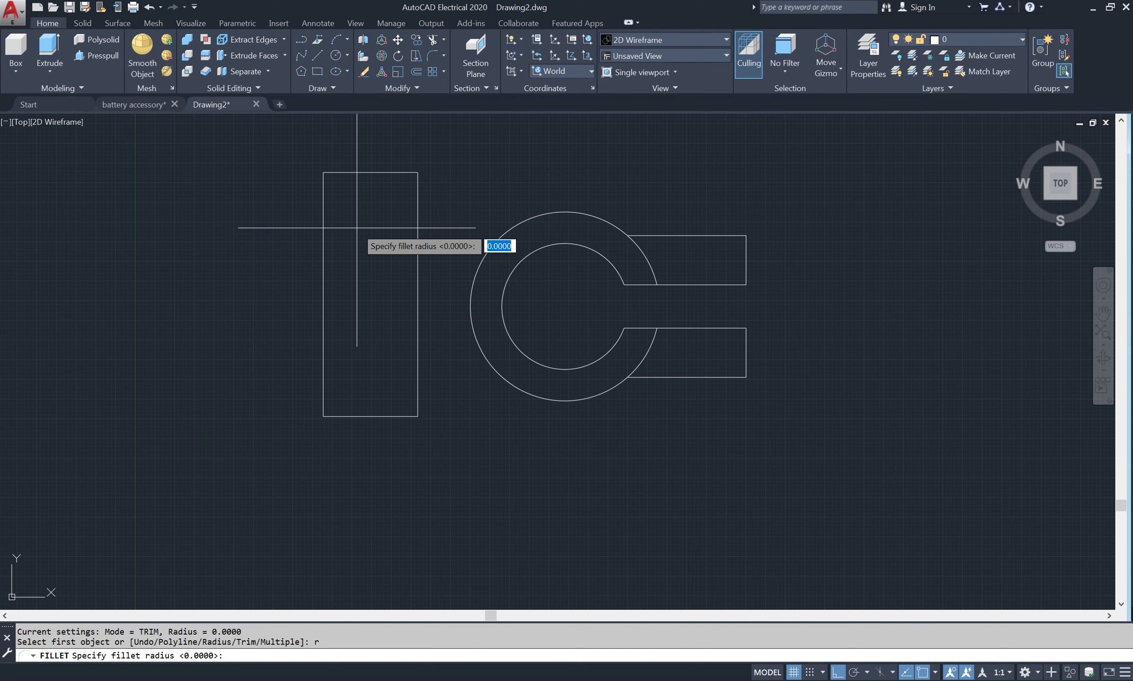
pyautogui.press('Return')
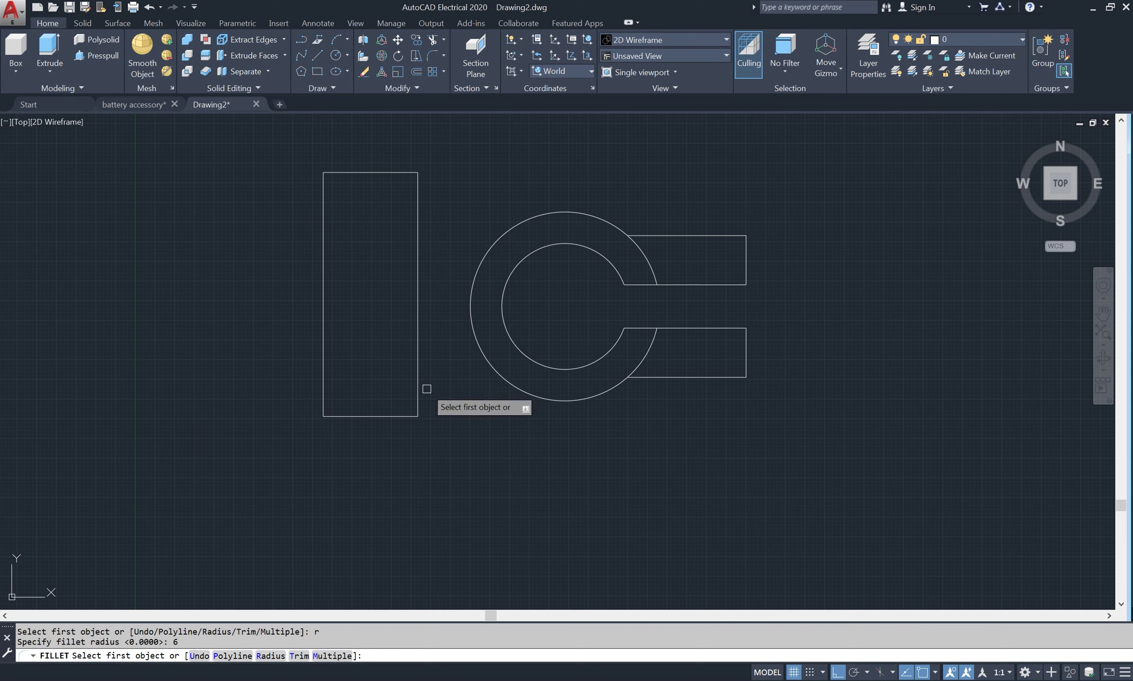
pyautogui.click(417, 400)
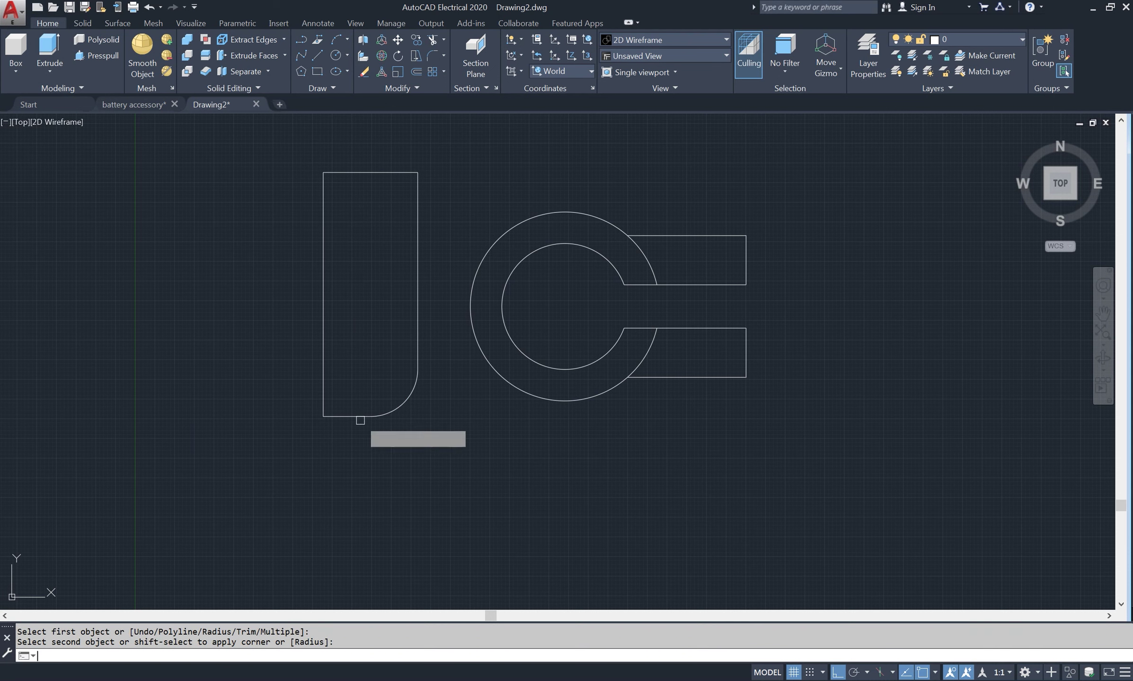
pyautogui.press('Return')
pyautogui.click(341, 416)
pyautogui.click(327, 383)
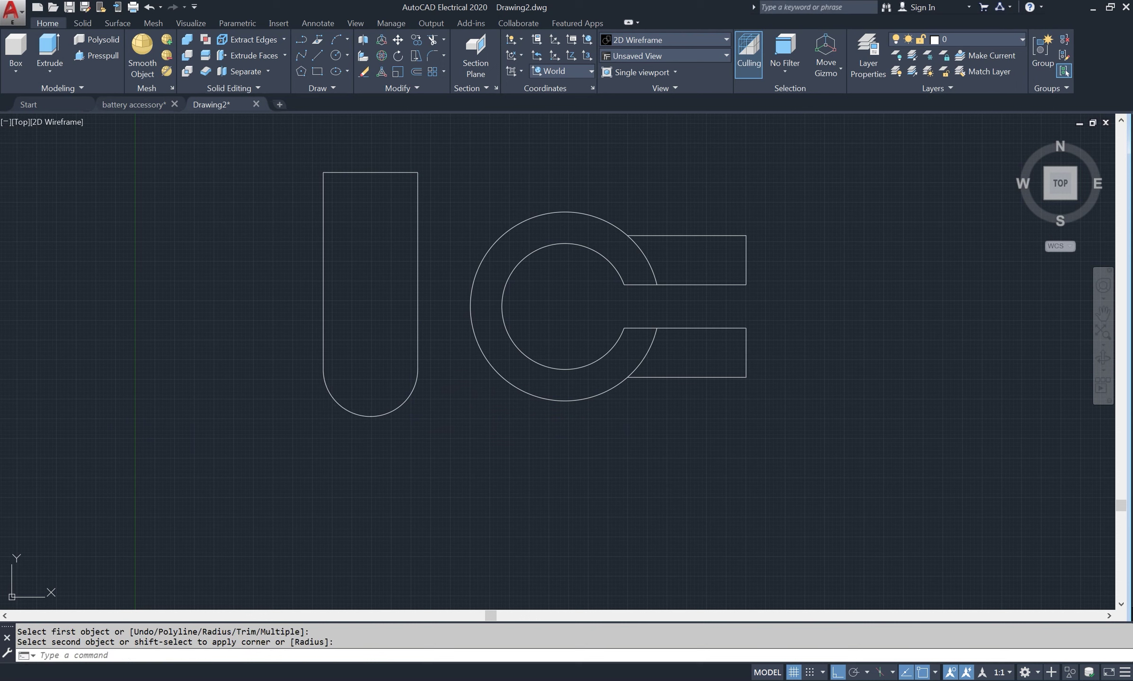
# - Move the U-shaped arm so its top-right corner meets the ring's left side
pyautogui.write('m')
pyautogui.press('Return')
pyautogui.click(418, 298)
pyautogui.press('Return')
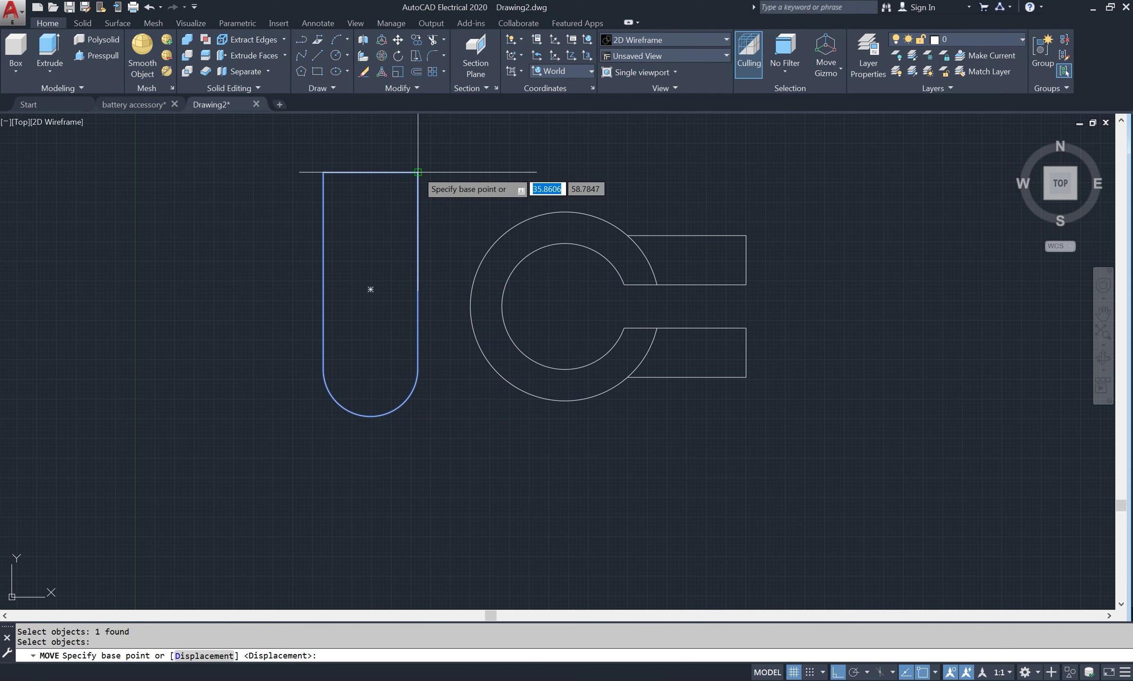
pyautogui.click(418, 173)
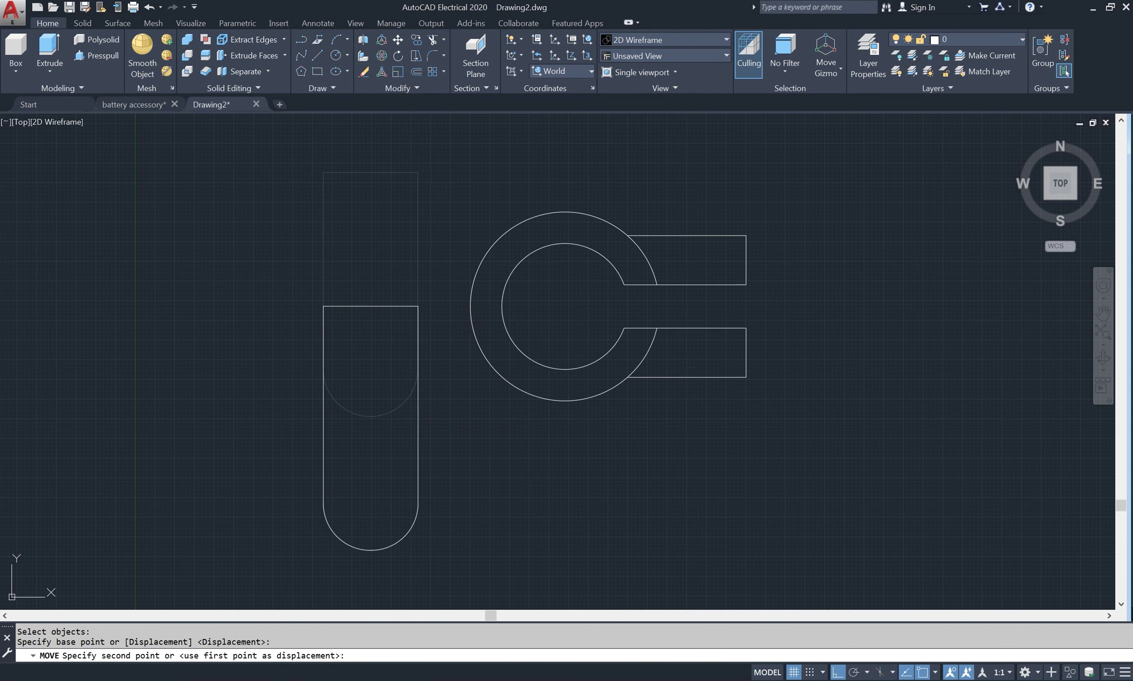
pyautogui.click(478, 294)
pyautogui.scroll(-3, 421, 297)
pyautogui.scroll(2, 428, 362)
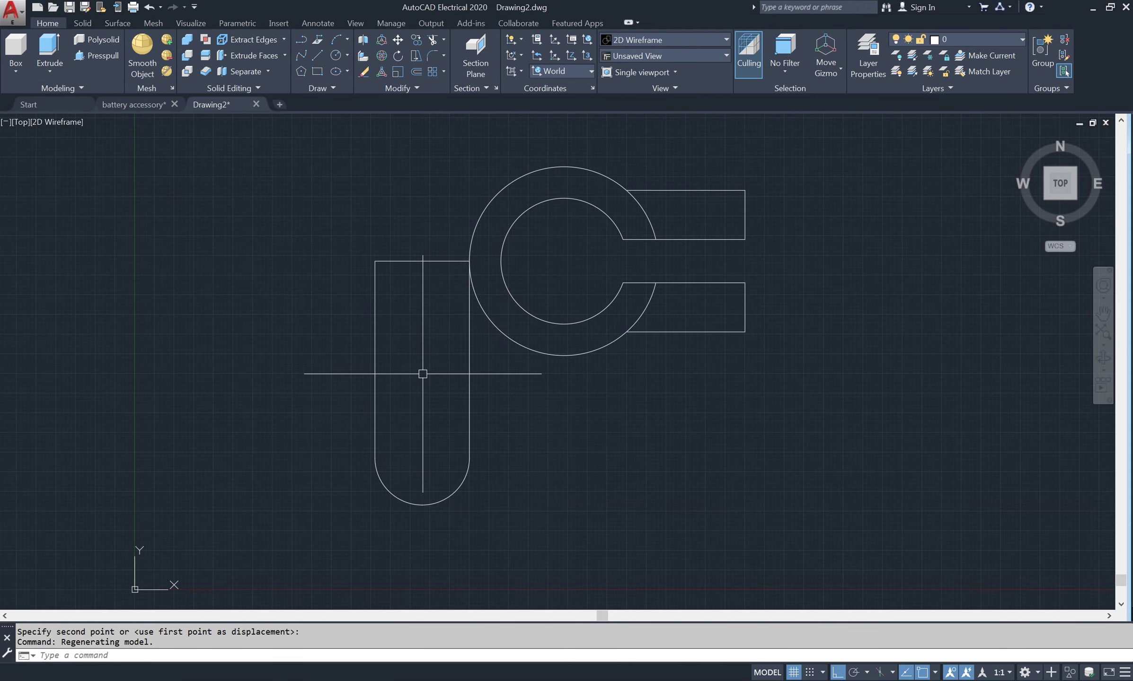
pyautogui.moveTo(434, 358); pyautogui.dragTo(424, 315, button='middle')
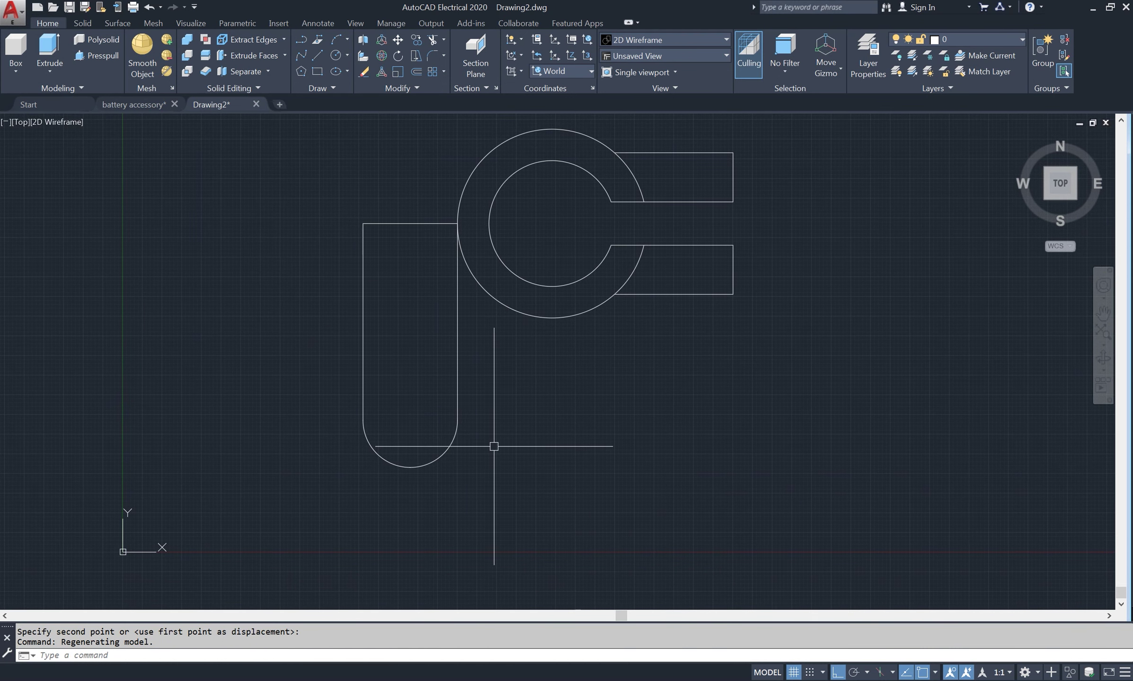
pyautogui.write('PL')
# - Draw a vertical centre line from the arm's top-edge midpoint to its rounded bottom
pyautogui.press('Return')
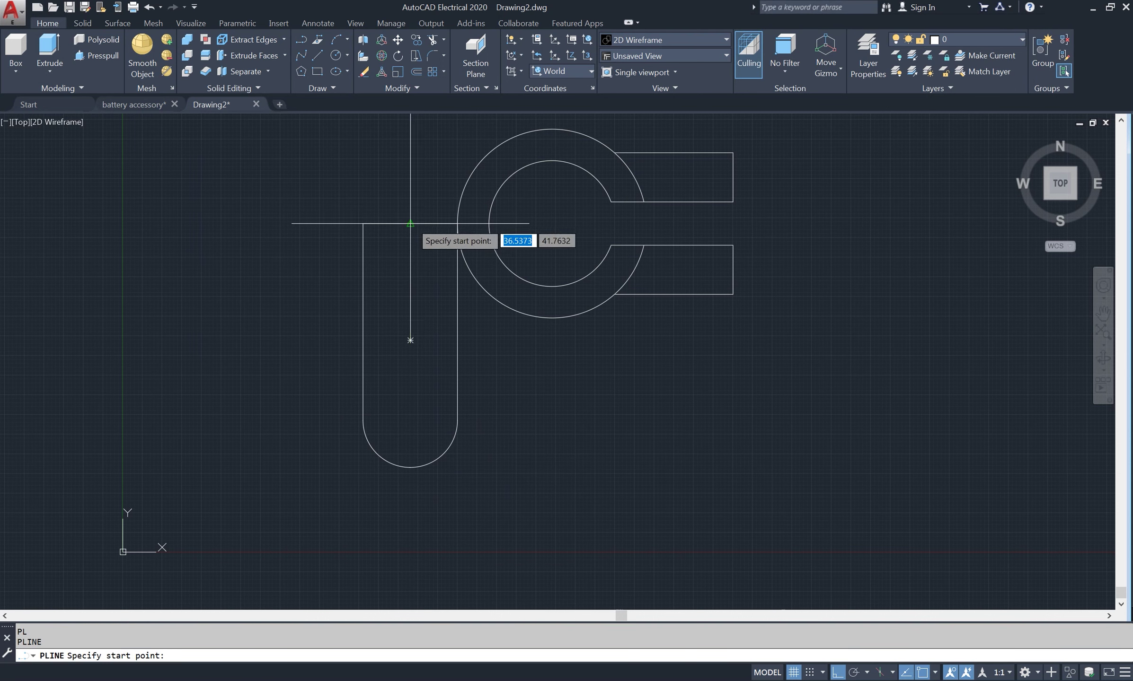
pyautogui.click(410, 224)
pyautogui.click(410, 467)
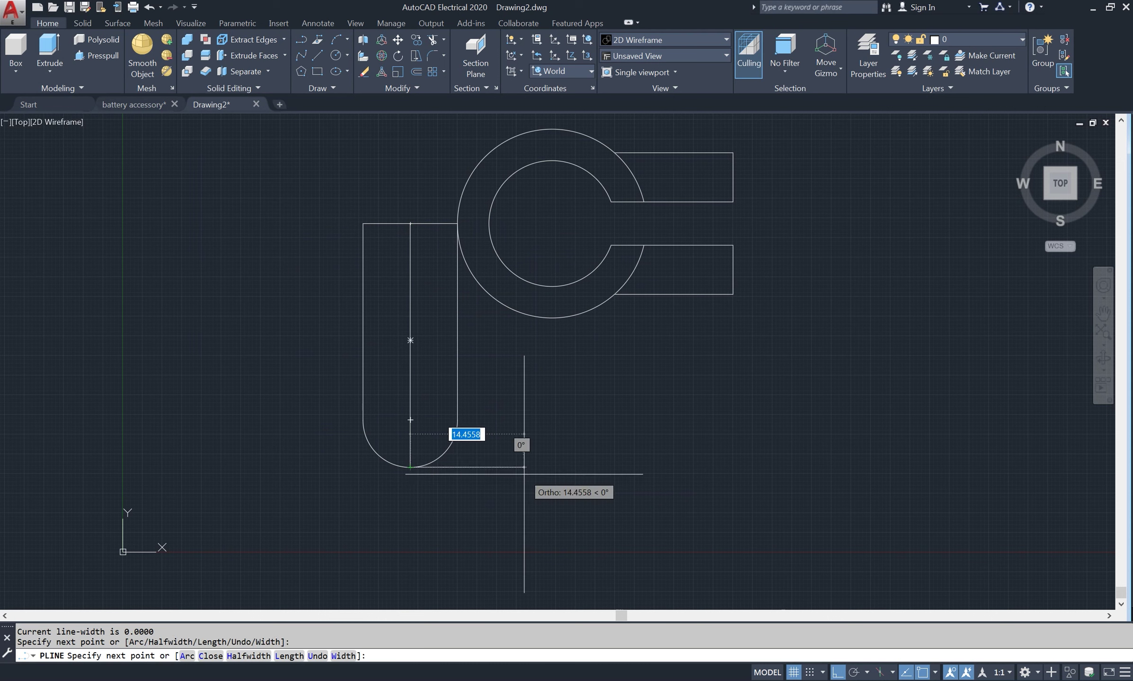
pyautogui.press('Return')
pyautogui.write('pl')
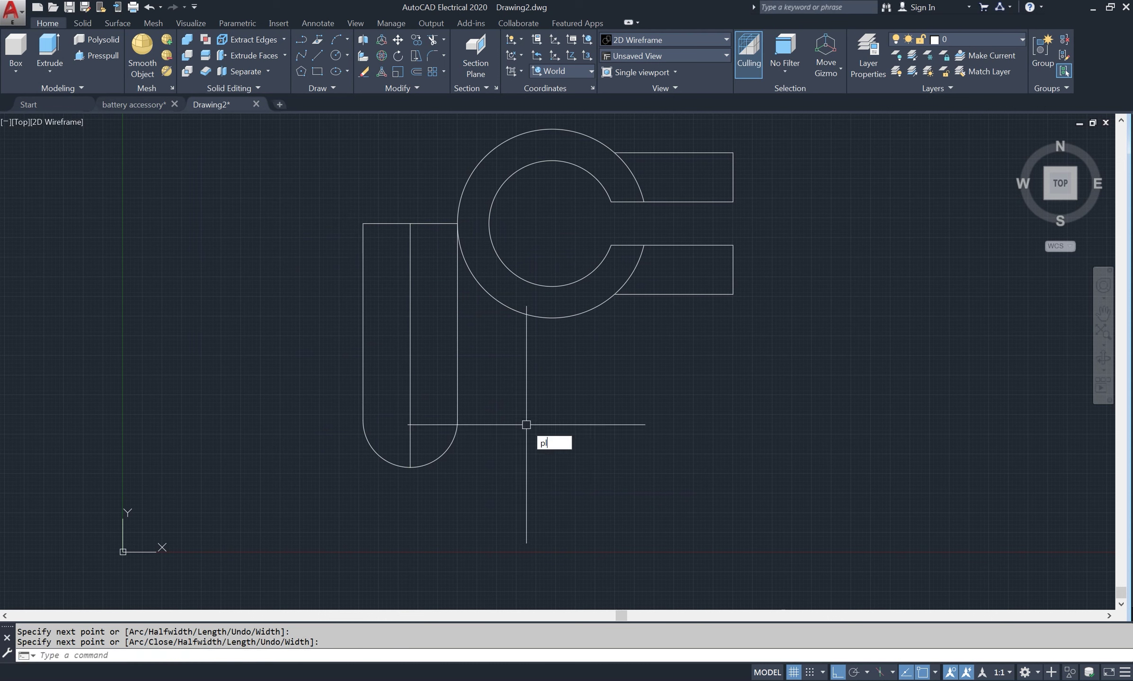
# - Add a 12-unit horizontal line across the arm's middle and check the reference
pyautogui.press('Return')
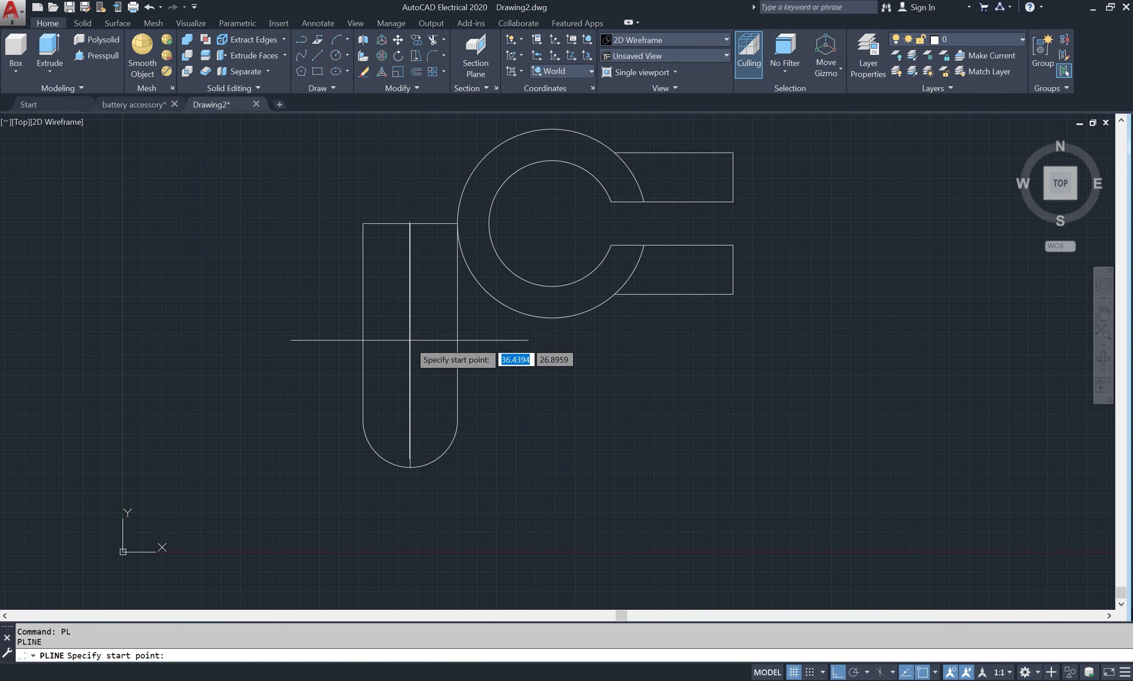
pyautogui.click(411, 345)
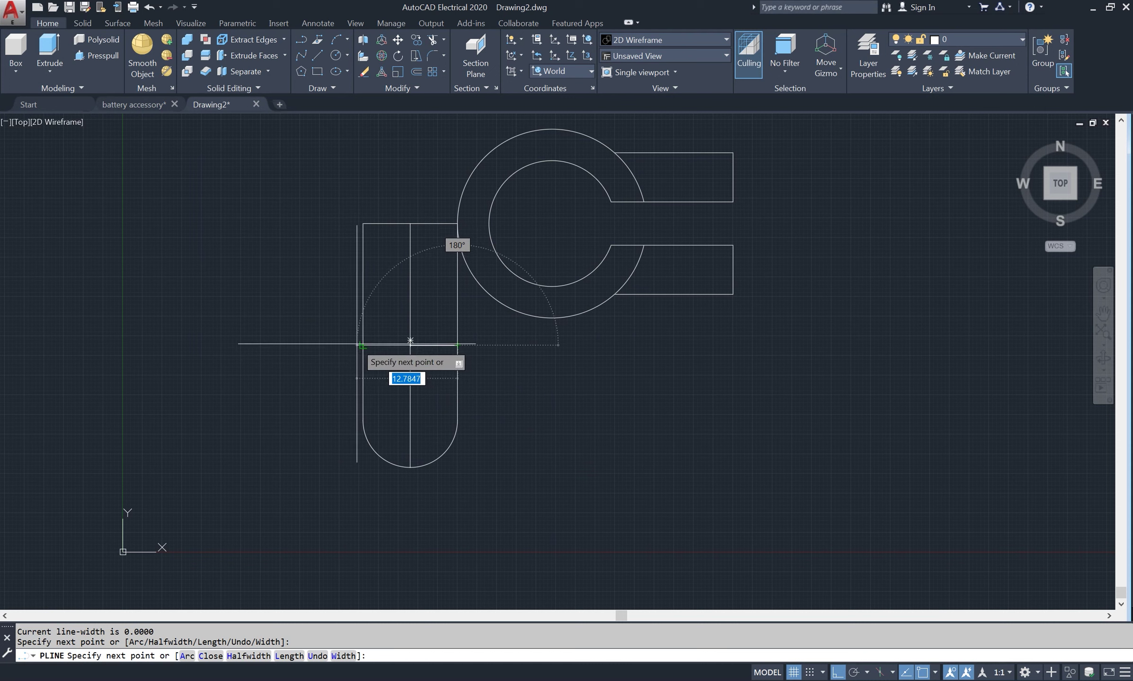
pyautogui.press('Return')
pyautogui.press('Return')
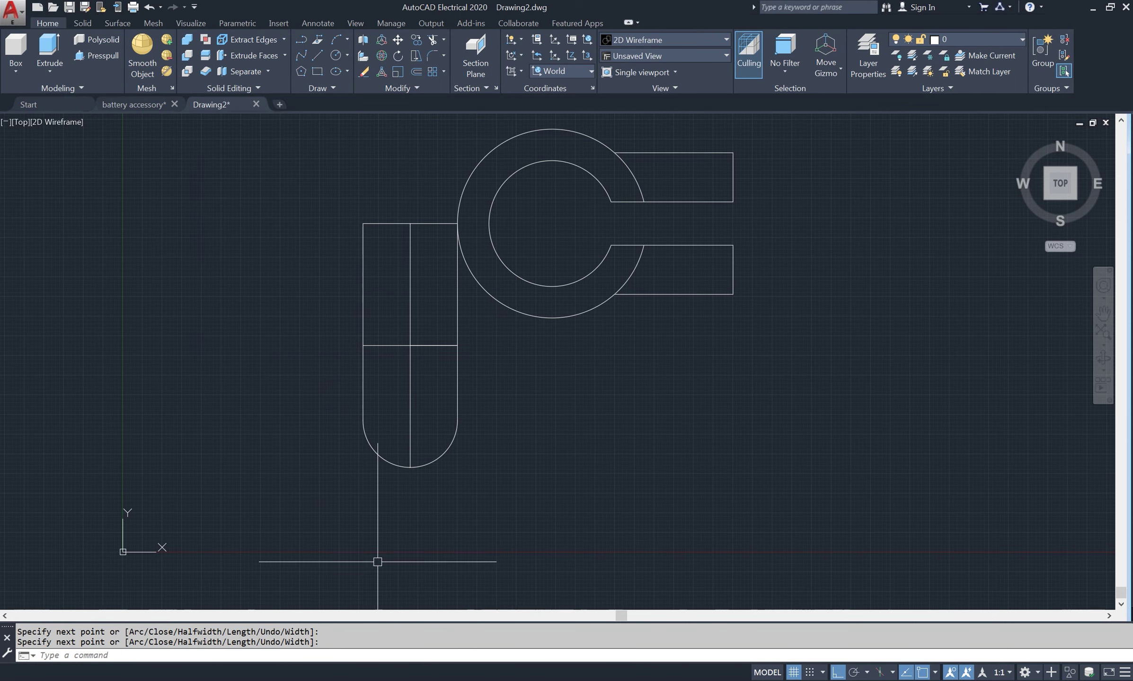
pyautogui.moveTo(445, 673)
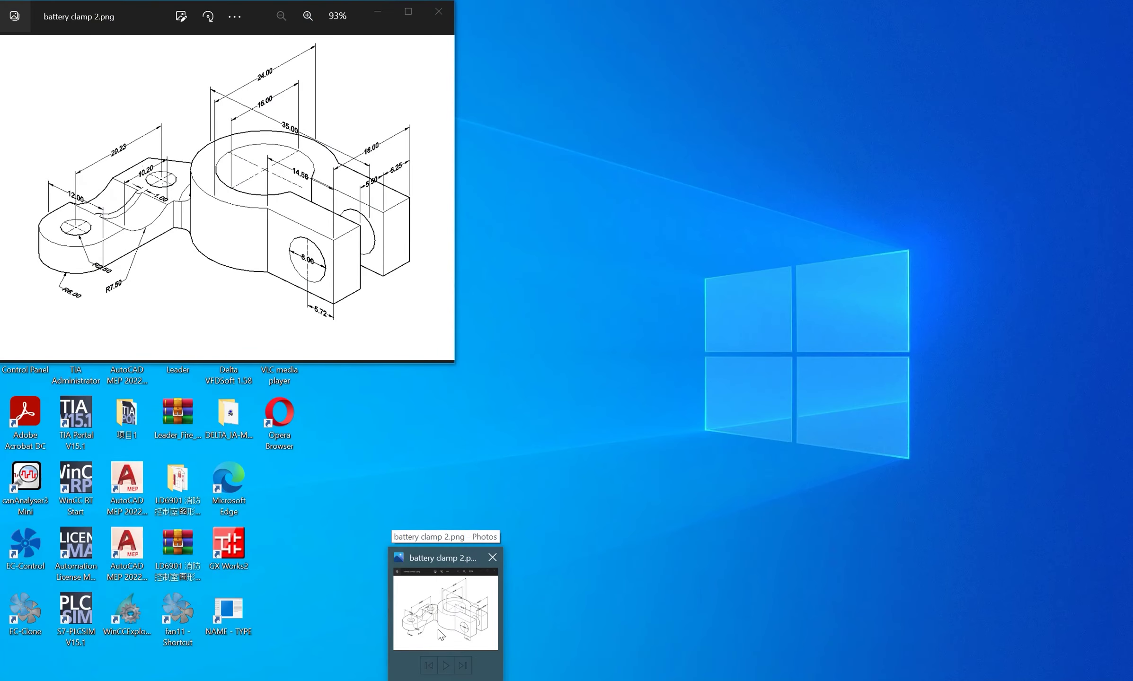
pyautogui.click(438, 629)
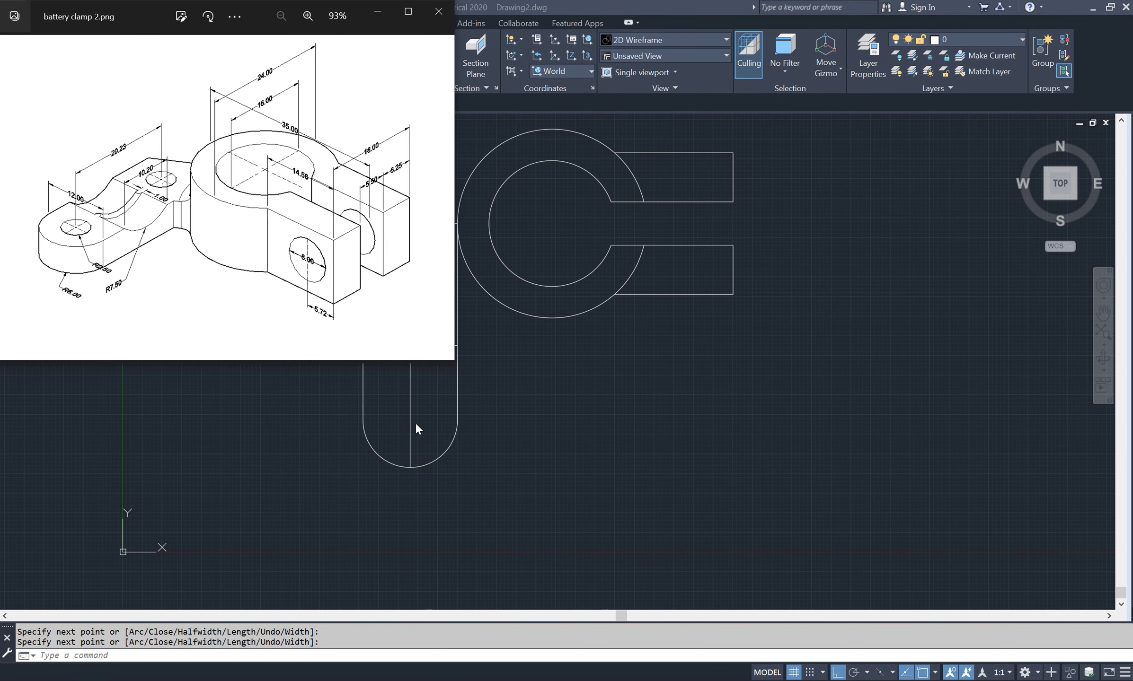
pyautogui.click(492, 414)
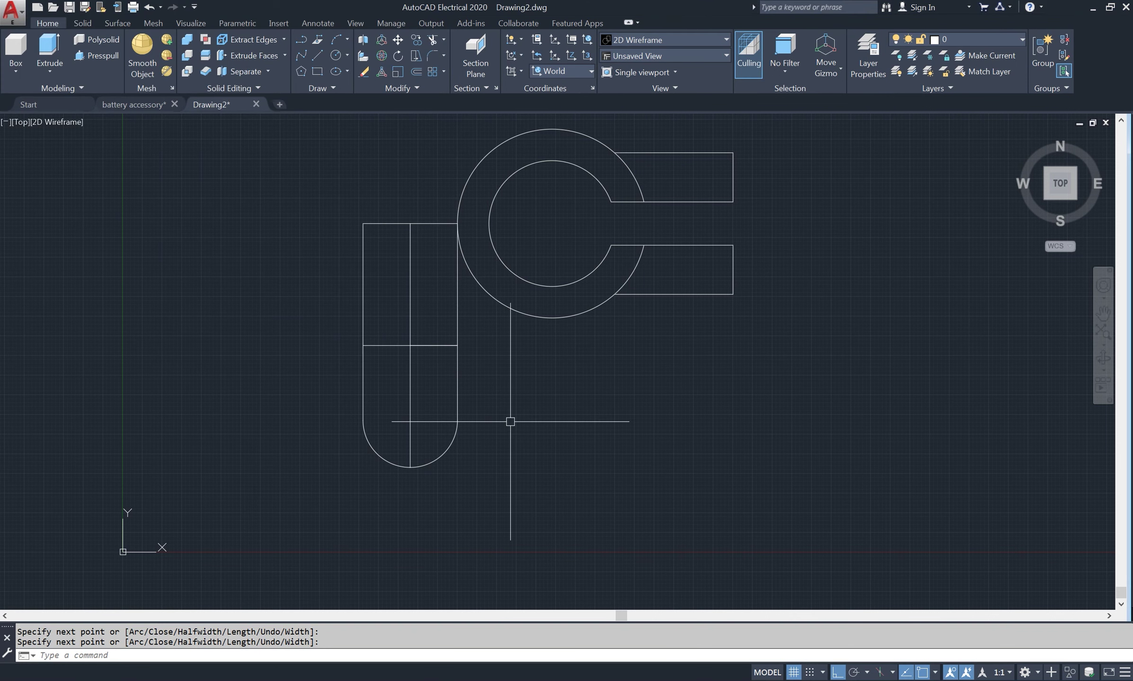
# - Draw a 5-diameter circle centred on the arm's rounded-end arc
pyautogui.write('c')
pyautogui.press('Return')
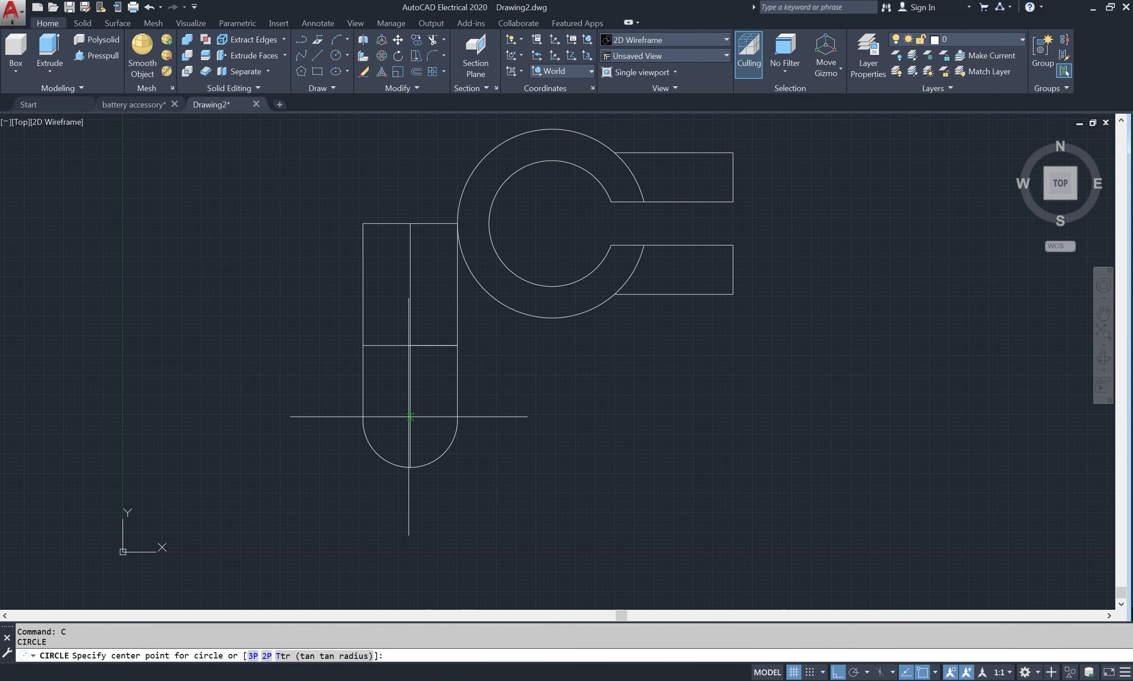
pyautogui.click(410, 420)
pyautogui.write('d')
pyautogui.press('Return')
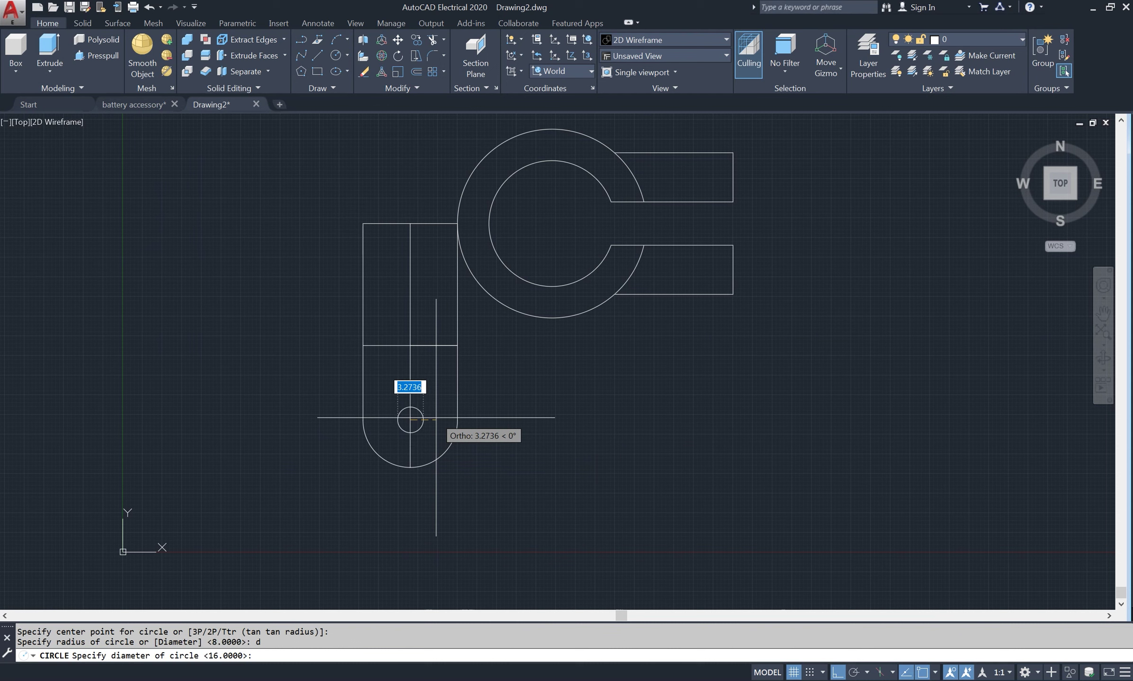
pyautogui.write('5')
pyautogui.press('Return')
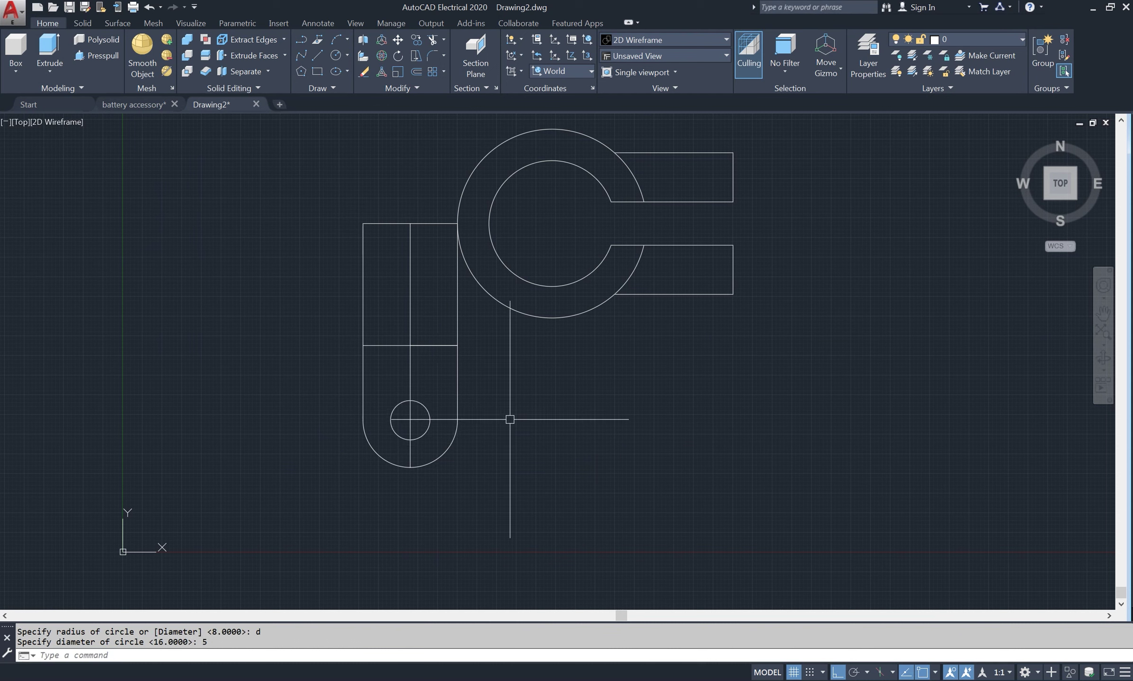
pyautogui.write('mi')
# - Mirror the circle about the horizontal line, keeping the original, and select the vertical centre line
pyautogui.press('Return')
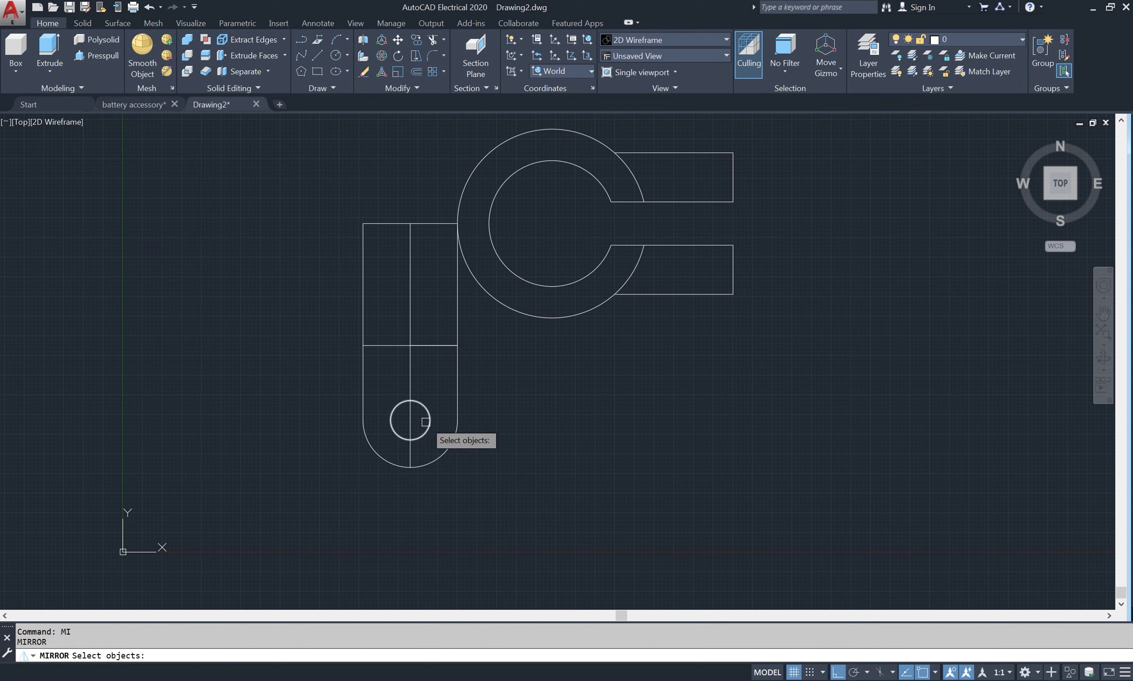
pyautogui.click(429, 420)
pyautogui.press('Return')
pyautogui.click(457, 346)
pyautogui.click(527, 362)
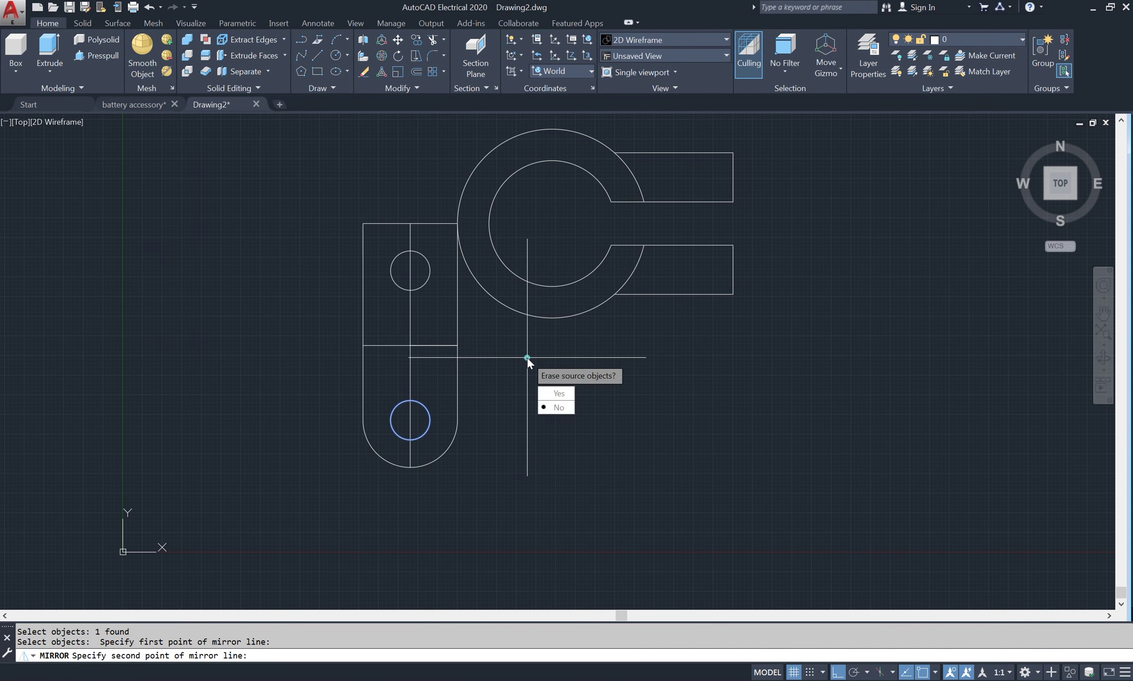
pyautogui.press('Return')
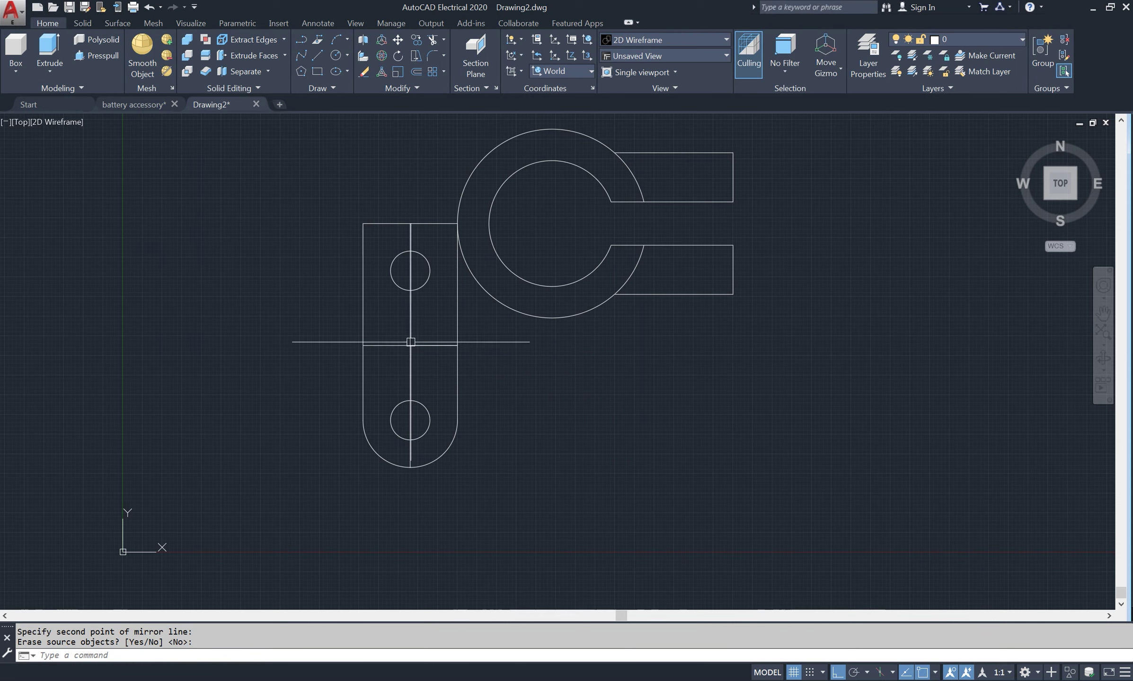
pyautogui.click(419, 313)
pyautogui.write('E')
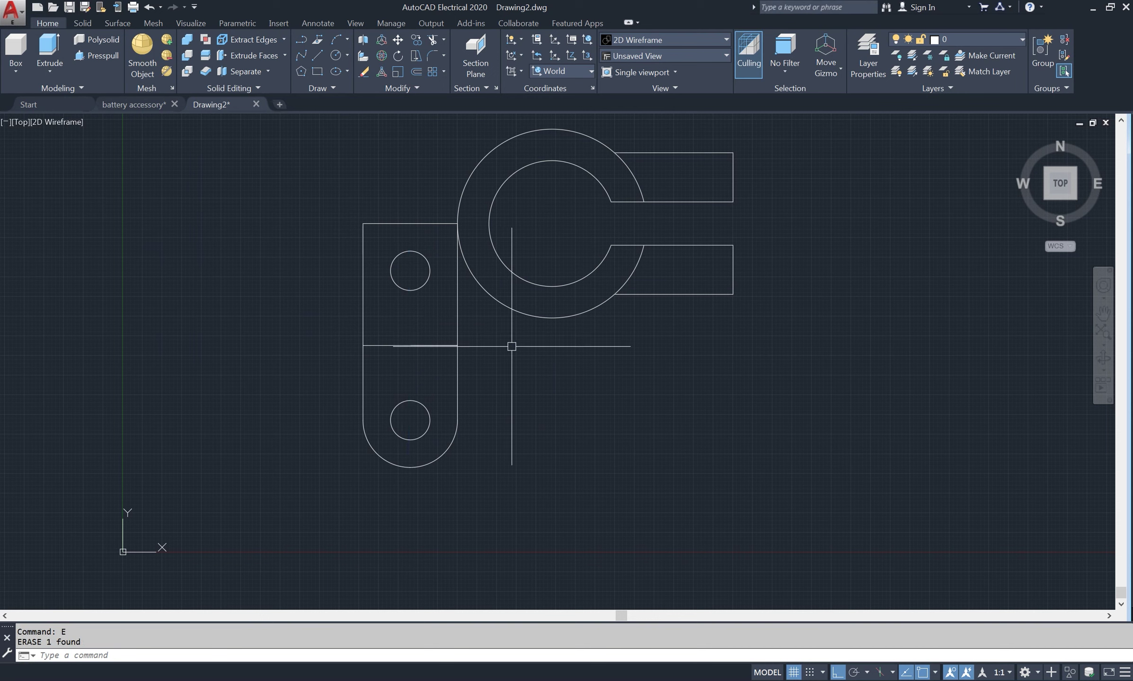
# - Draw a diagonal line from where the ring meets the upper arm to the upper hole's centre
pyautogui.write('l')
pyautogui.press('Return')
pyautogui.click(615, 152)
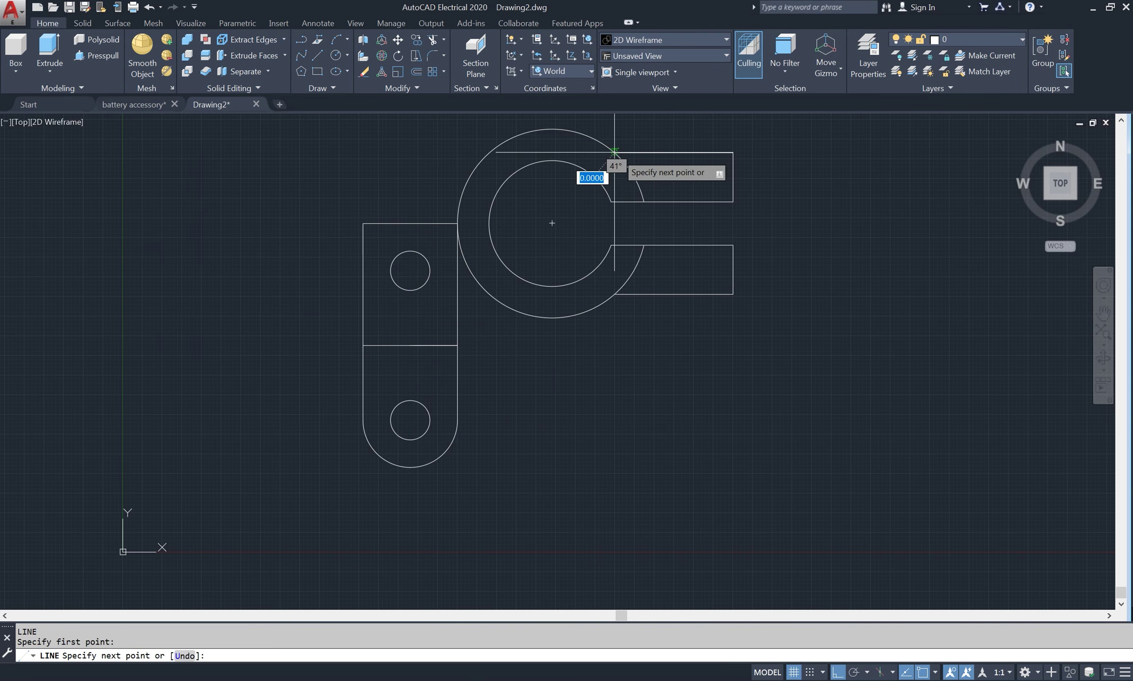
pyautogui.click(410, 271)
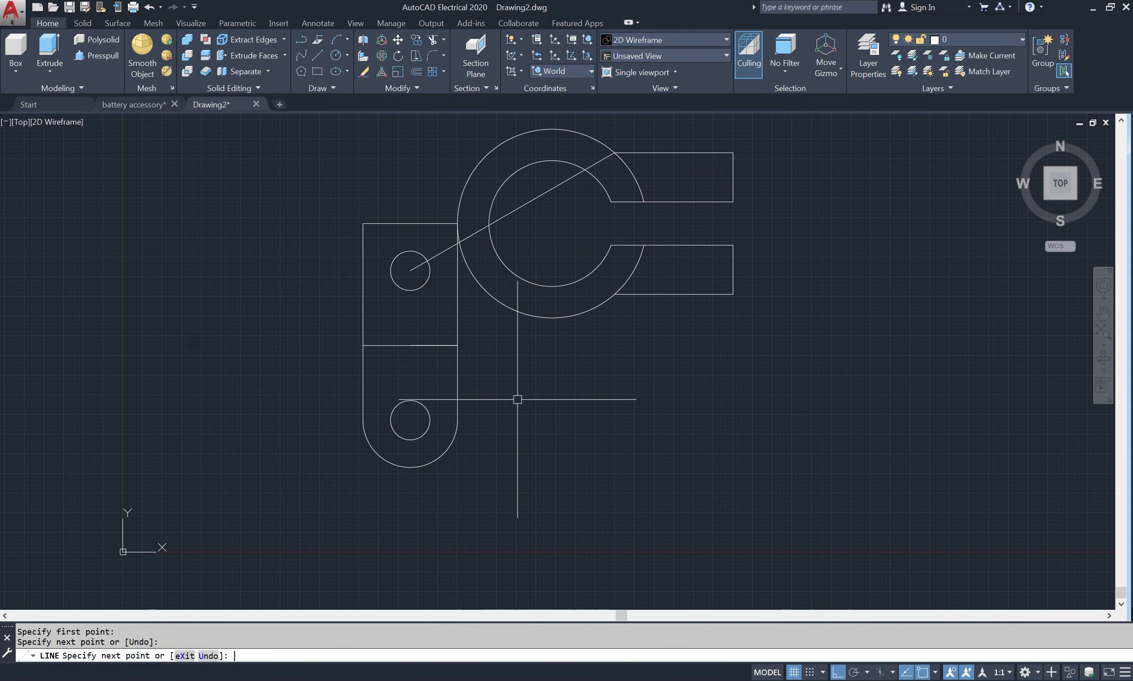
pyautogui.press('Return')
pyautogui.moveTo(551, 242); pyautogui.dragTo(560, 293, button='middle')
# - Offset the diagonal line 6 units to both sides
pyautogui.write('o')
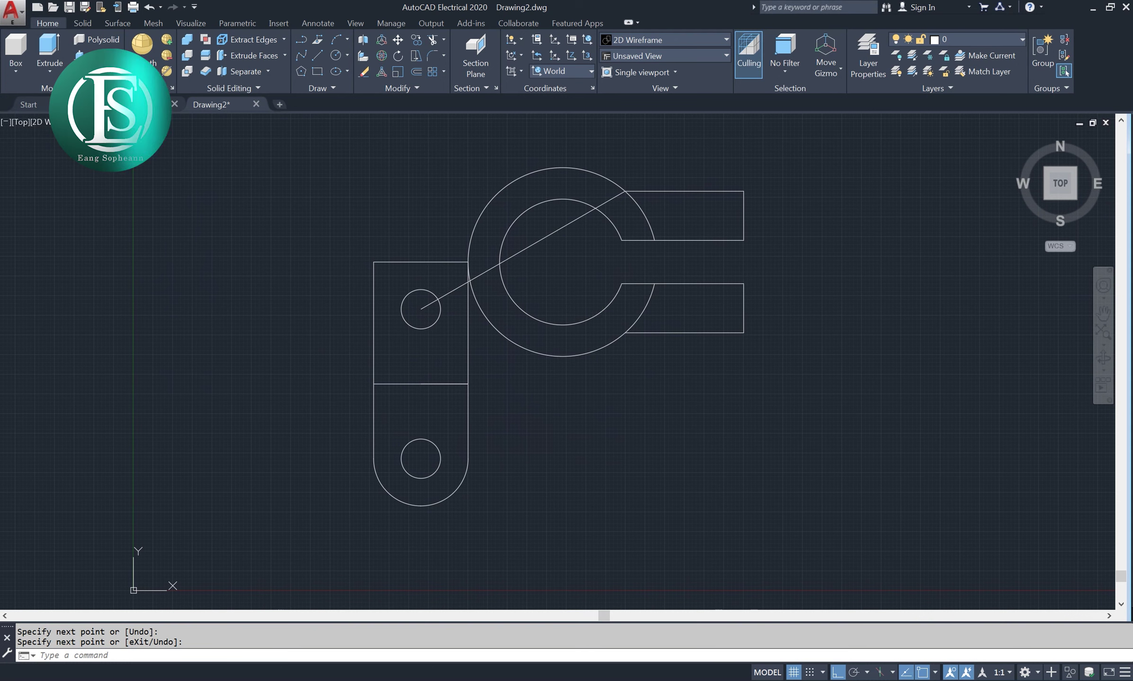
pyautogui.press('Return')
pyautogui.write('6')
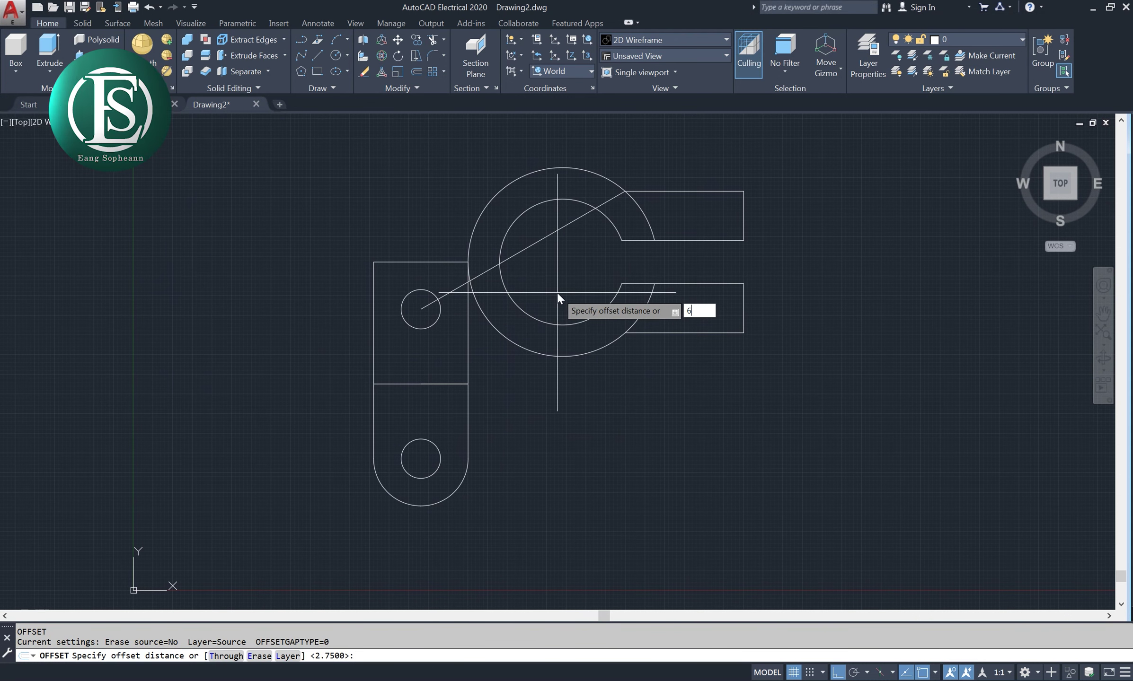
pyautogui.press('Return')
pyautogui.click(517, 254)
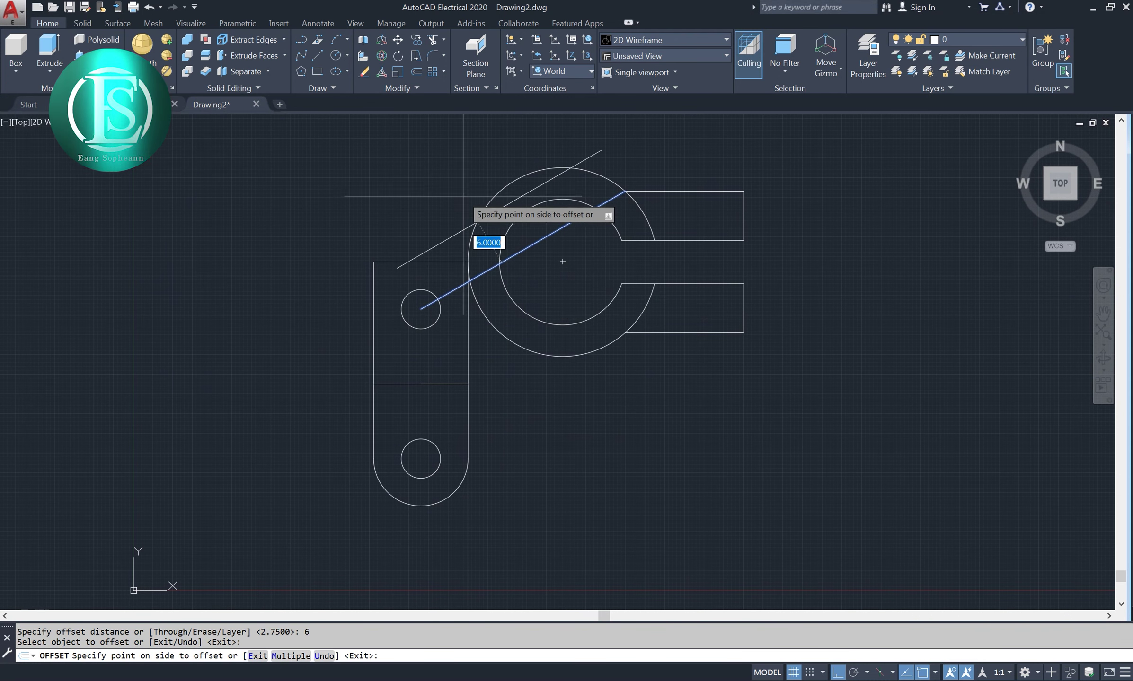
pyautogui.click(462, 194)
pyautogui.click(539, 246)
pyautogui.click(549, 313)
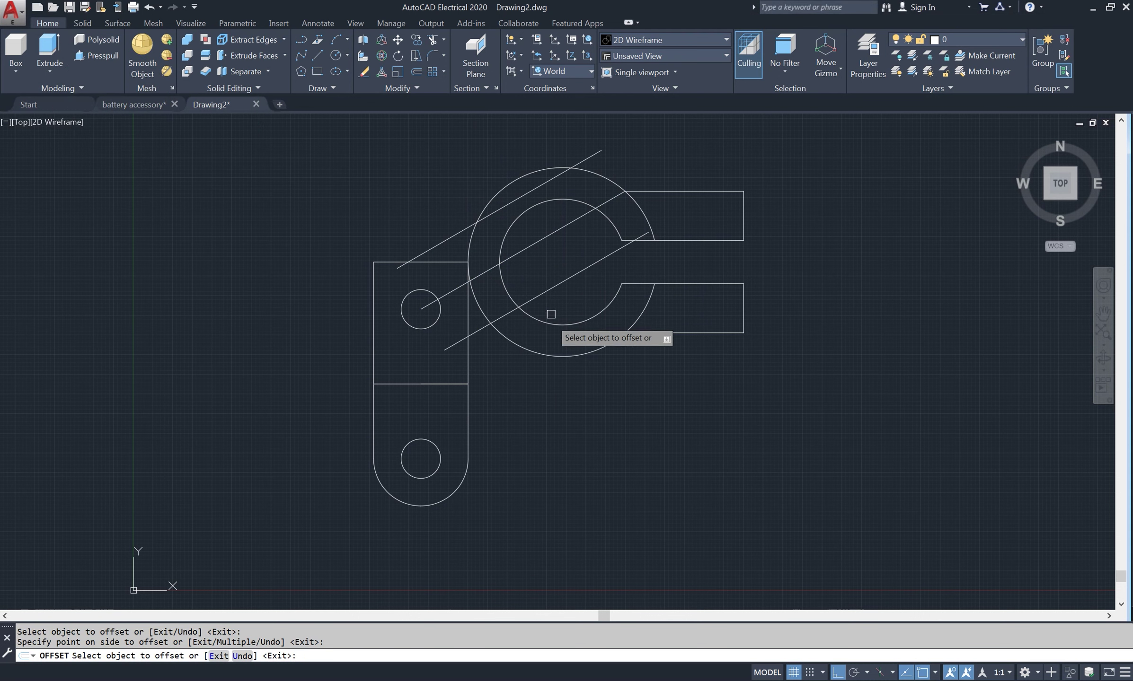
pyautogui.press('Return')
# - Extend the upper parallel line to the arm's edge
pyautogui.scroll(2, 438, 271)
pyautogui.write('ex')
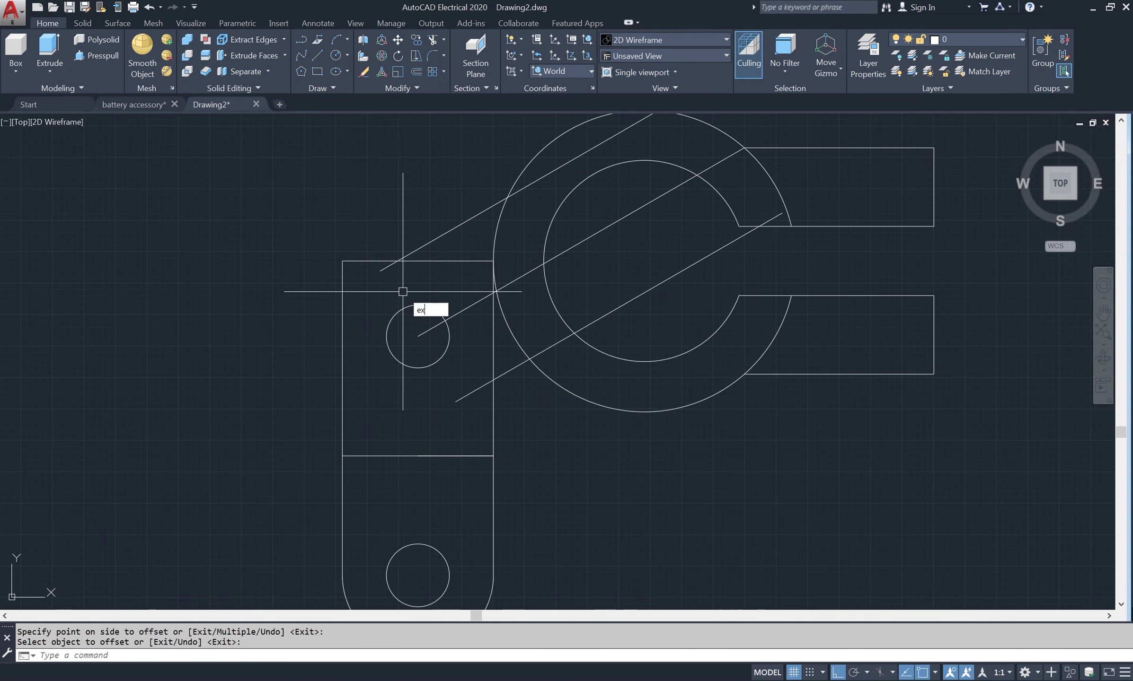
pyautogui.press('Return')
pyautogui.press('Return')
pyautogui.click(383, 276)
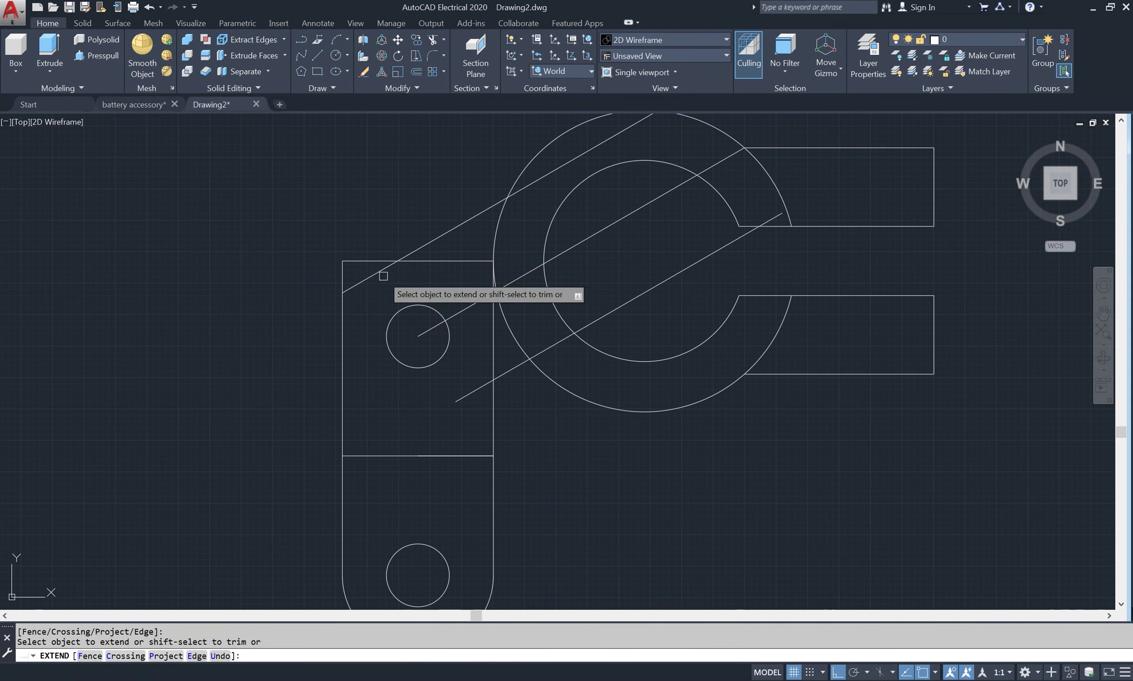
pyautogui.press('Return')
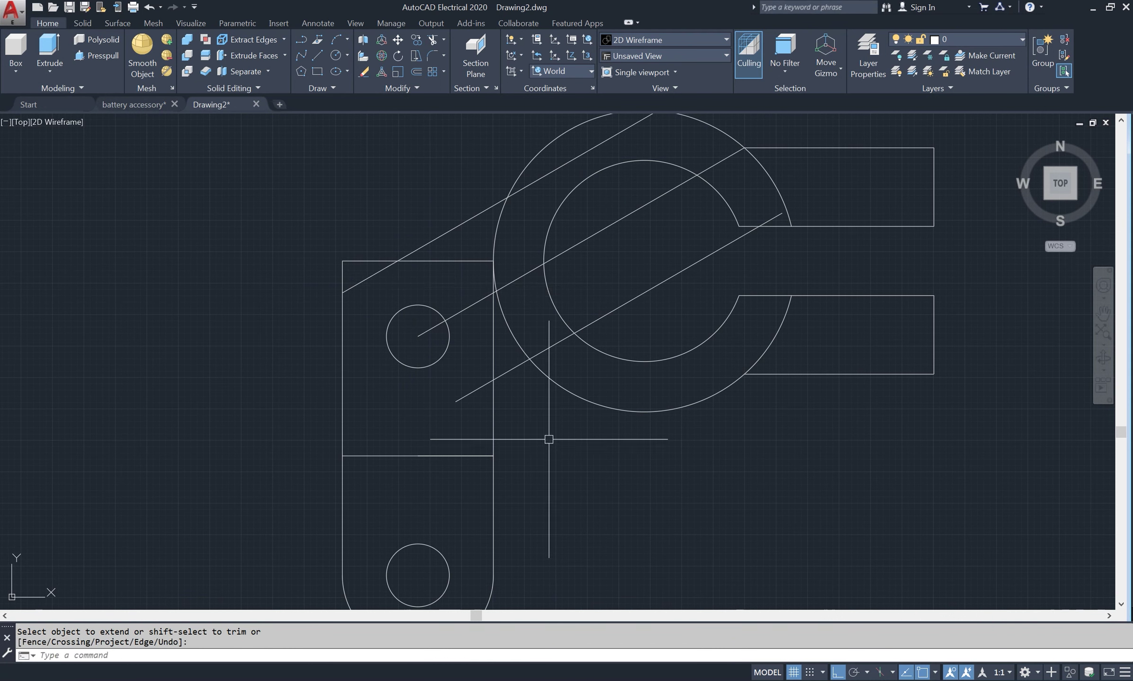
# - Trim the plate corner, its top edge and the diagonal segments back to the ring
pyautogui.write('tr')
pyautogui.press('Return')
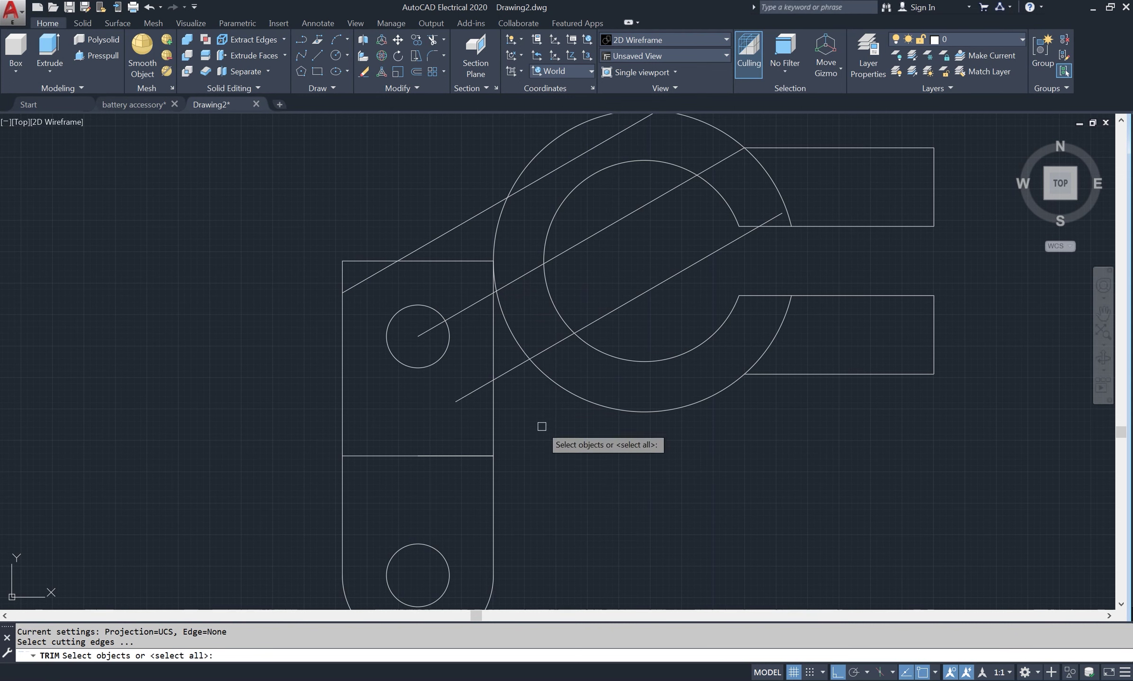
pyautogui.press('Return')
pyautogui.click(362, 261)
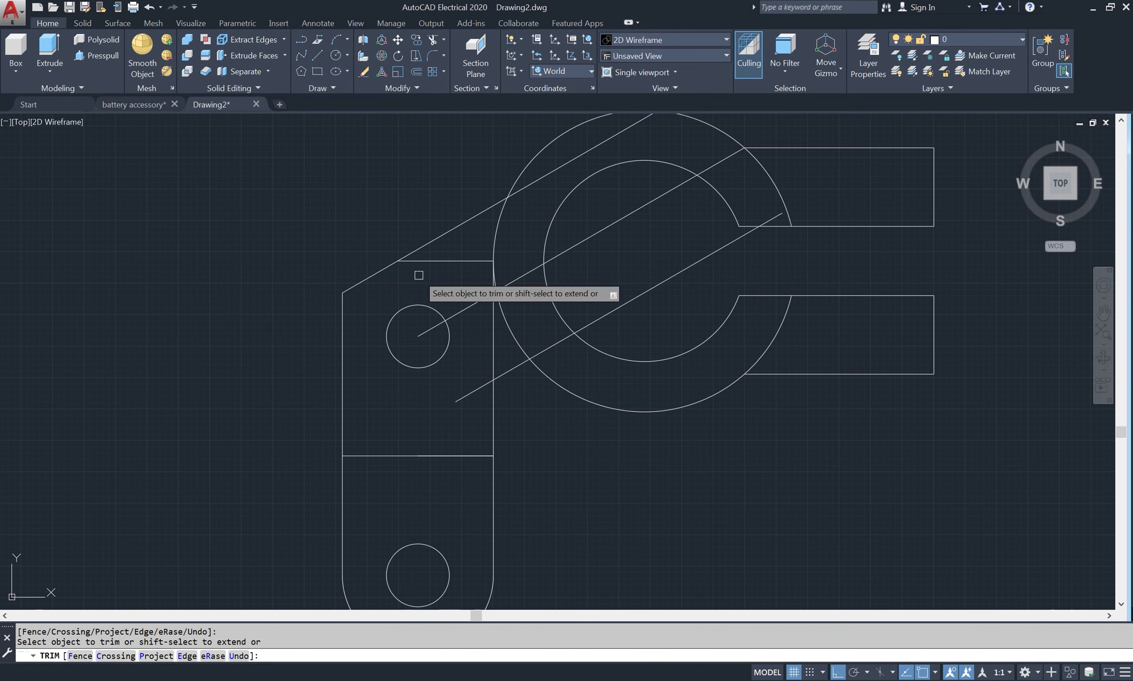
pyautogui.click(451, 261)
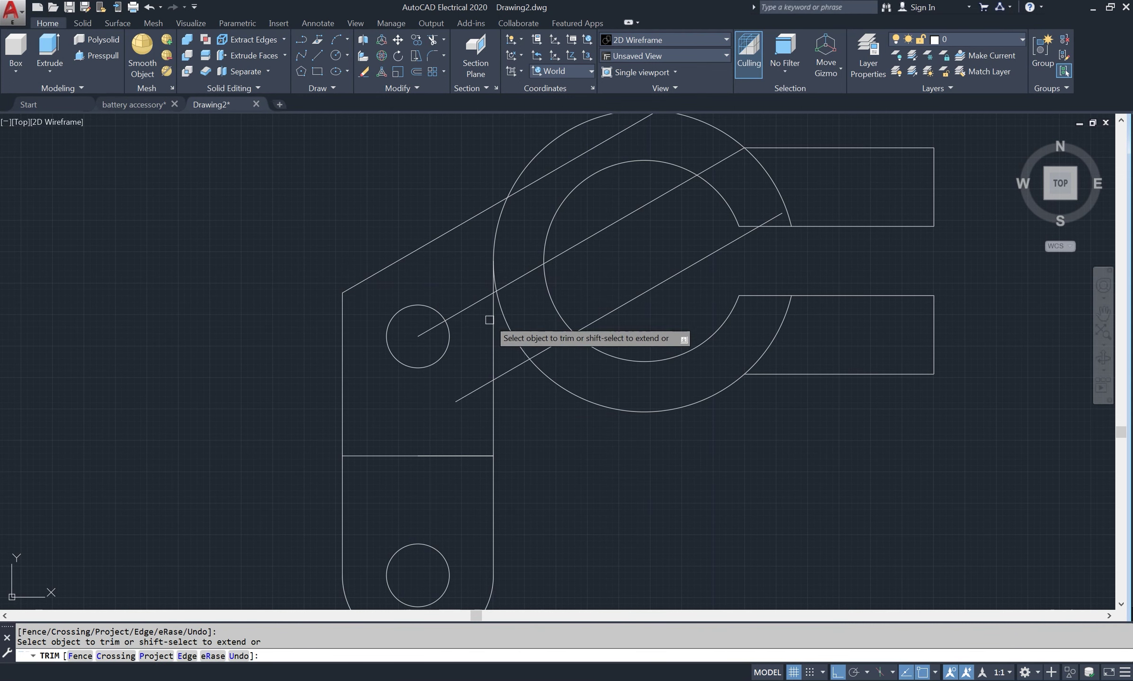
pyautogui.scroll(2, 492, 303)
pyautogui.scroll(2, 494, 289)
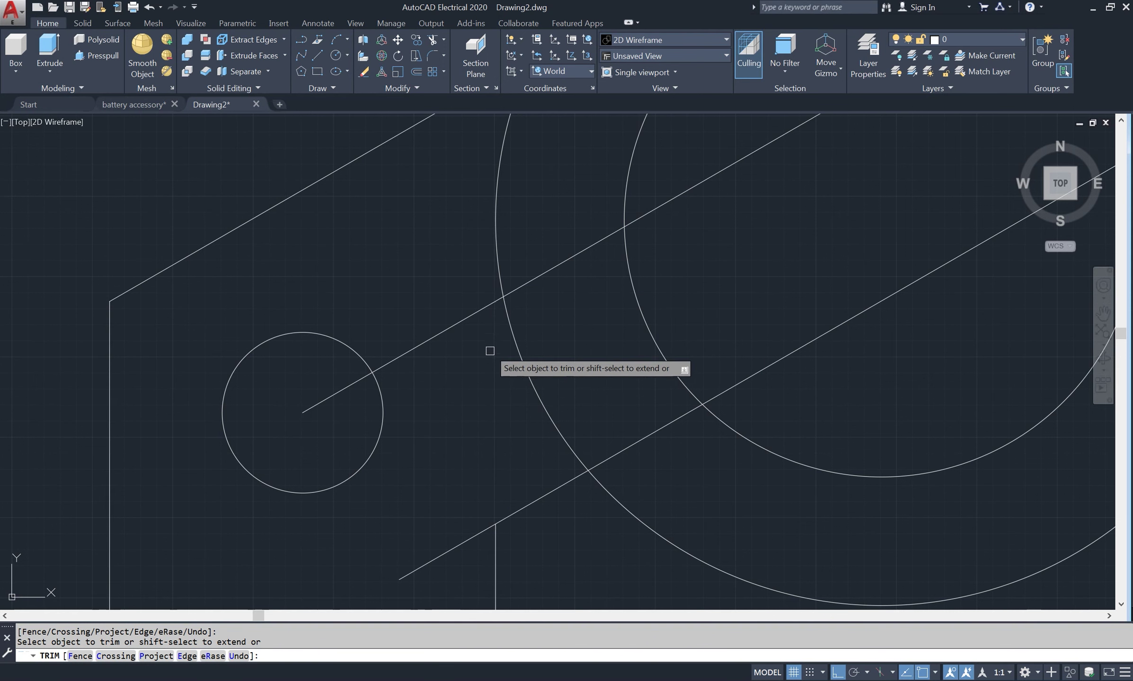
pyautogui.scroll(-2, 490, 351)
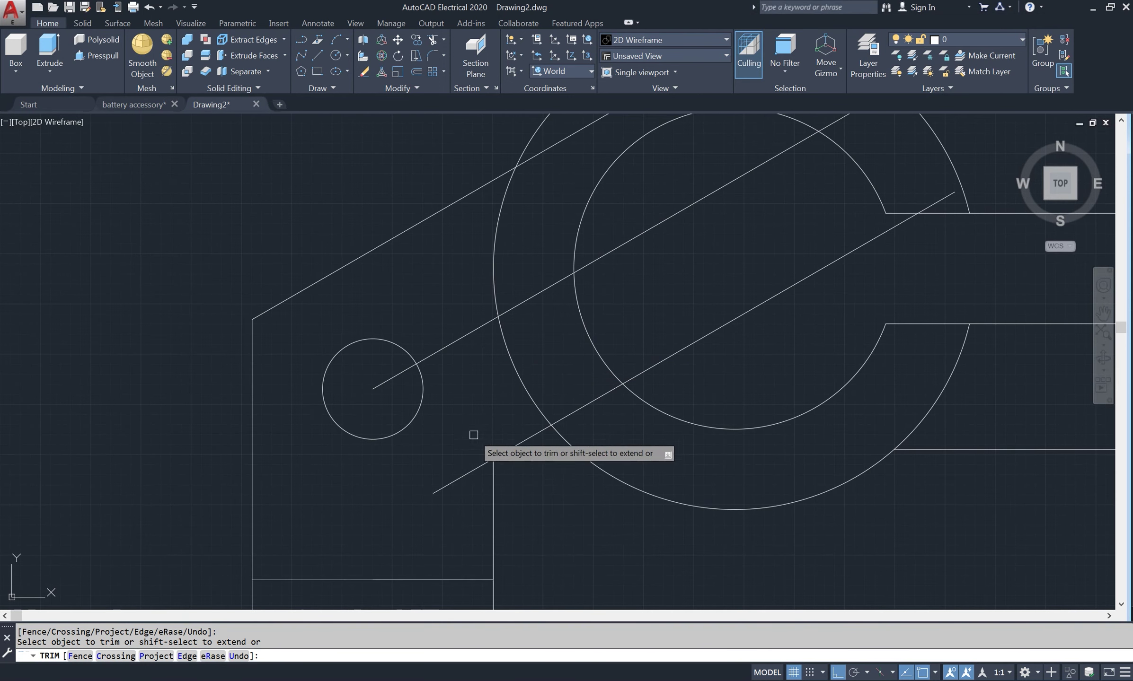
pyautogui.click(575, 411)
pyautogui.click(552, 146)
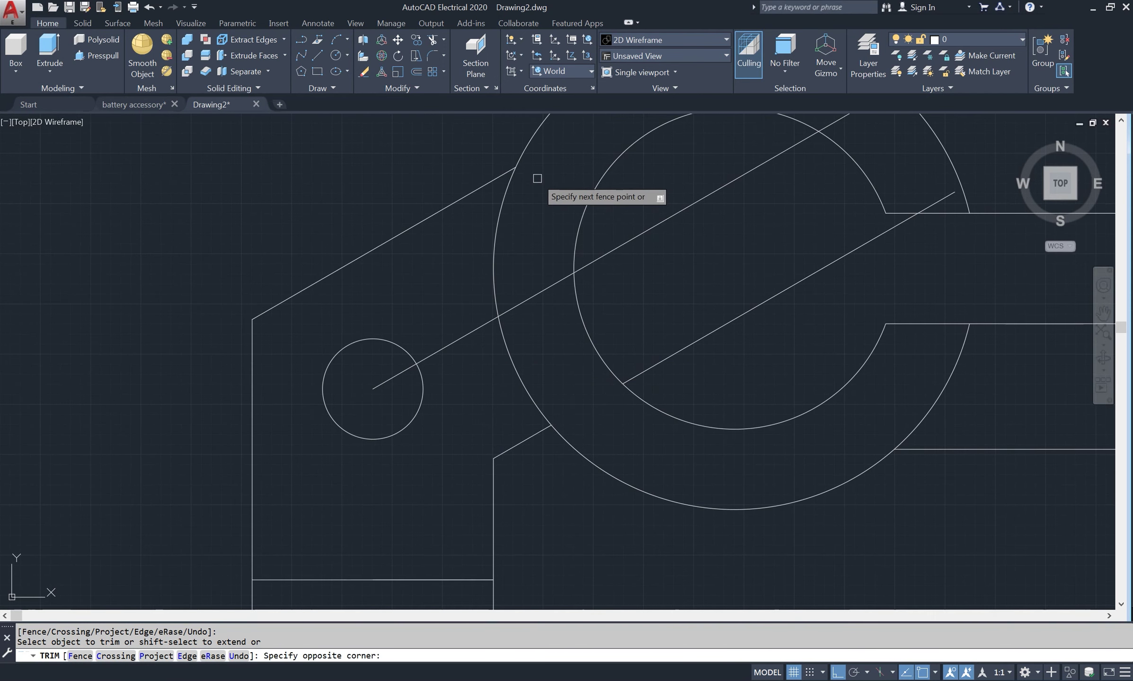
pyautogui.click(523, 209)
pyautogui.scroll(-4, 497, 232)
pyautogui.press('Return')
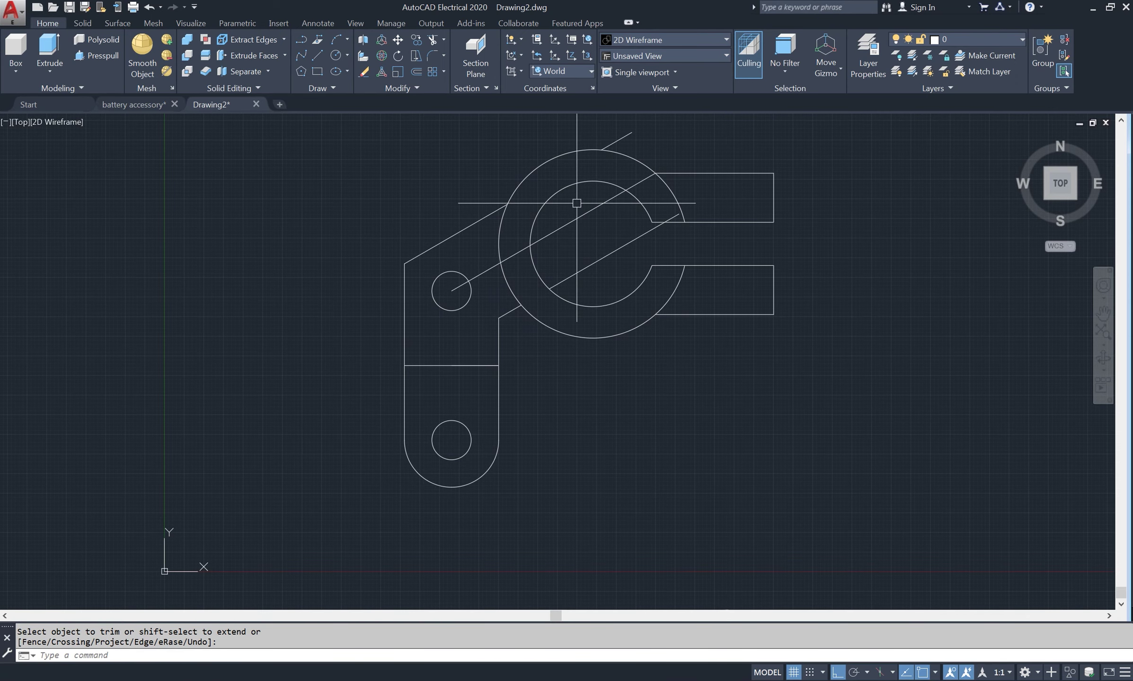
# - Erase the two leftover diagonal construction lines
pyautogui.click(581, 193)
pyautogui.click(575, 282)
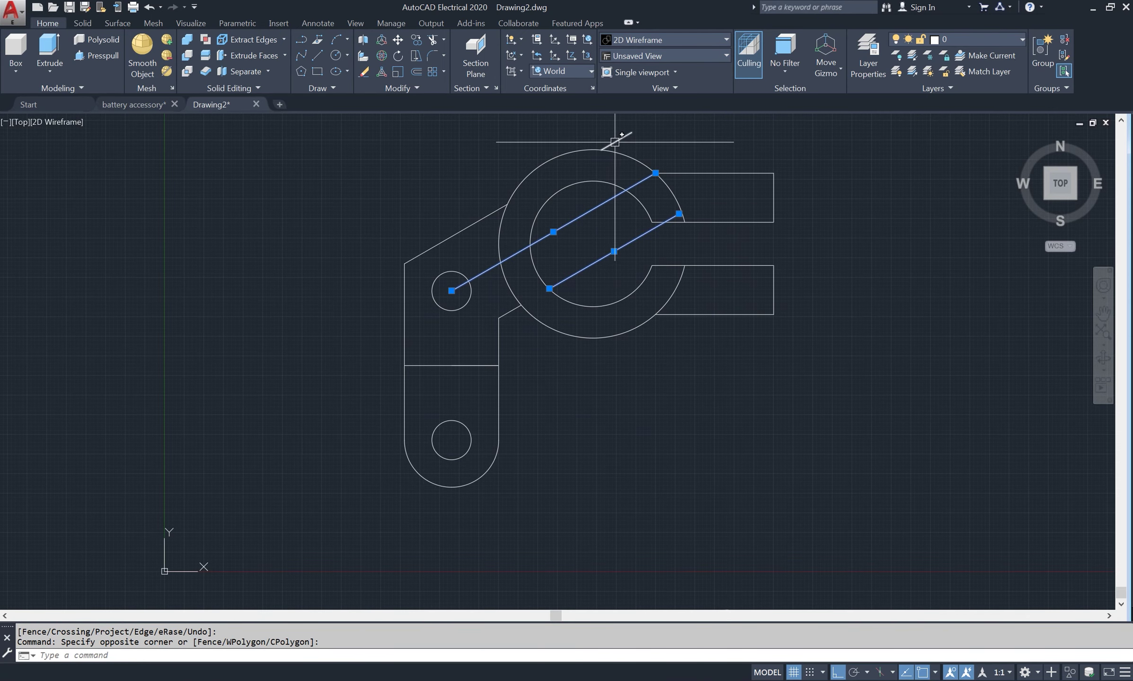
pyautogui.write('E')
pyautogui.press('Return')
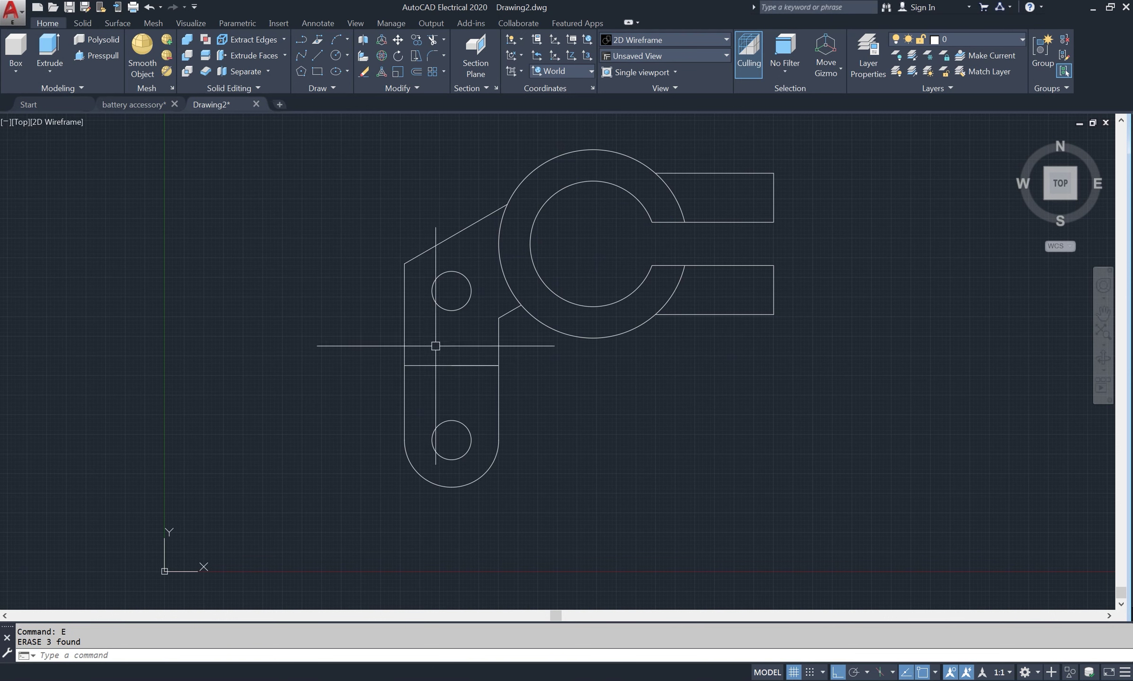
# - Offset the lower arm's horizontal divider 3.5 above and below
pyautogui.scroll(2, 463, 370)
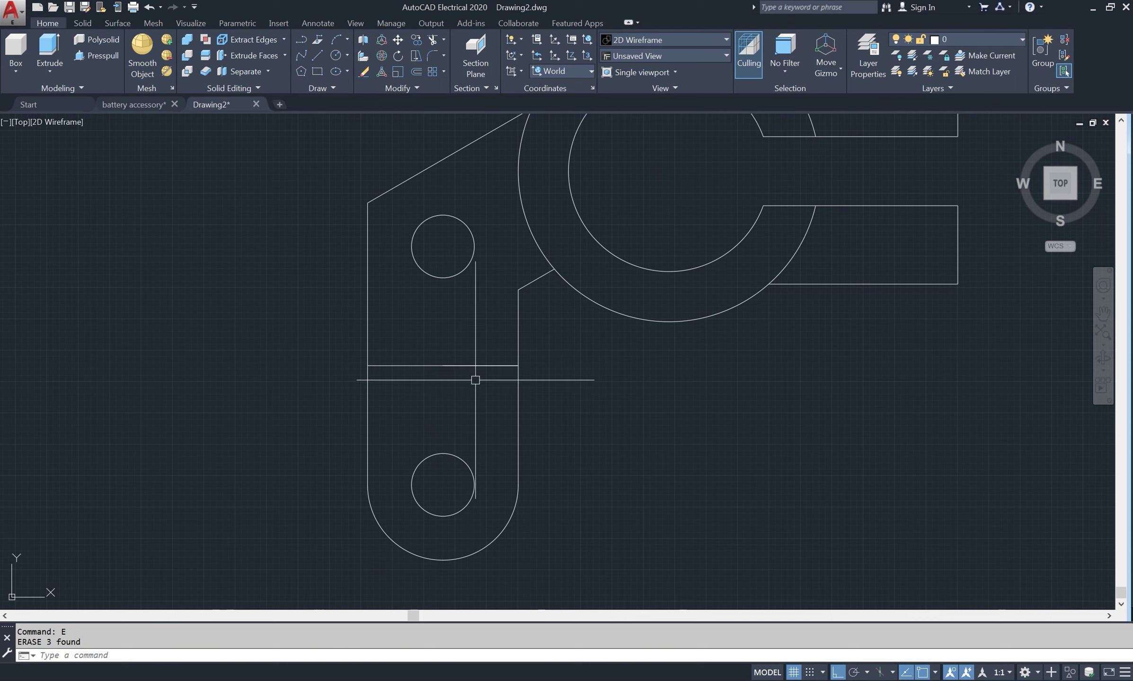
pyautogui.write('o')
pyautogui.press('Return')
pyautogui.write('3')
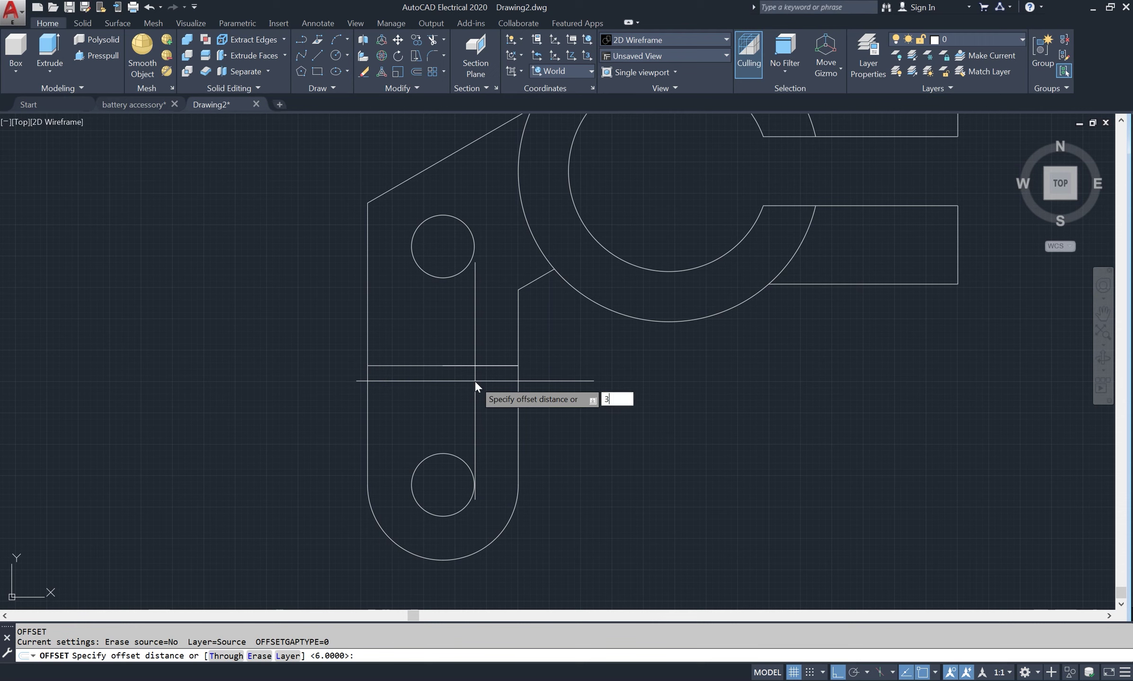
pyautogui.press('Tab')
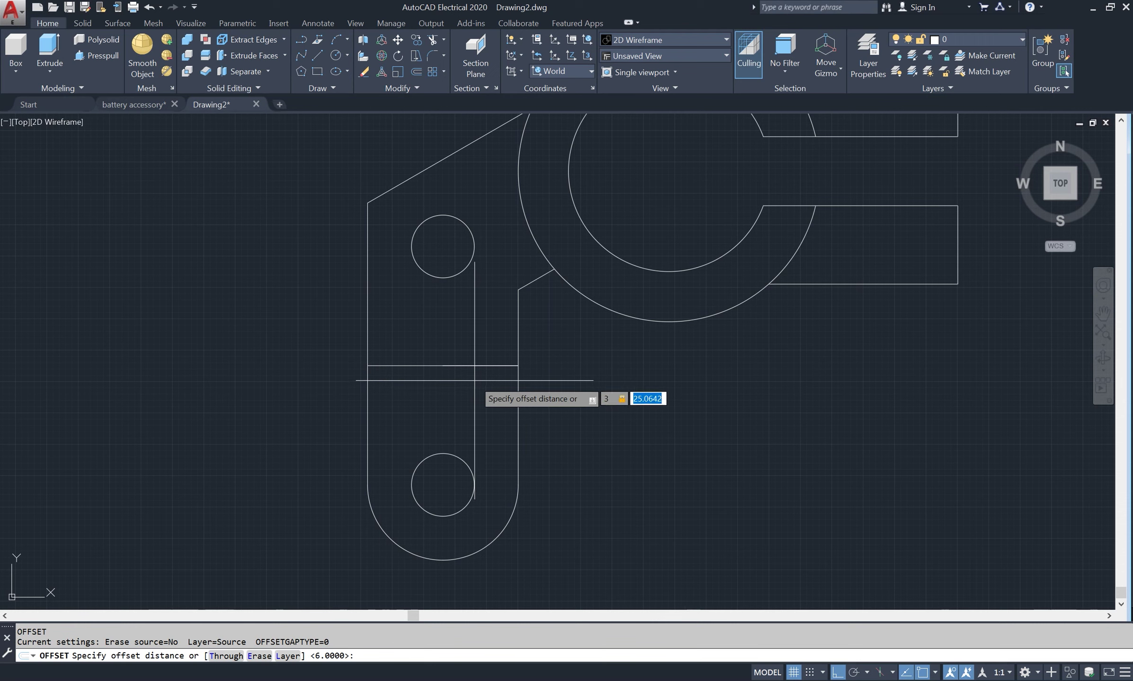
pyautogui.press('Escape')
pyautogui.press('Escape')
pyautogui.press('Return')
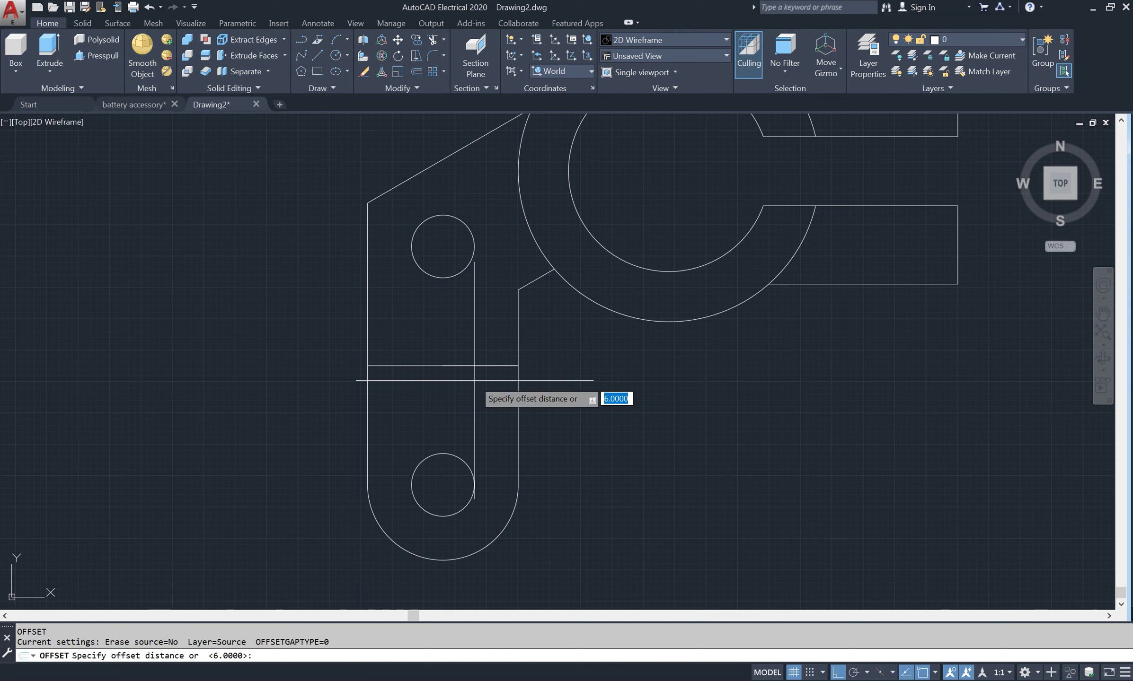
pyautogui.write('.5')
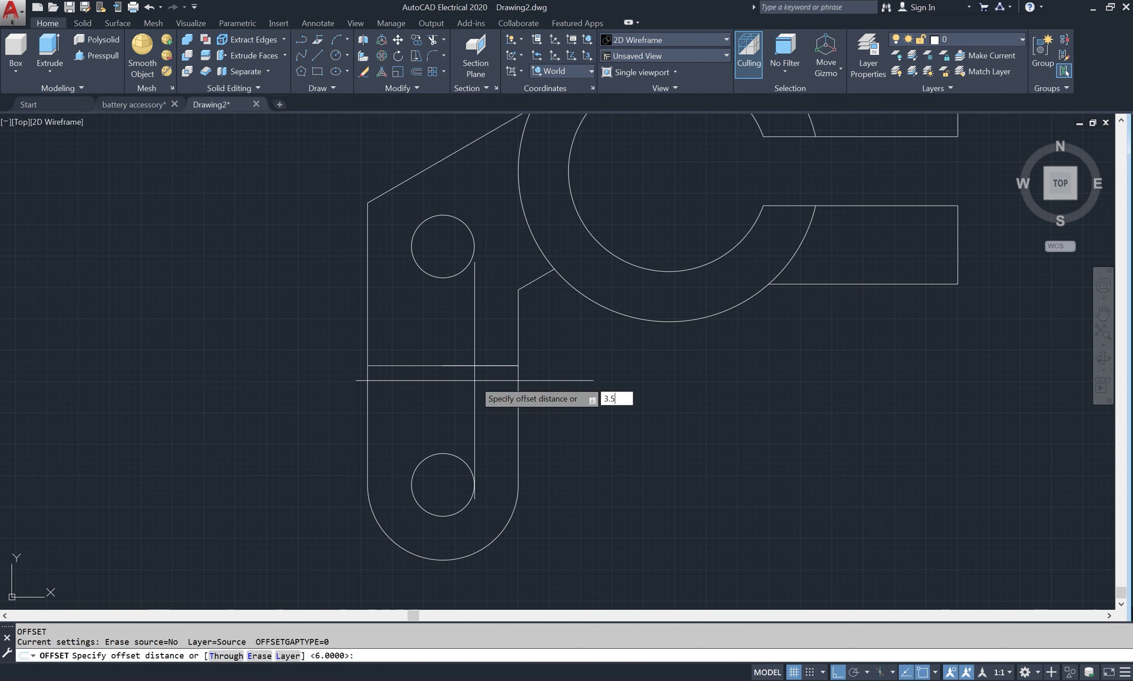
pyautogui.press('Return')
pyautogui.click(460, 364)
pyautogui.click(442, 385)
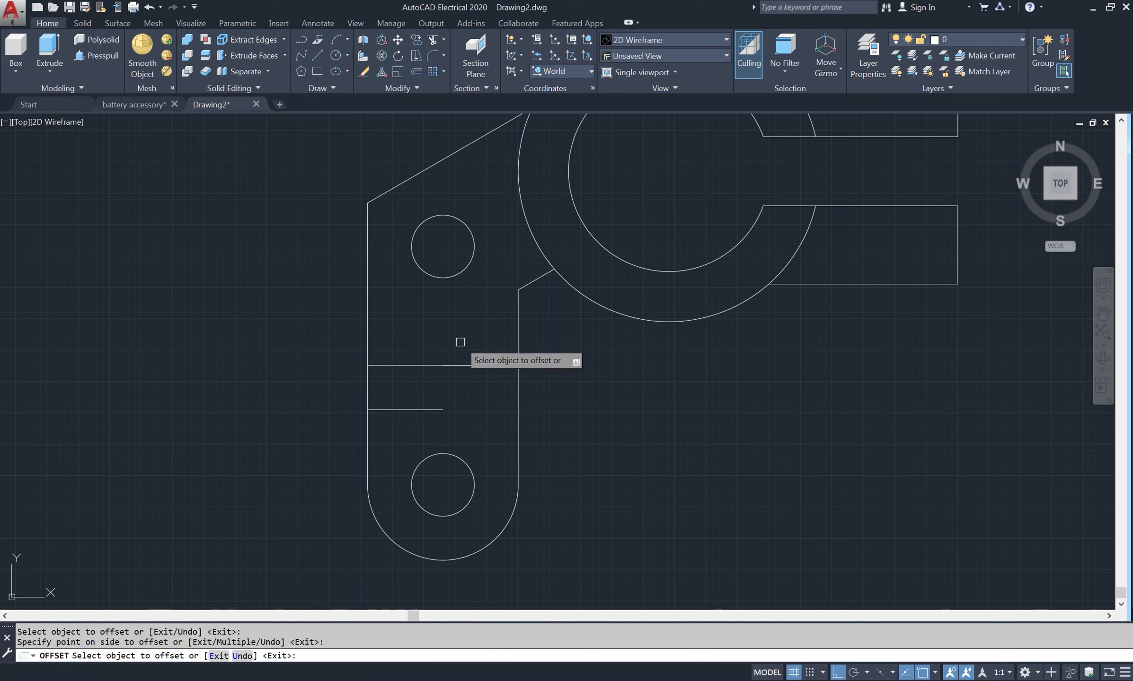
pyautogui.click(412, 366)
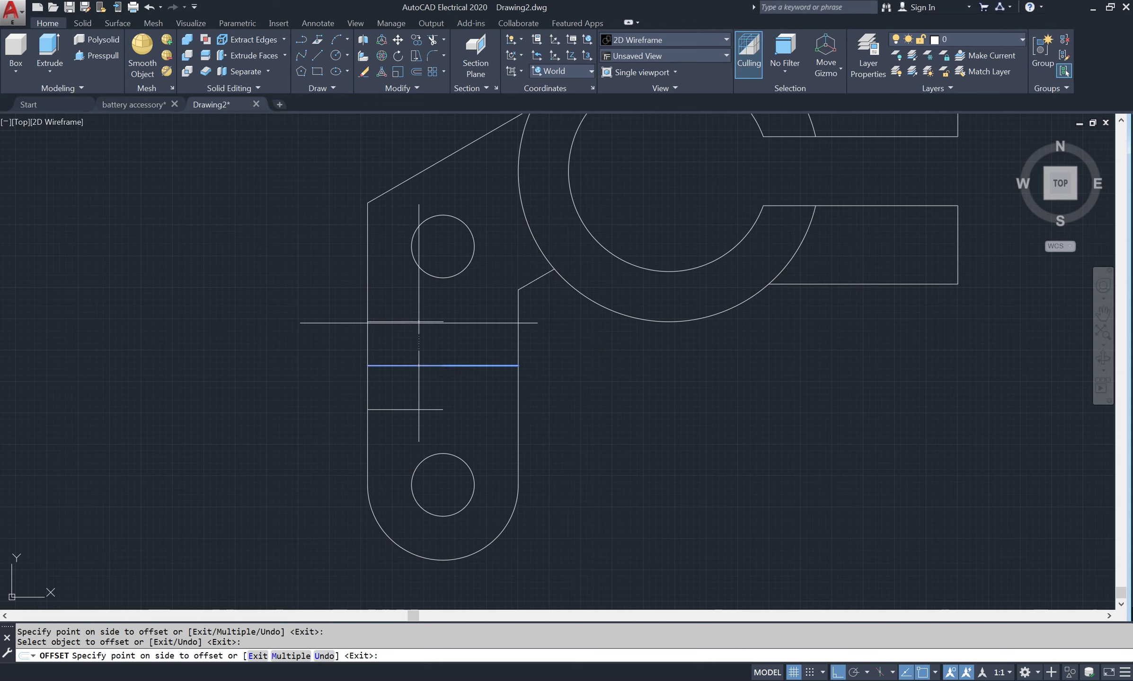
pyautogui.click(407, 327)
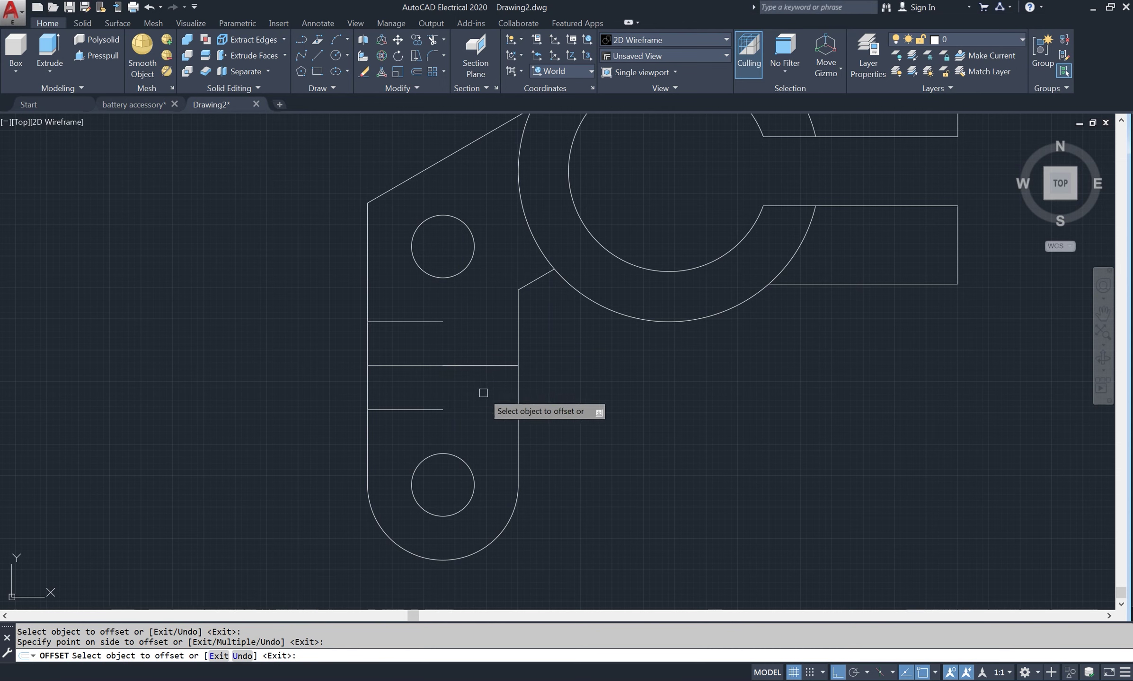
pyautogui.write('e')
pyautogui.press('Return')
# - Erase the original middle divider line
pyautogui.click(489, 364)
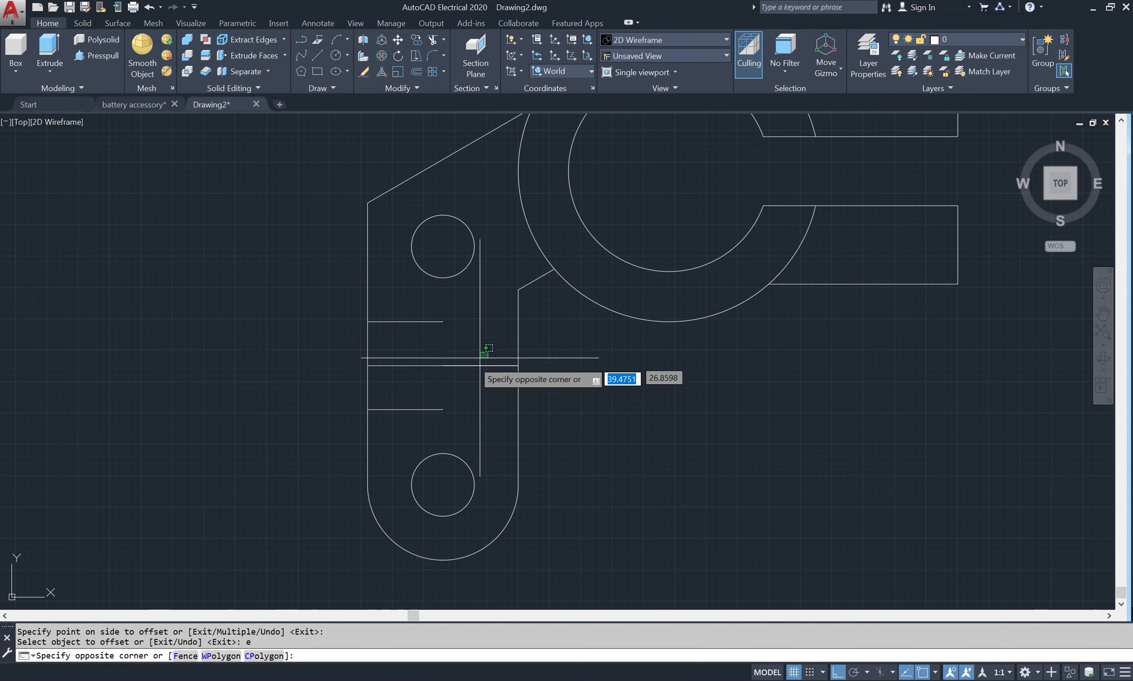
pyautogui.write('E')
pyautogui.press('Return')
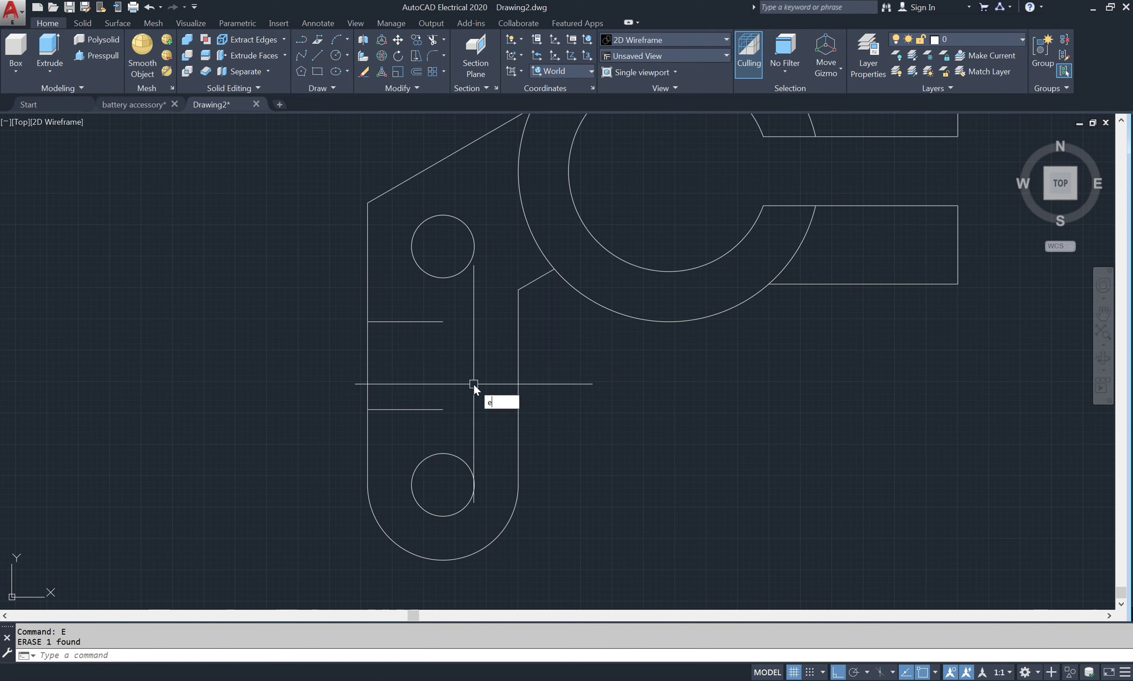
# - Extend both new offset lines to the arm's right edge
pyautogui.write('x')
pyautogui.press('Return')
pyautogui.click(429, 322)
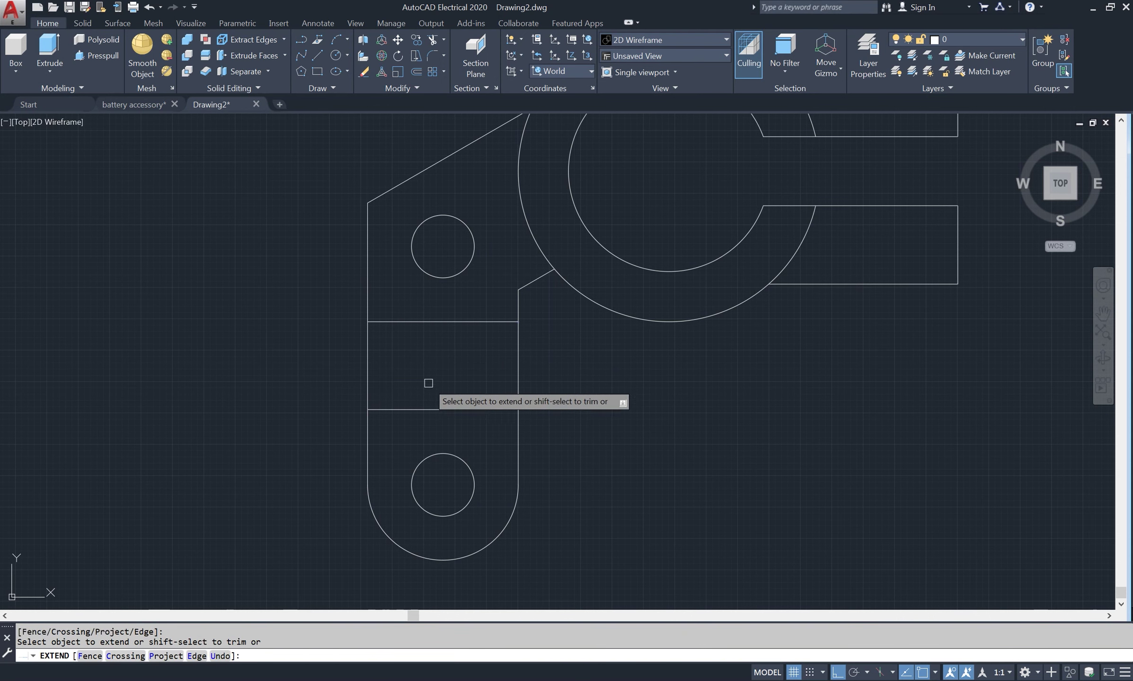
pyautogui.click(429, 408)
pyautogui.press('Return')
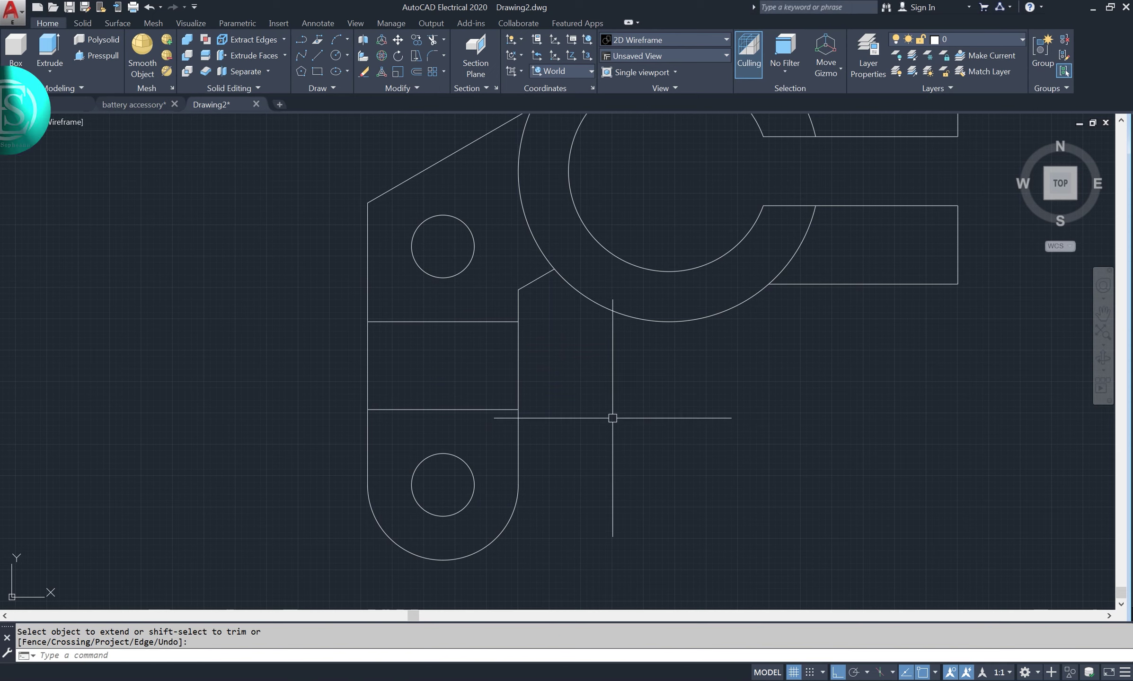
pyautogui.scroll(-2, 613, 418)
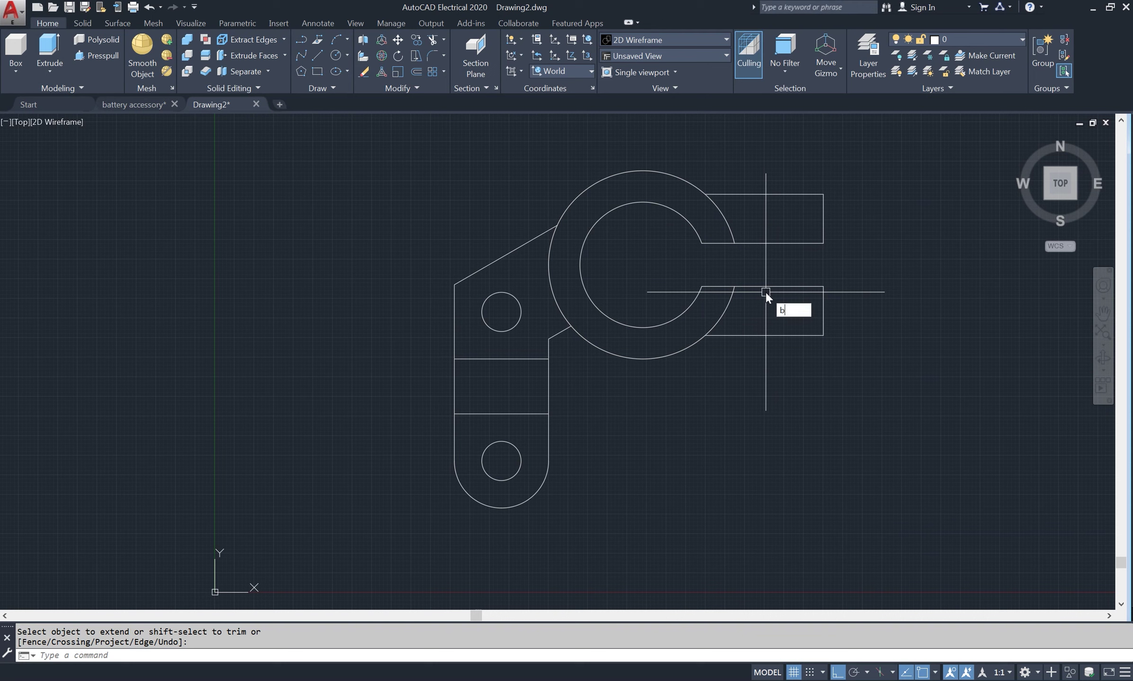
# - Create boundary outlines around the upper and lower clamp arm regions
pyautogui.press('Return')
pyautogui.write('BO')
pyautogui.press('Return')
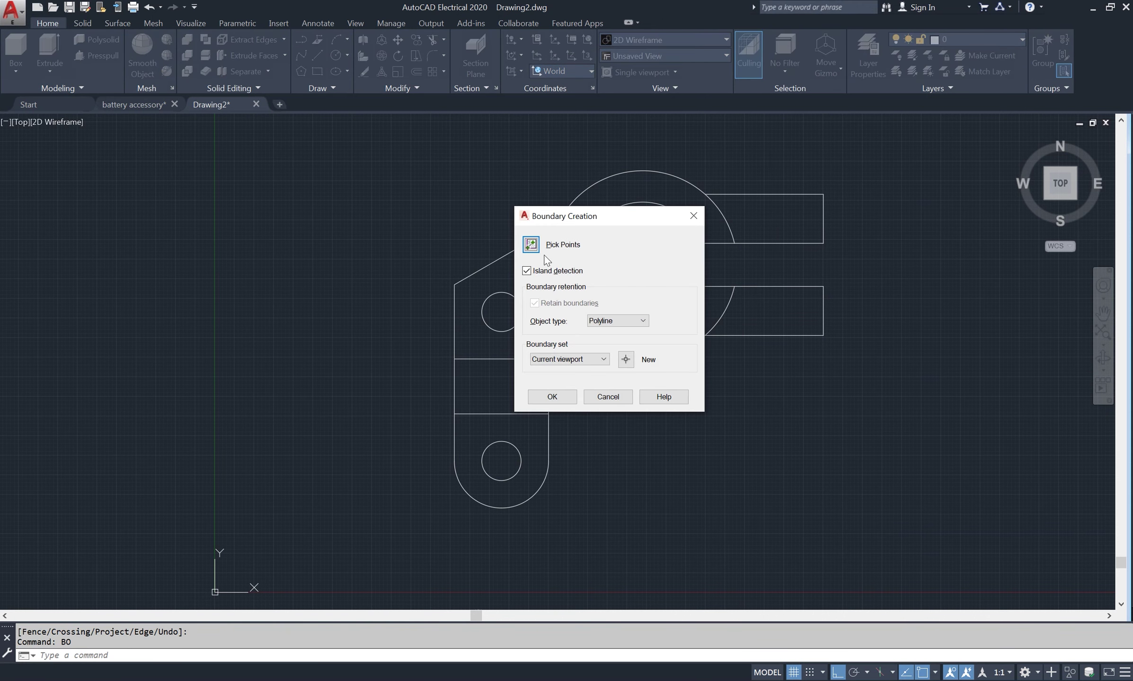
pyautogui.click(571, 250)
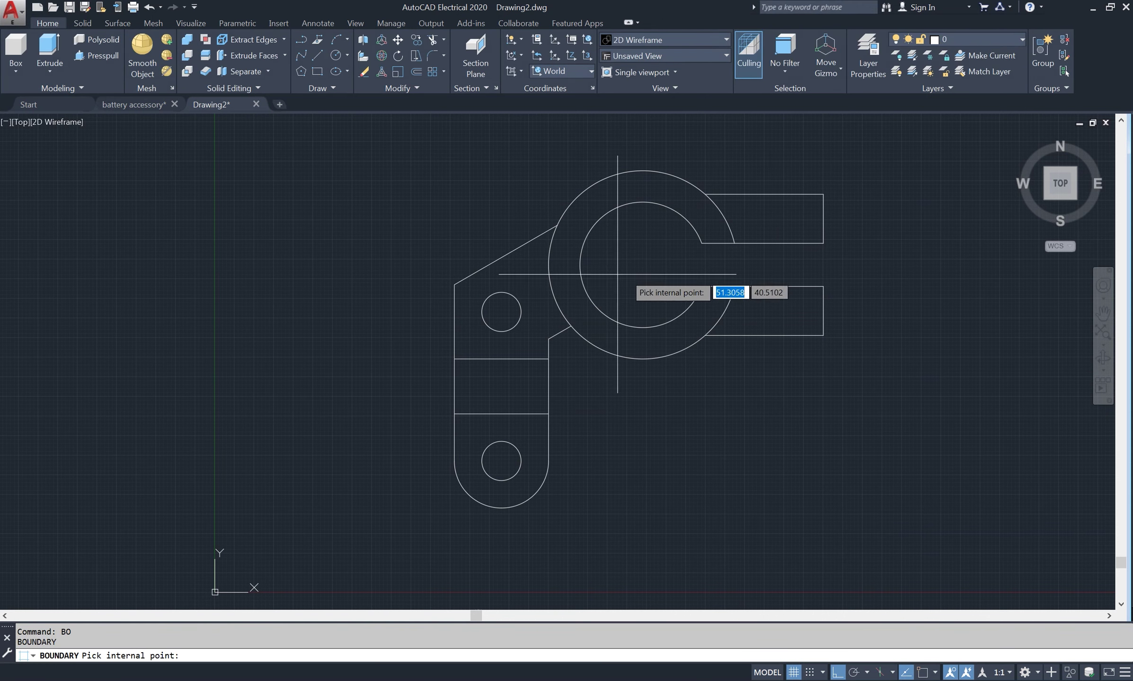
pyautogui.click(774, 244)
pyautogui.click(776, 312)
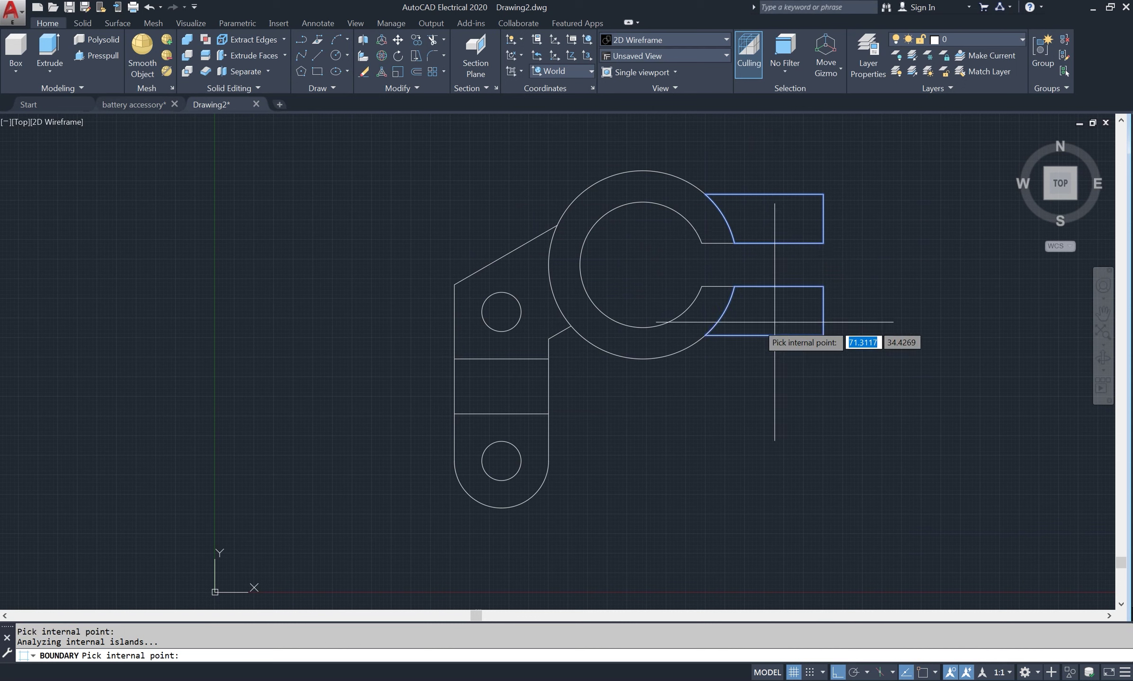
pyautogui.press('Return')
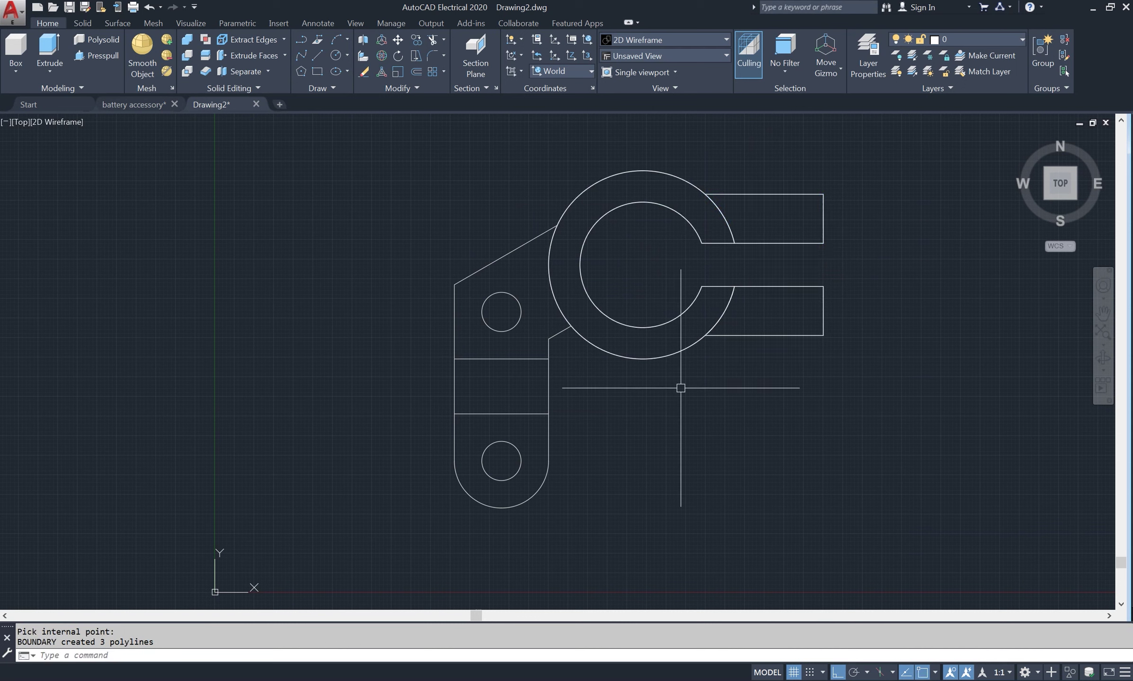
# - Hide the hole circles and groove lines
pyautogui.click(520, 277)
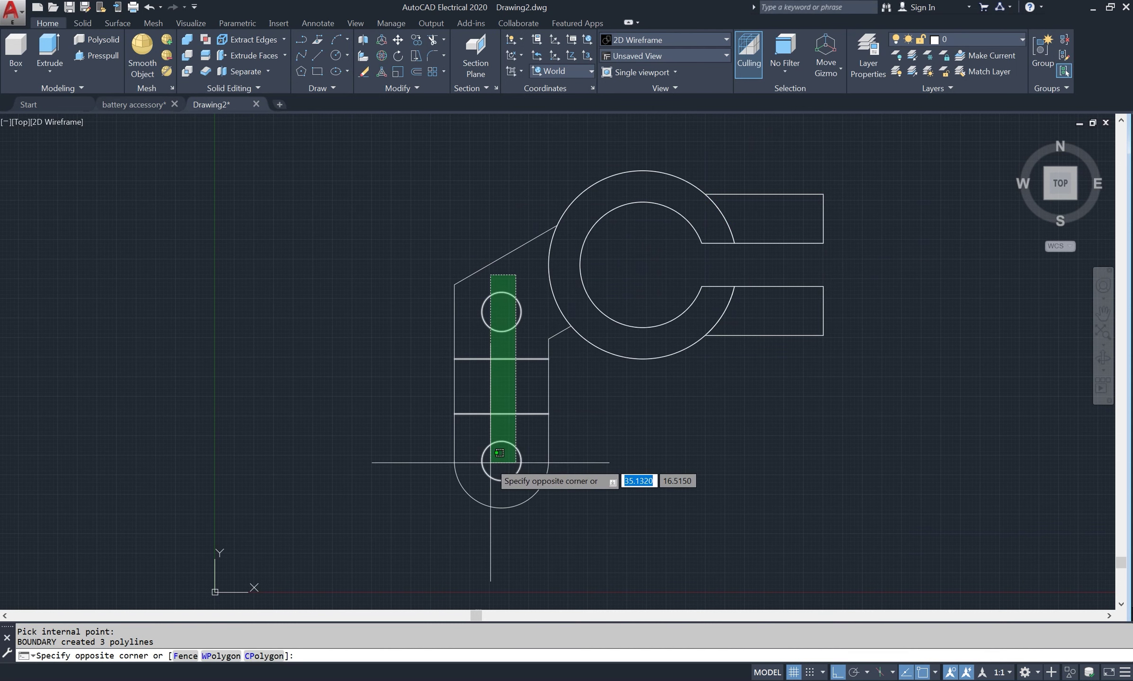
pyautogui.click(490, 468)
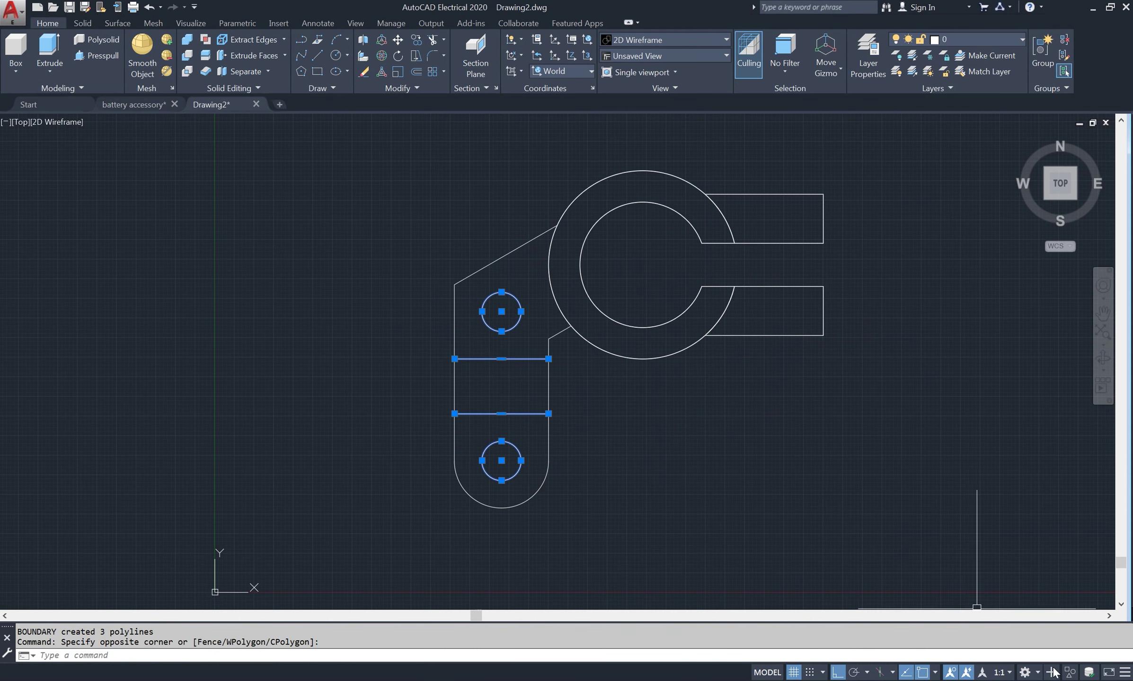
pyautogui.click(1069, 675)
pyautogui.write('b')
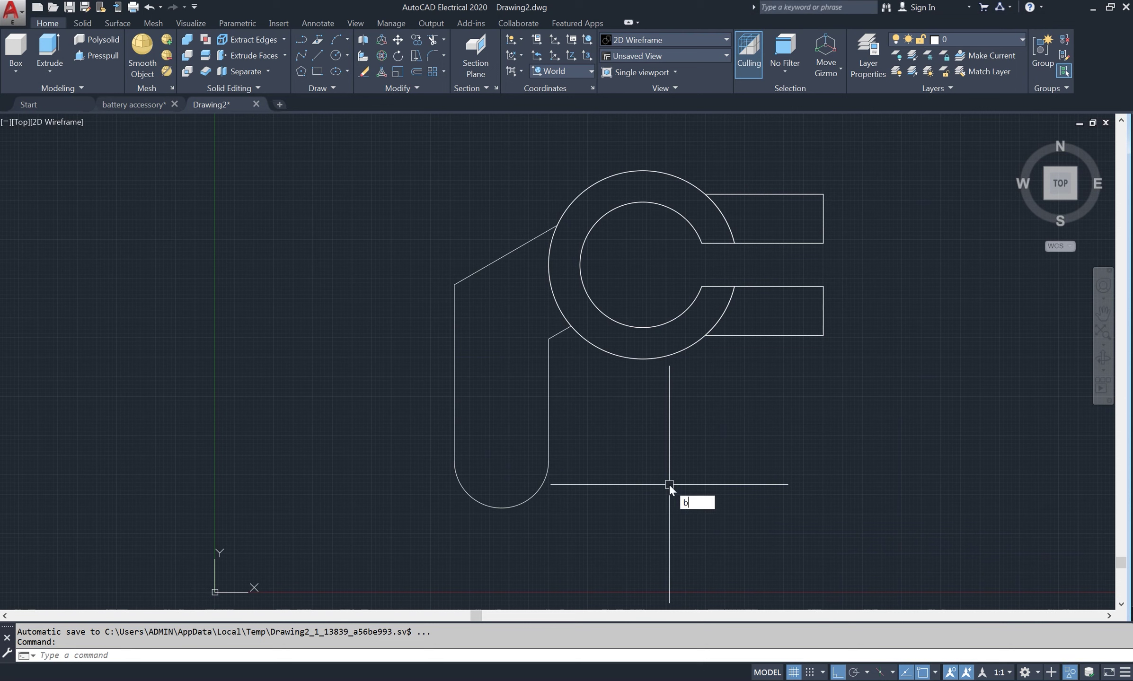
# - Create a boundary outline of the left plate region, then end object isolation
pyautogui.write('o')
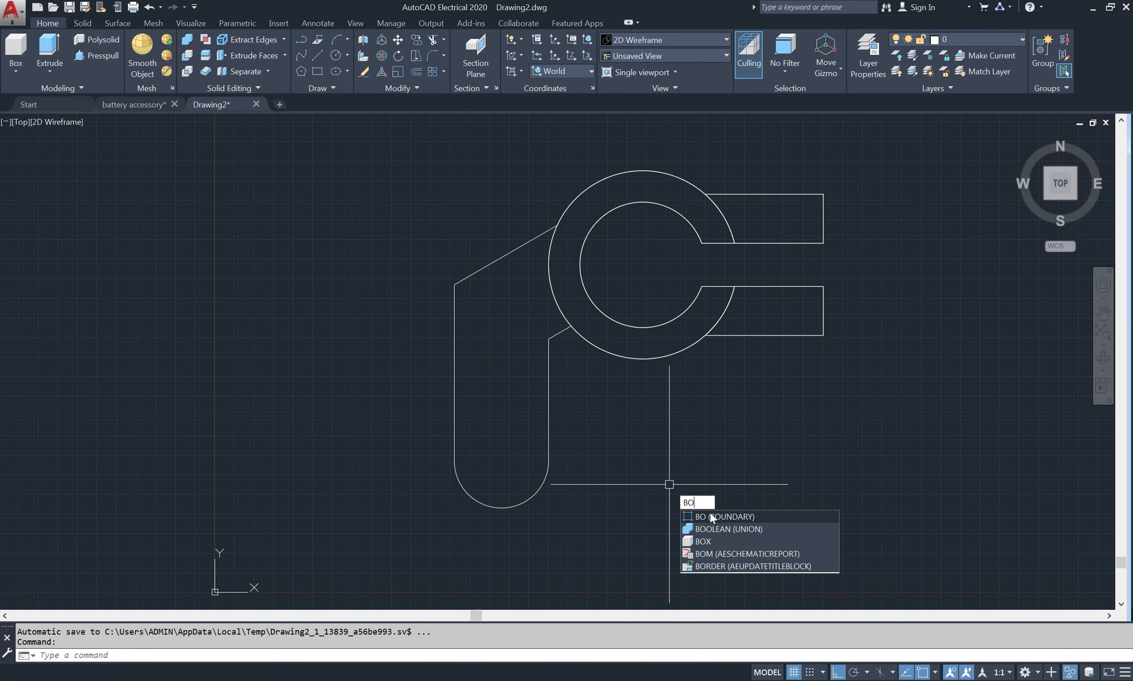
pyautogui.click(709, 516)
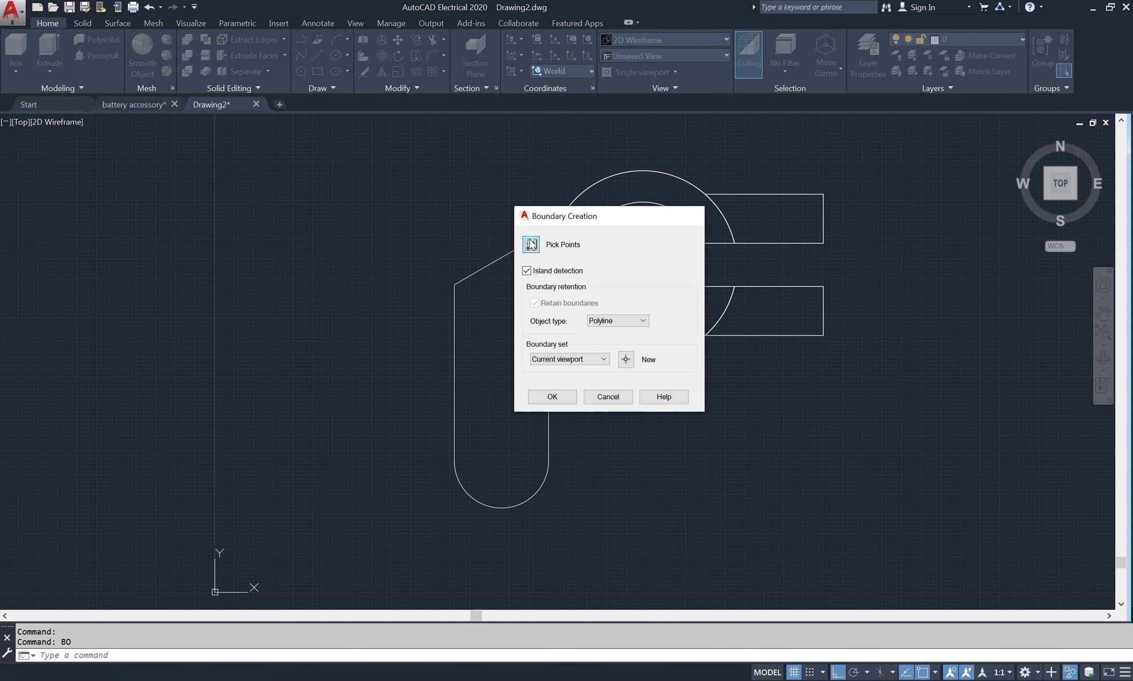
pyautogui.click(532, 244)
pyautogui.click(518, 369)
pyautogui.press('Return')
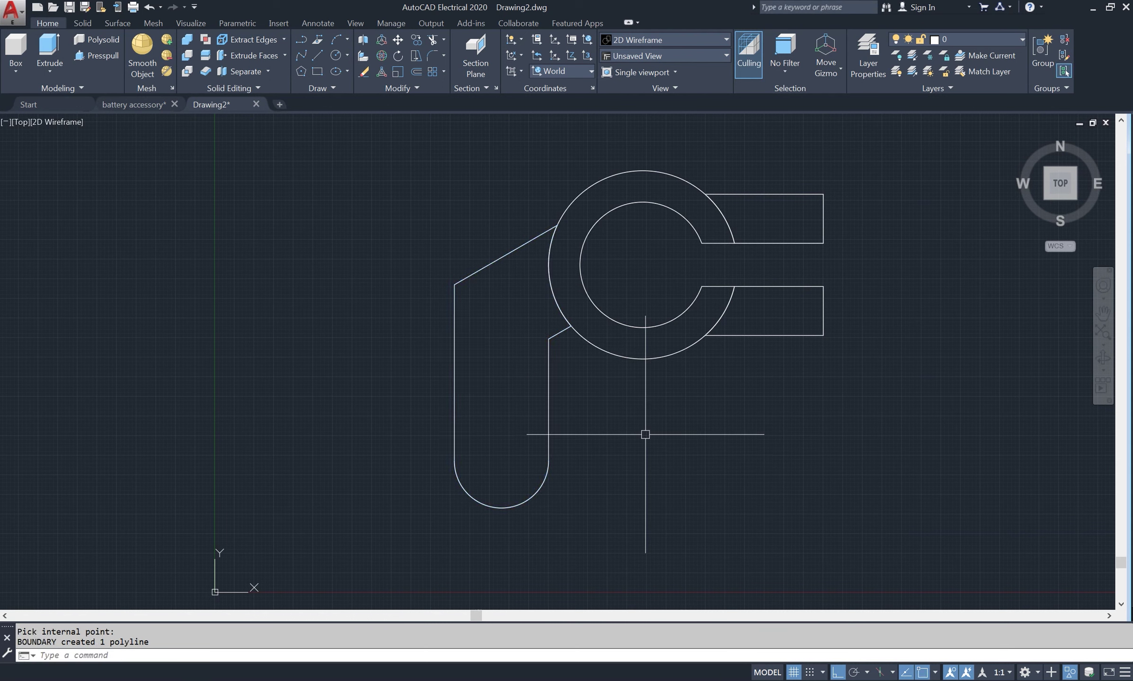
pyautogui.click(1070, 674)
pyautogui.click(1064, 663)
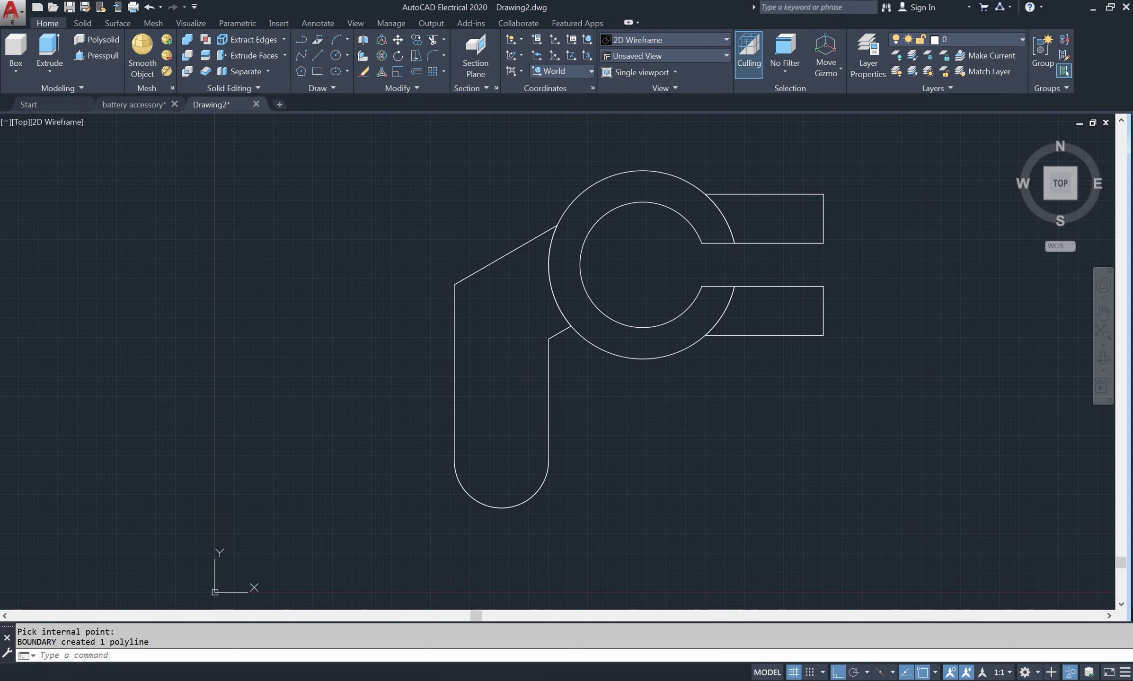
# - Switch to the SE Isometric view, zoom in, and bring up the clamp reference drawing
pyautogui.click(1073, 198)
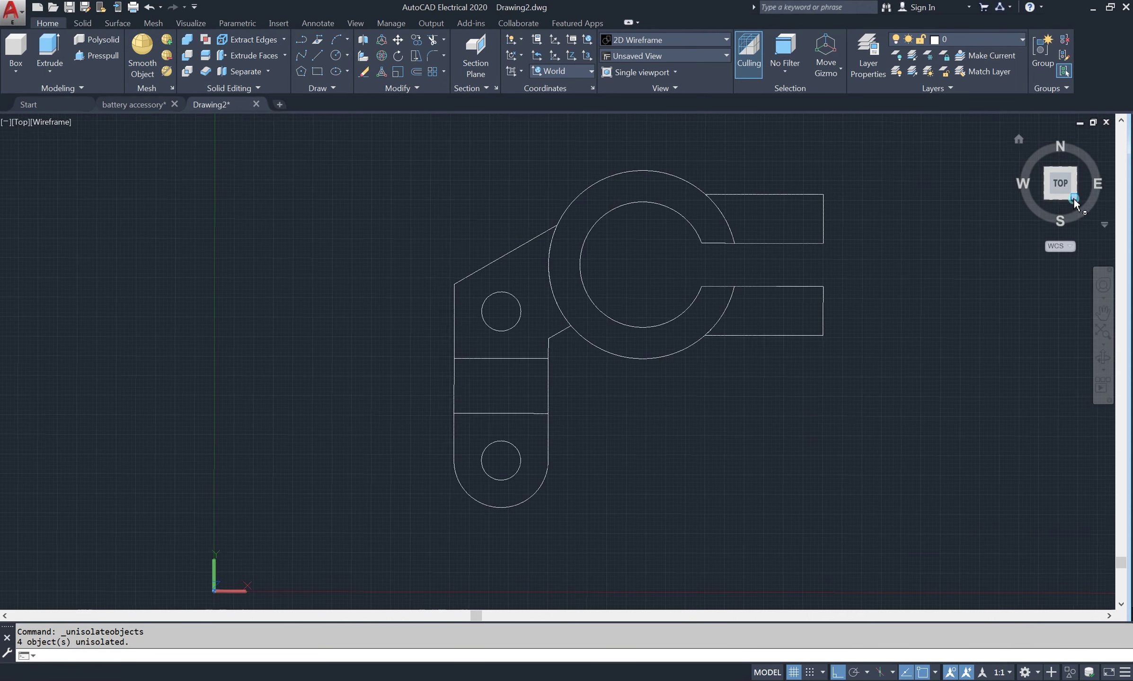
pyautogui.scroll(-2, 504, 364)
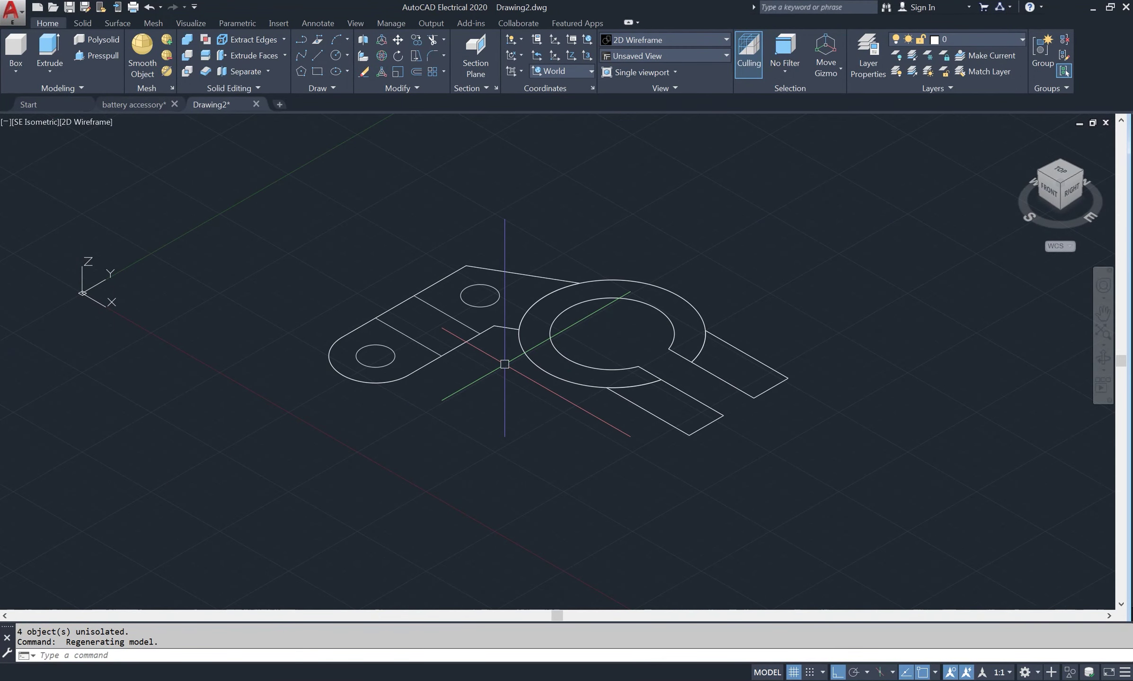
pyautogui.scroll(2, 504, 364)
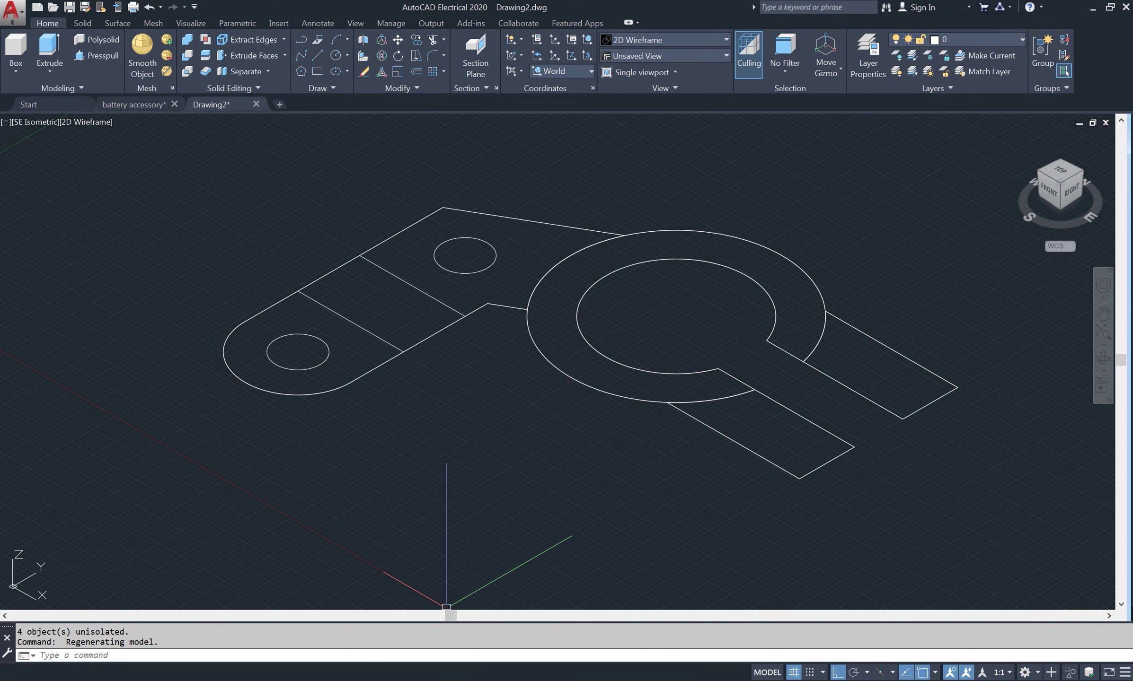
pyautogui.hotkey('alt', 'Tab')
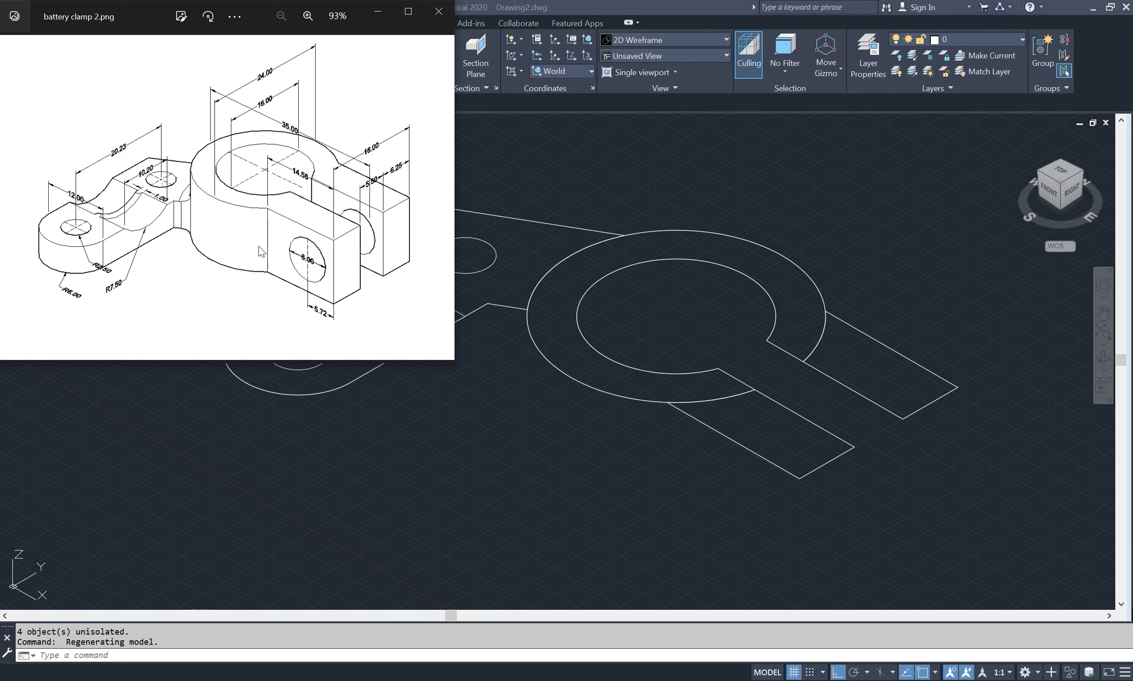
pyautogui.scroll(-3, 547, 309)
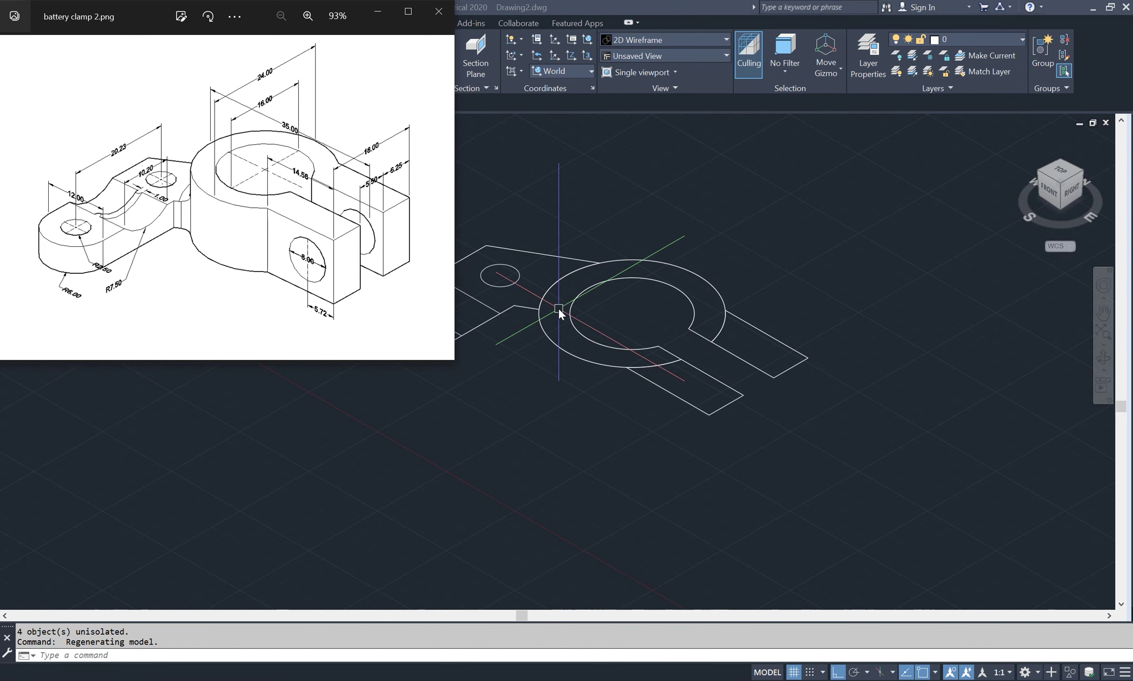
pyautogui.click(563, 310)
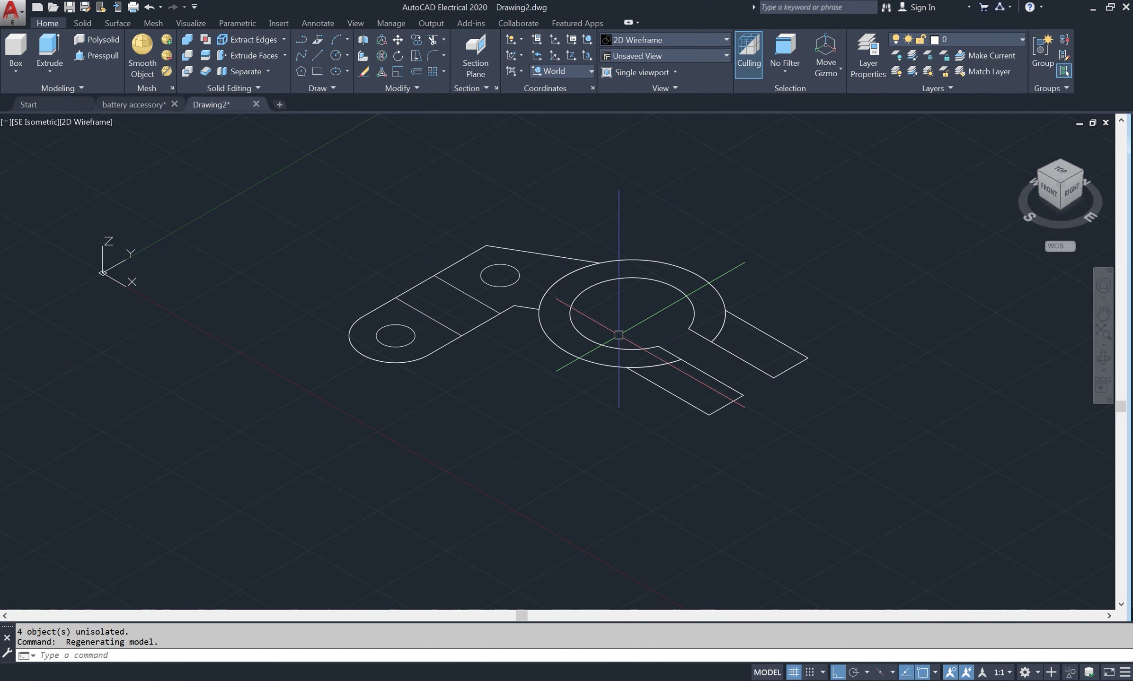
# - Extrude the ring region 12 units high
pyautogui.write('ext')
pyautogui.press('Return')
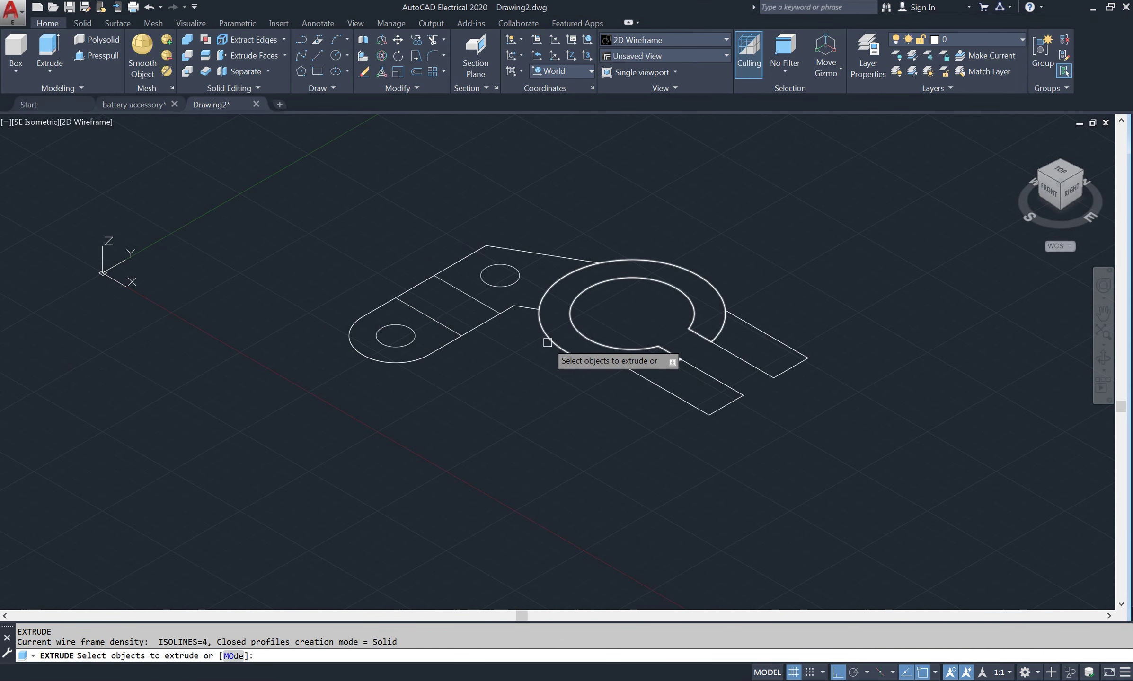
pyautogui.click(540, 331)
pyautogui.press('Return')
pyautogui.write('1')
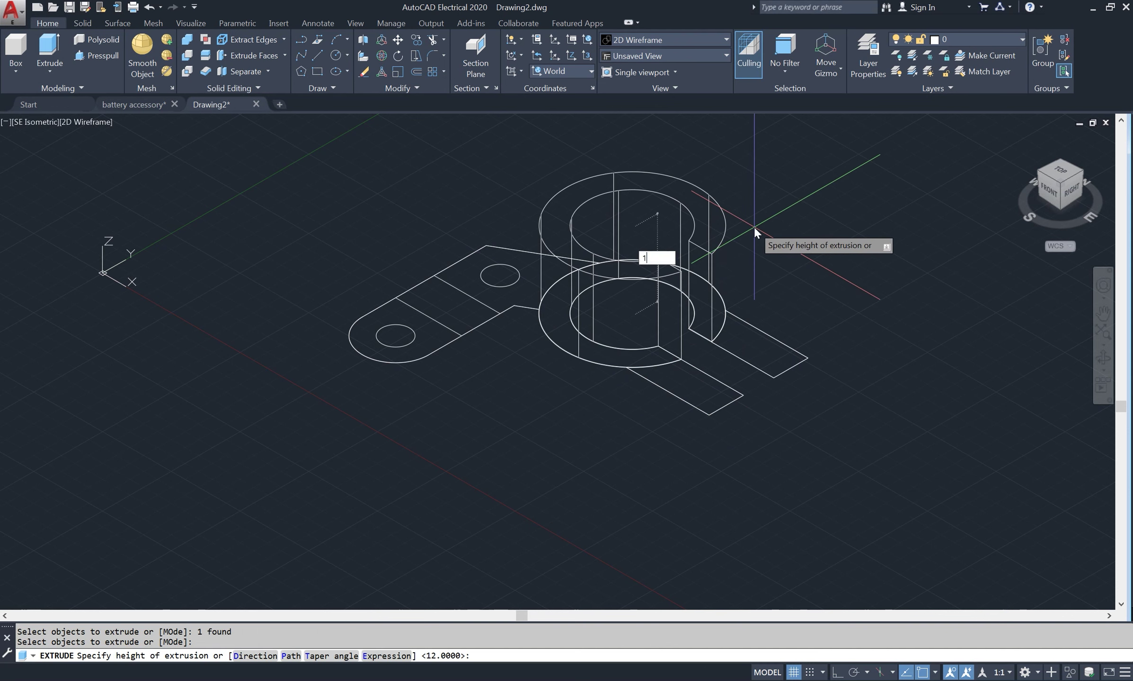
pyautogui.press('Return')
# - Extrude both rectangular clamp arms 12 units high
pyautogui.press('Return')
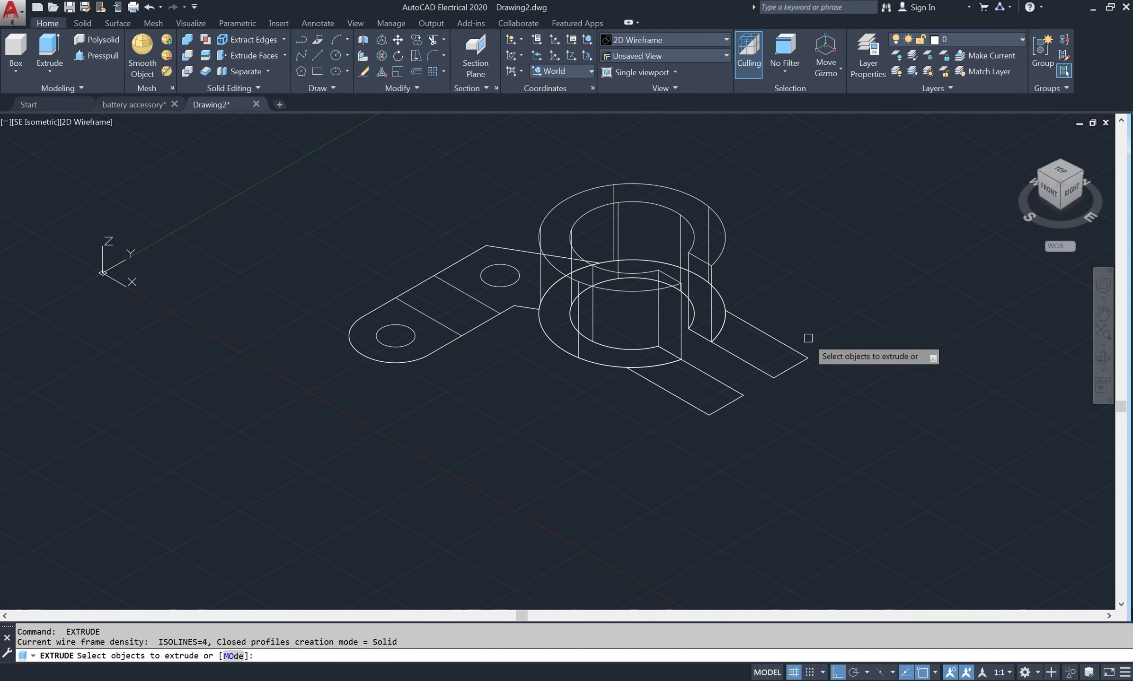
pyautogui.click(794, 350)
pyautogui.click(734, 400)
pyautogui.press('Return')
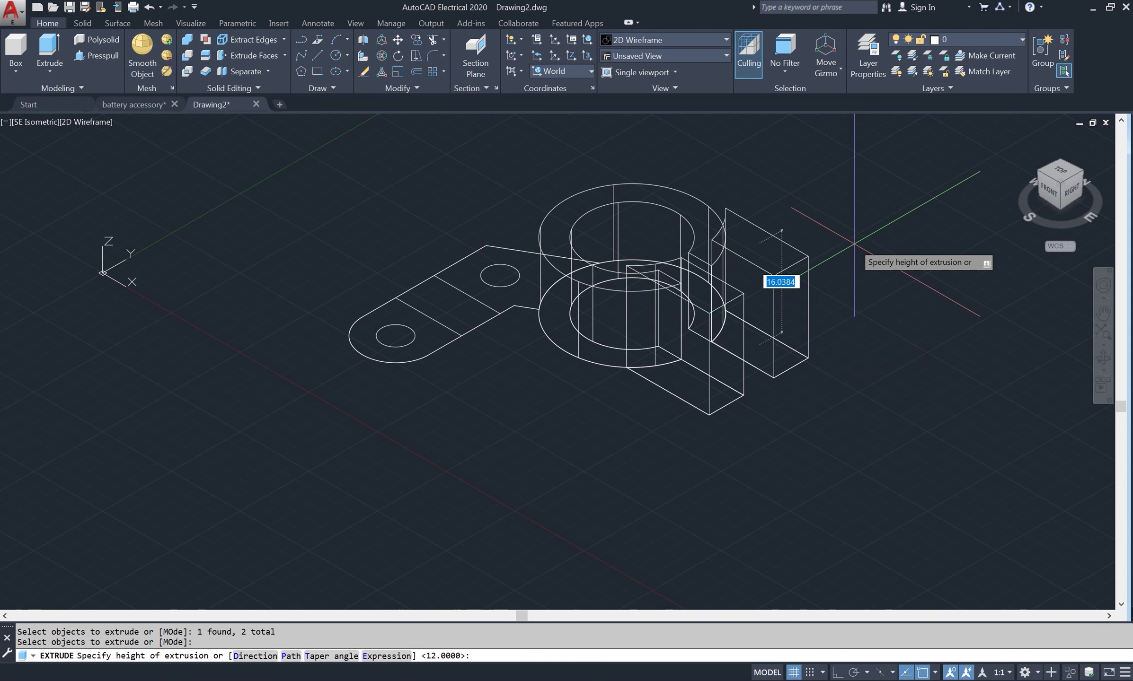
pyautogui.write('12')
pyautogui.press('Return')
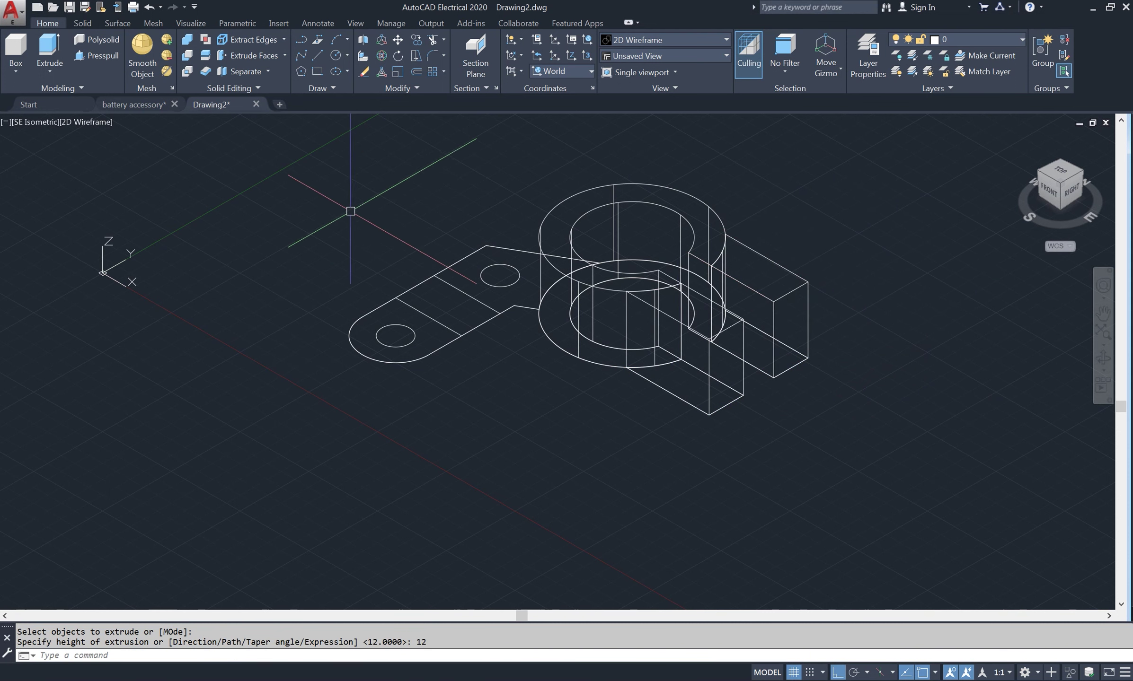
# - Set the Shaded visual style and orbit to face the clamp arms
pyautogui.click(101, 119)
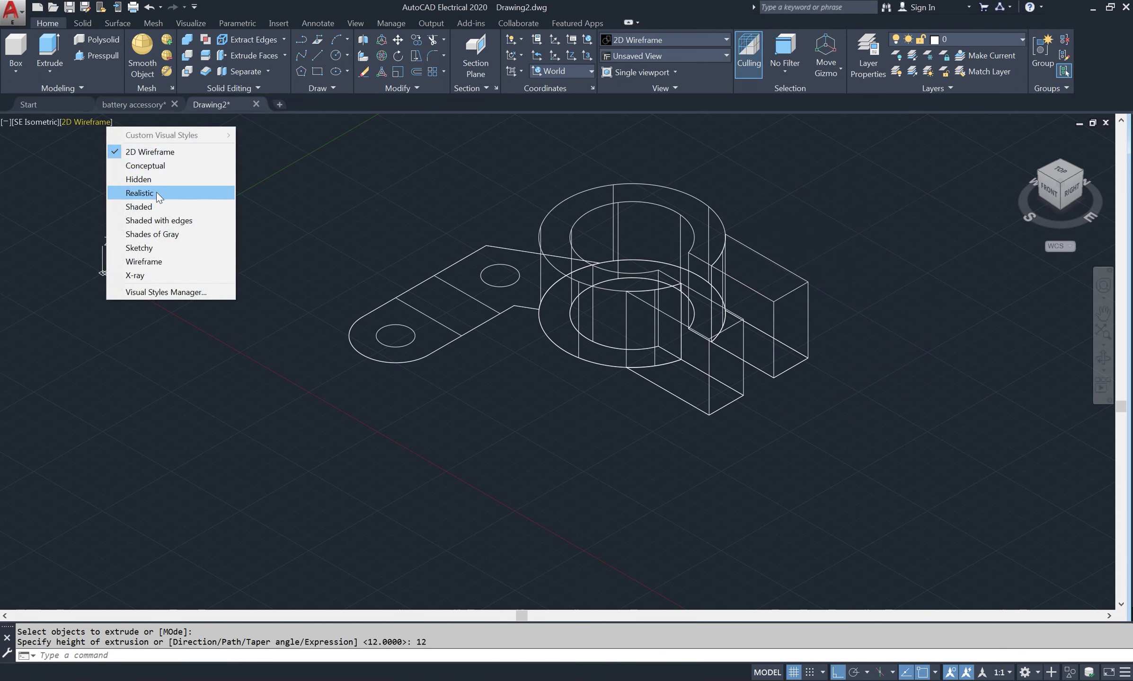
pyautogui.click(157, 205)
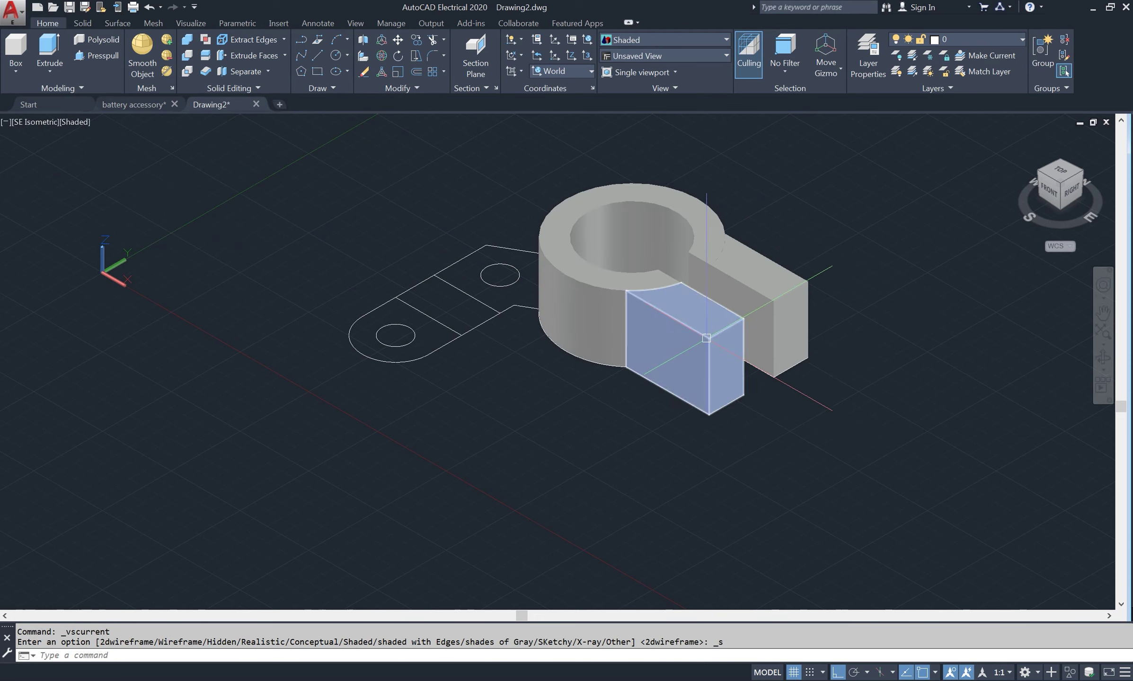
pyautogui.click(1103, 358)
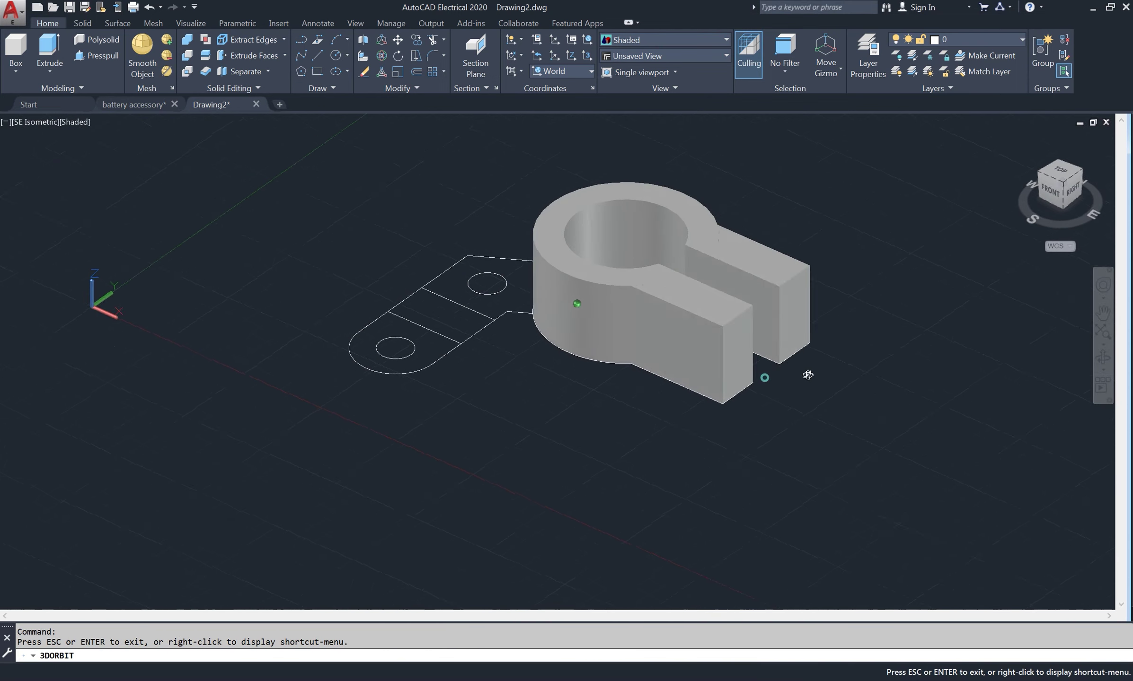
pyautogui.moveTo(804, 374)
pyautogui.mouseDown()
pyautogui.moveTo(873, 375)
pyautogui.moveTo(823, 395)
pyautogui.moveTo(804, 384)
pyautogui.moveTo(800, 410)
pyautogui.moveTo(791, 347)
pyautogui.moveTo(819, 389)
pyautogui.mouseUp()
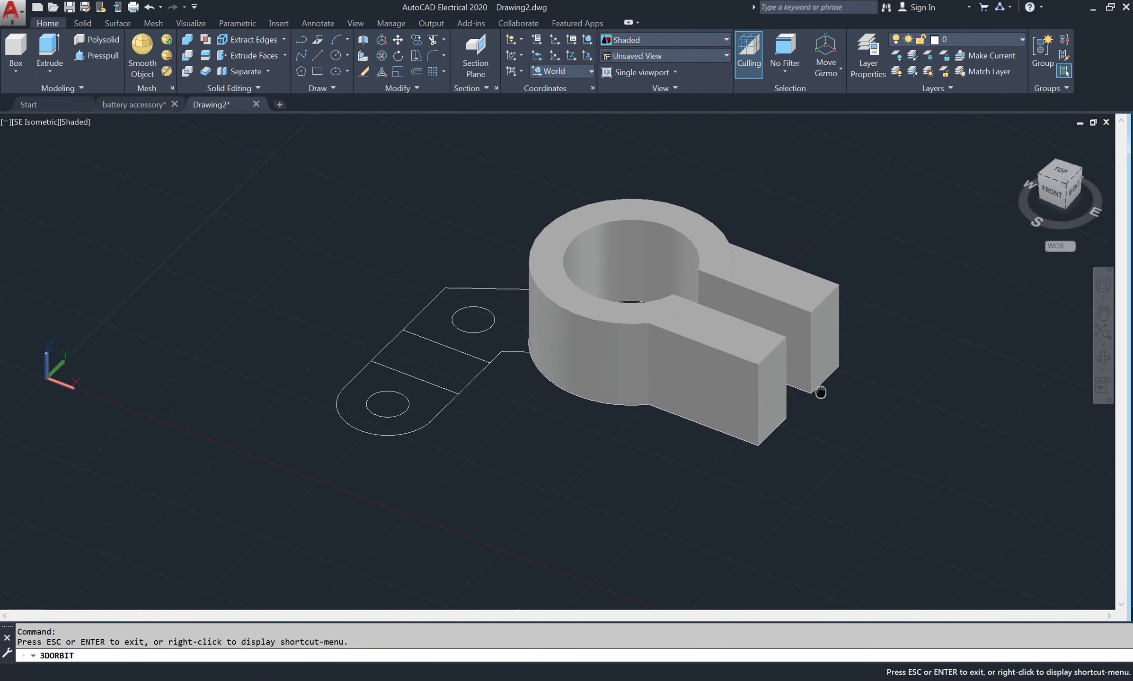
# - Exit orbit and erase the stray rounded-slot outline and its connecting segment
pyautogui.rightClick(801, 191)
pyautogui.click(838, 199)
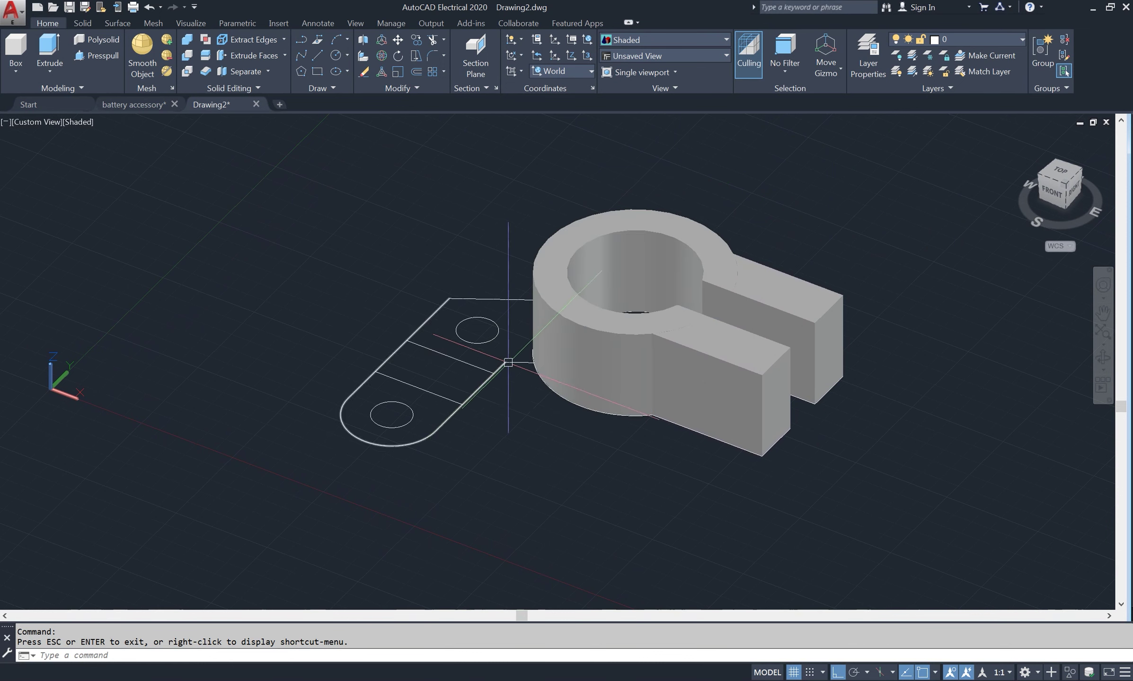
pyautogui.click(475, 393)
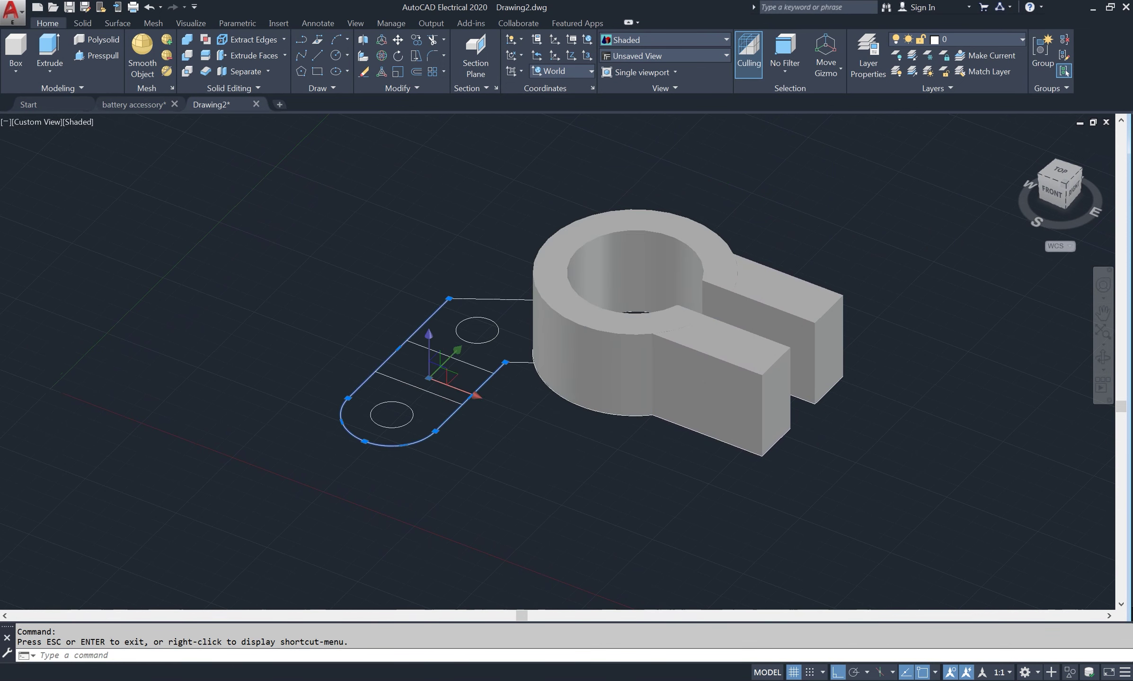
pyautogui.click(519, 361)
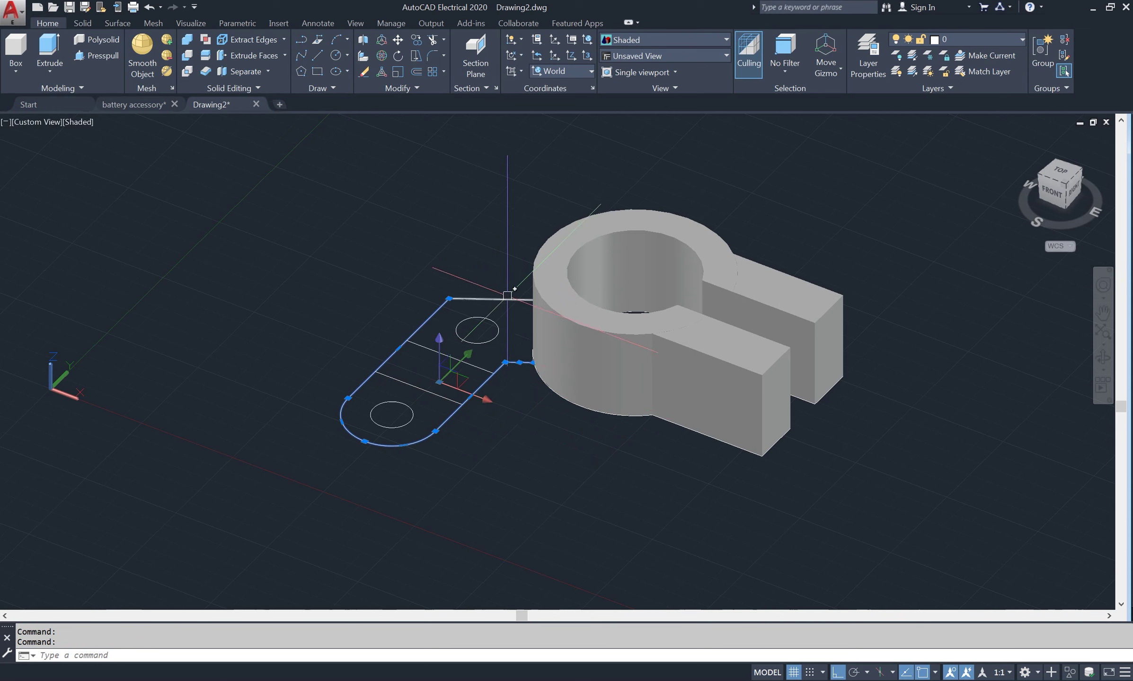
pyautogui.write('e')
pyautogui.press('Return')
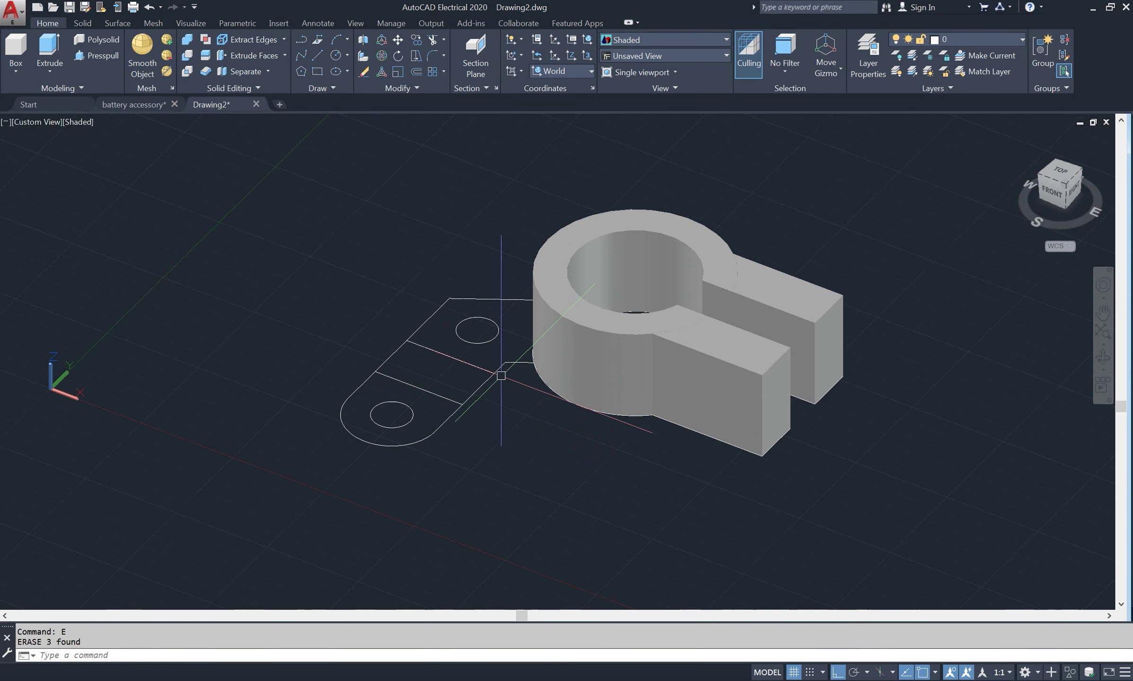
pyautogui.write('e')
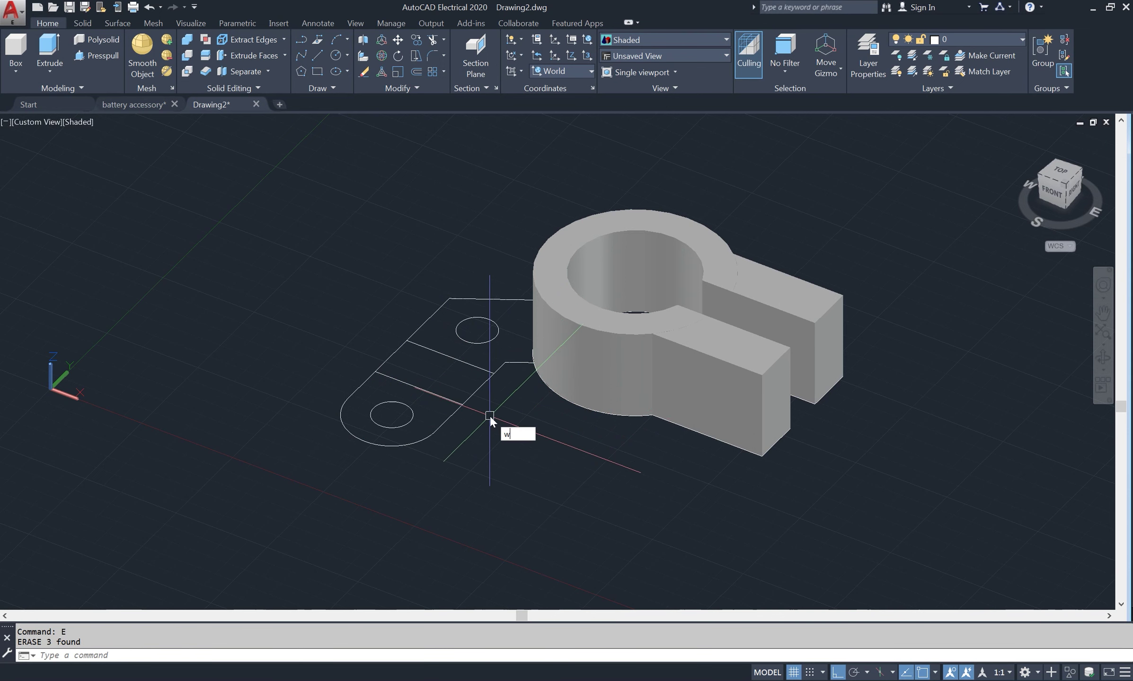
pyautogui.press('Escape')
# - Extrude the L-shaped base outline 5 units thick and switch to 2D Wireframe
pyautogui.write('ext')
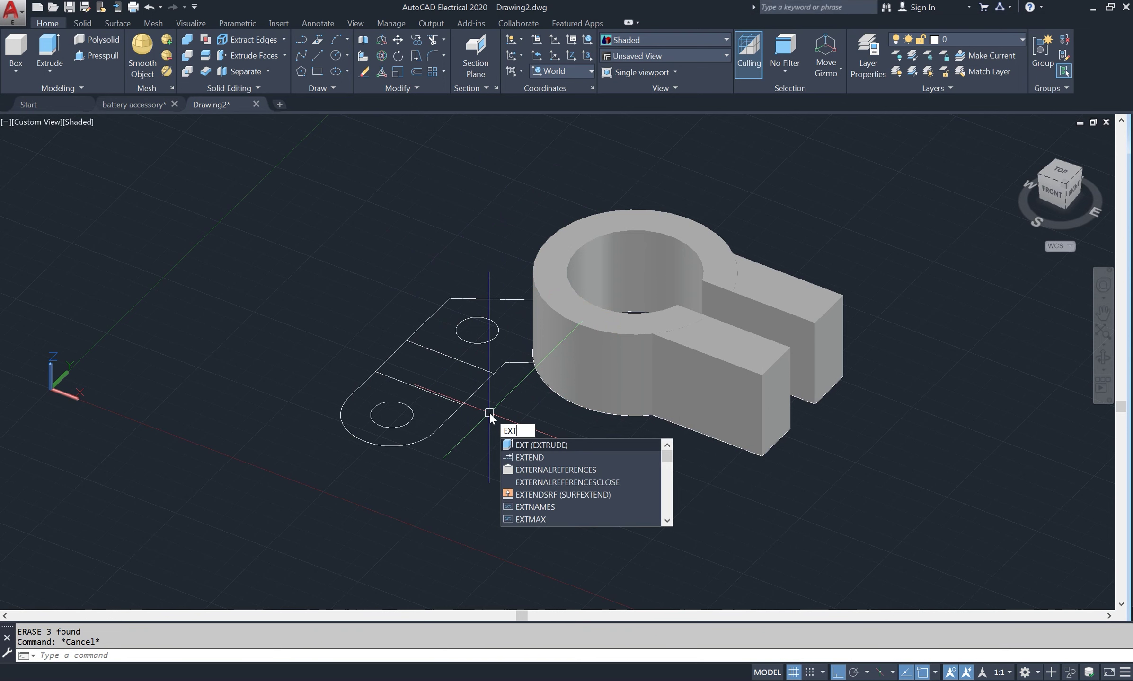
pyautogui.press('Return')
pyautogui.click(509, 360)
pyautogui.press('Return')
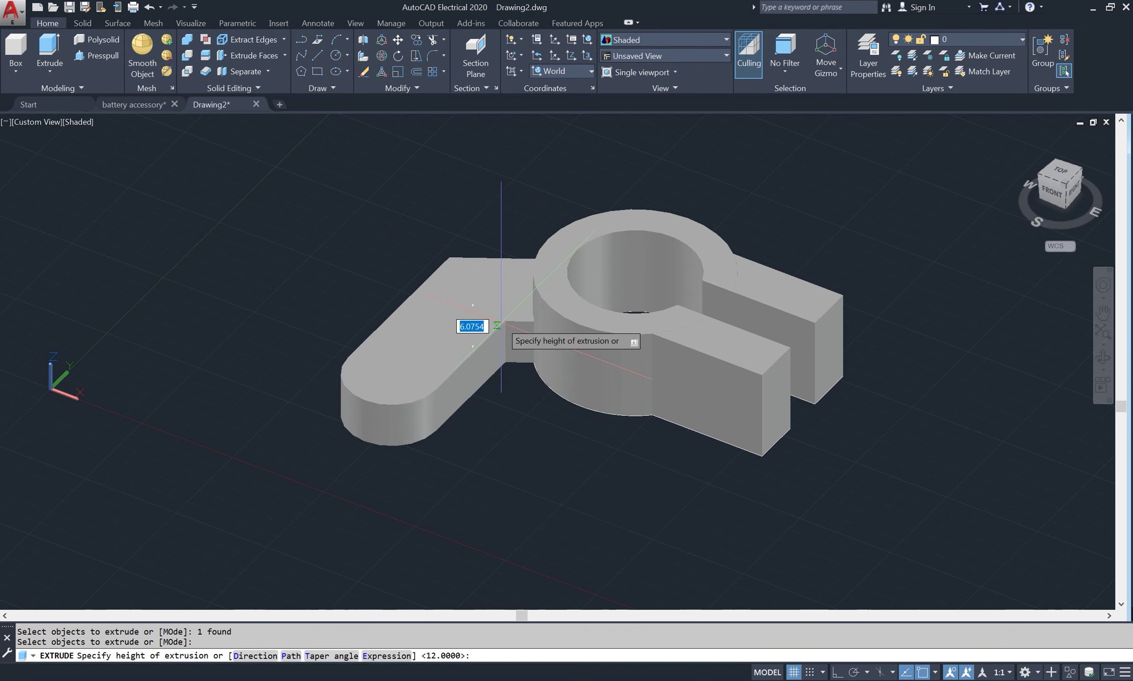
pyautogui.write('5')
pyautogui.press('Return')
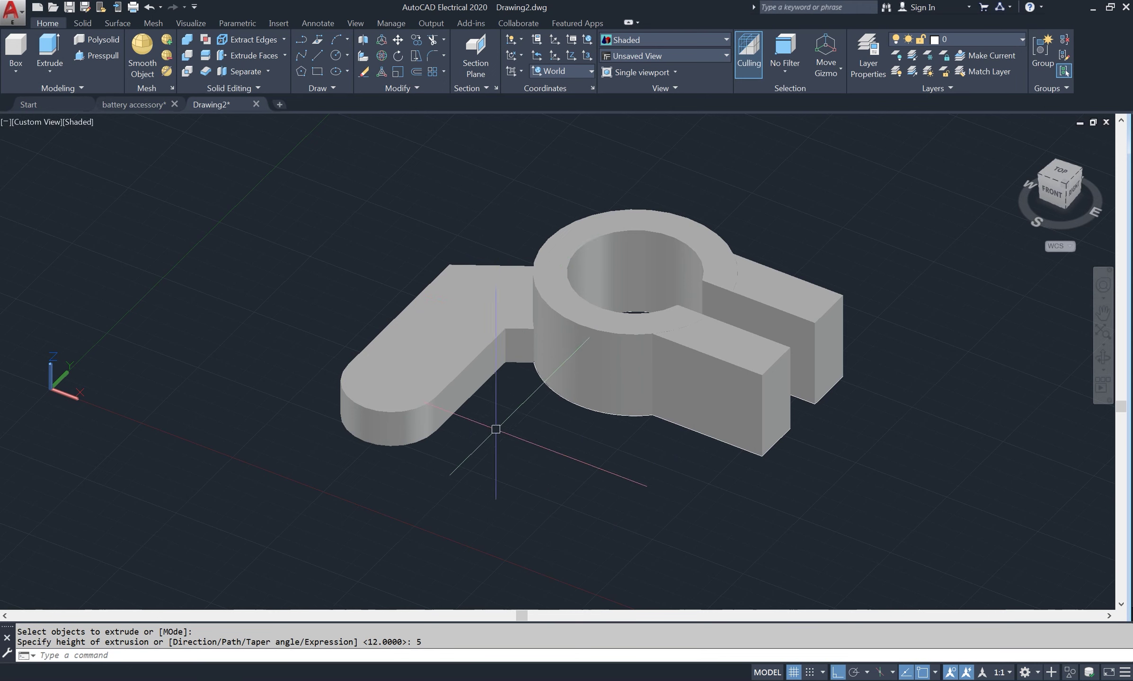
pyautogui.click(88, 122)
pyautogui.click(119, 151)
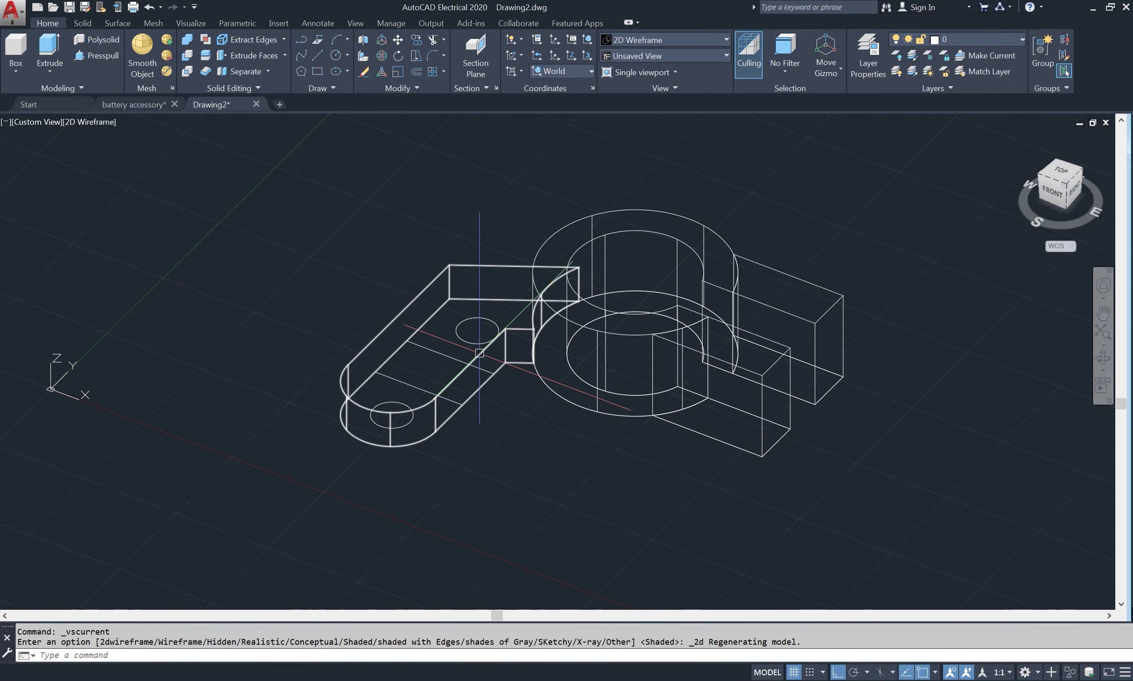
# - Extrude both 5-diameter hole circles 5 units high and switch back to Shaded display
pyautogui.click(459, 335)
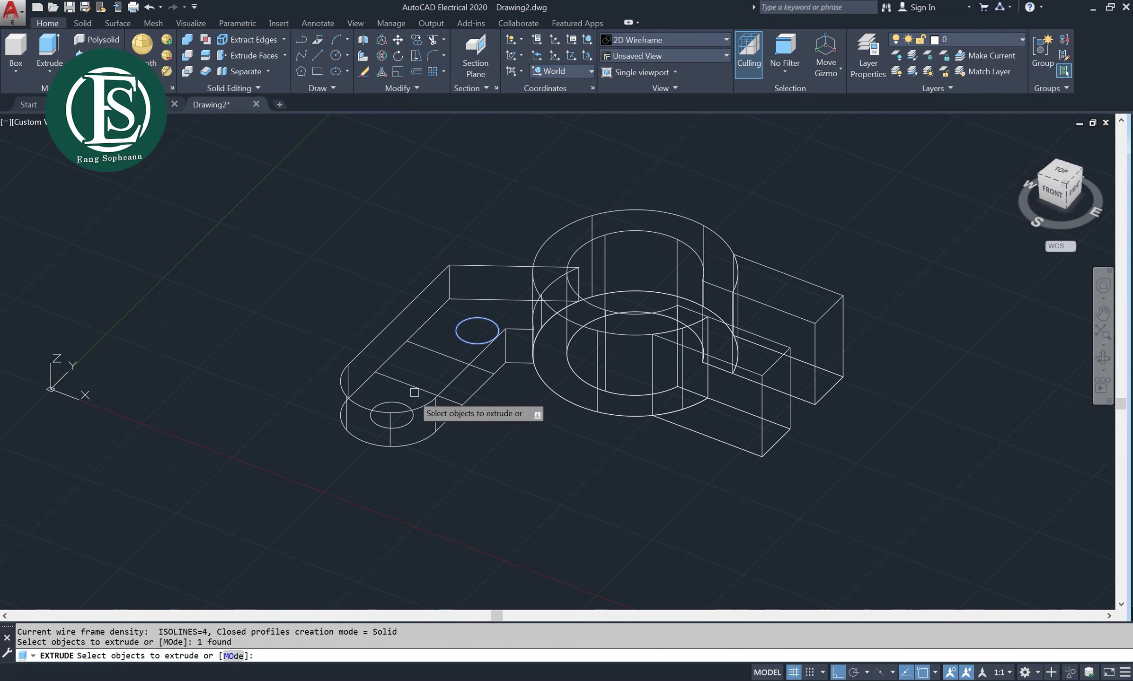
pyautogui.click(402, 404)
pyautogui.press('Return')
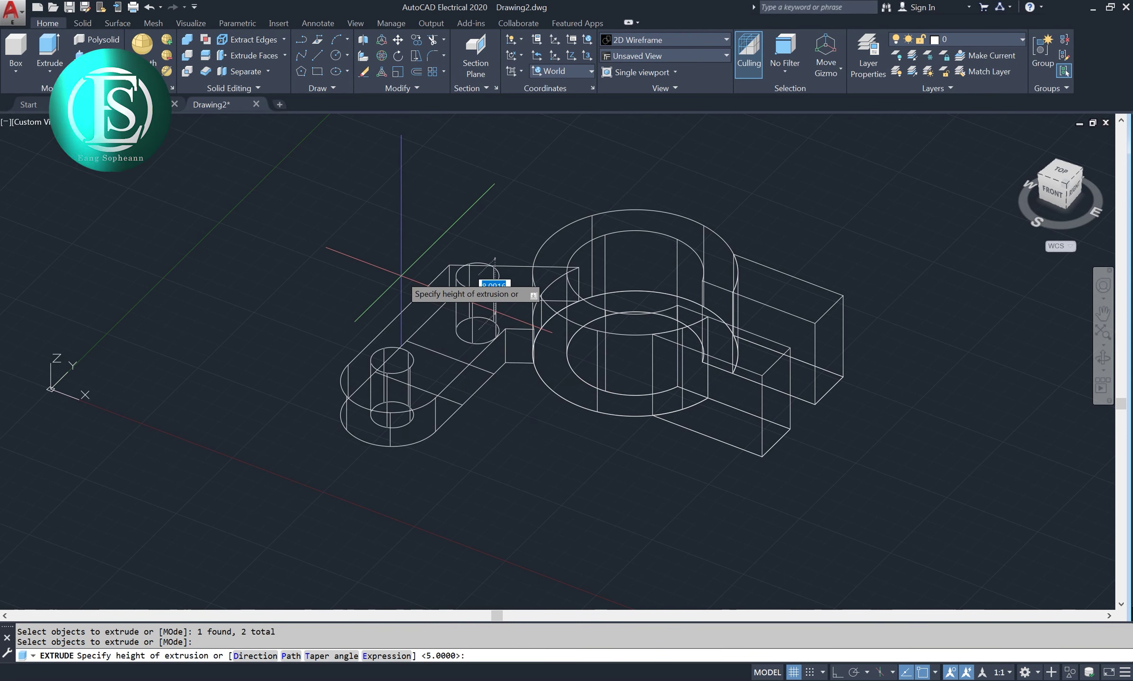
pyautogui.write('5')
pyautogui.press('Return')
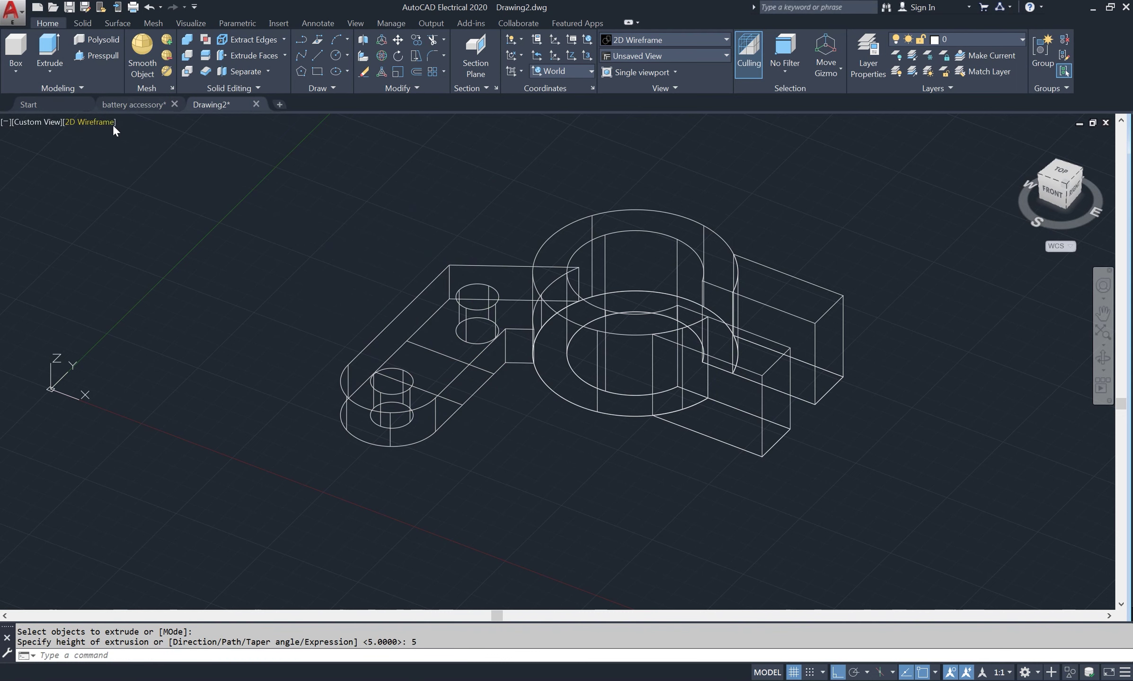
pyautogui.click(113, 123)
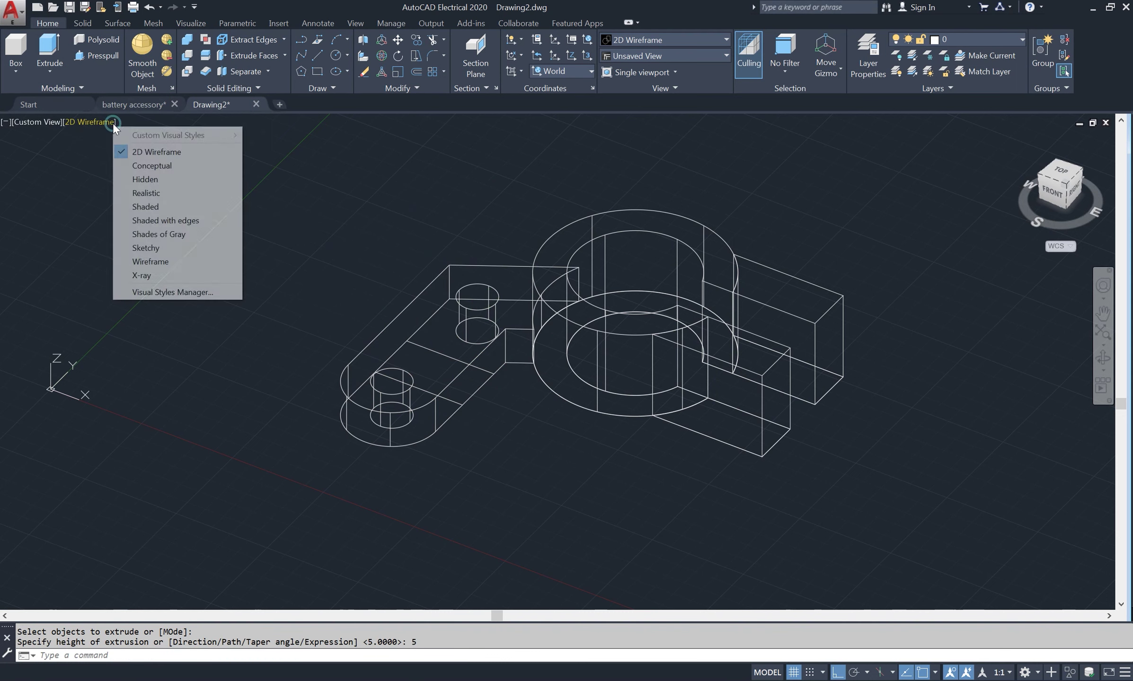
pyautogui.click(162, 205)
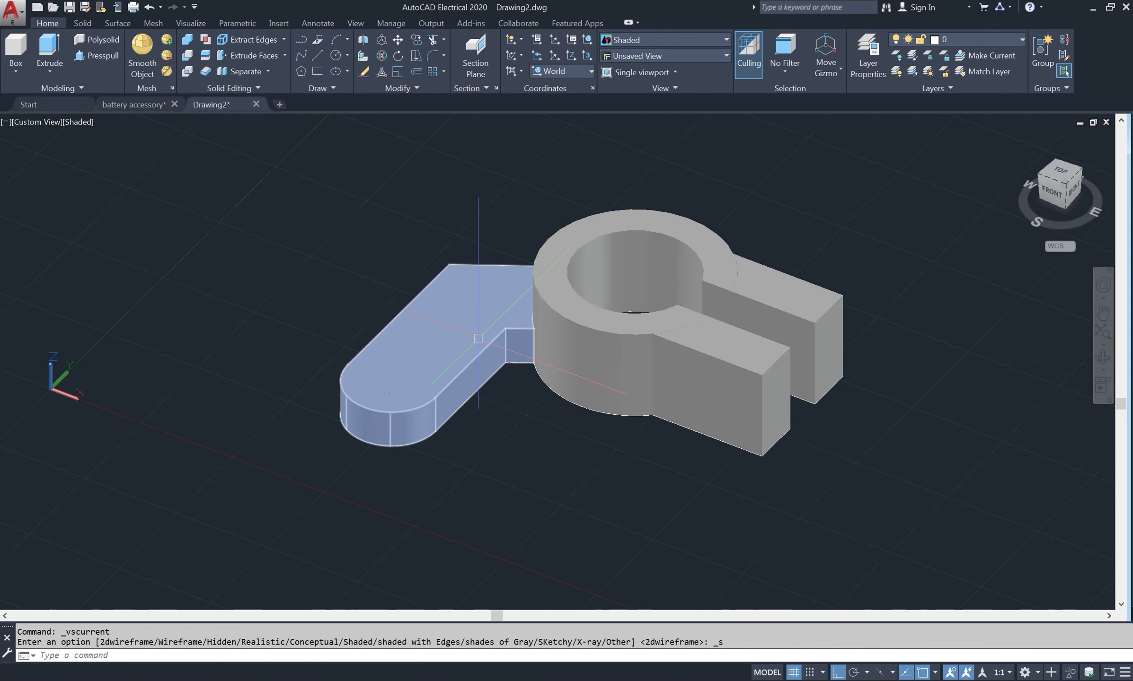
pyautogui.write('su')
# - Subtract both cylinders from the L-shaped base to open the two bolt holes
pyautogui.press('Return')
pyautogui.click(473, 354)
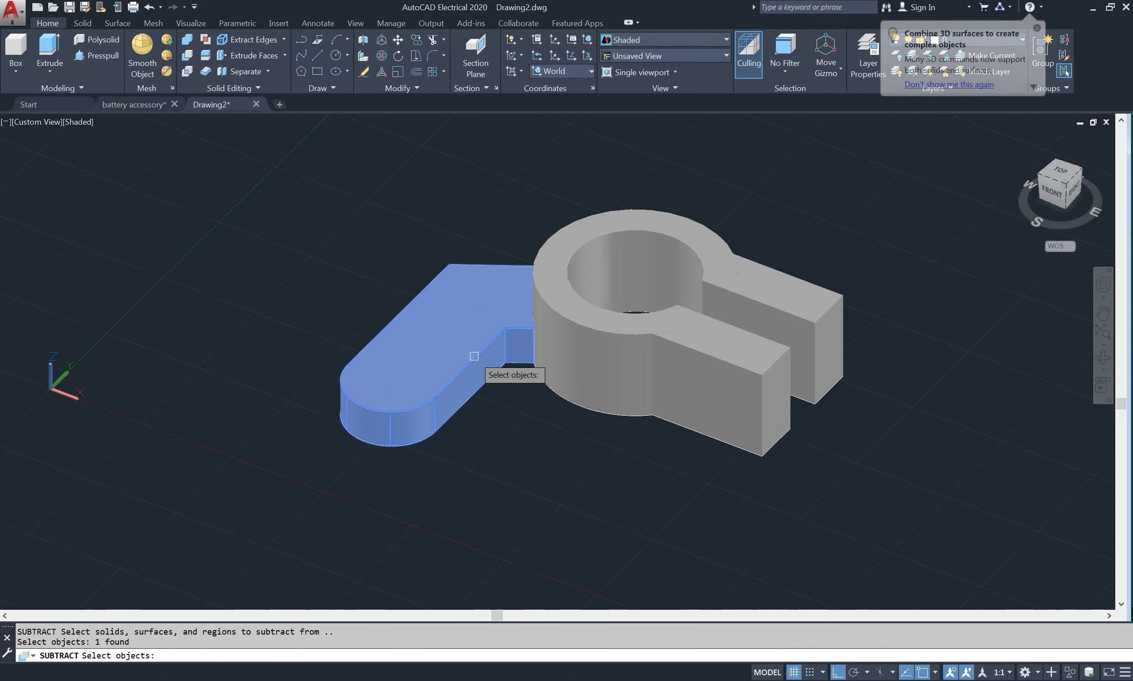
pyautogui.press('Return')
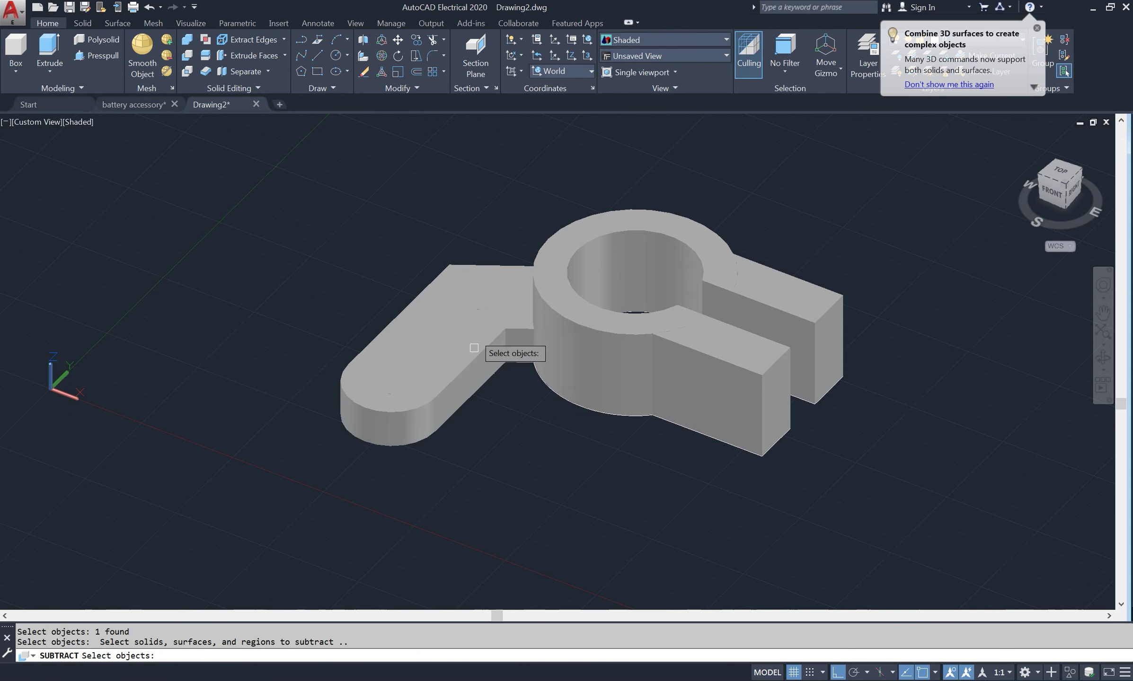
pyautogui.click(480, 296)
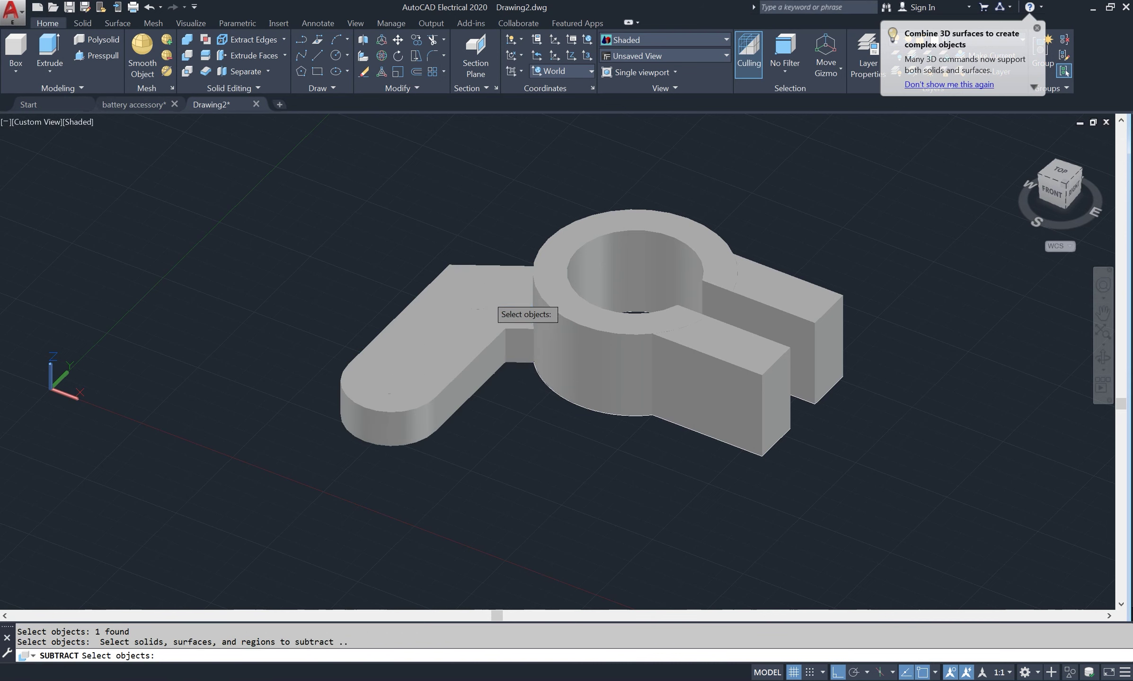
pyautogui.click(401, 384)
pyautogui.press('Return')
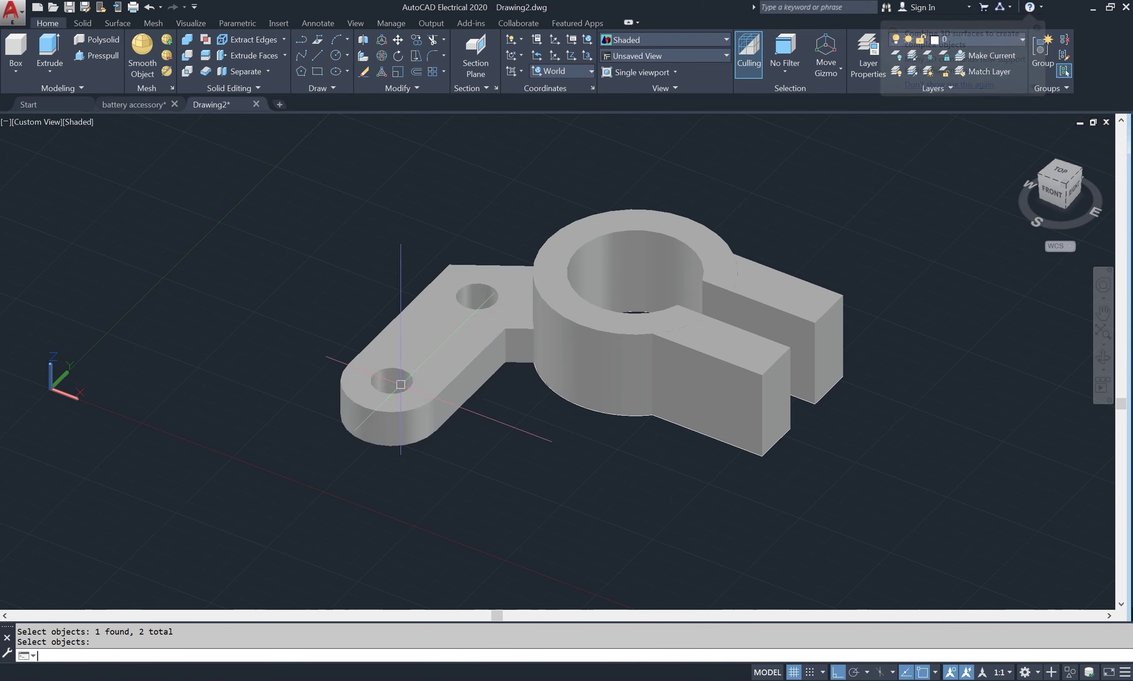
# - Union the ring, front block, back block and L-shaped arm into one solid
pyautogui.click(473, 299)
pyautogui.write('un')
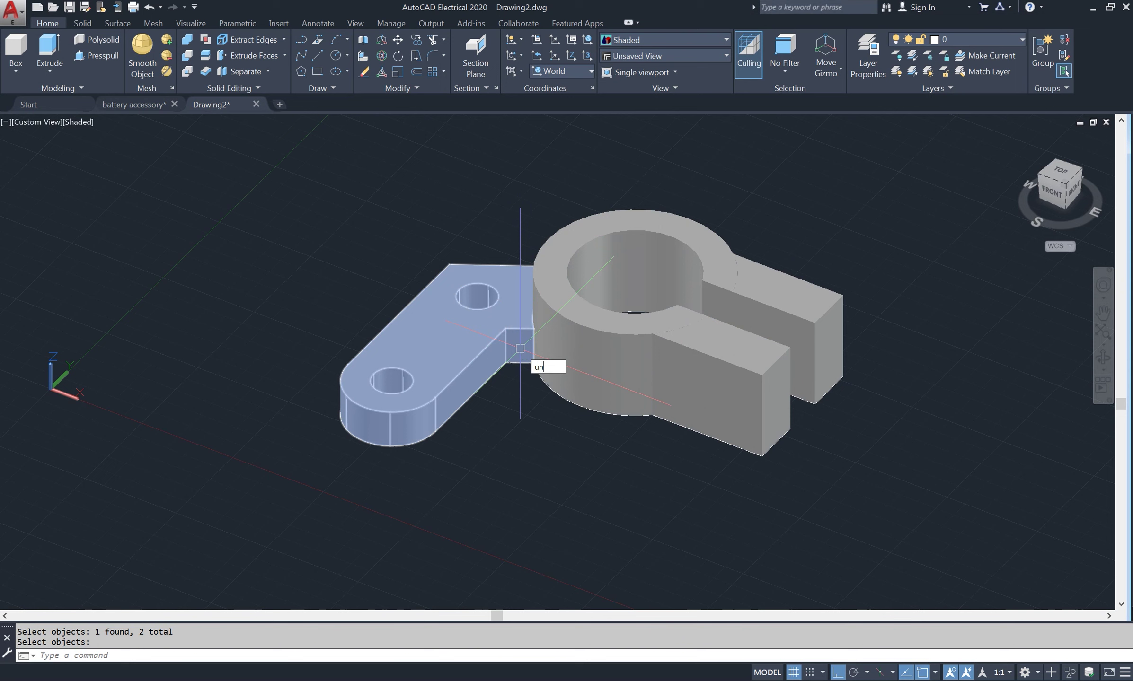
pyautogui.write('i')
pyautogui.press('Return')
pyautogui.click(601, 344)
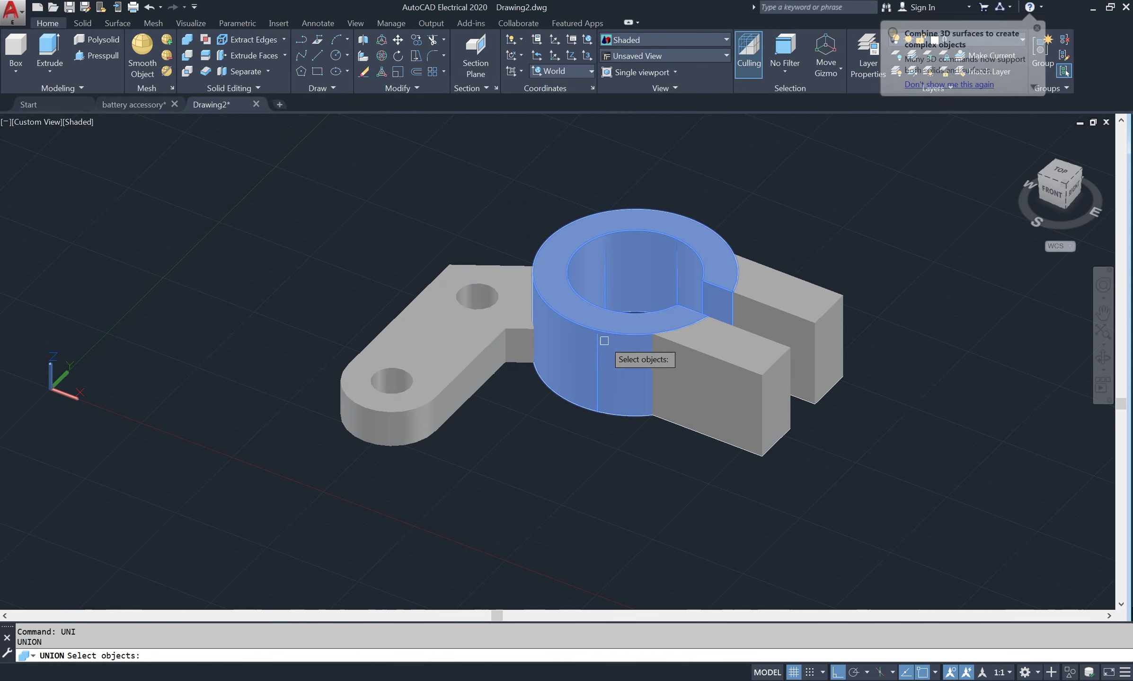
pyautogui.click(708, 356)
pyautogui.click(771, 308)
pyautogui.click(495, 314)
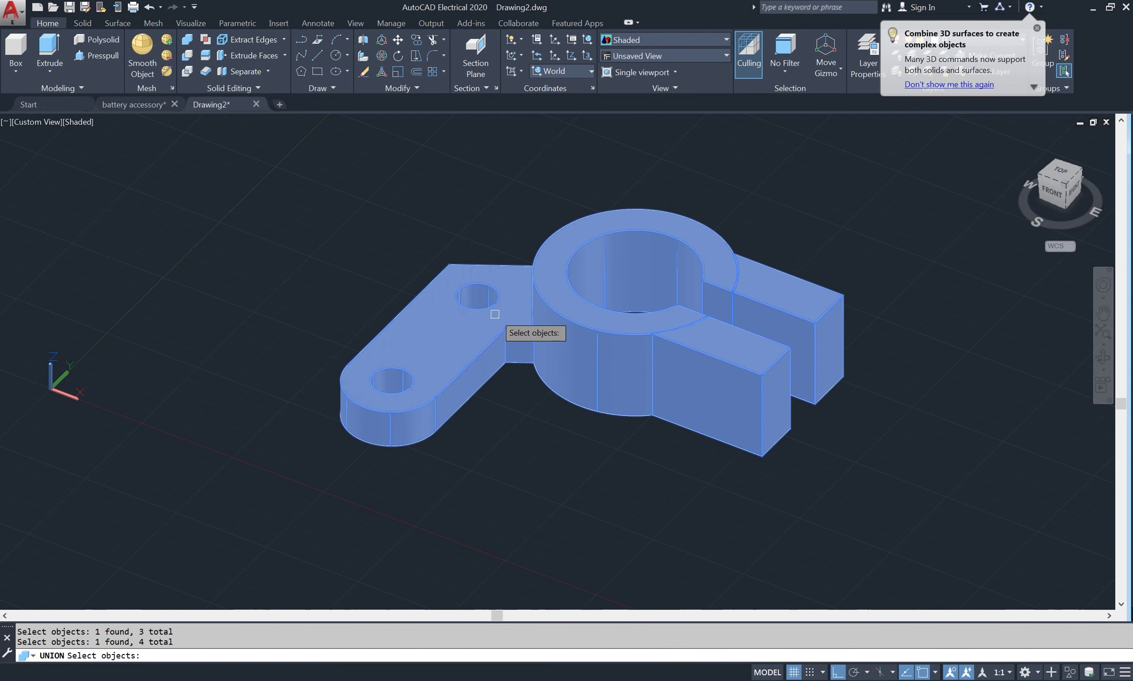
pyautogui.press('Return')
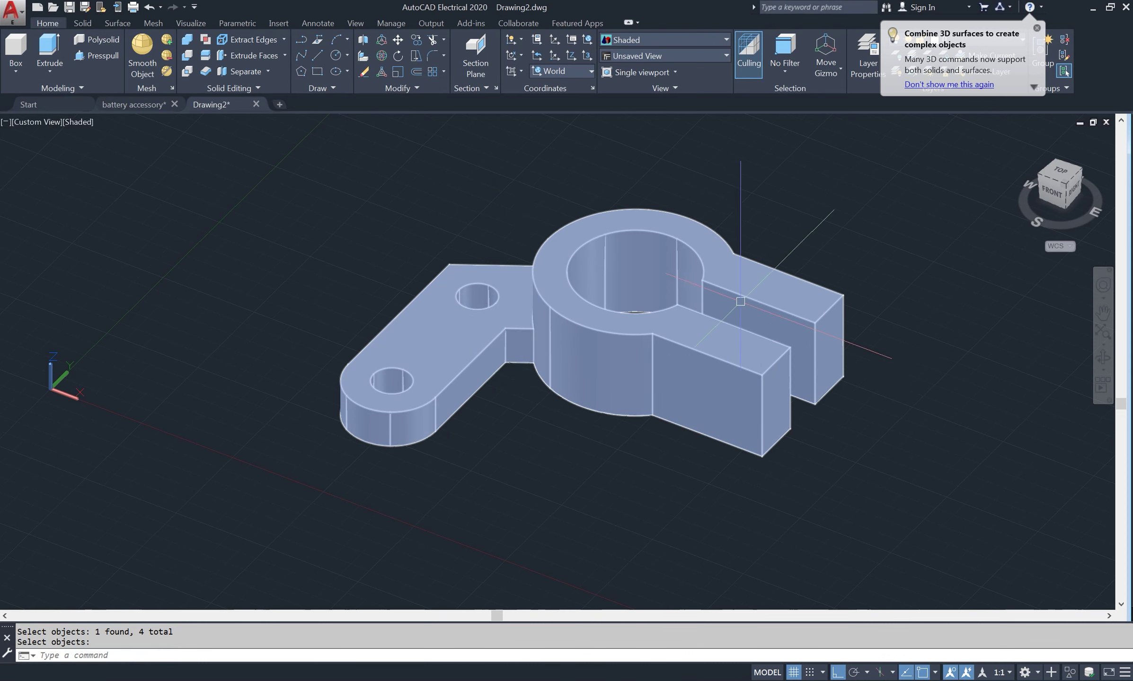
pyautogui.press('Return')
# - Fillet the arc edge where the arm meets the ring with radius 2
pyautogui.keyDown('shift'); pyautogui.moveTo(695, 380); pyautogui.dragTo(782, 363, button='middle'); pyautogui.keyUp('shift')
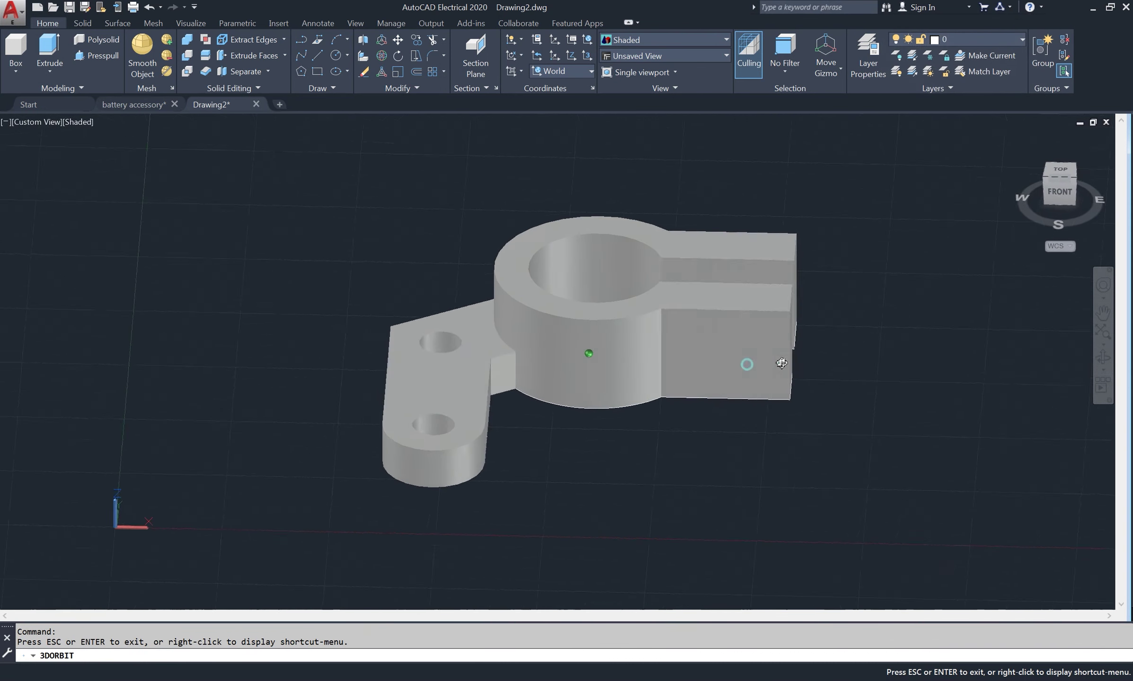
pyautogui.moveTo(781, 363); pyautogui.dragTo(385, 245)
pyautogui.rightClick(347, 223)
pyautogui.click(356, 234)
pyautogui.write('f')
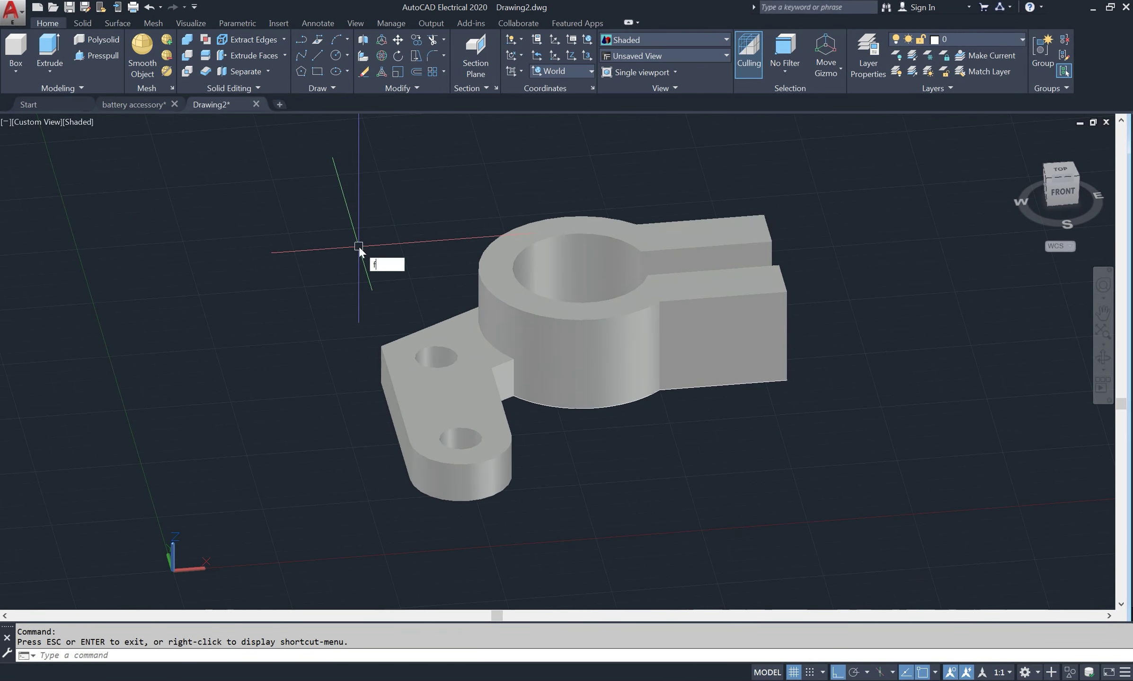
pyautogui.press('Return')
pyautogui.write('r')
pyautogui.press('Return')
pyautogui.write('2')
pyautogui.press('Return')
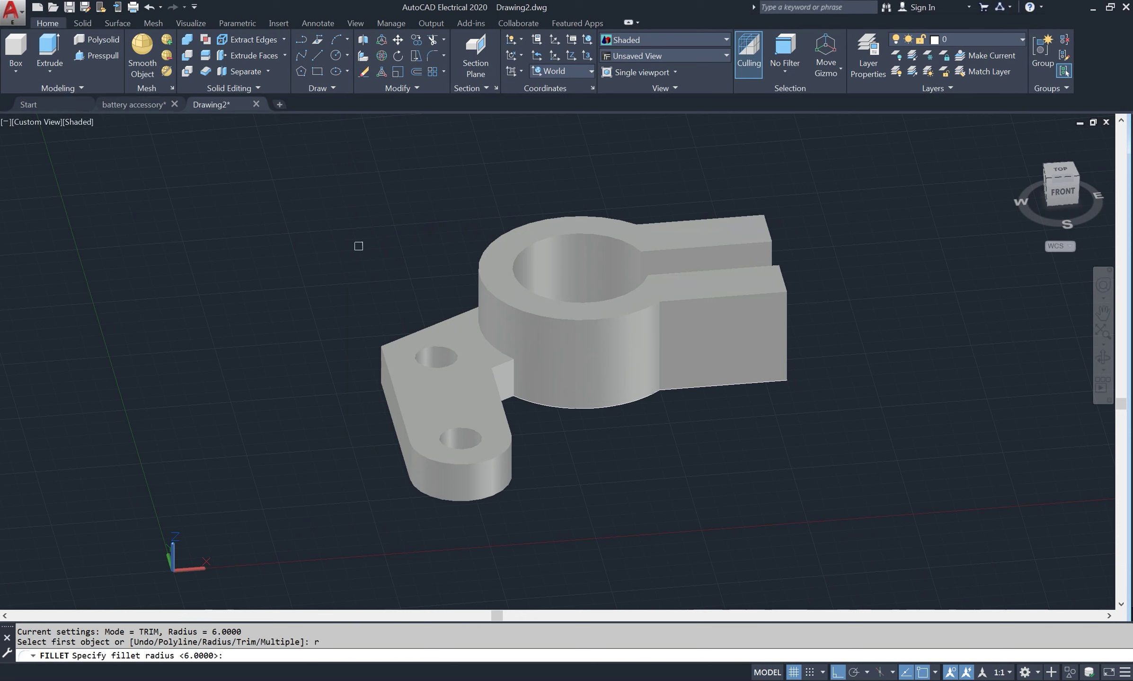
pyautogui.click(492, 342)
pyautogui.press('Return')
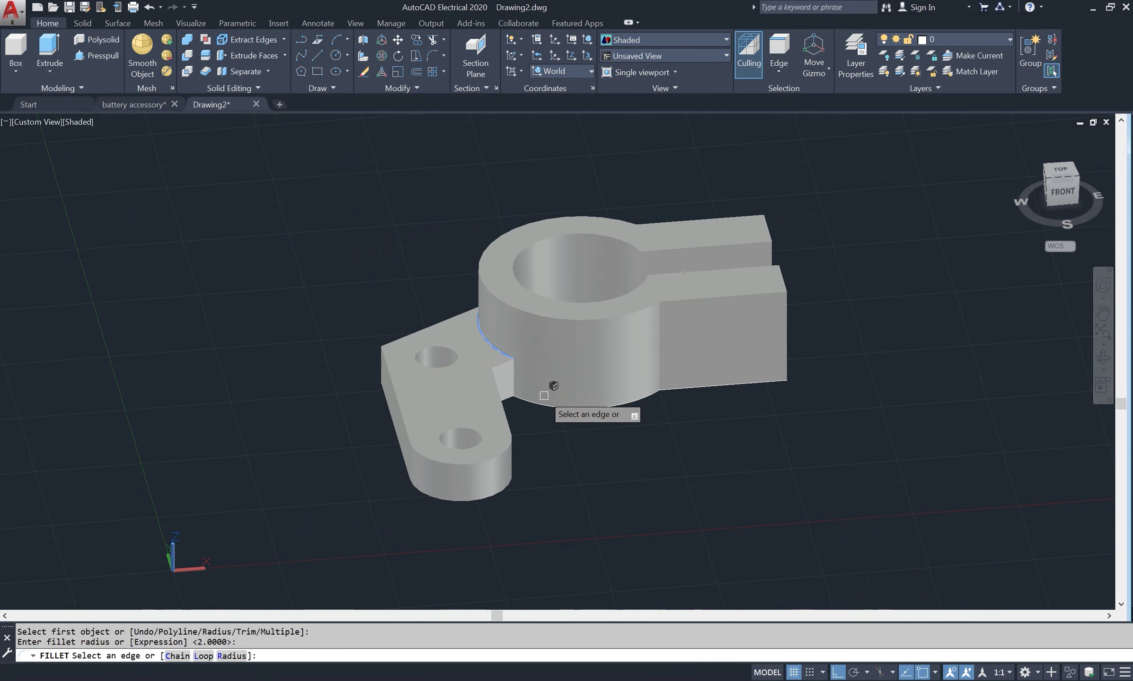
# - Fillet the vertical edge at the arm junction with radius 2
pyautogui.press('Return')
pyautogui.press('Return')
pyautogui.click(513, 372)
pyautogui.press('Return')
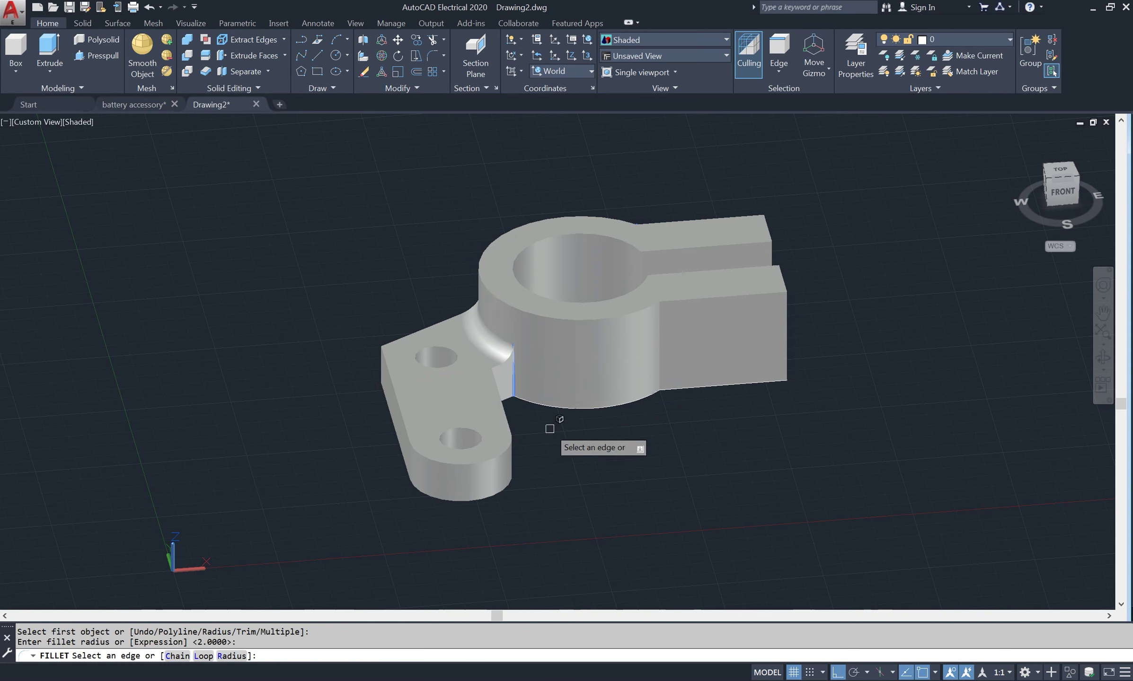
pyautogui.press('Return')
# - Fillet the junction edge on the far side with radius 2, ending in SE Isometric view
pyautogui.click(1108, 358)
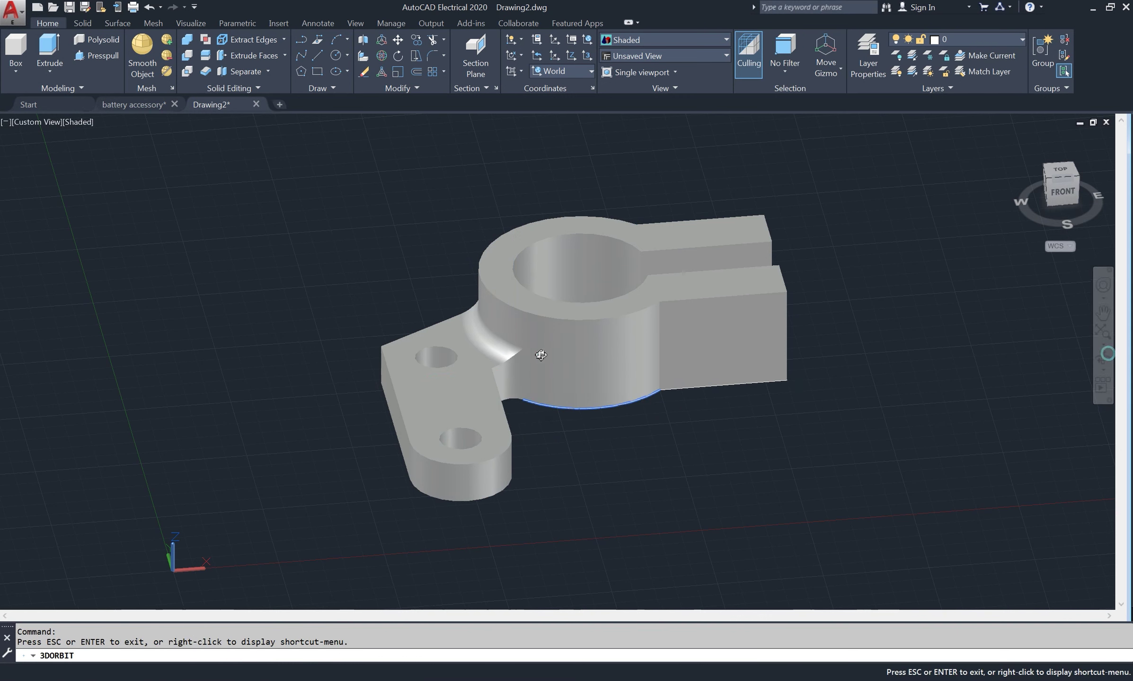
pyautogui.moveTo(536, 422); pyautogui.dragTo(589, 349)
pyautogui.rightClick(657, 202)
pyautogui.click(684, 205)
pyautogui.write('f')
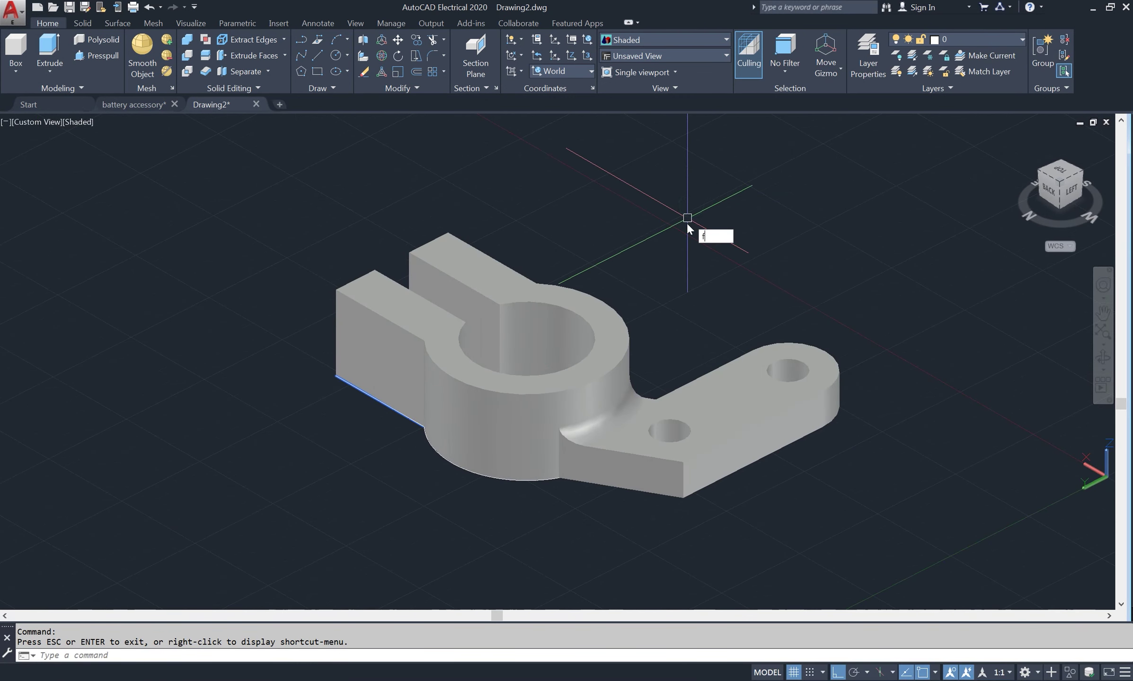
pyautogui.press('Return')
pyautogui.press('r')
pyautogui.press('Return')
pyautogui.write('2')
pyautogui.press('Return')
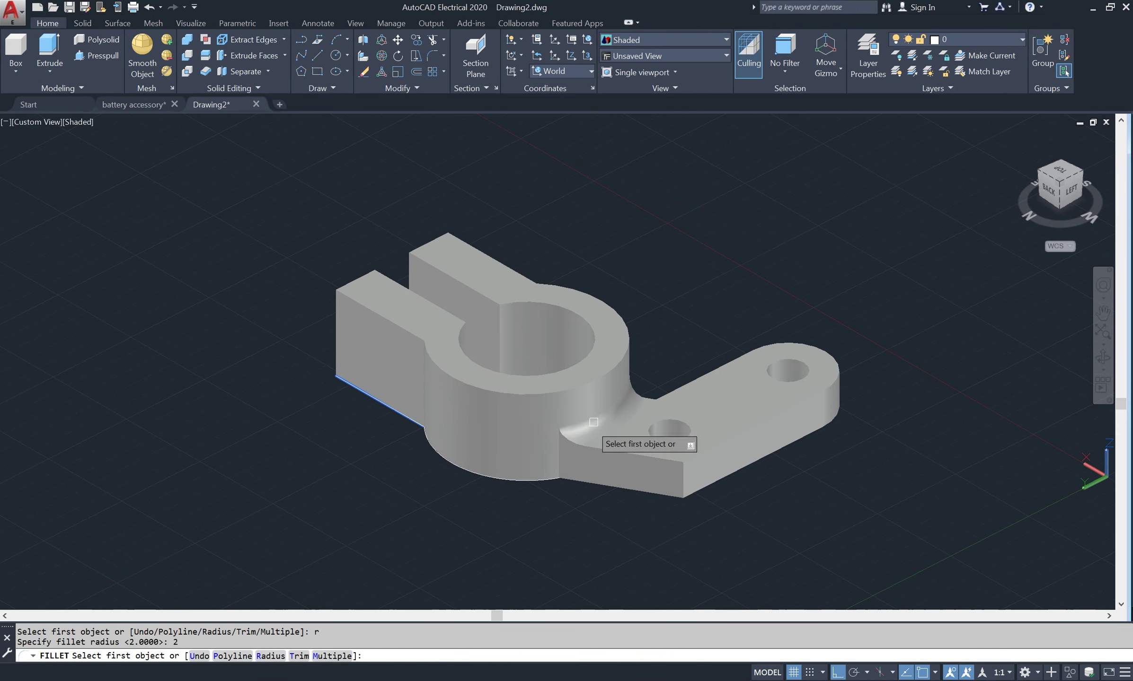
pyautogui.click(560, 455)
pyautogui.press('Return')
pyautogui.press('Return')
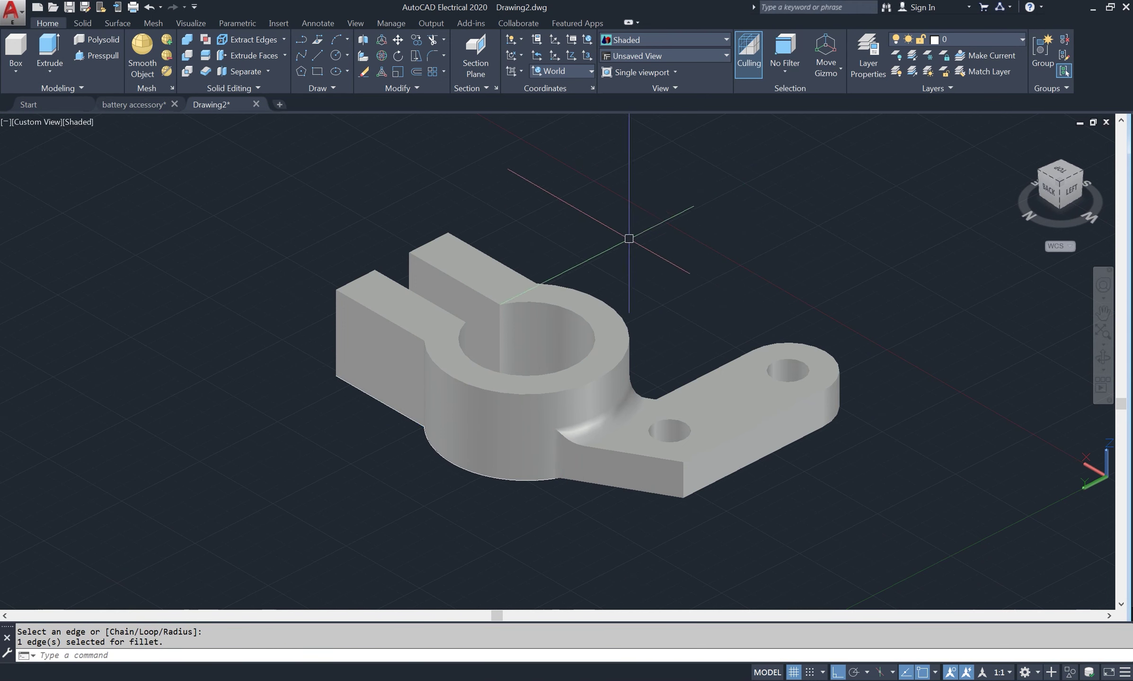
pyautogui.click(1080, 175)
pyautogui.click(1081, 173)
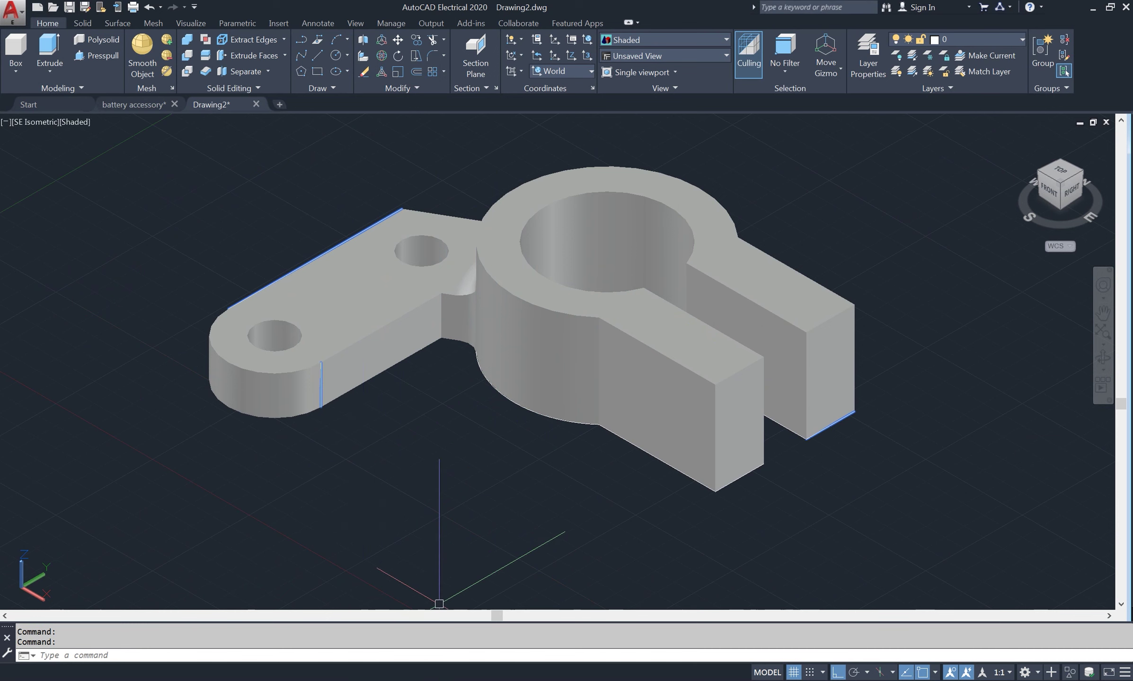
# - Check the reference image, then display the clamp in 2D Wireframe
pyautogui.hotkey('alt', 'Tab')
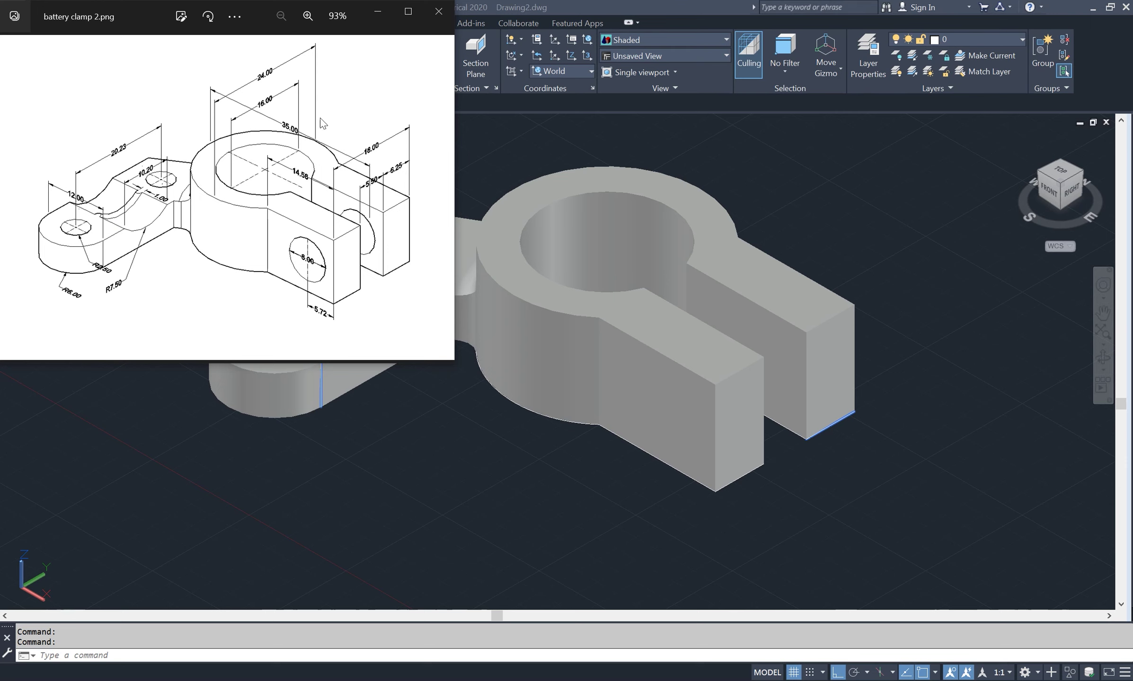
pyautogui.click(526, 156)
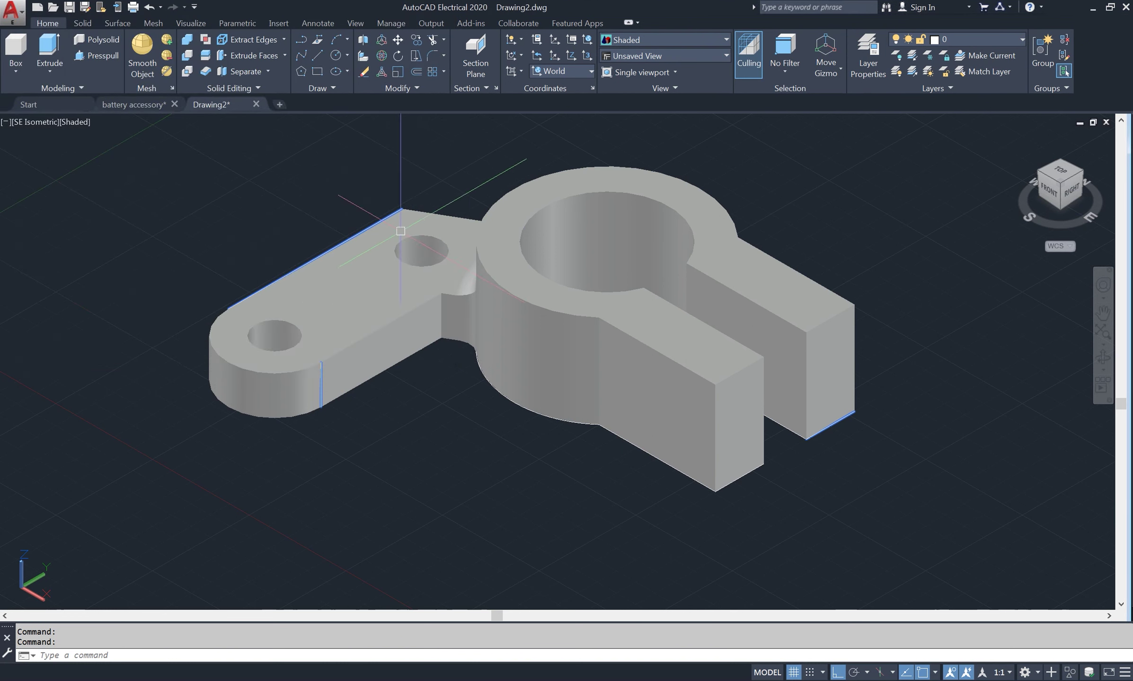
pyautogui.click(83, 122)
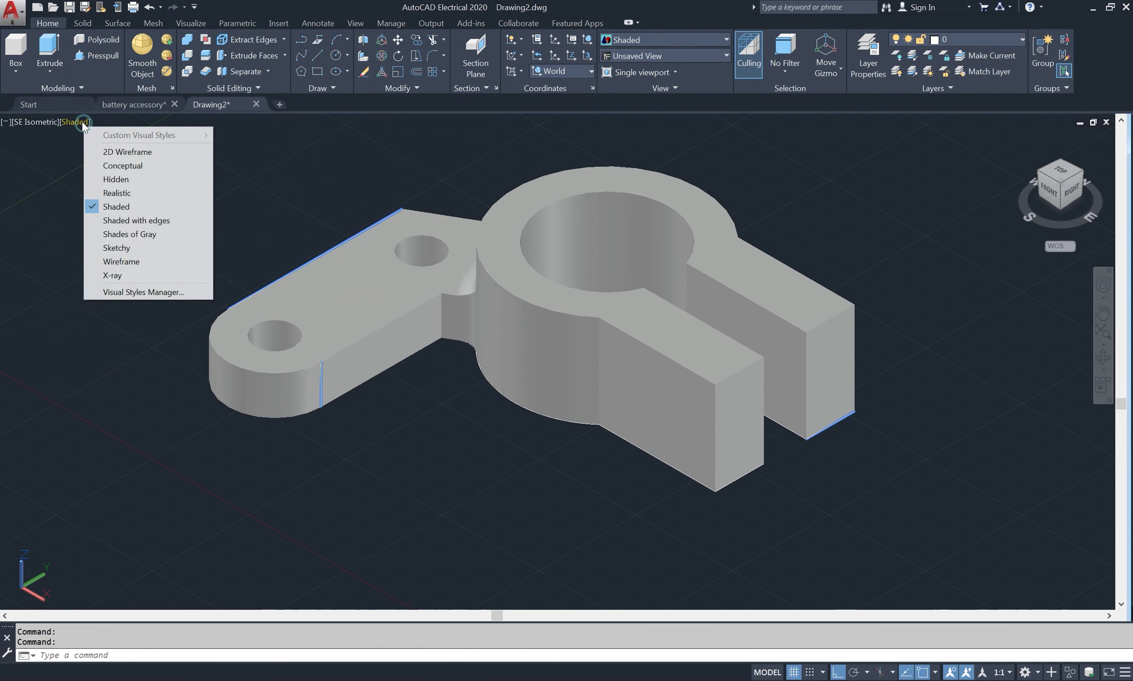
pyautogui.click(114, 150)
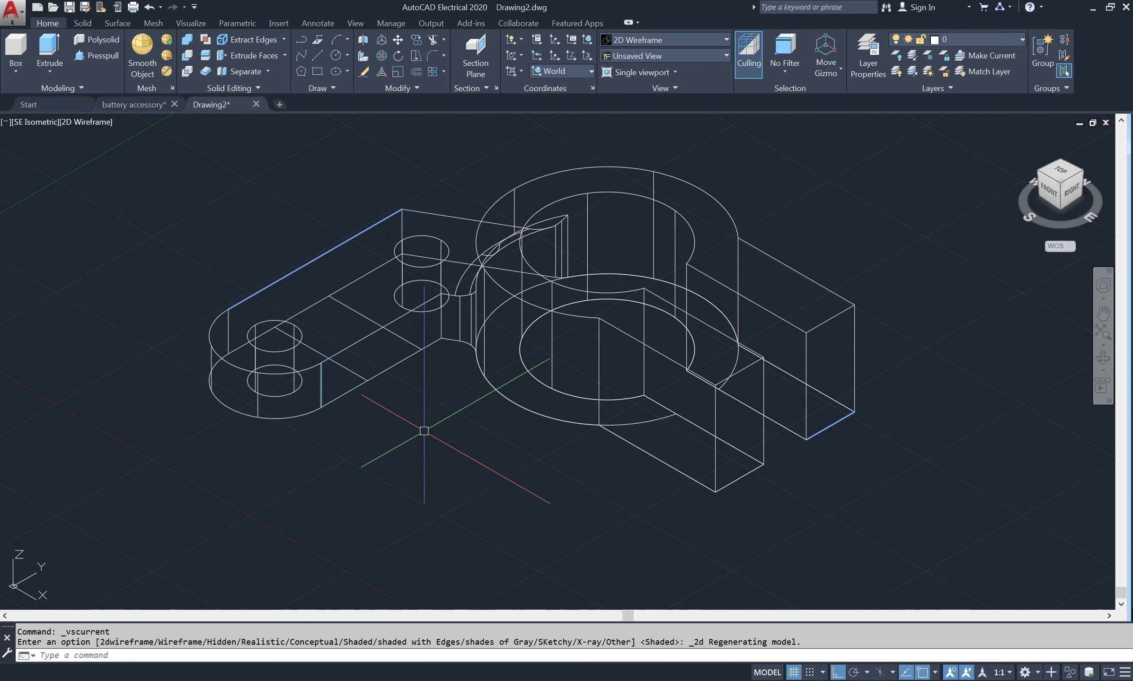
# - Draw a short two-point guide polyline on the arm
pyautogui.write('Pl')
pyautogui.press('Return')
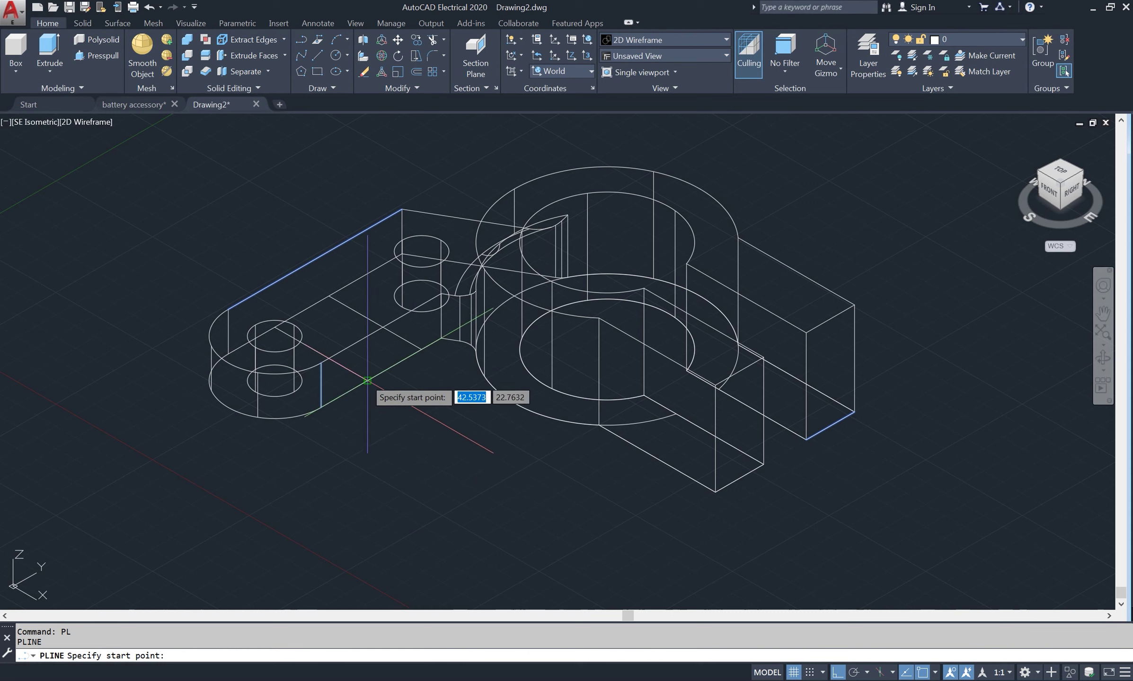
pyautogui.click(367, 381)
pyautogui.click(421, 350)
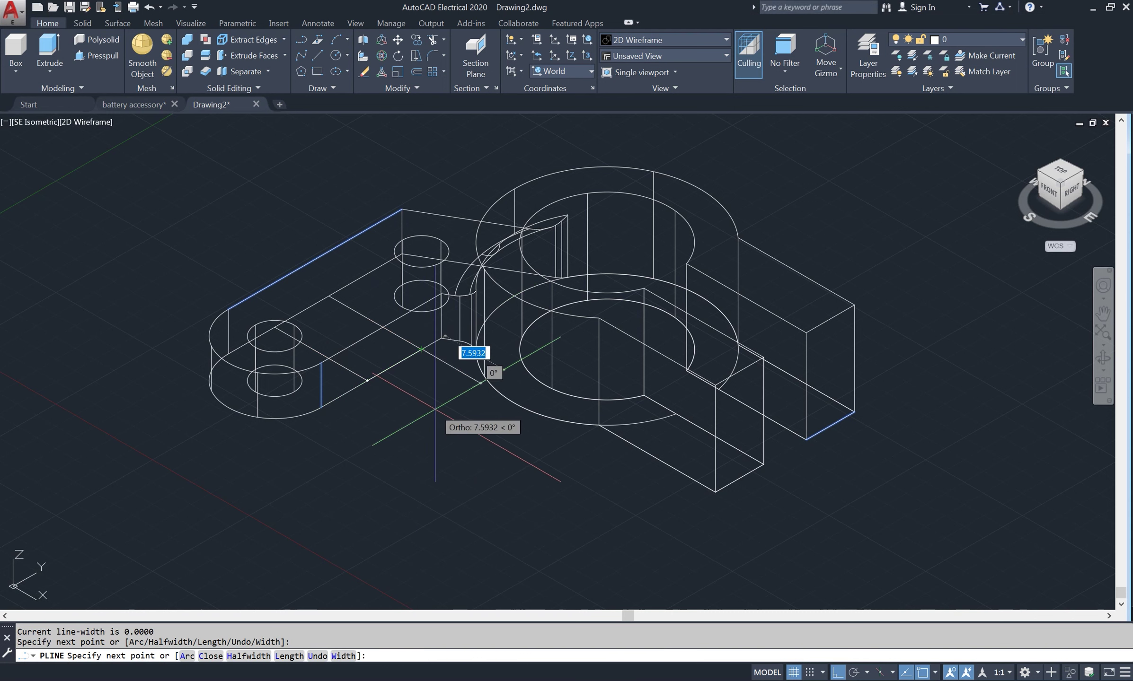
pyautogui.press('Return')
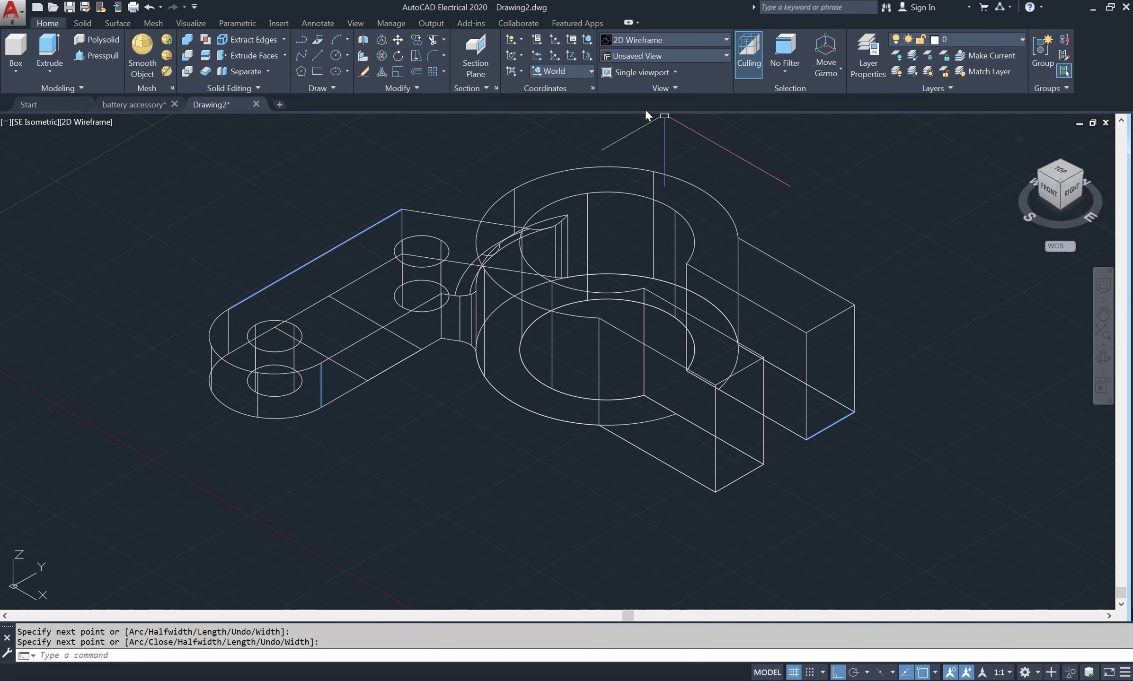
# - Align the UCS to Right and draw a 3-unit polyline upward from the arm
pyautogui.click(567, 71)
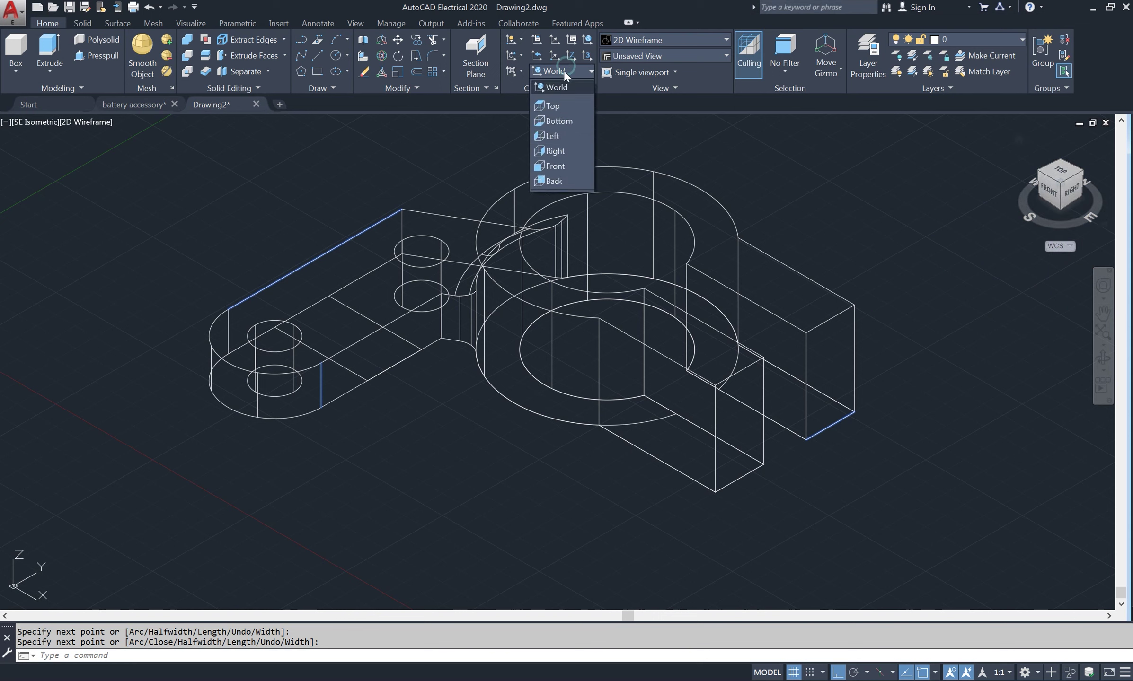
pyautogui.click(564, 152)
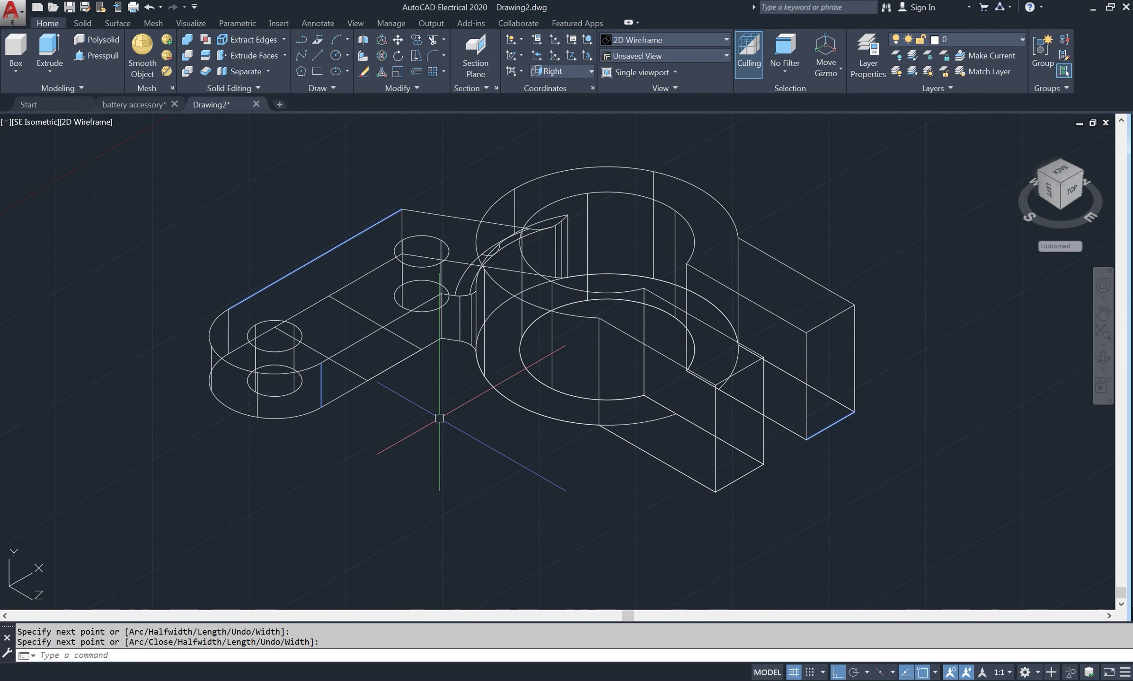
pyautogui.write('pl')
pyautogui.press('Return')
pyautogui.write('PL')
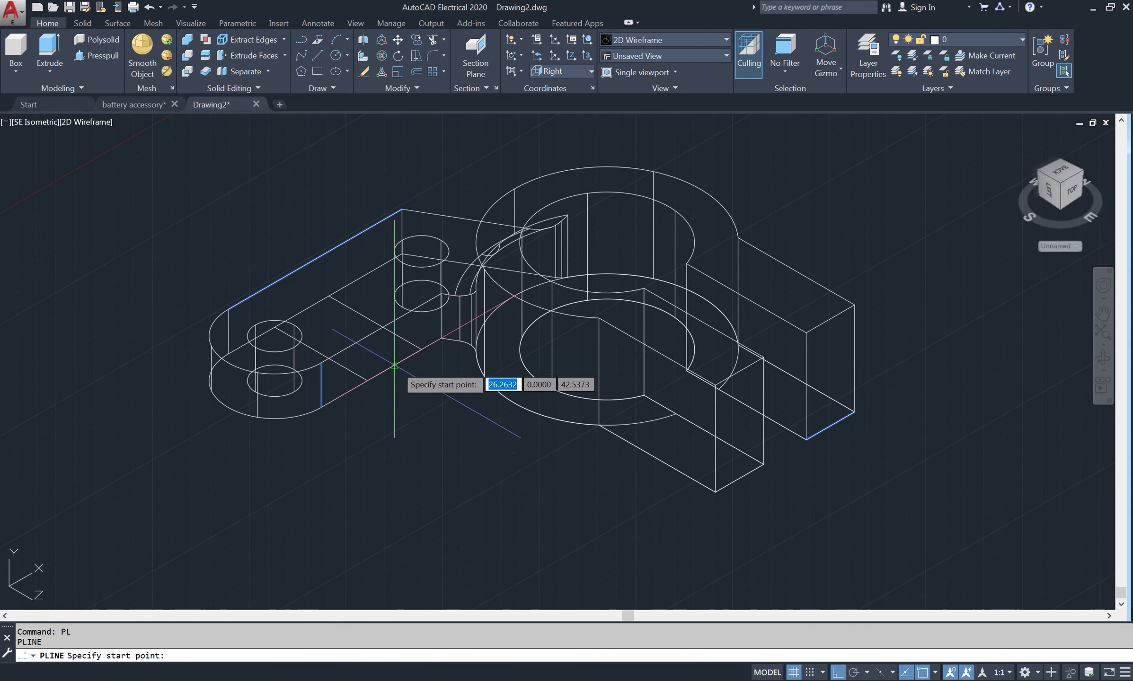
pyautogui.click(394, 365)
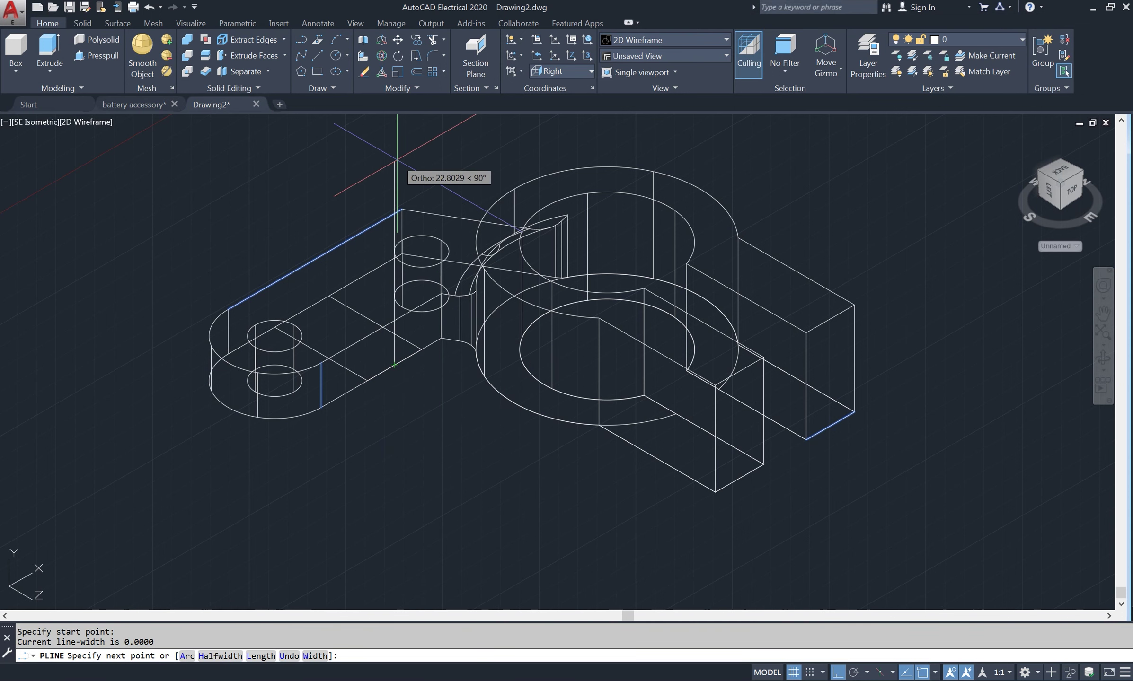
pyautogui.write('3')
pyautogui.press('Return')
pyautogui.write('C')
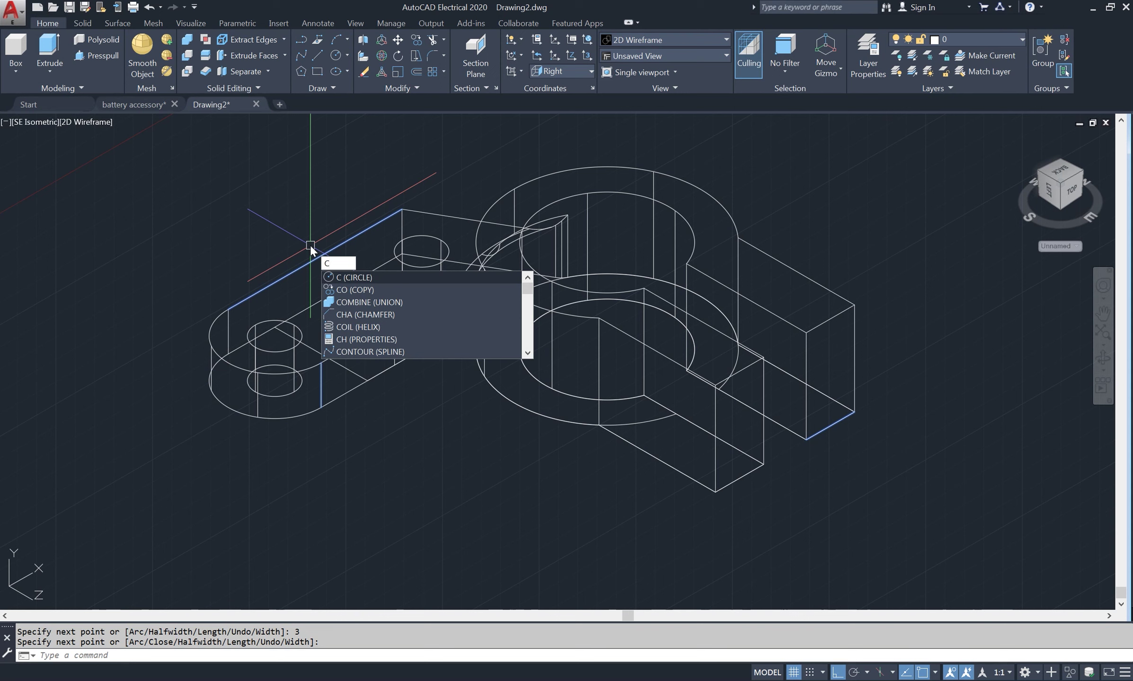
# - Draw a 2-point circle of diameter 15 against the arm
pyautogui.press('Return')
pyautogui.write('2')
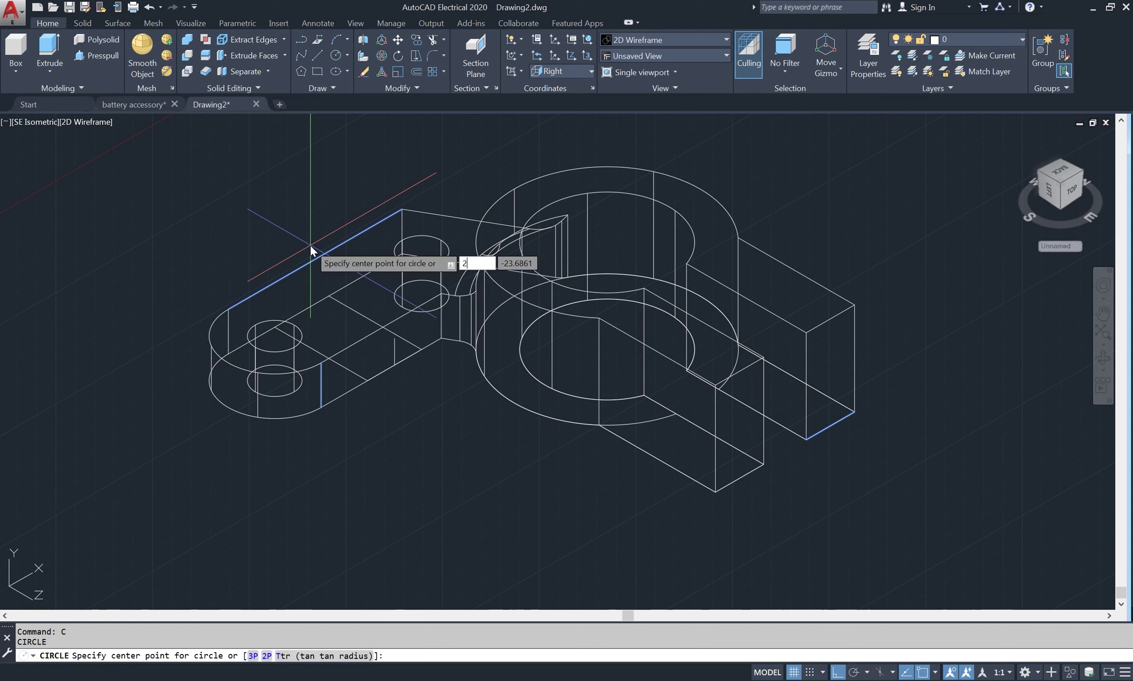
pyautogui.write('p')
pyautogui.press('Return')
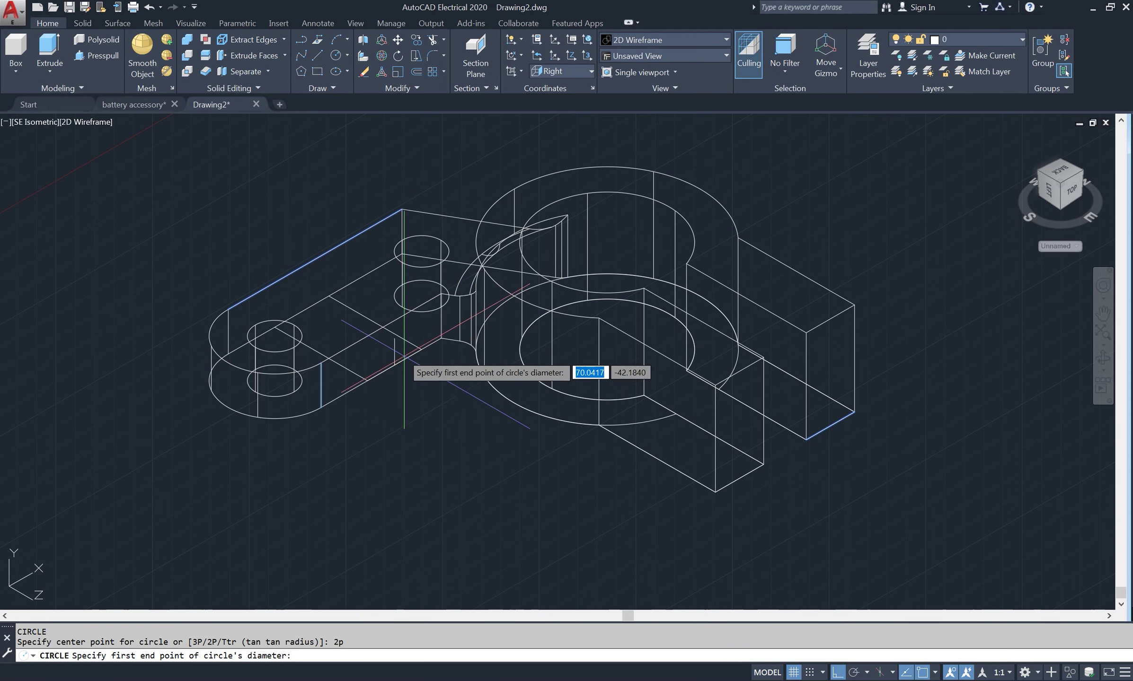
pyautogui.click(371, 352)
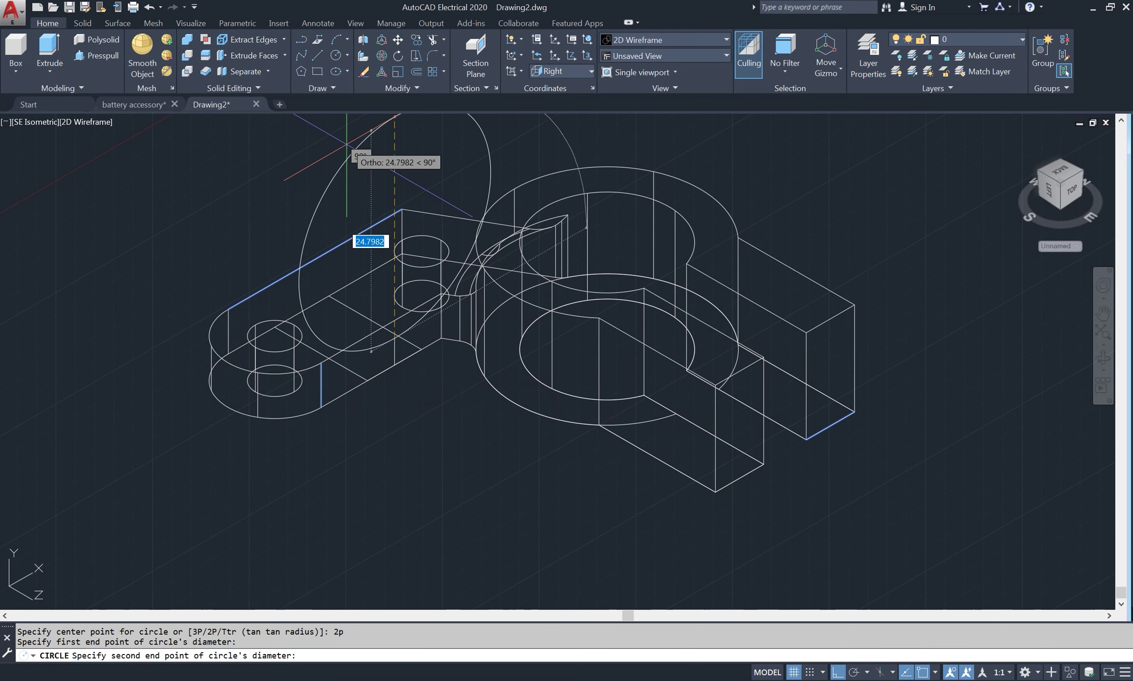
pyautogui.write('15')
pyautogui.press('Return')
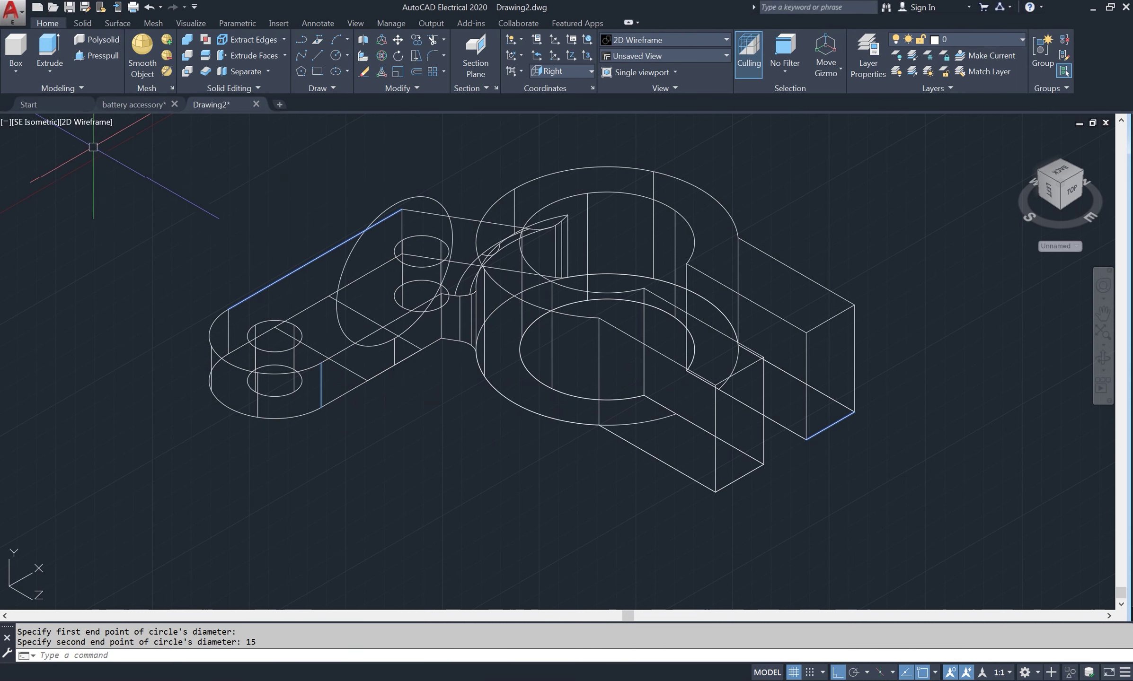
# - Switch to Shaded and extrude the 15-diameter circle to height 12
pyautogui.click(96, 122)
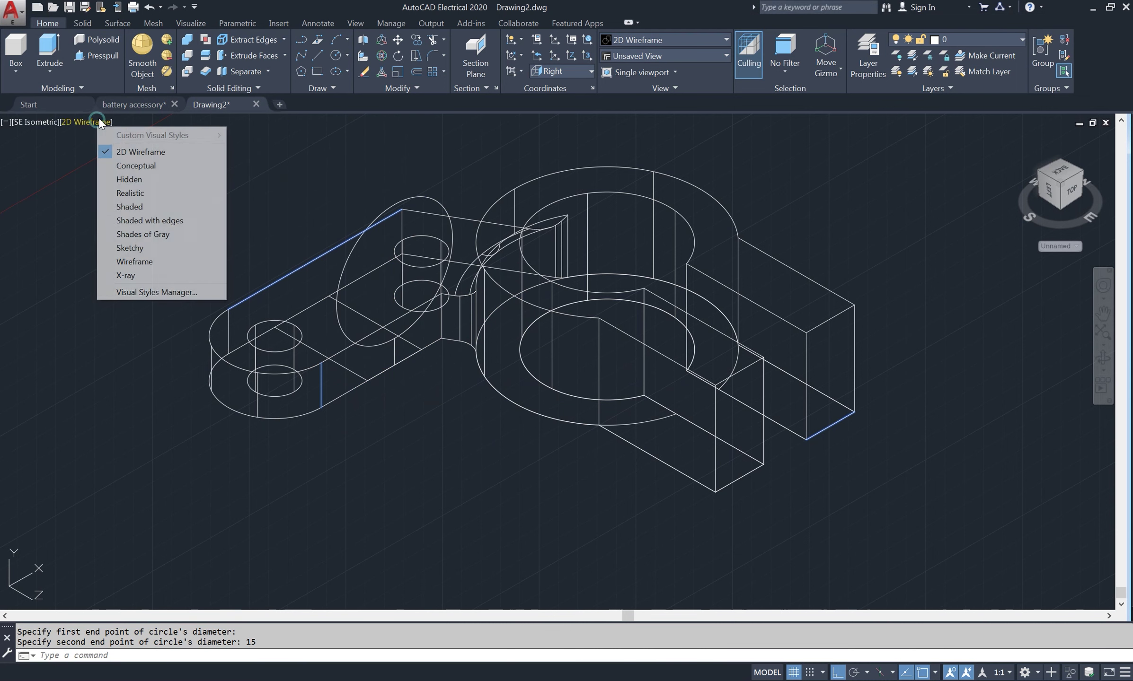
pyautogui.click(132, 207)
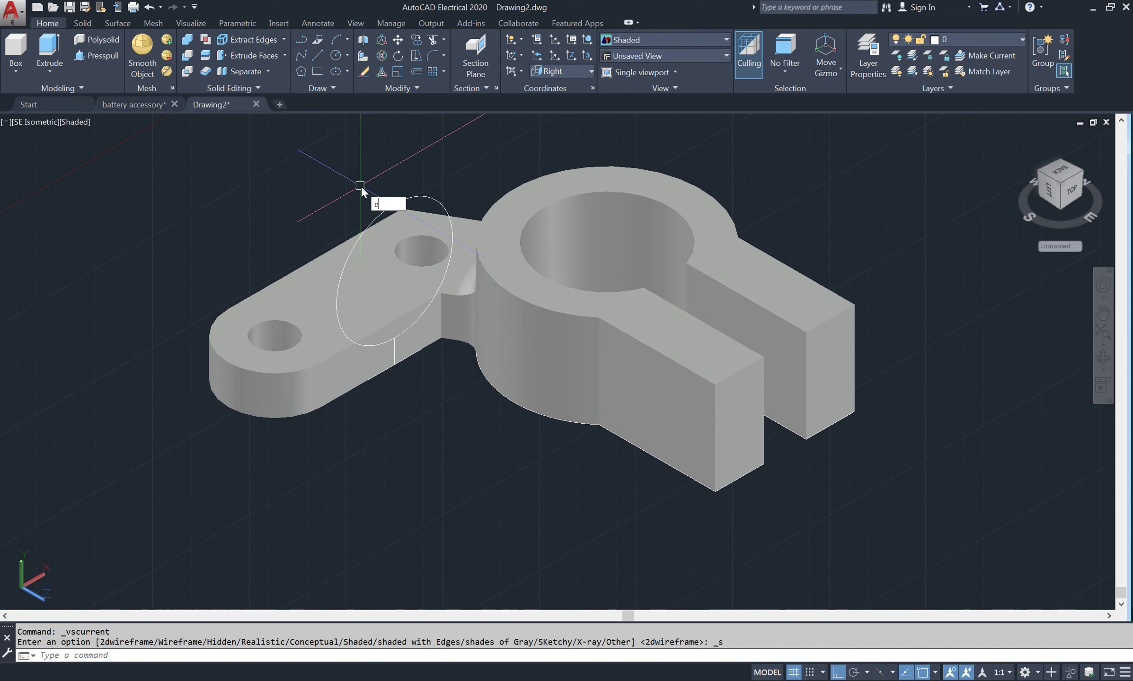
pyautogui.write('ext')
pyautogui.press('Return')
pyautogui.click(400, 202)
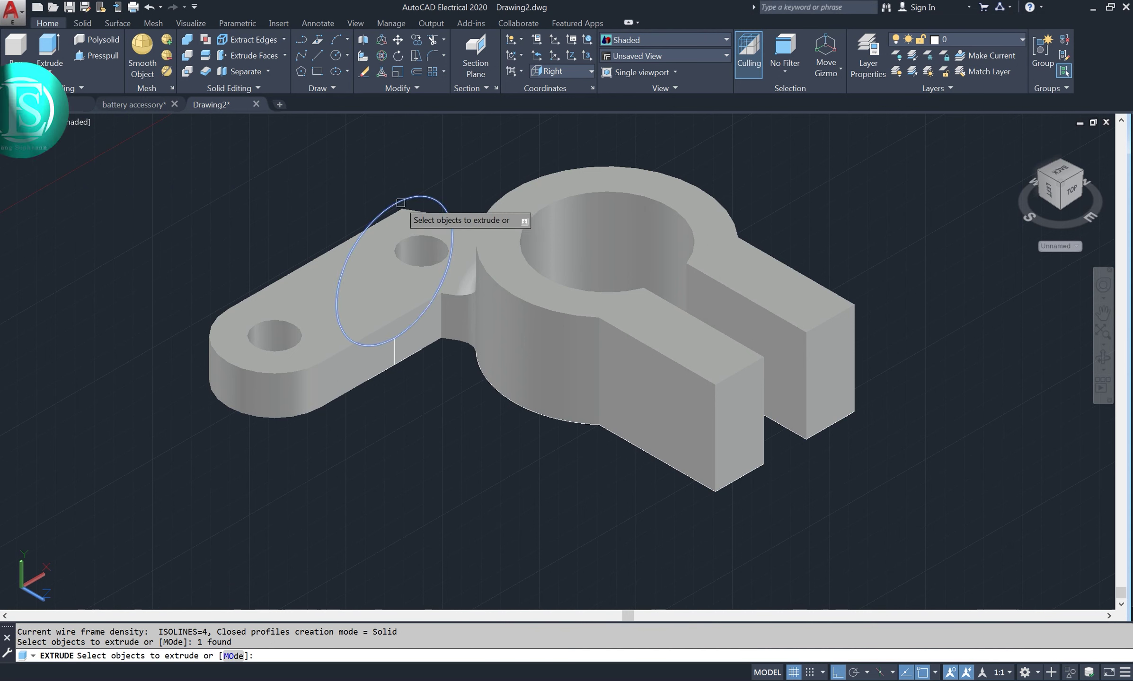
pyautogui.press('Return')
pyautogui.write('12')
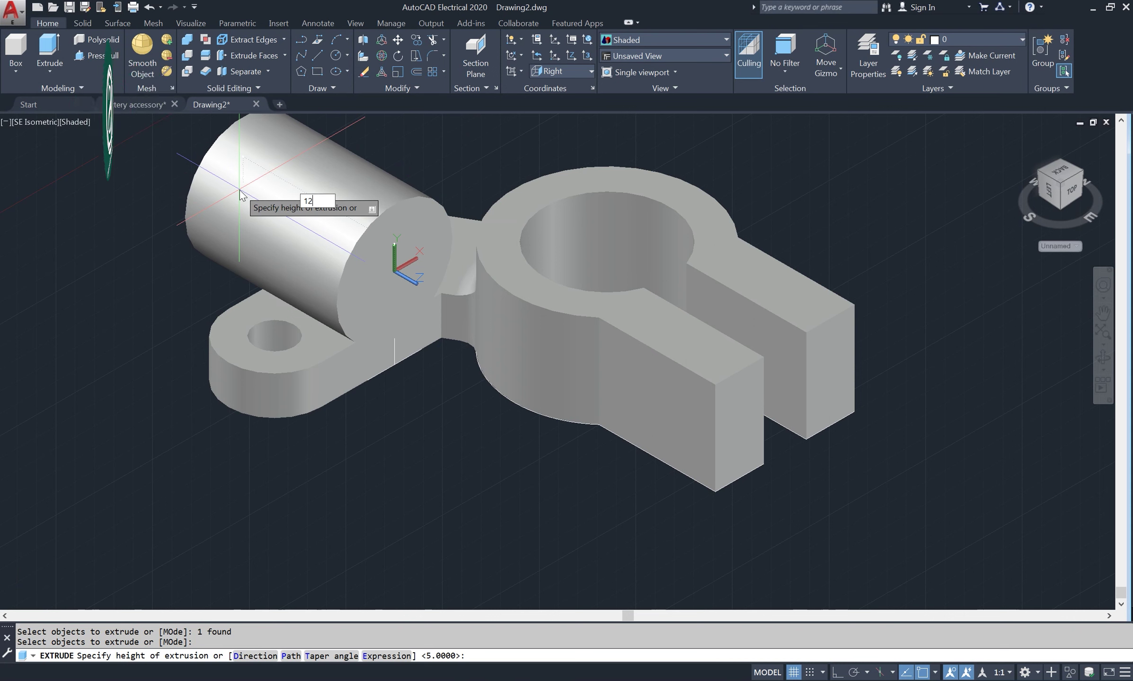
pyautogui.press('Return')
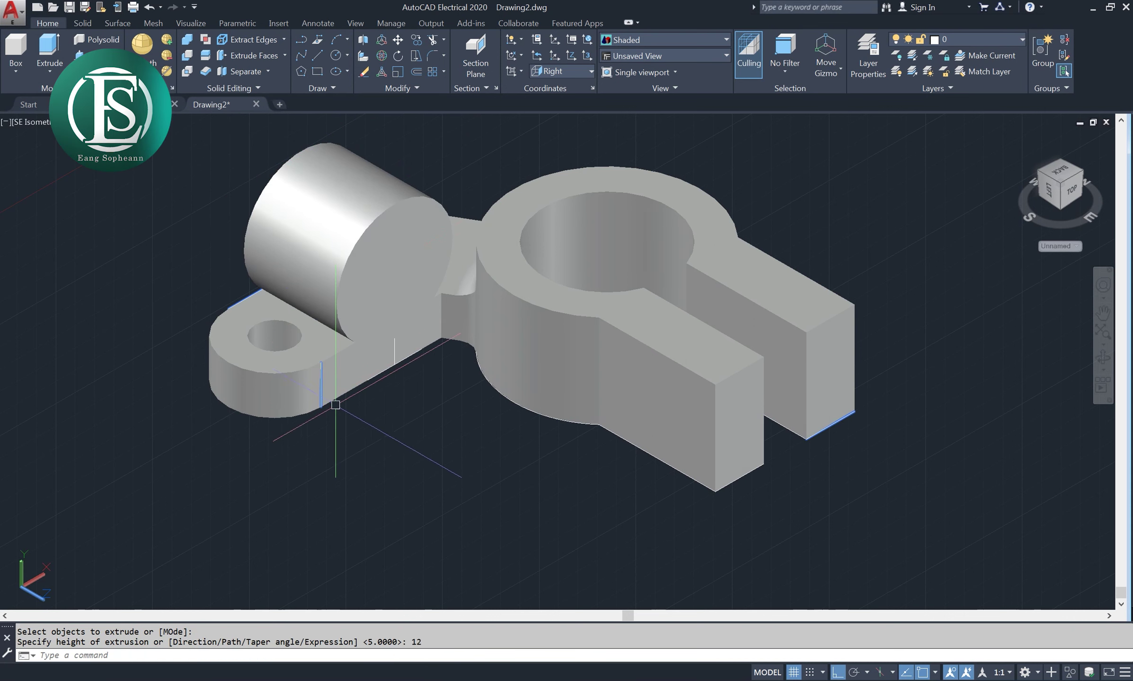
# - Subtract the cylinder from the clamp base to leave the curved saddle, then reopen the reference
pyautogui.write('su')
pyautogui.press('Return')
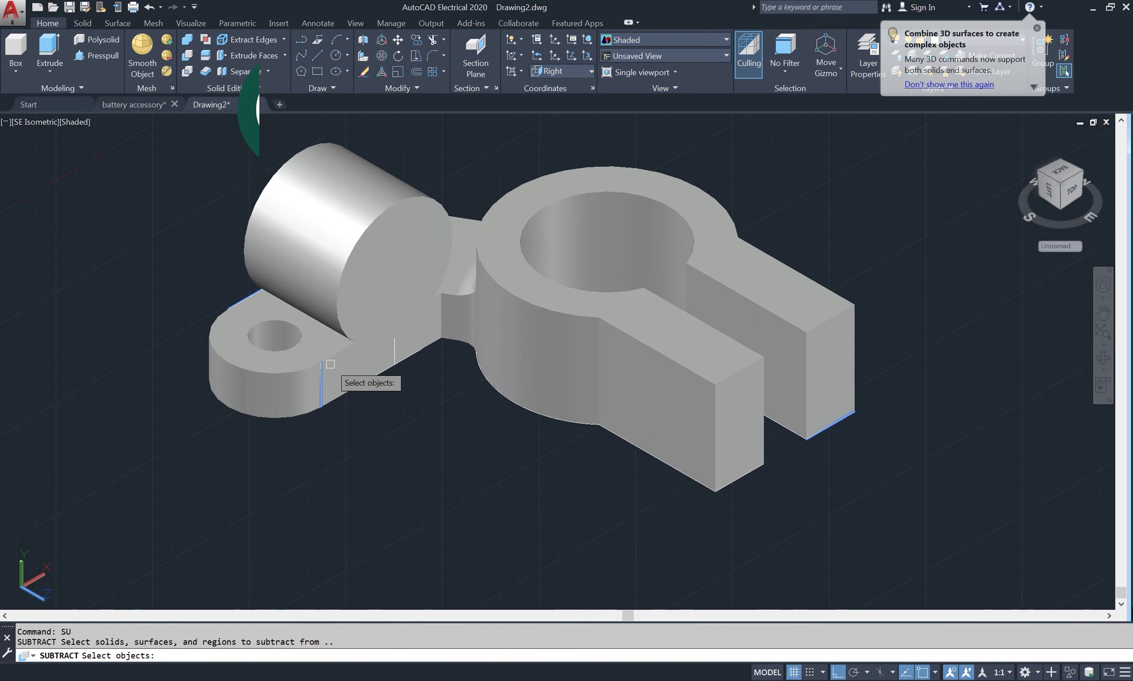
pyautogui.click(331, 363)
pyautogui.press('Return')
pyautogui.click(335, 292)
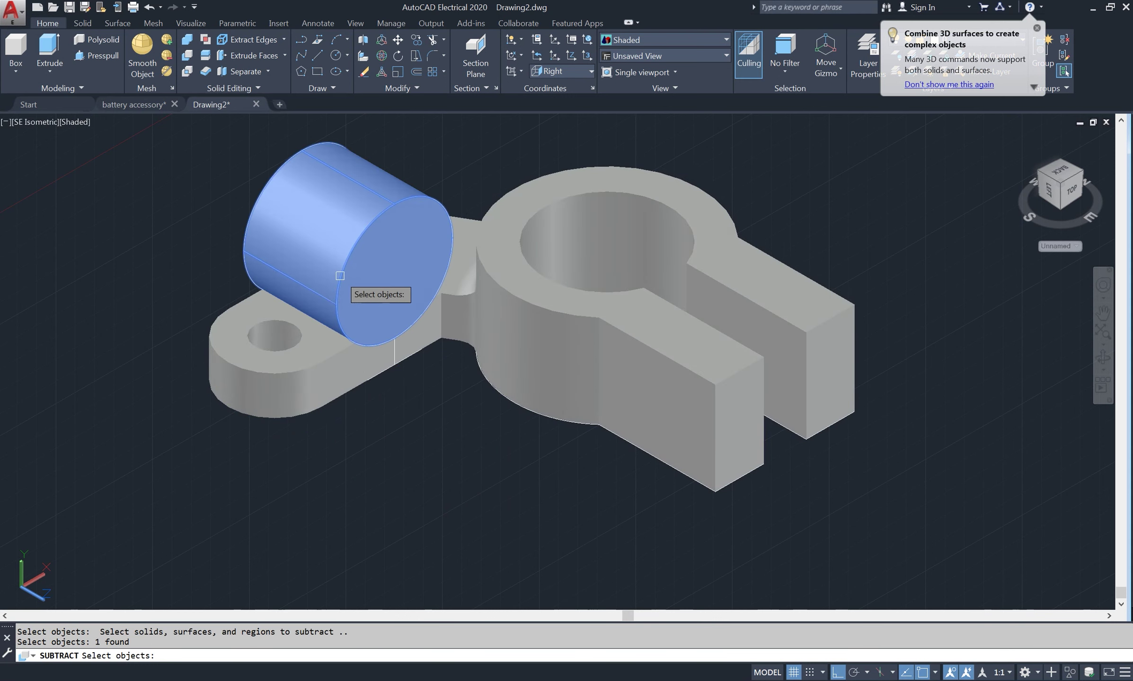
pyautogui.press('Return')
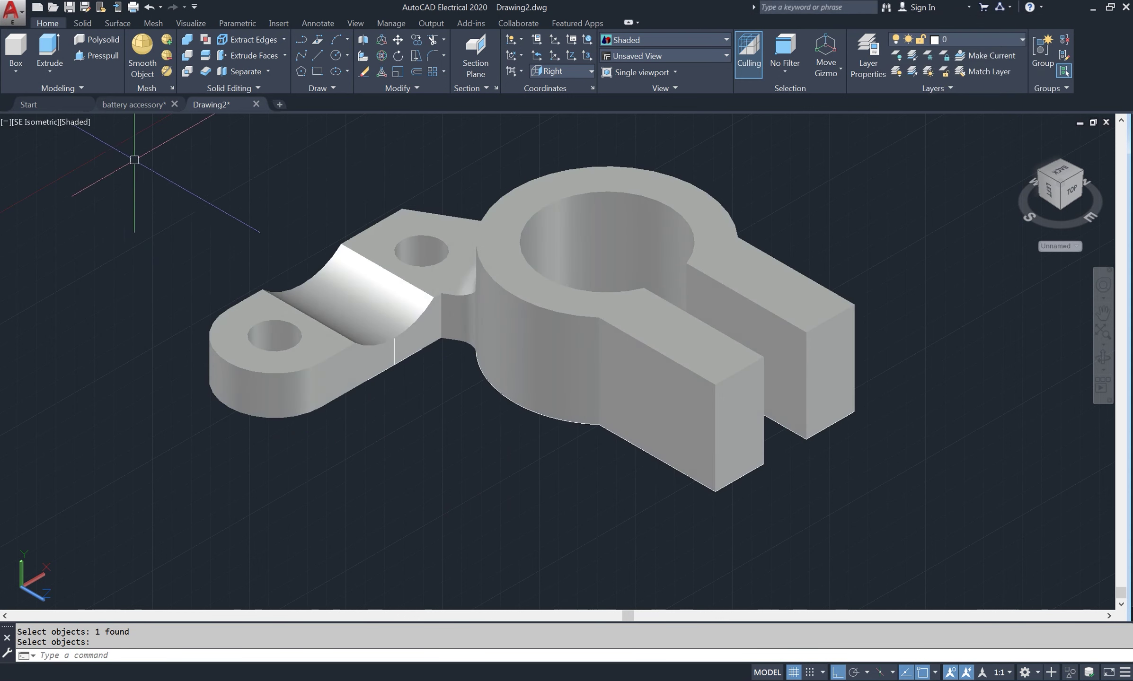
pyautogui.click(79, 123)
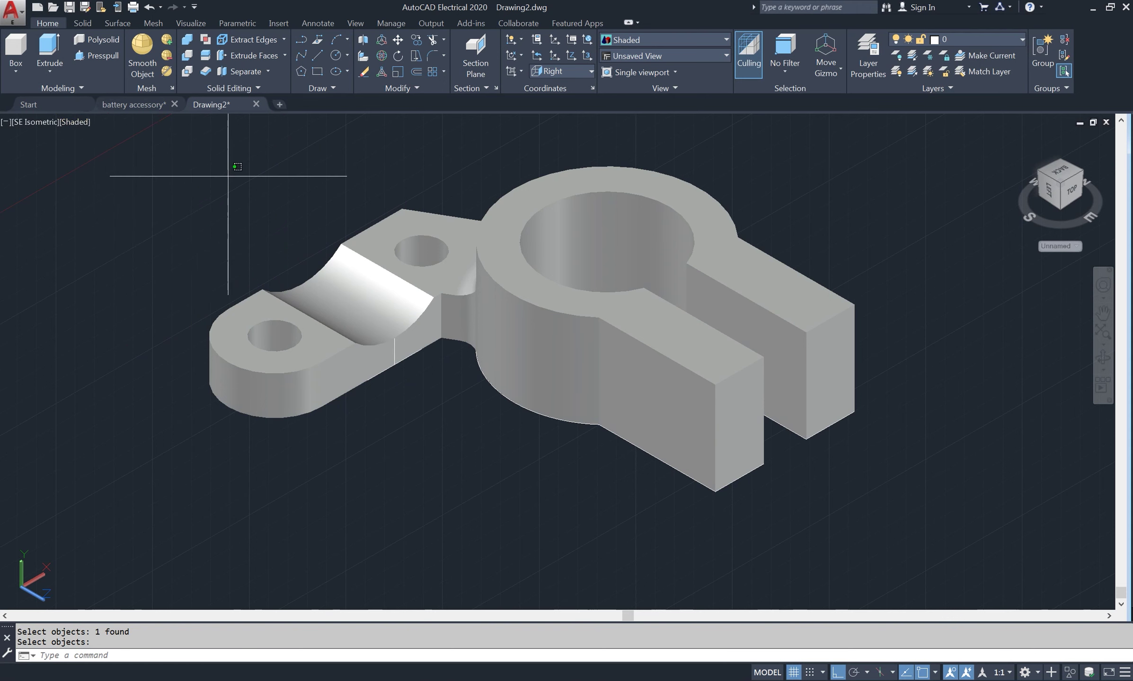
pyautogui.click(298, 176)
pyautogui.click(329, 480)
pyautogui.click(451, 676)
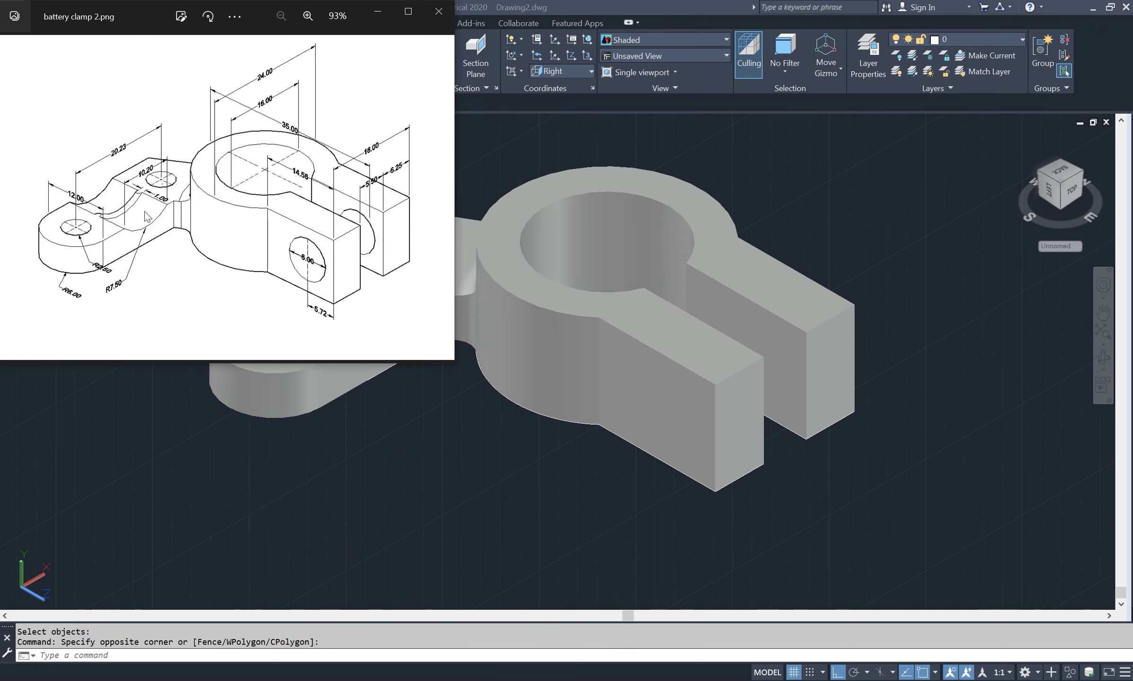
pyautogui.click(513, 161)
# - In 2D Wireframe, draw a 3-point arc along the saddle toward the hole
pyautogui.click(87, 122)
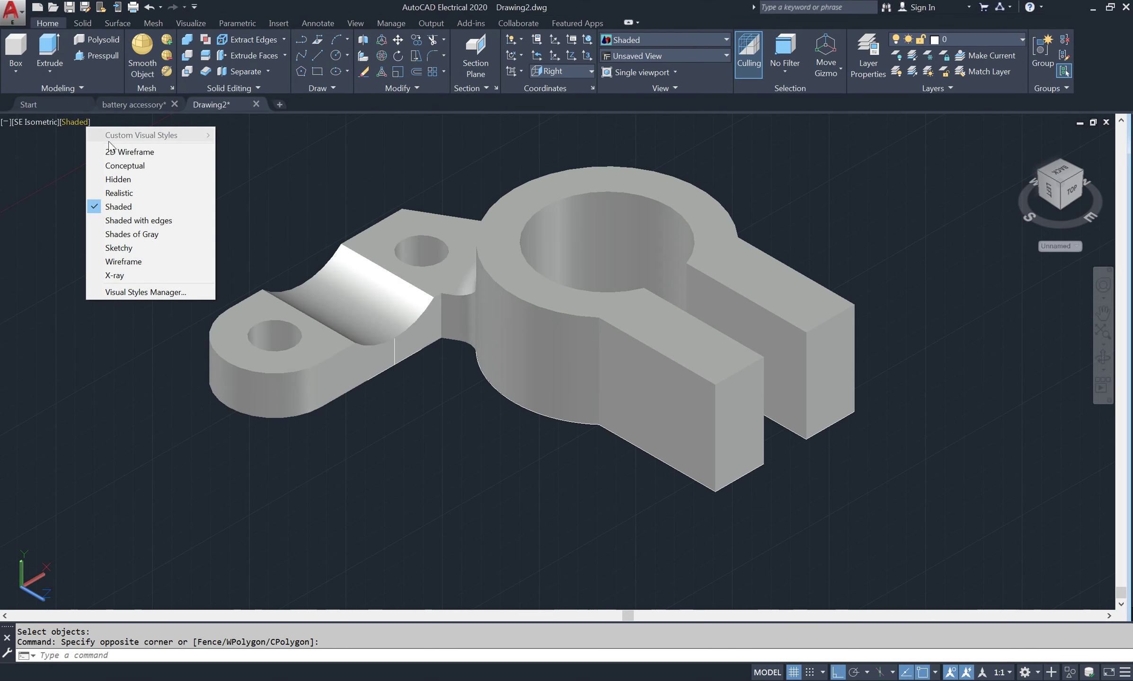
pyautogui.click(142, 151)
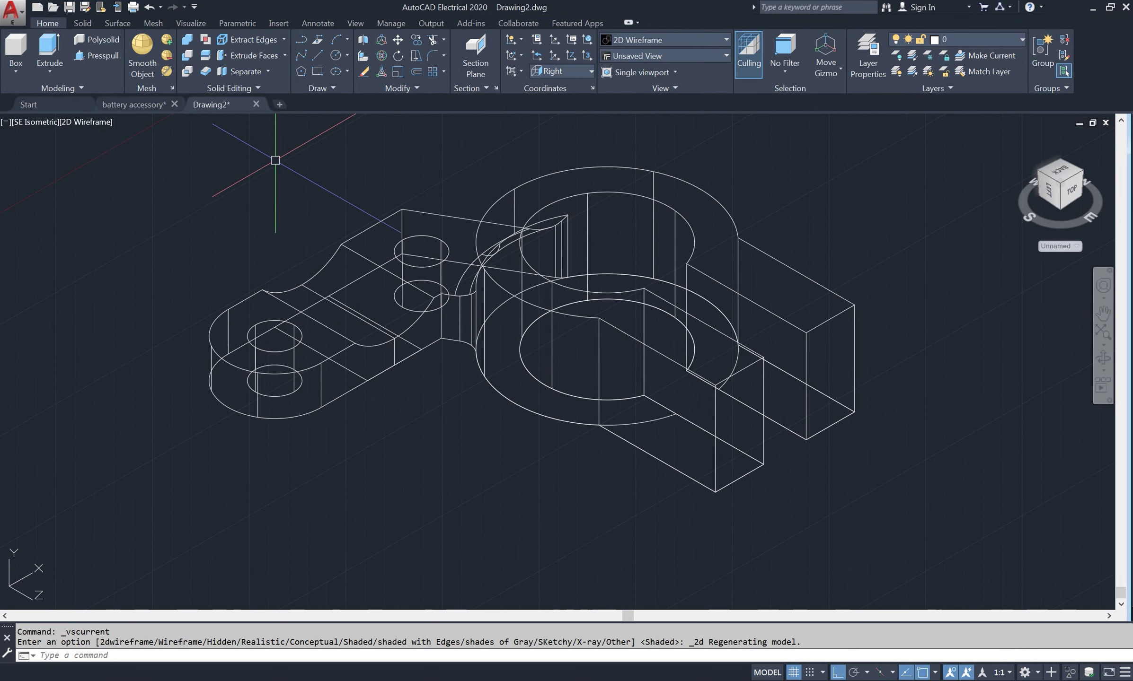
pyautogui.write('A')
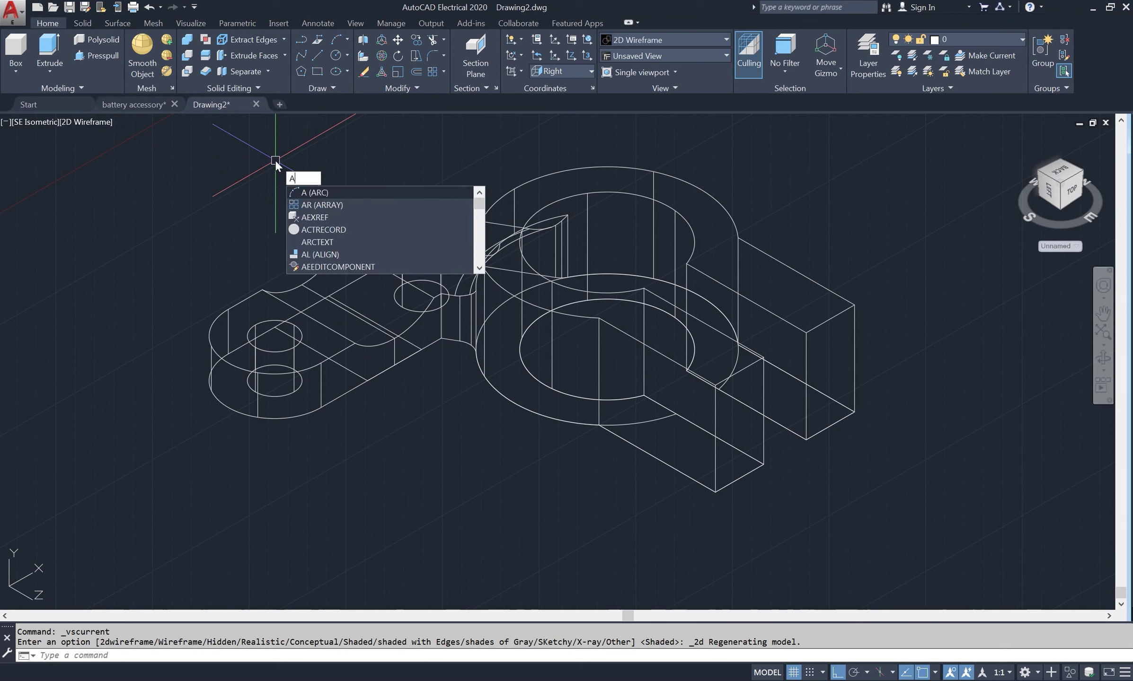
pyautogui.write('R')
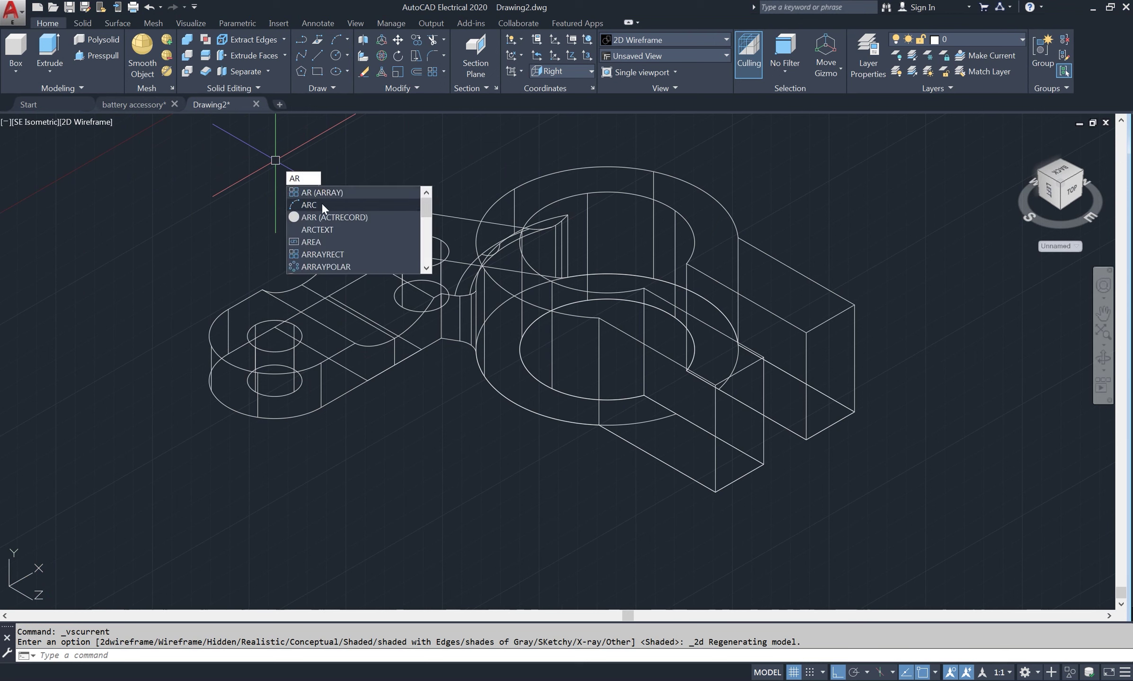
pyautogui.click(321, 203)
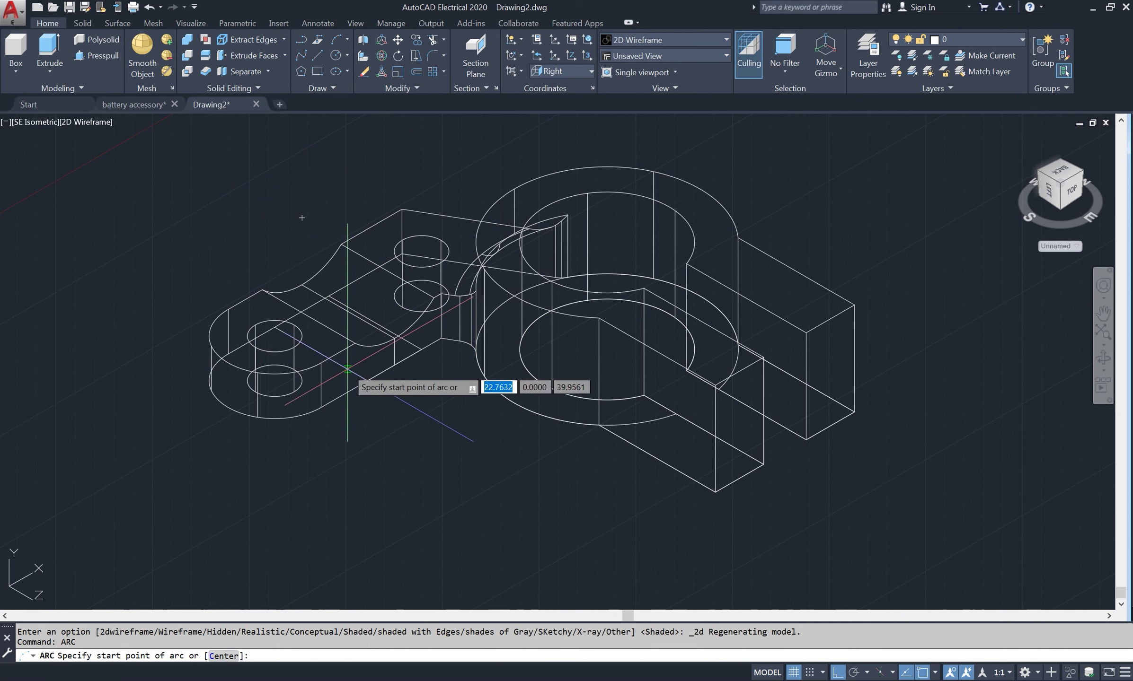
pyautogui.click(355, 342)
pyautogui.scroll(4, 402, 360)
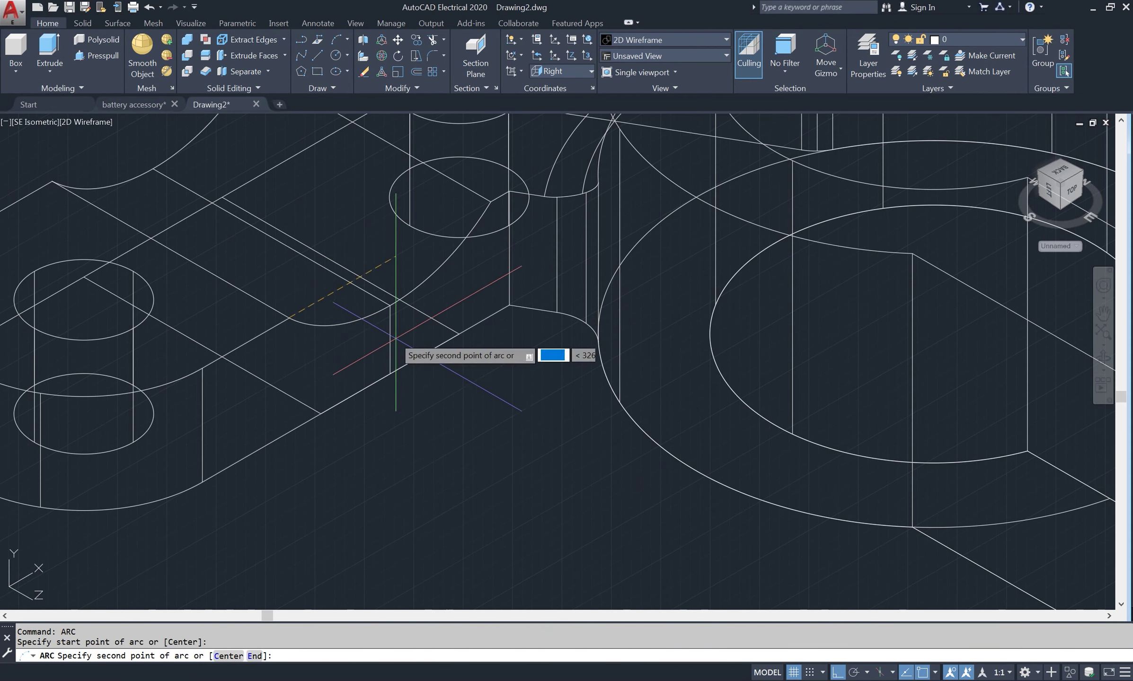
pyautogui.click(389, 306)
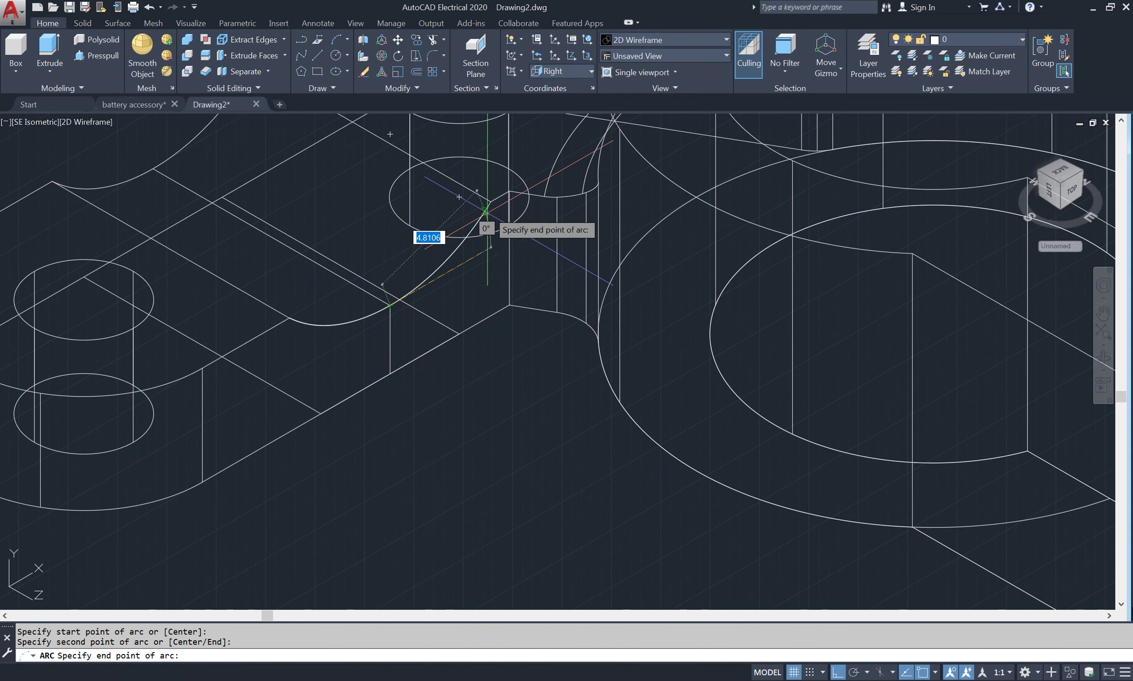
pyautogui.click(490, 201)
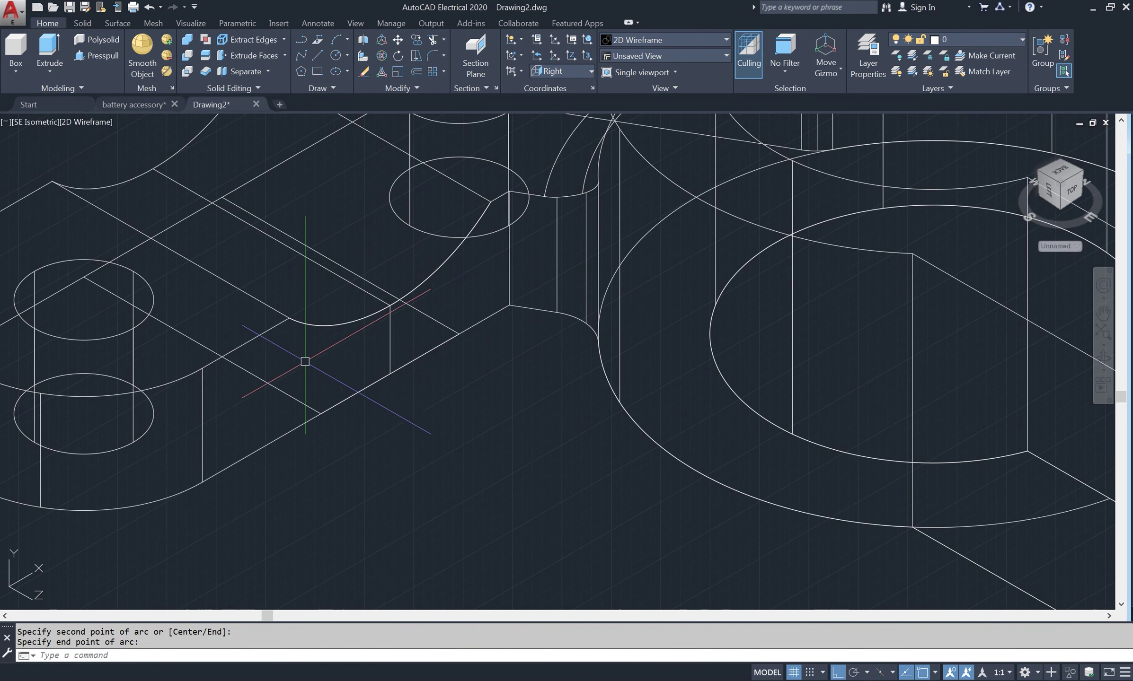
# - Return the UCS to World and draw a diameter-1 circle at the arc's end
pyautogui.click(551, 71)
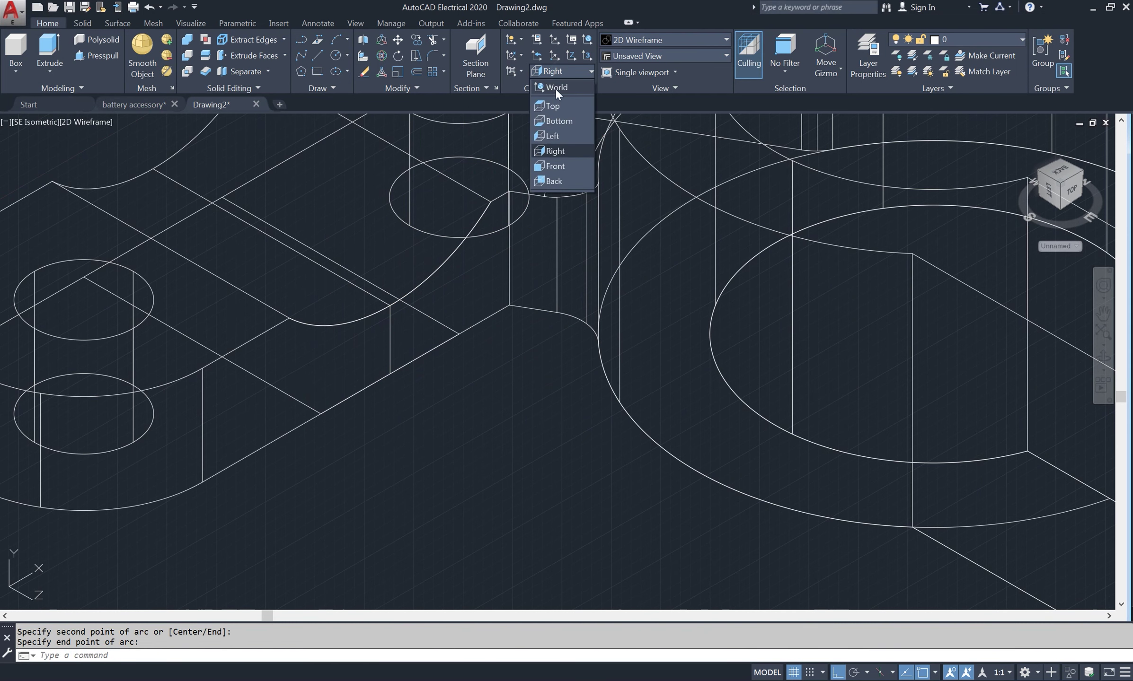
pyautogui.click(555, 88)
pyautogui.scroll(2, 497, 312)
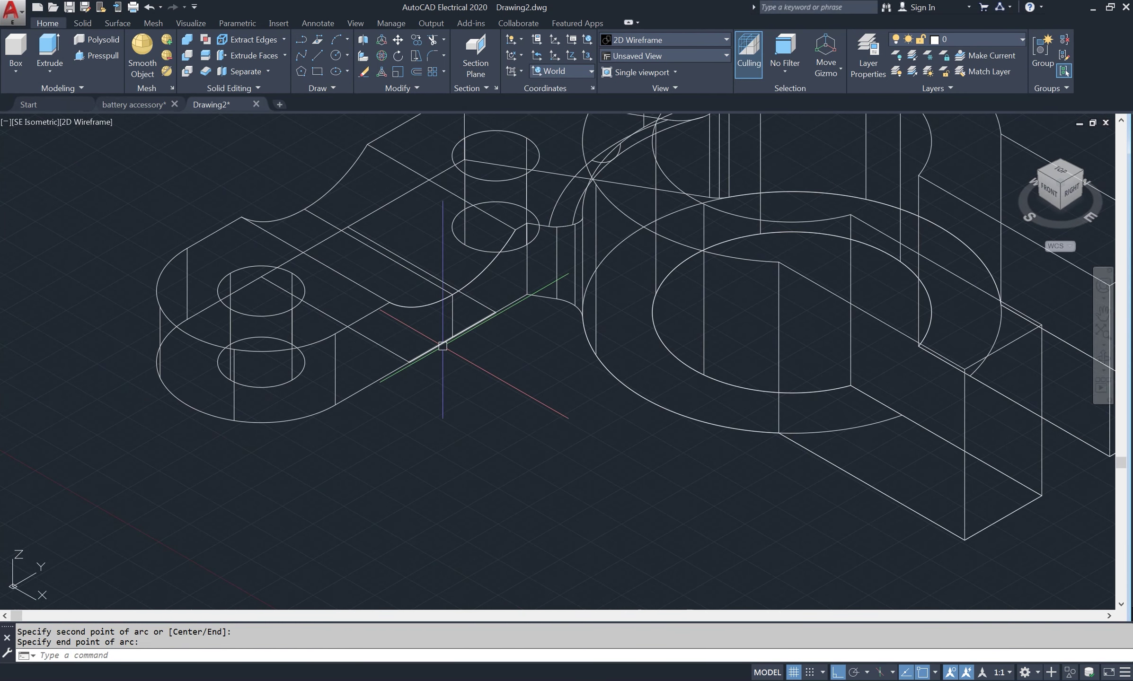
pyautogui.write('C')
pyautogui.press('Return')
pyautogui.click(390, 303)
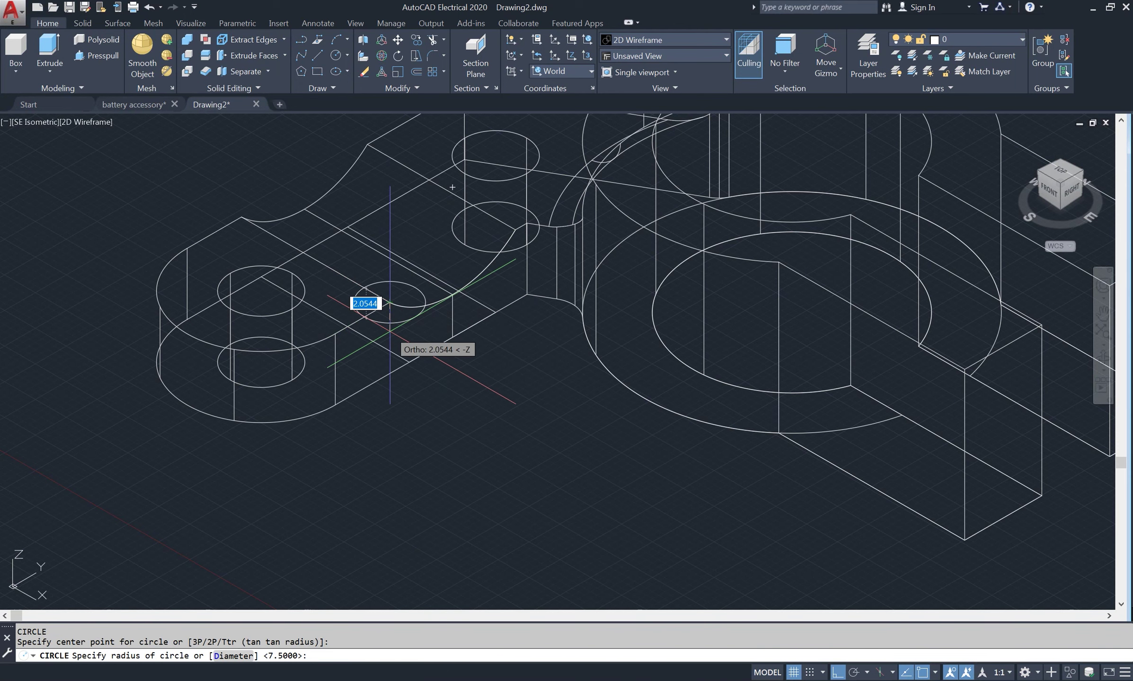
pyautogui.write('1')
pyautogui.press('Return')
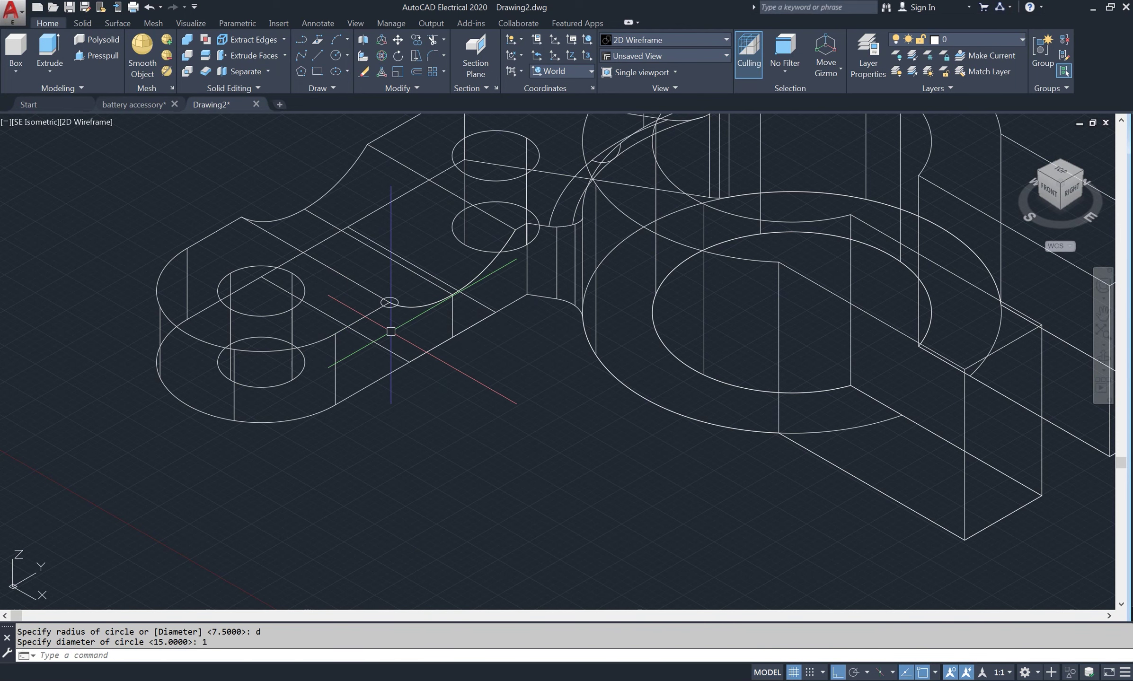
pyautogui.scroll(2, 400, 312)
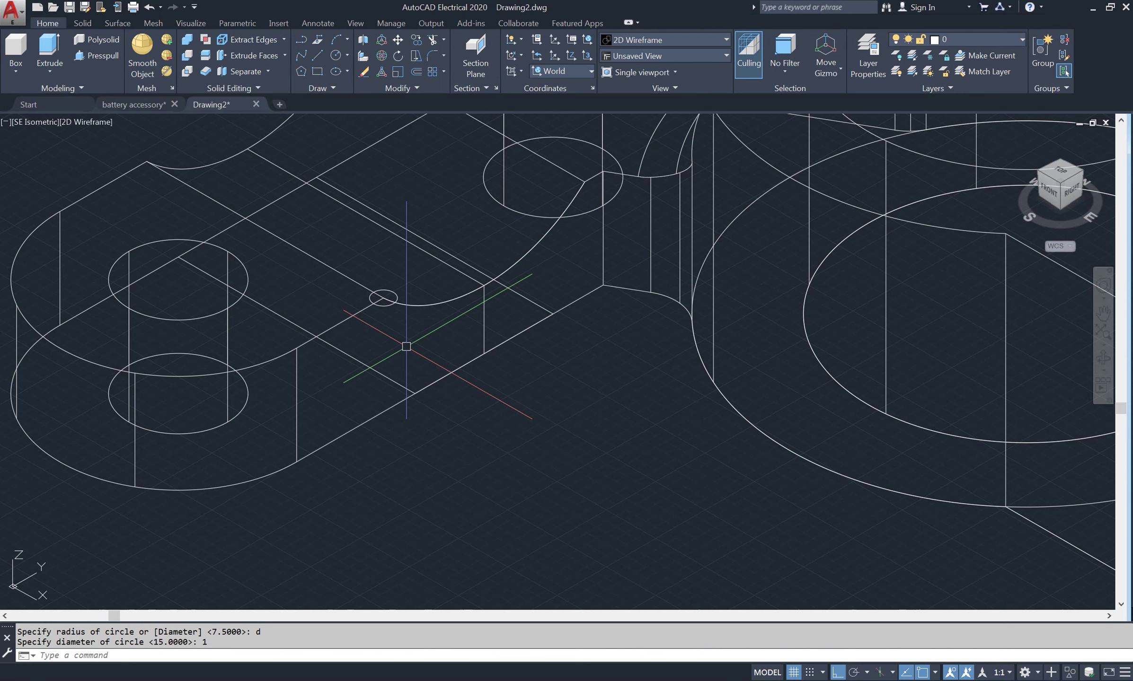
pyautogui.write('SWEE')
# - Sweep the diameter-1 circle along the arc to form a thin tube
pyautogui.press('Return')
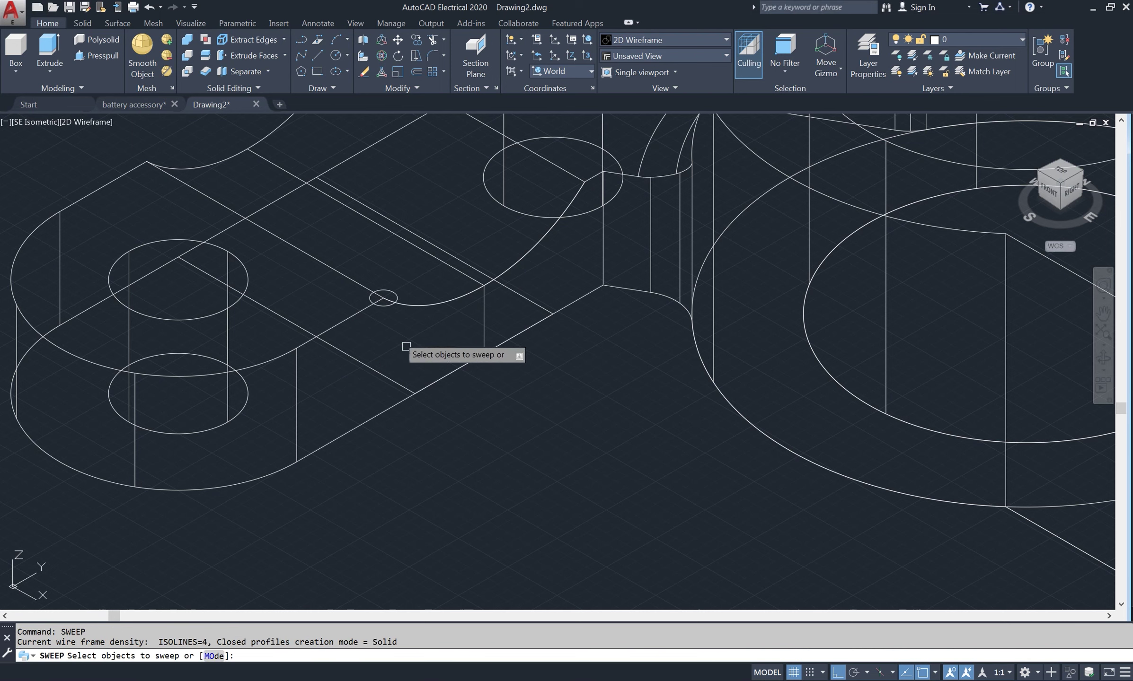
pyautogui.click(374, 292)
pyautogui.press('Return')
pyautogui.click(425, 307)
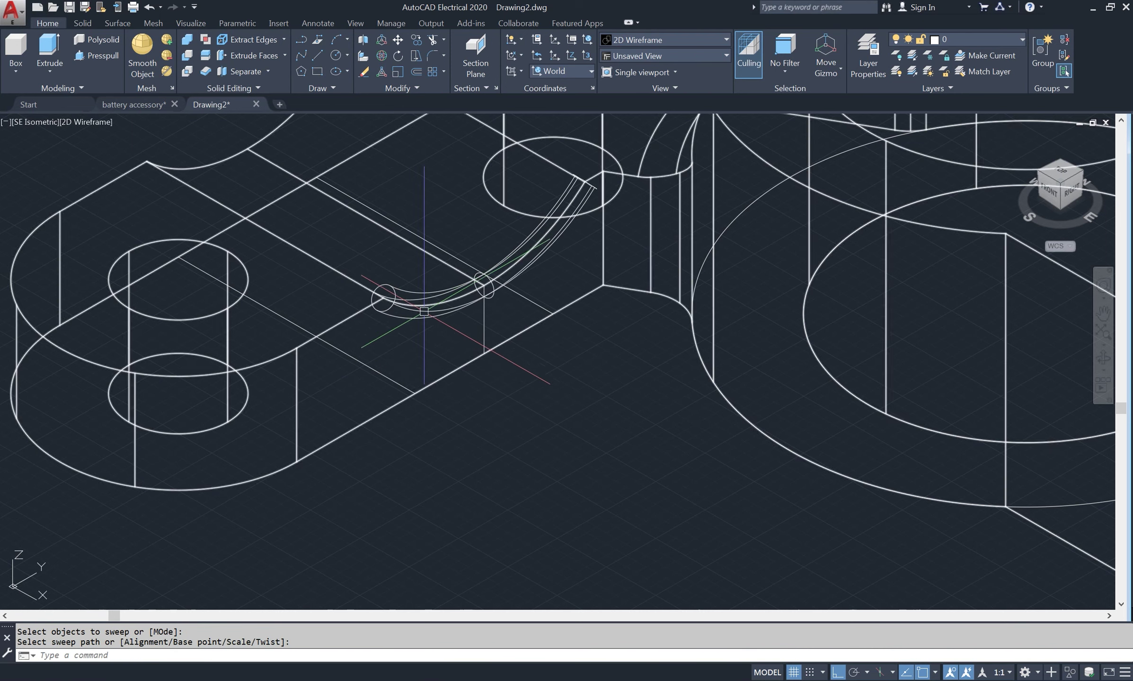
pyautogui.scroll(-2, 408, 347)
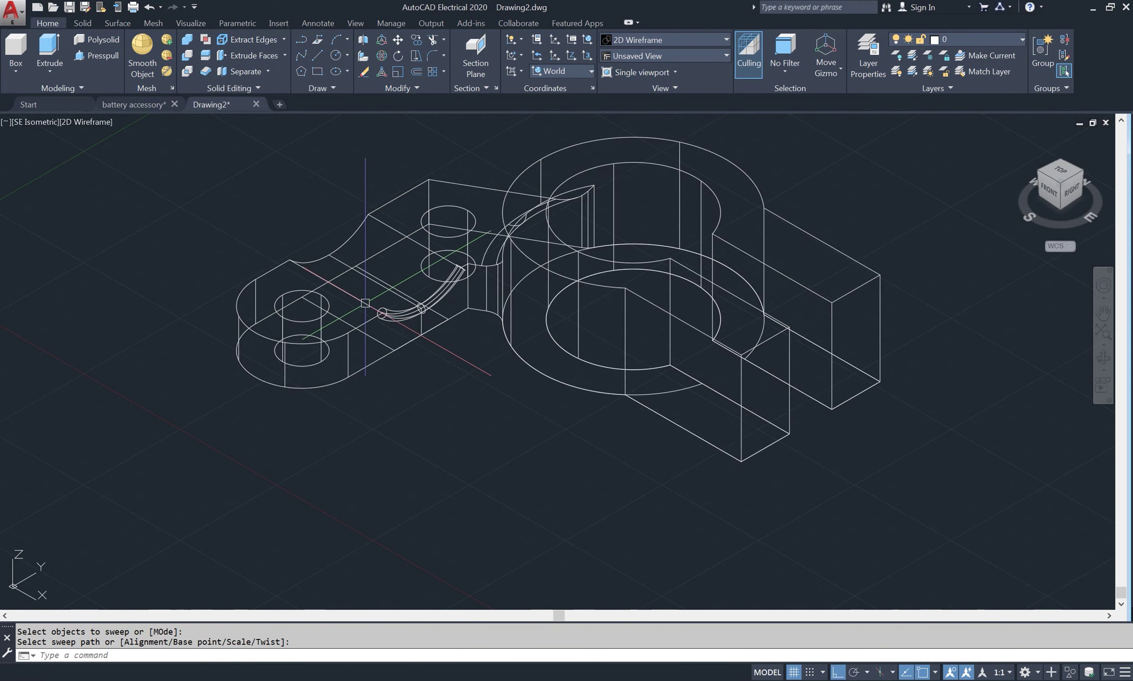
pyautogui.moveTo(352, 284); pyautogui.dragTo(348, 293, button='middle')
# - Move the tube 6 units into the saddle and show the model Shaded
pyautogui.write('m')
pyautogui.press('Return')
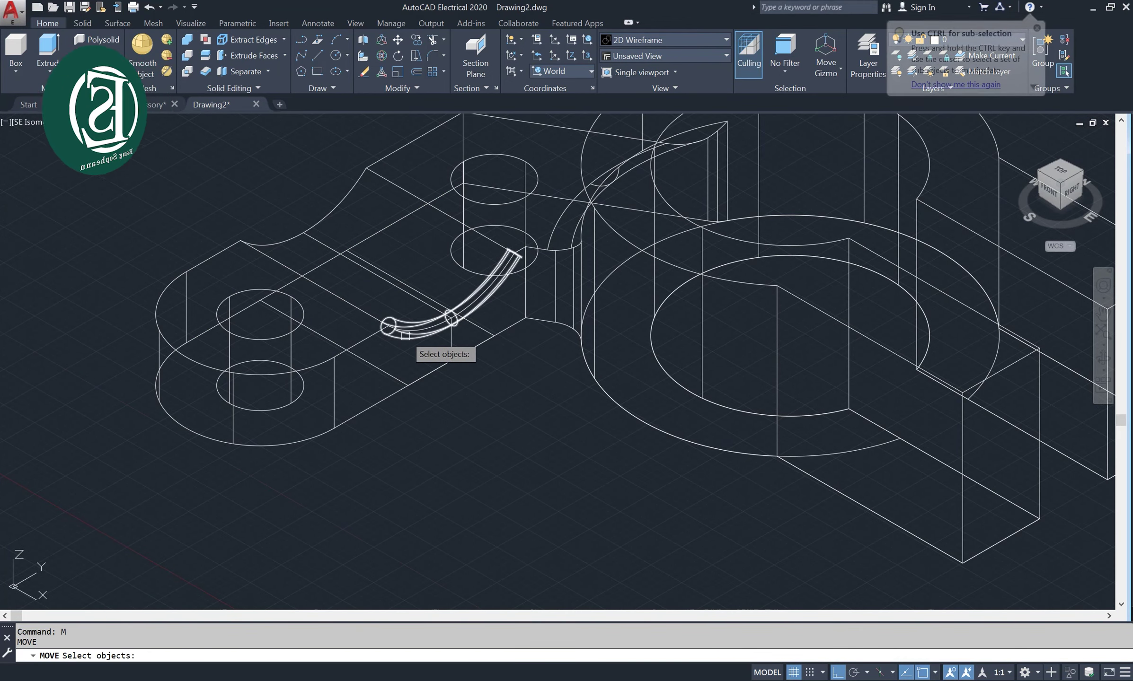
pyautogui.click(407, 331)
pyautogui.press('Return')
pyautogui.scroll(2, 370, 324)
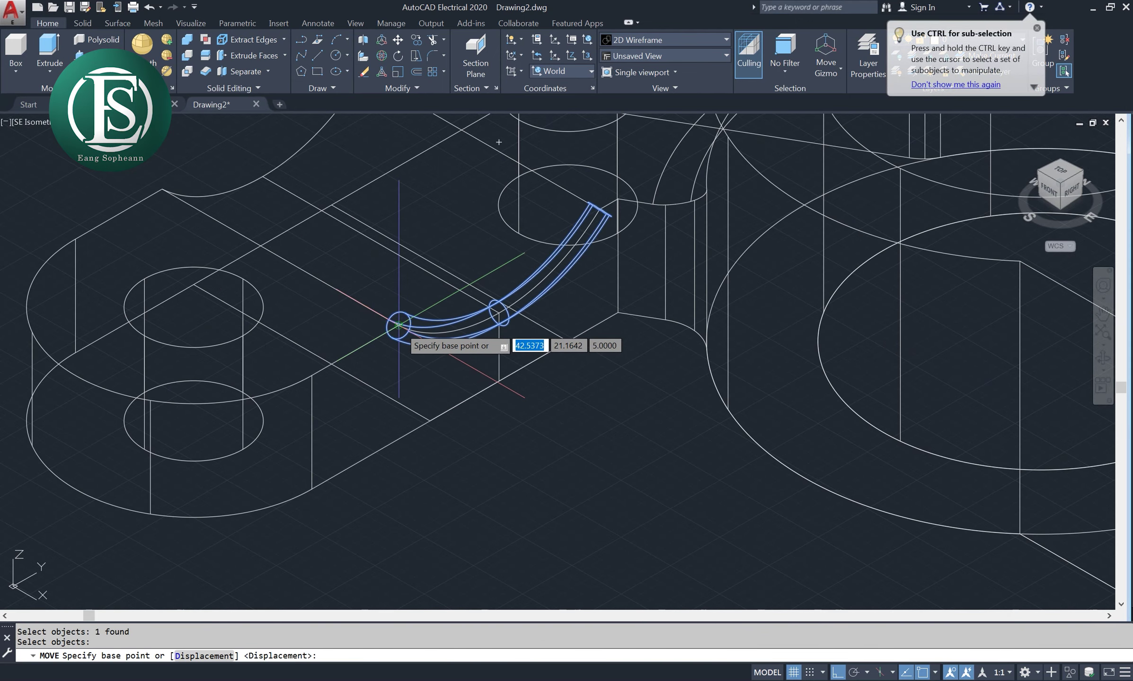
pyautogui.click(399, 325)
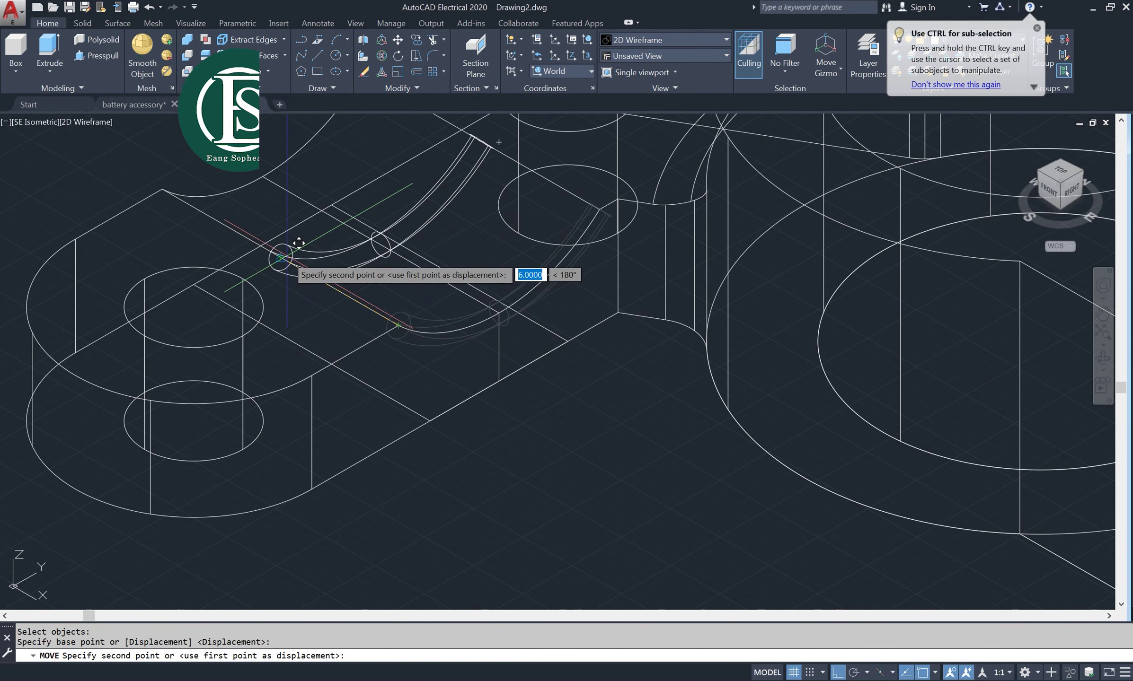
pyautogui.click(279, 256)
pyautogui.scroll(-2, 365, 375)
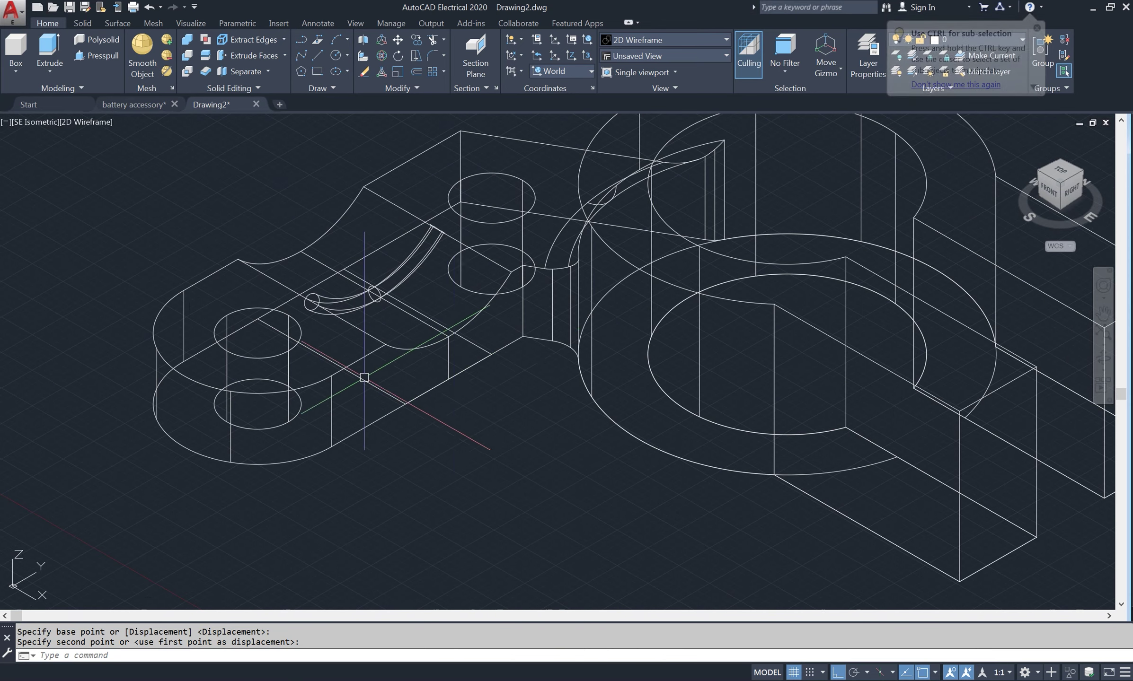
pyautogui.click(97, 122)
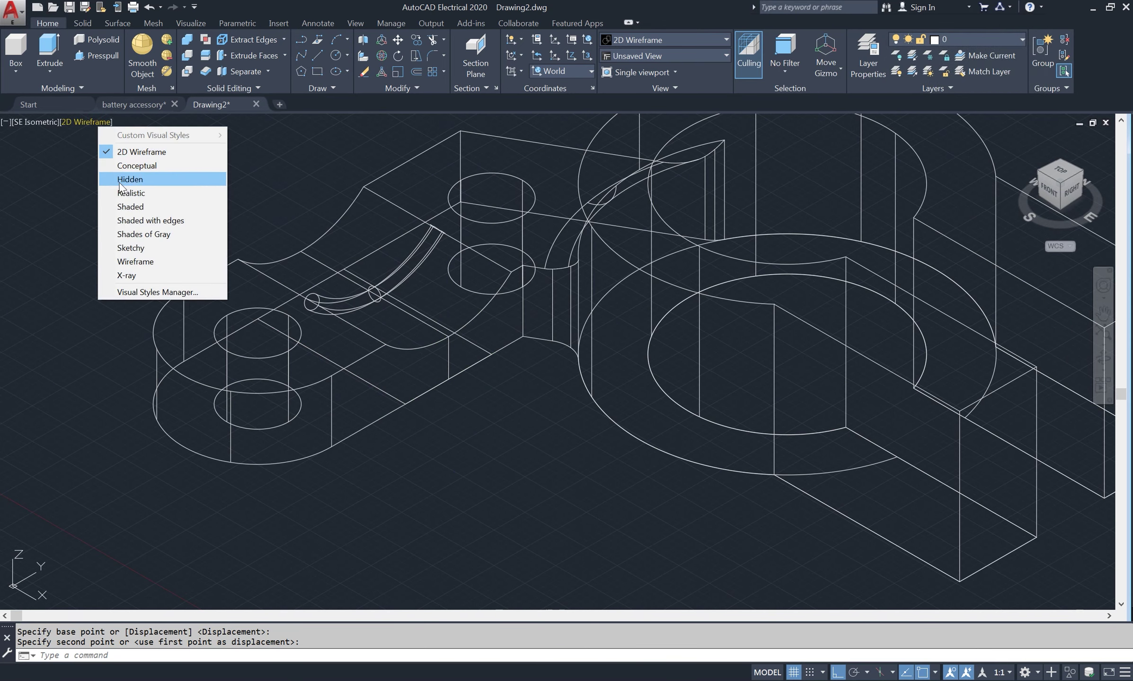
pyautogui.click(136, 210)
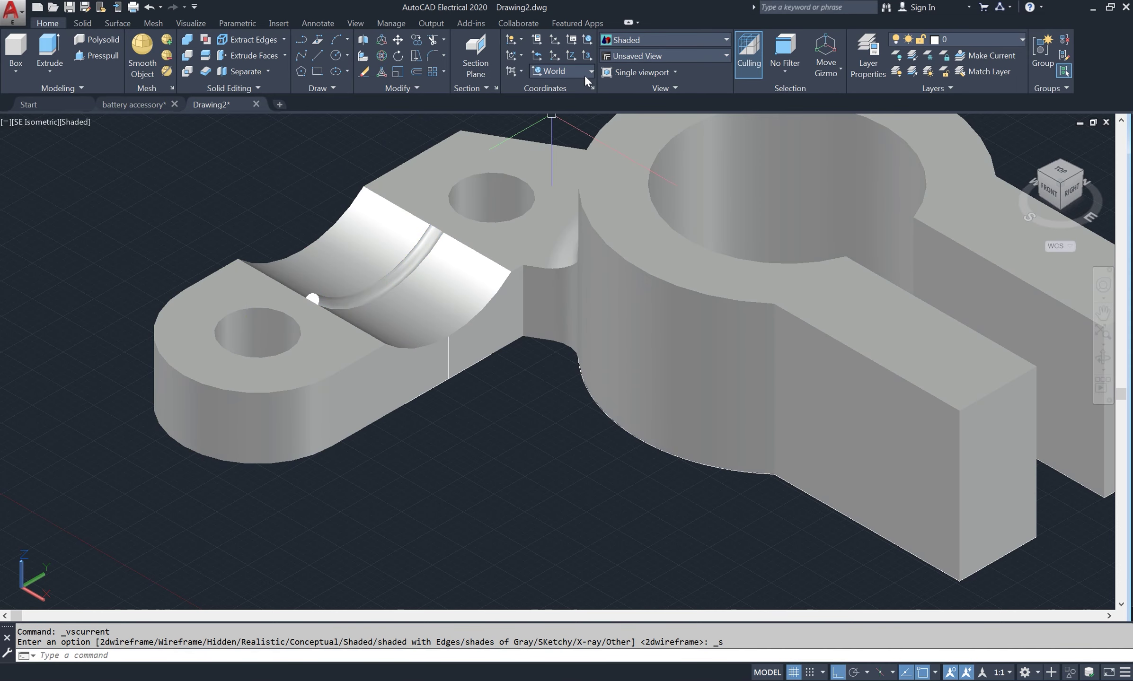
# - Align the UCS to Right and slice the solid, keeping it unchanged
pyautogui.click(585, 71)
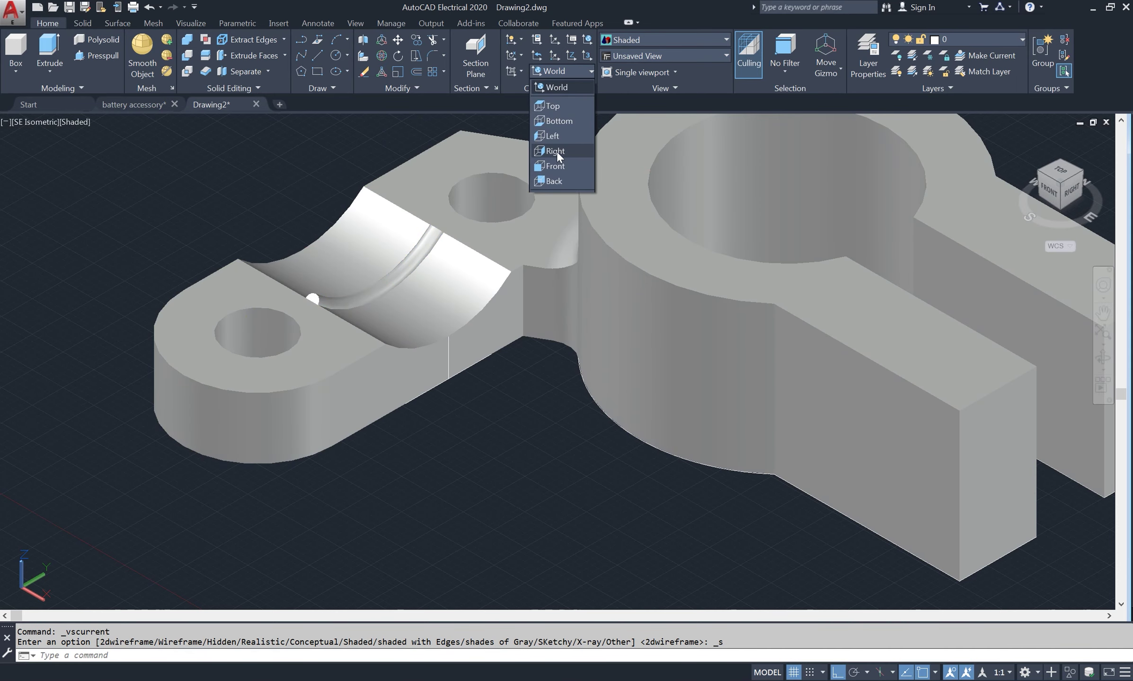
pyautogui.click(555, 151)
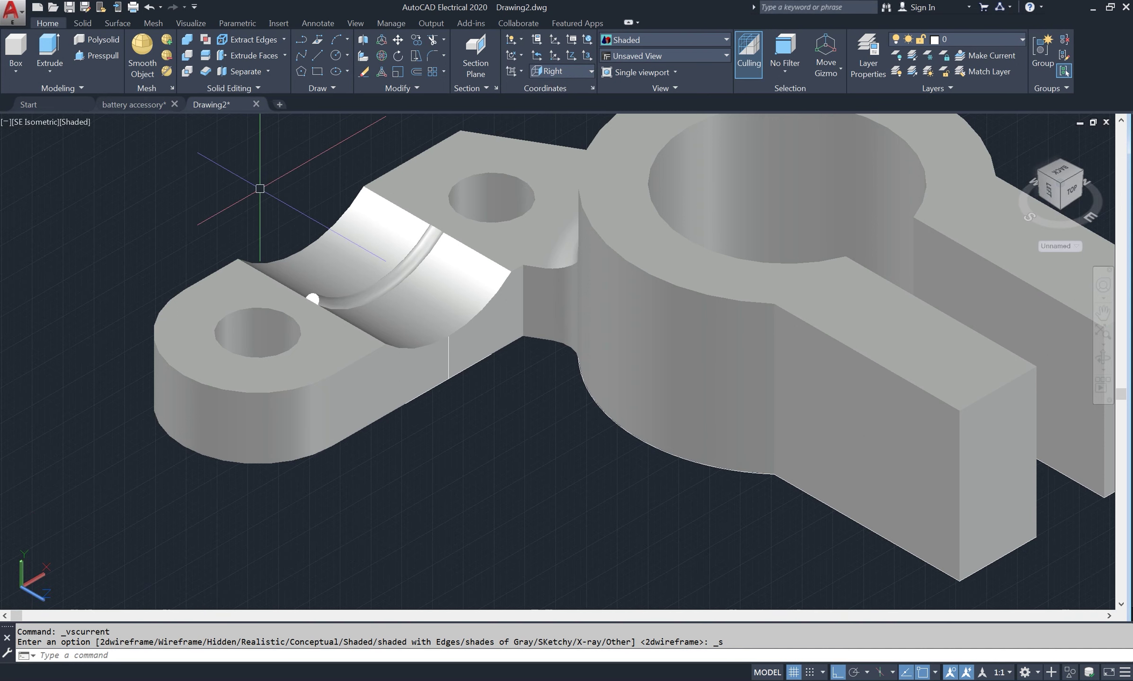
pyautogui.write('sl')
pyautogui.press('Return')
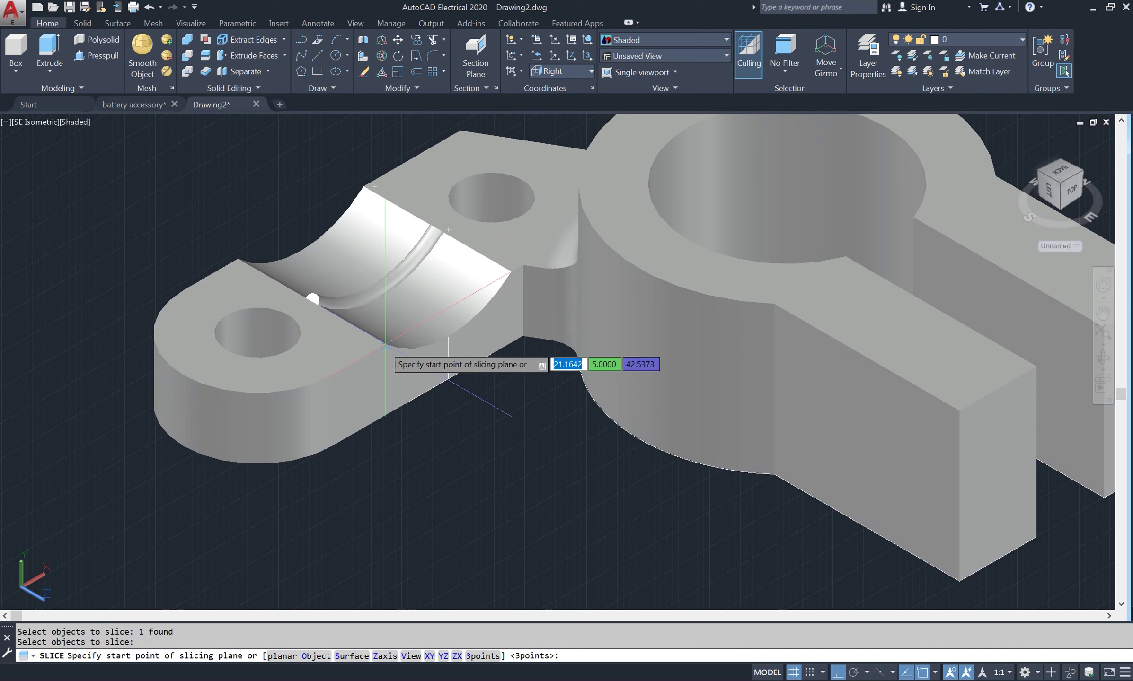
pyautogui.click(511, 272)
pyautogui.click(511, 272)
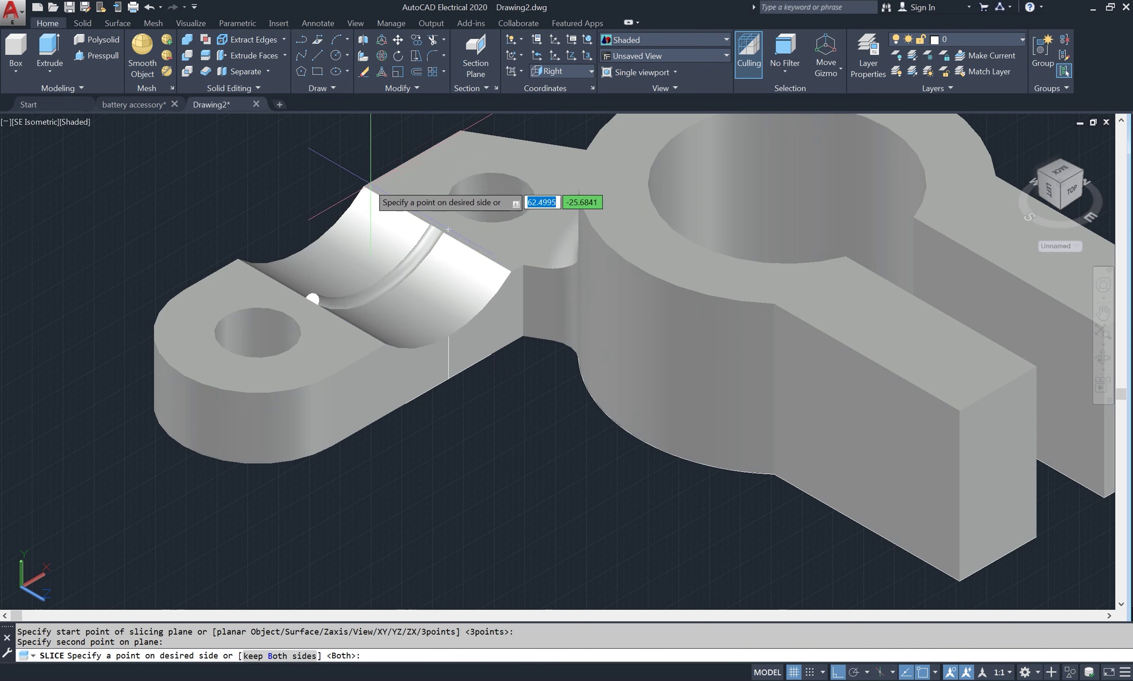
pyautogui.click(303, 166)
pyautogui.press('Return')
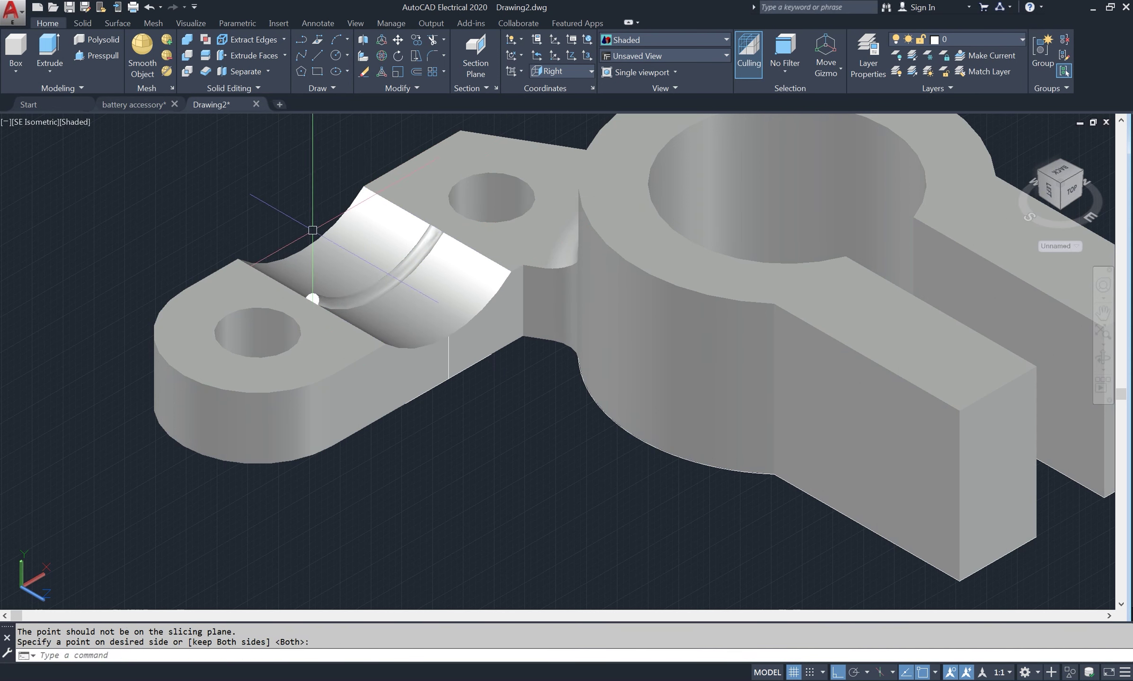
# - Erase the stray tube object from the saddle area
pyautogui.click(315, 294)
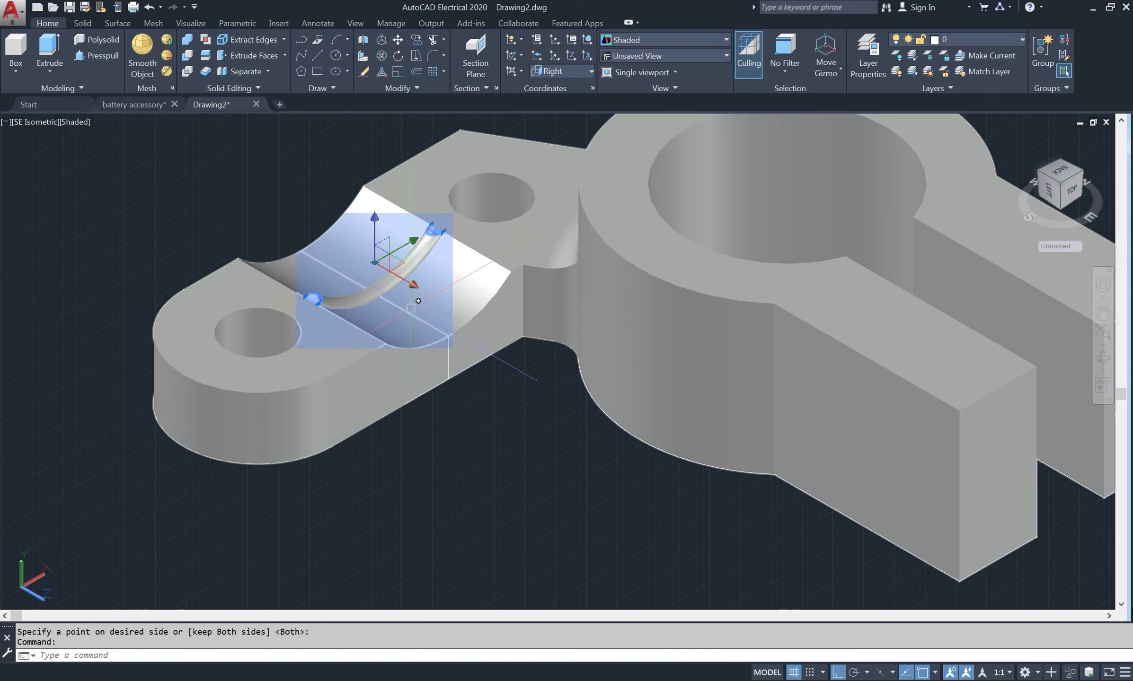
pyautogui.write('e')
pyautogui.press('Return')
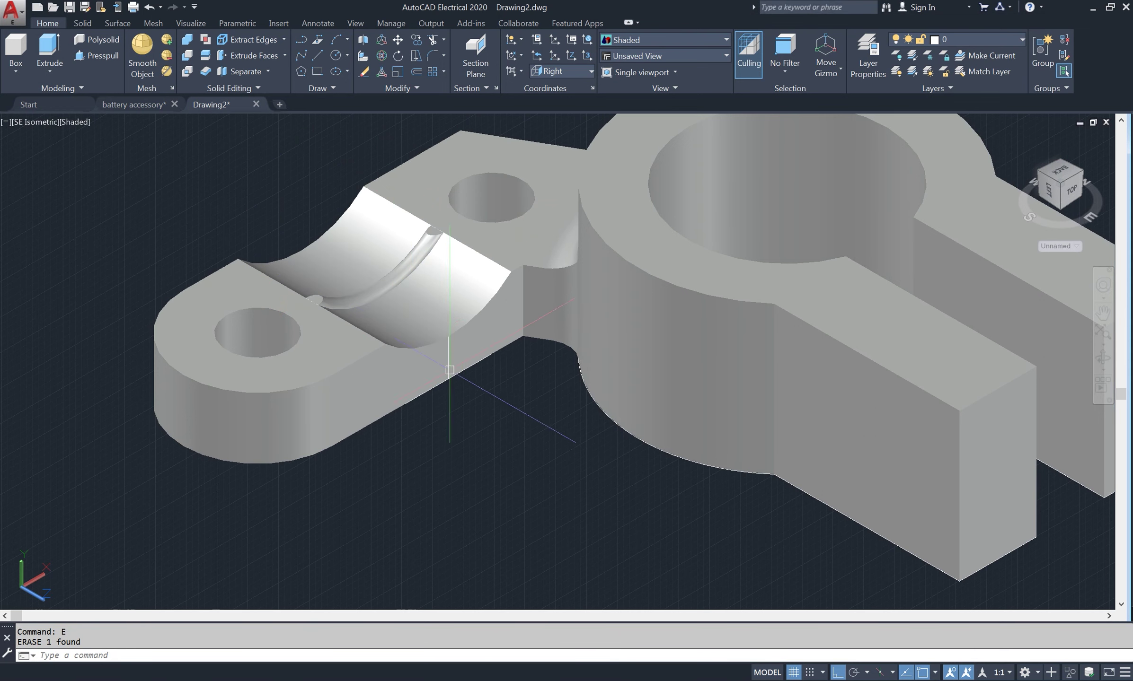
pyautogui.click(296, 213)
pyautogui.write('u')
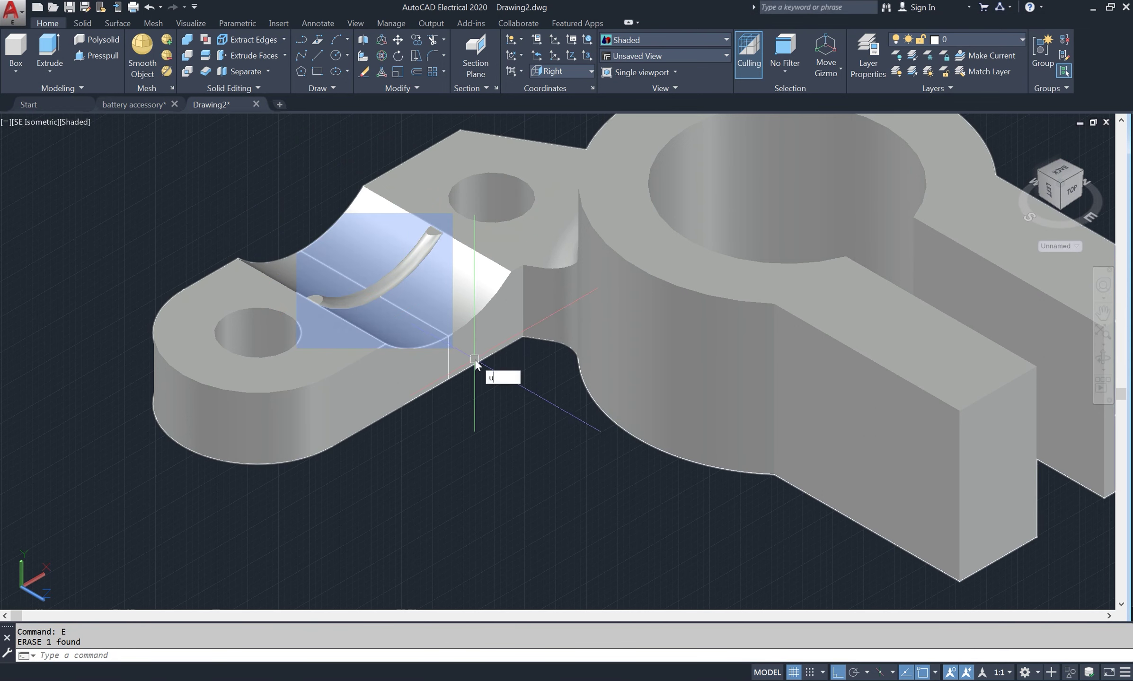
pyautogui.write('ni')
pyautogui.press('Return')
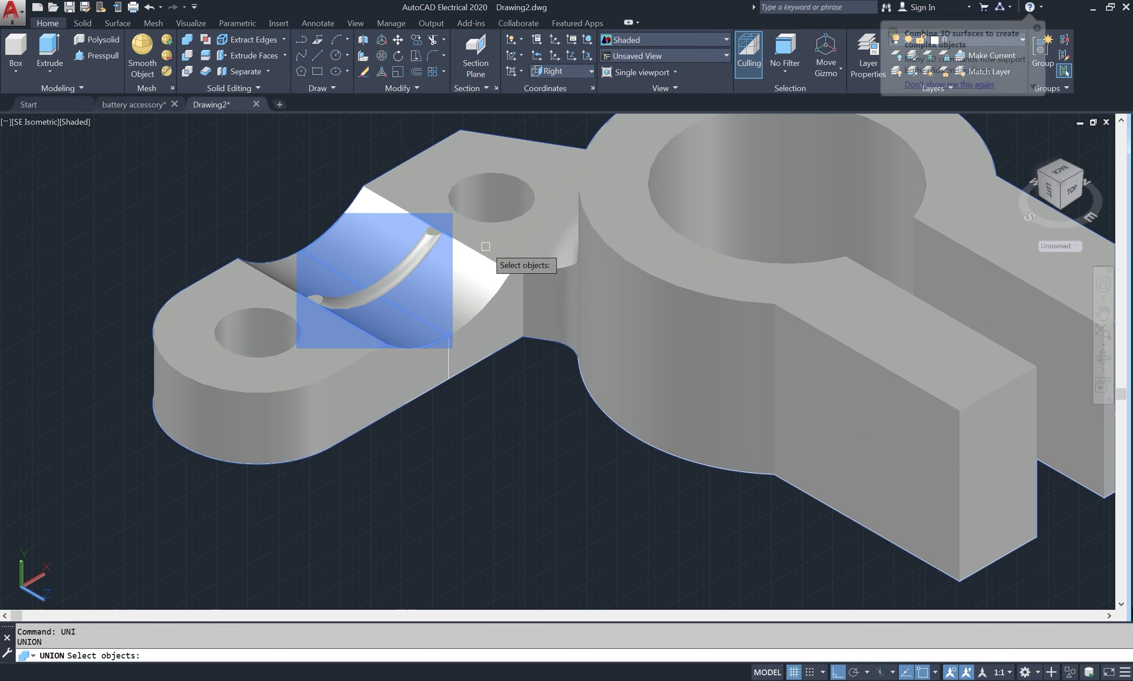
# - Union the clamp body and the curved groove tube into a single solid
pyautogui.click(485, 246)
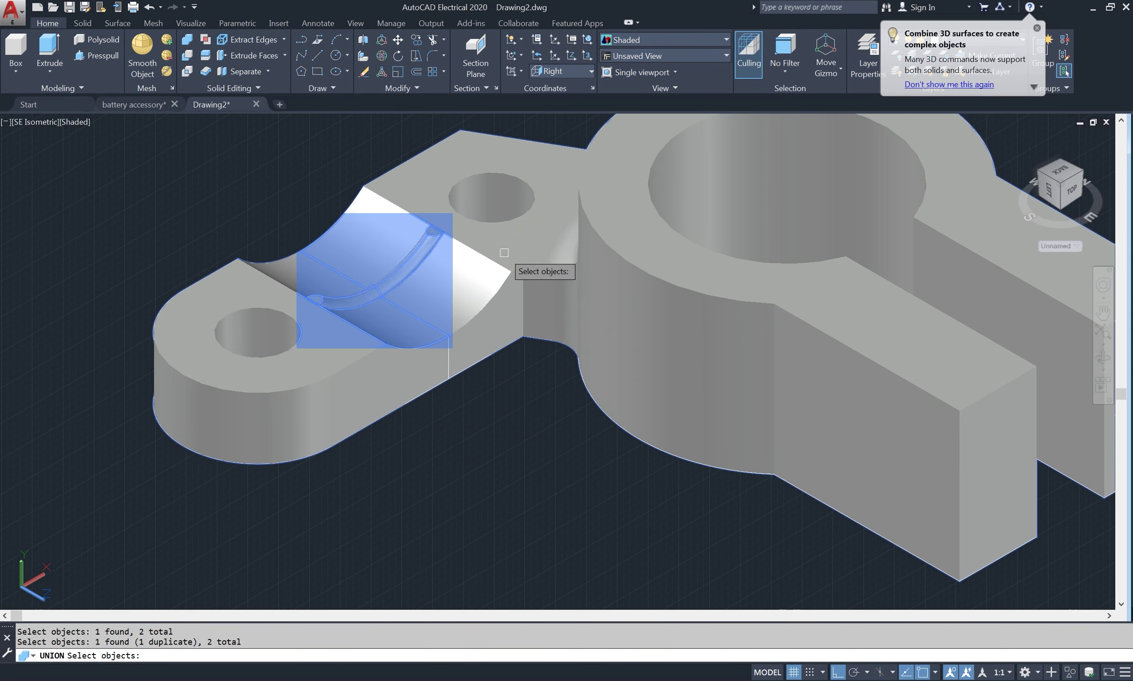
pyautogui.press('Escape')
pyautogui.press('Escape')
pyautogui.write('UNi')
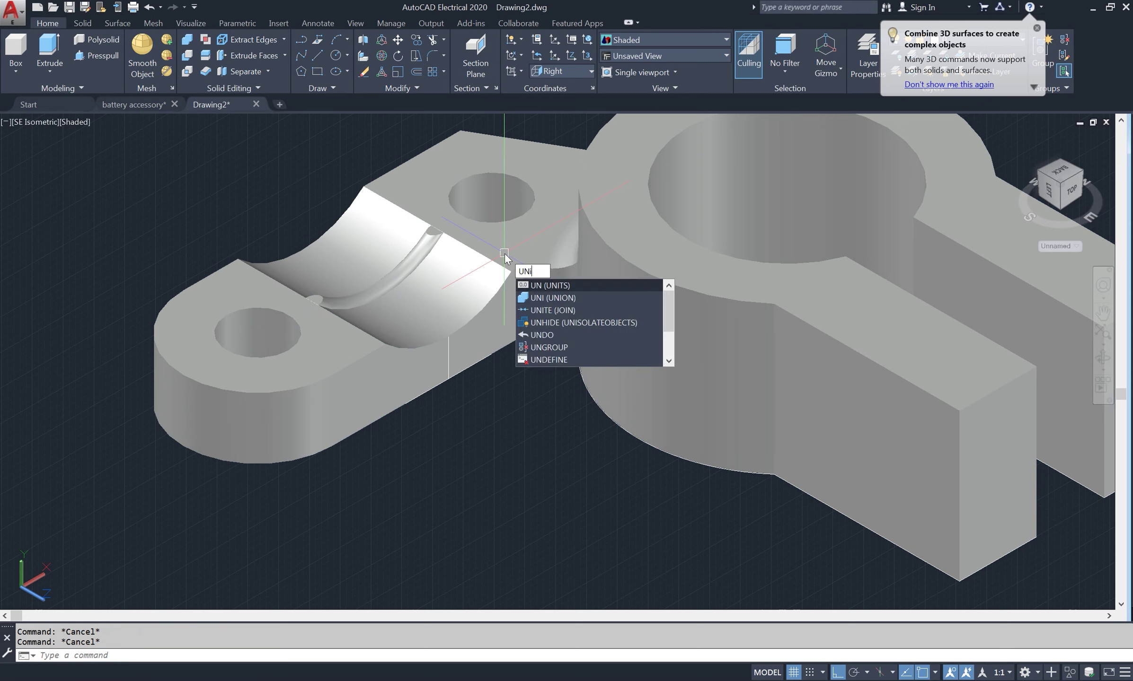
pyautogui.press('Return')
pyautogui.click(503, 252)
pyautogui.scroll(-3, 499, 244)
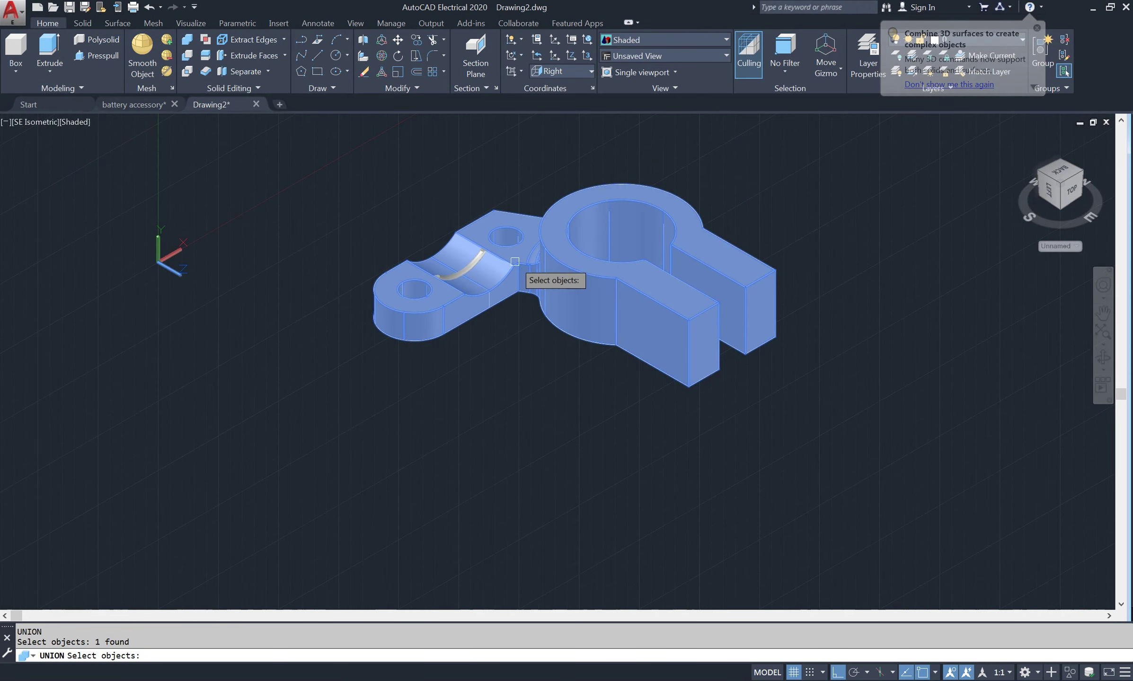
pyautogui.scroll(1, 473, 256)
pyautogui.scroll(1, 463, 251)
pyautogui.click(438, 245)
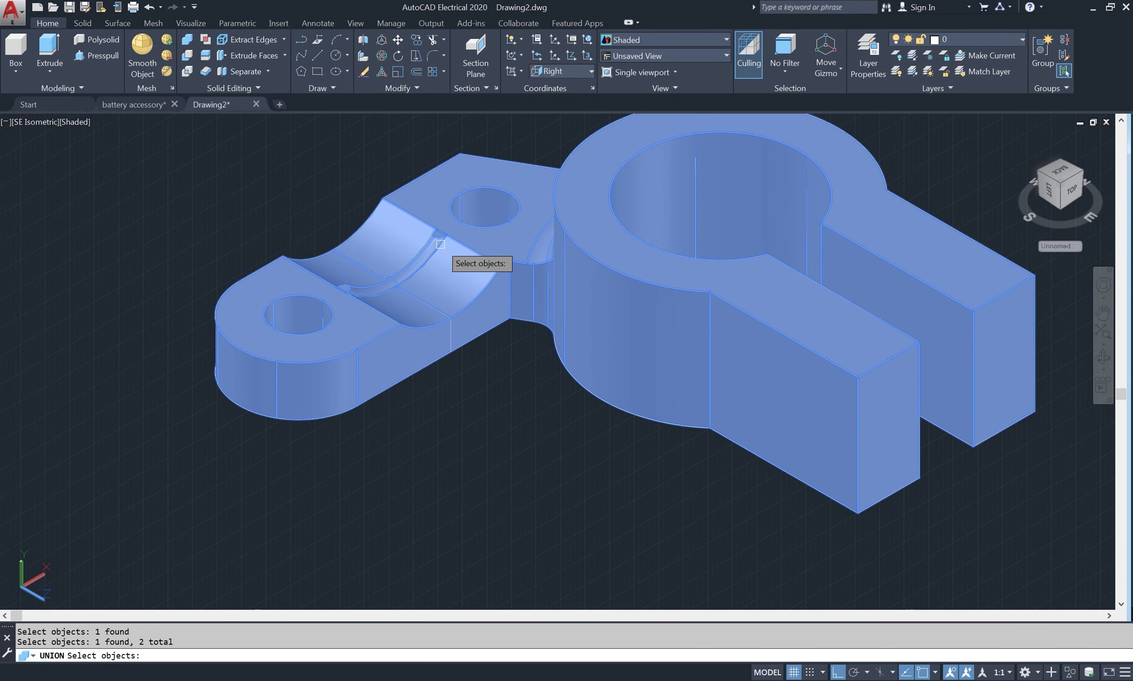
pyautogui.press('Return')
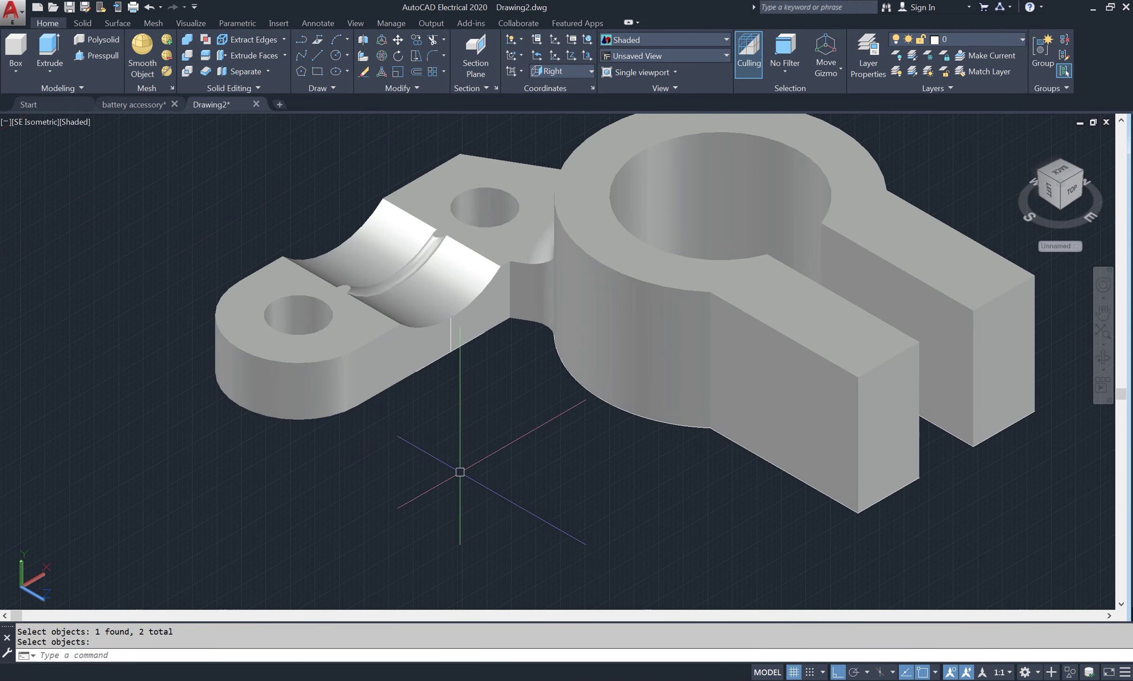
# - Zoom out and bring up the battery clamp 2.png reference image
pyautogui.scroll(-2, 455, 543)
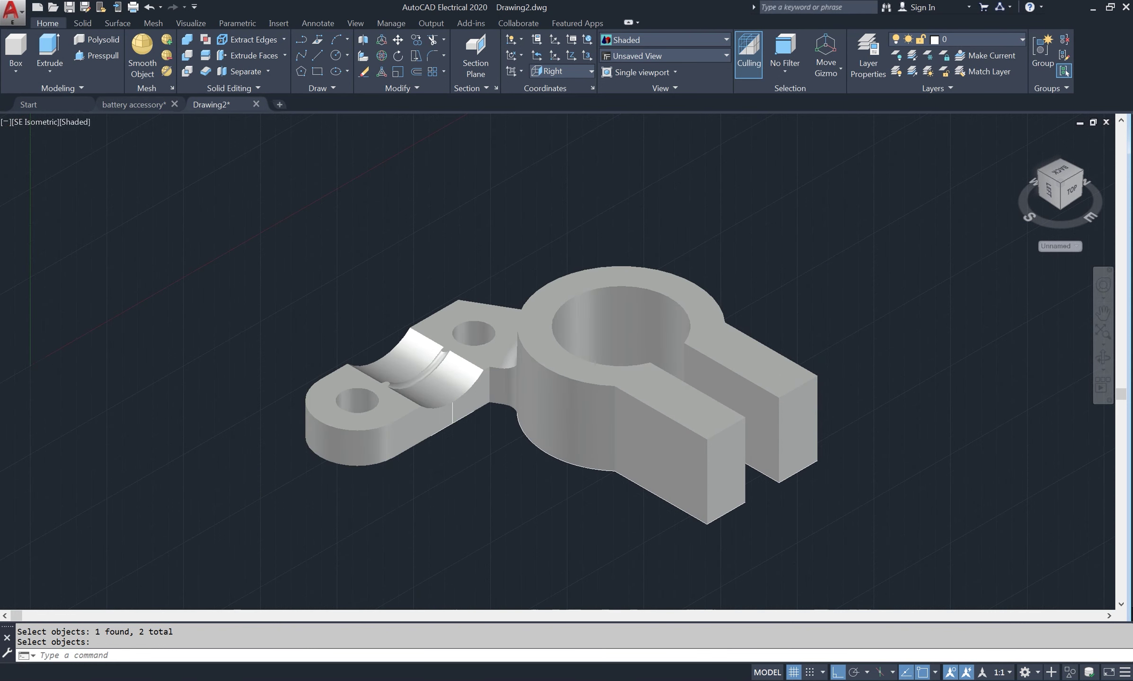
pyautogui.scroll(2, 455, 542)
pyautogui.hotkey('alt', 'Tab')
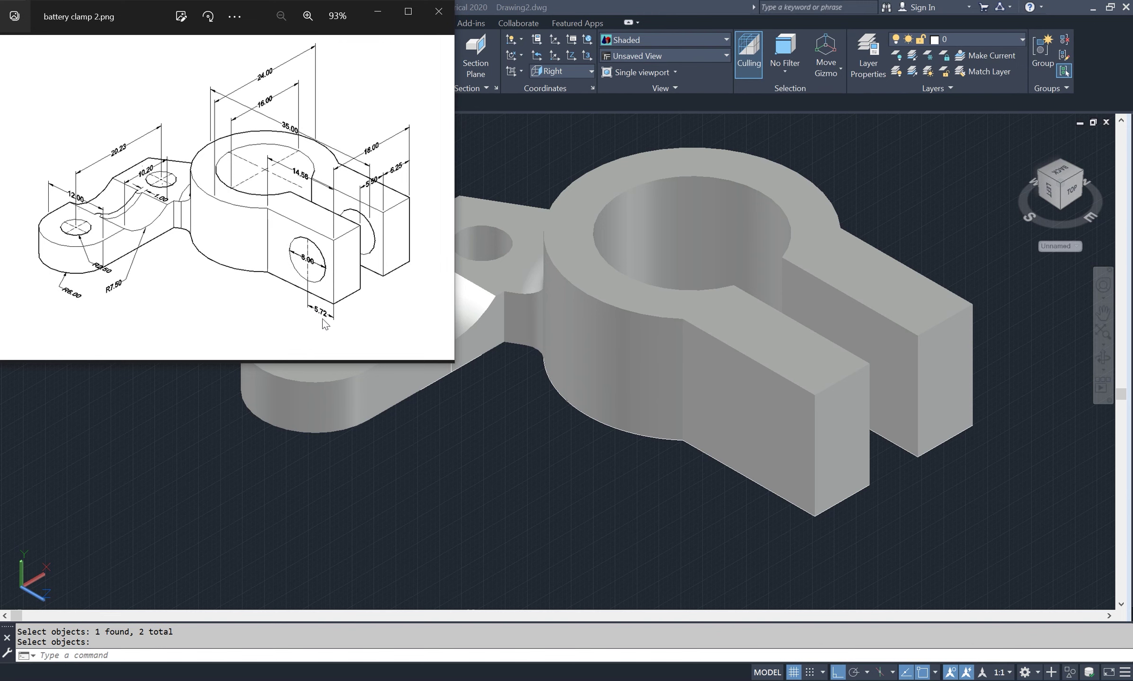
# - Return to the clamp model and open the viewport visual-style list
pyautogui.click(509, 189)
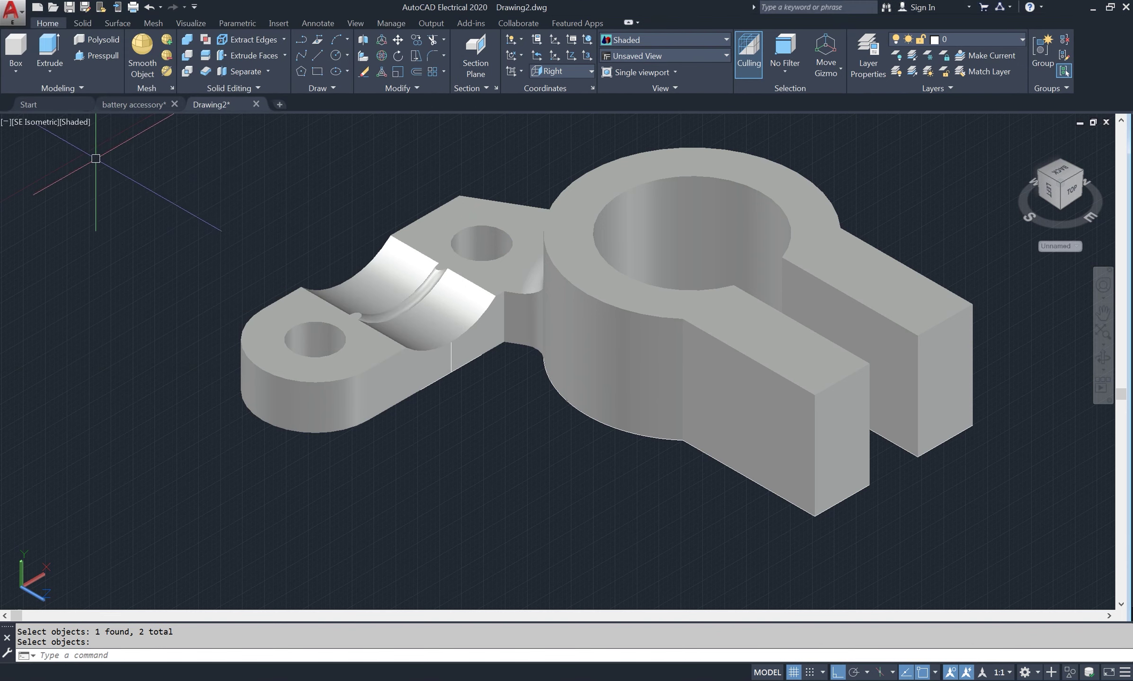
pyautogui.click(85, 121)
# - Show the model as 2D Wireframe and align the UCS to World, then Front
pyautogui.click(128, 152)
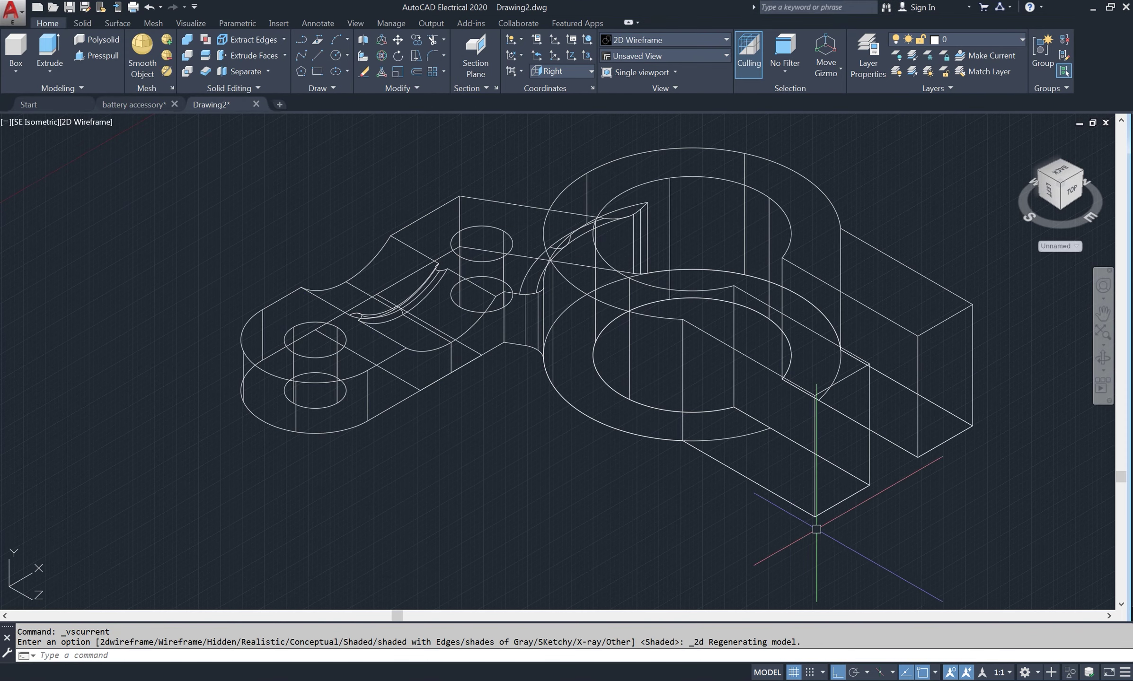
pyautogui.click(583, 69)
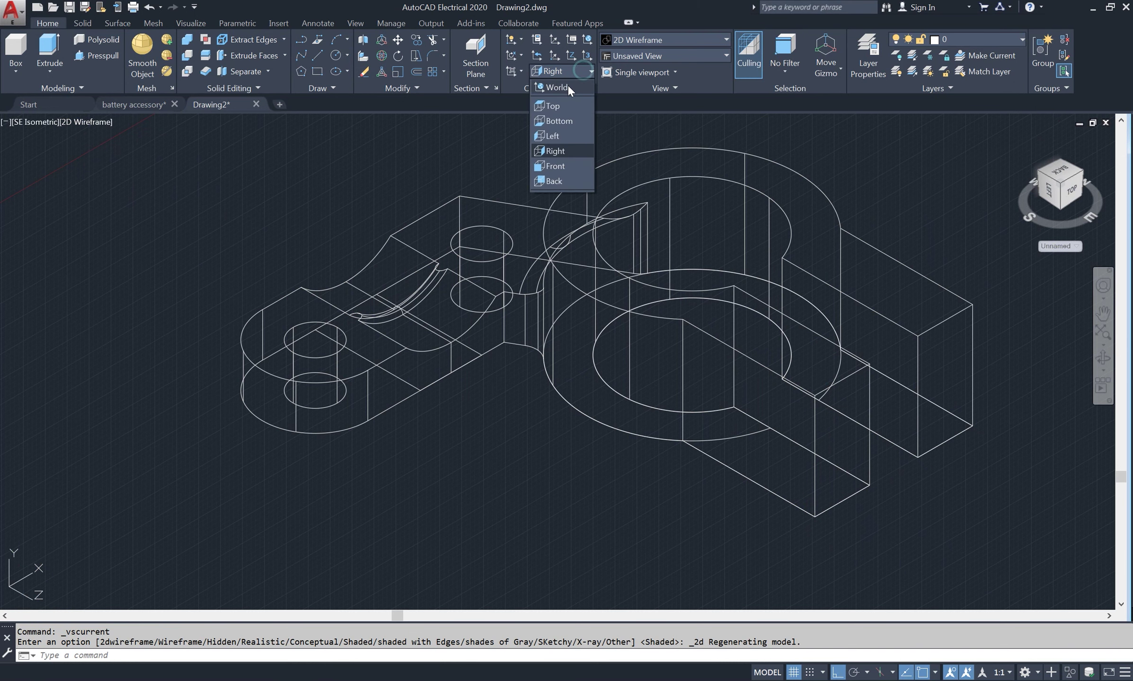
pyautogui.click(553, 100)
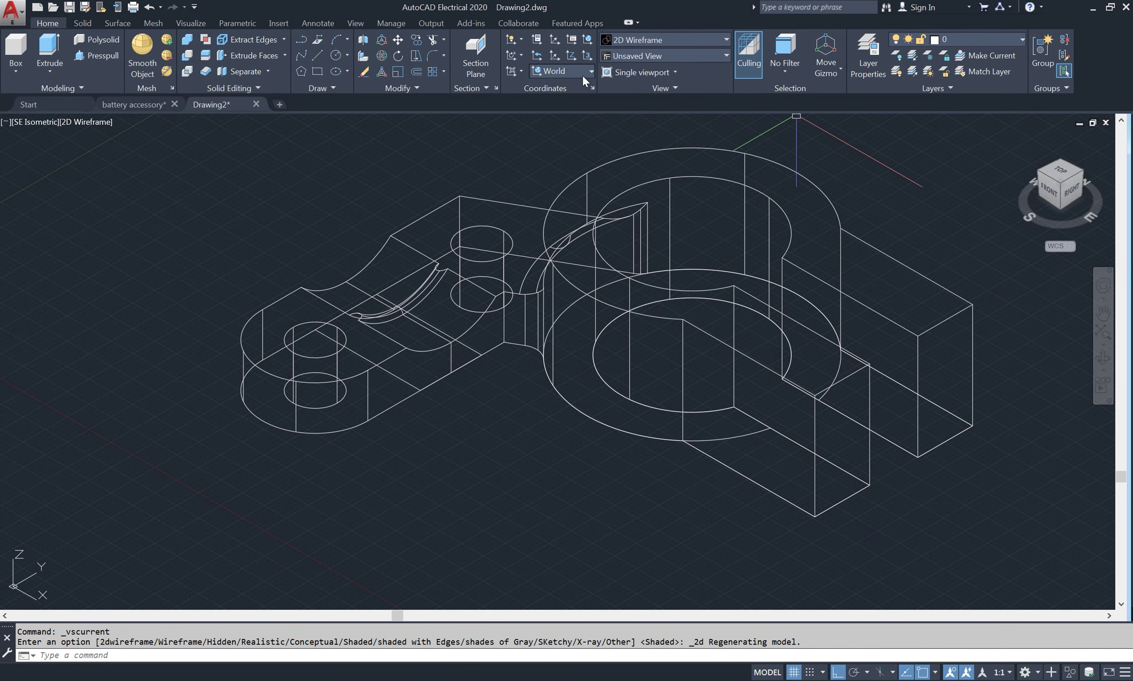
pyautogui.click(583, 73)
pyautogui.click(549, 159)
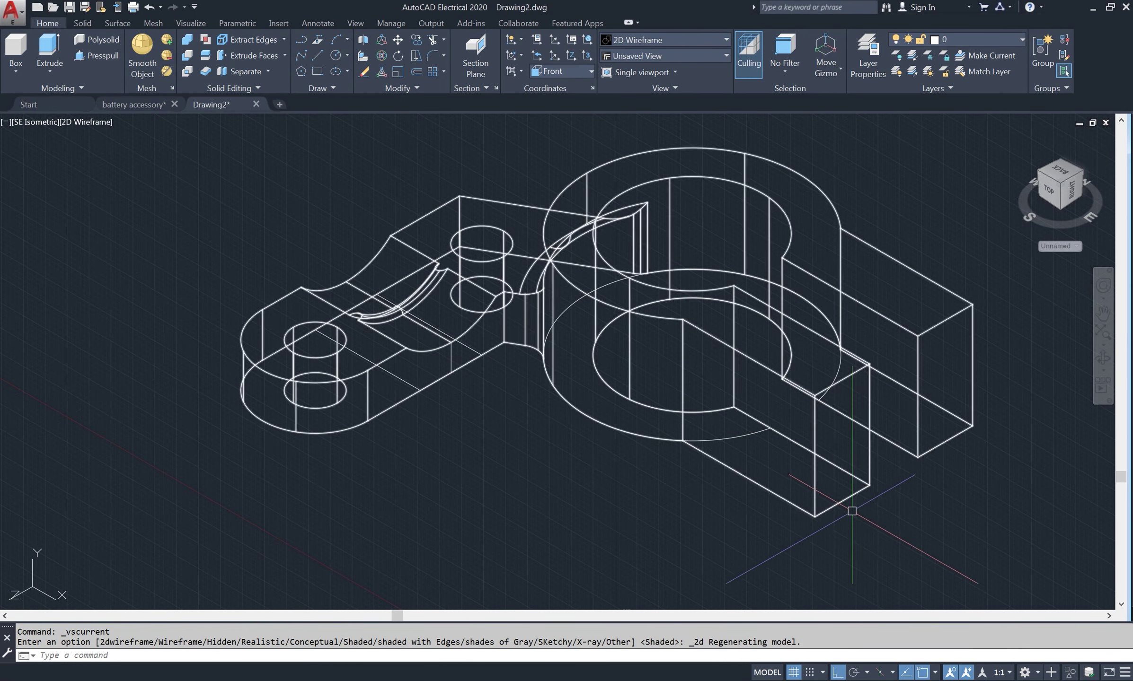
pyautogui.write('pl')
# - Draw a 5.72-long guide polyline from the arm edge midpoint
pyautogui.press('Return')
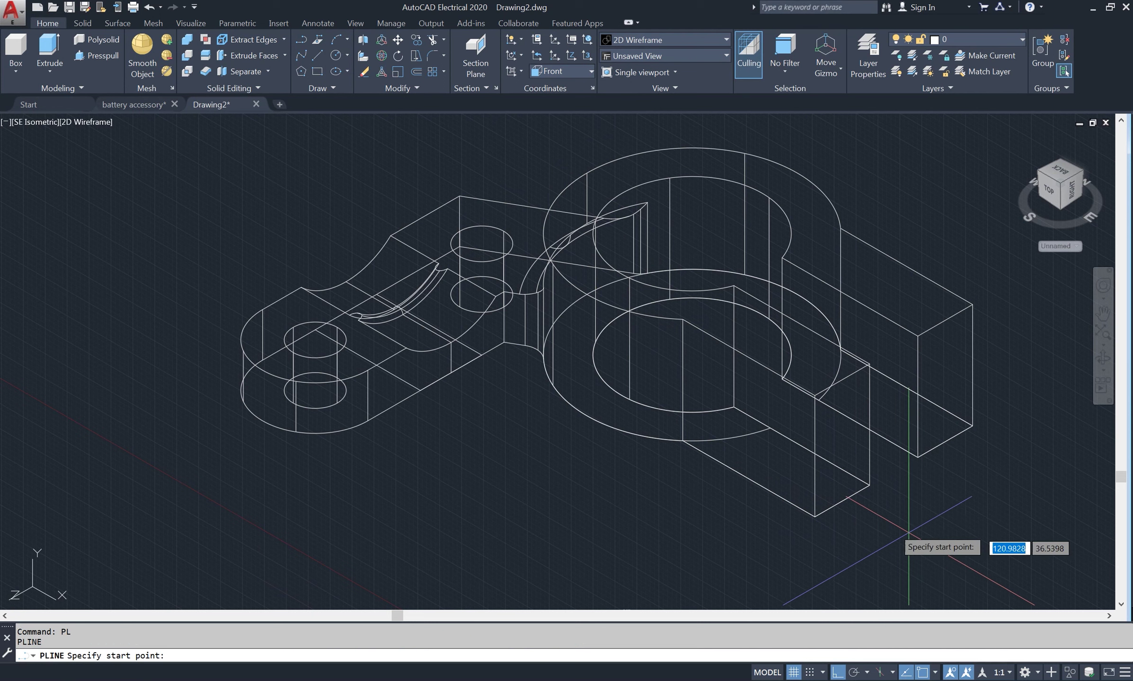
pyautogui.click(815, 457)
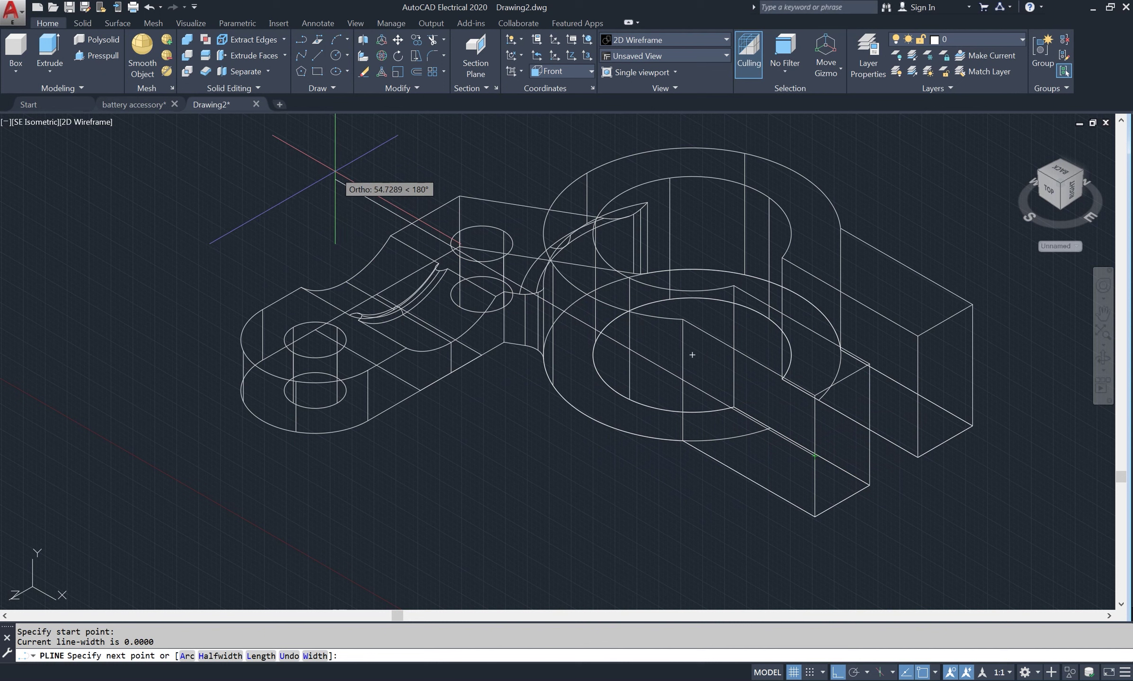
pyautogui.write('5.')
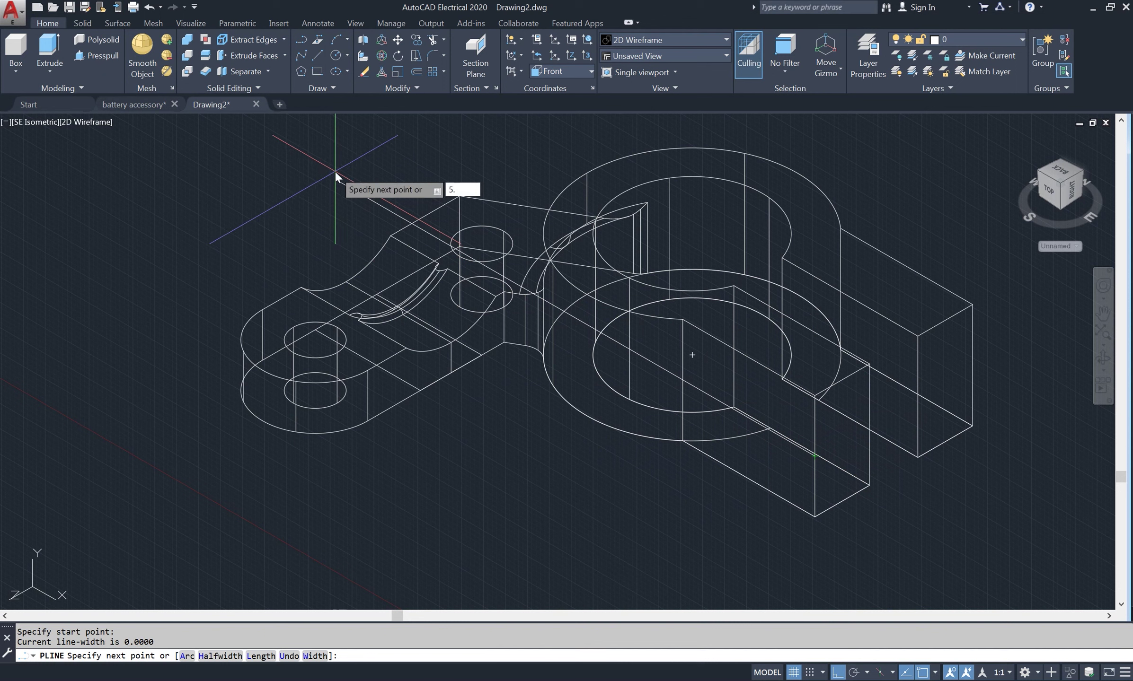
pyautogui.write('72')
pyautogui.press('Return')
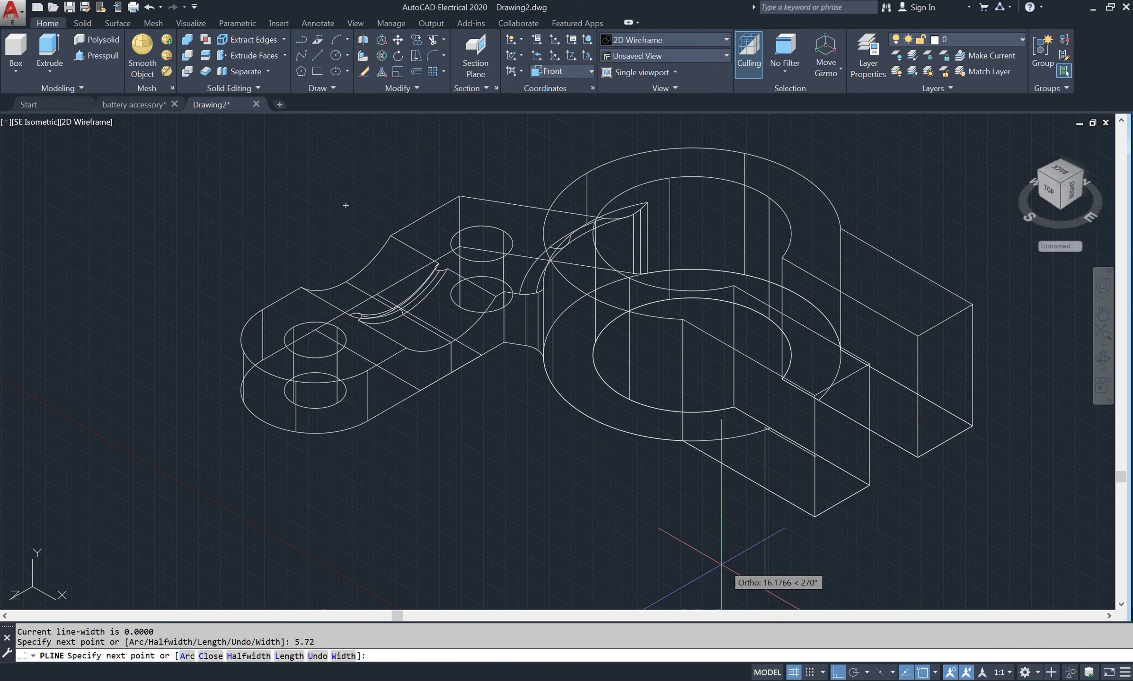
pyautogui.press('Return')
# - Orbit the clamp to inspect the guide line and check the reference drawing
pyautogui.click(1103, 358)
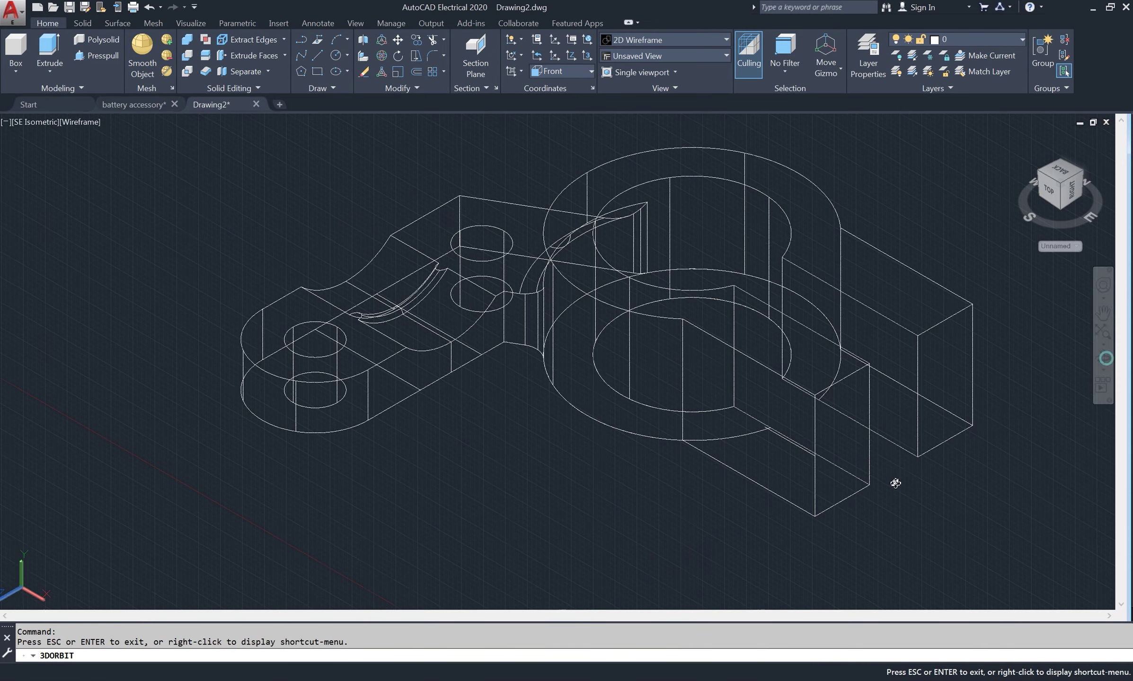
pyautogui.moveTo(893, 481)
pyautogui.mouseDown()
pyautogui.moveTo(917, 440)
pyautogui.moveTo(905, 455)
pyautogui.mouseUp()
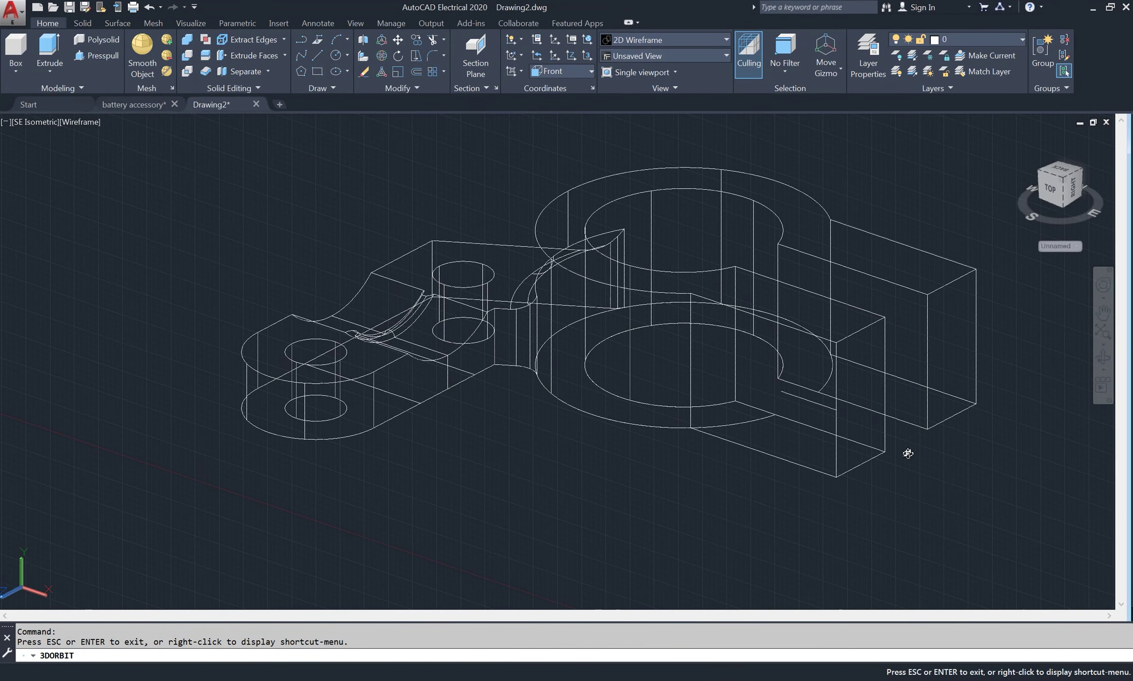
pyautogui.rightClick(521, 478)
pyautogui.click(531, 259)
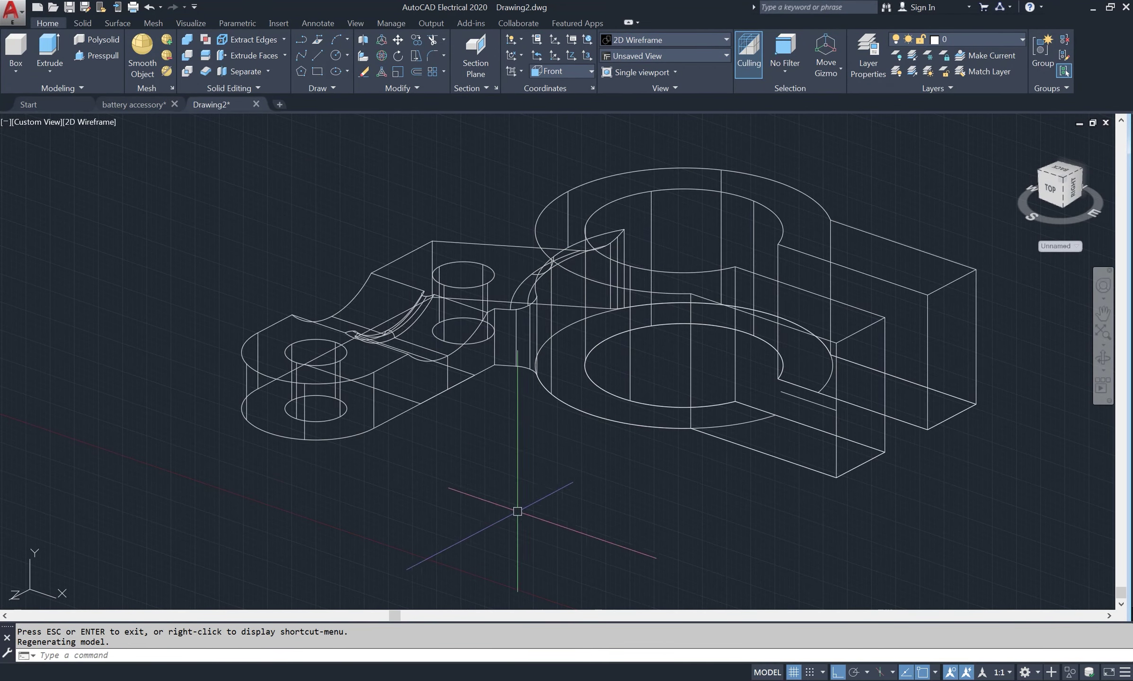
pyautogui.hotkey('alt', 'Tab')
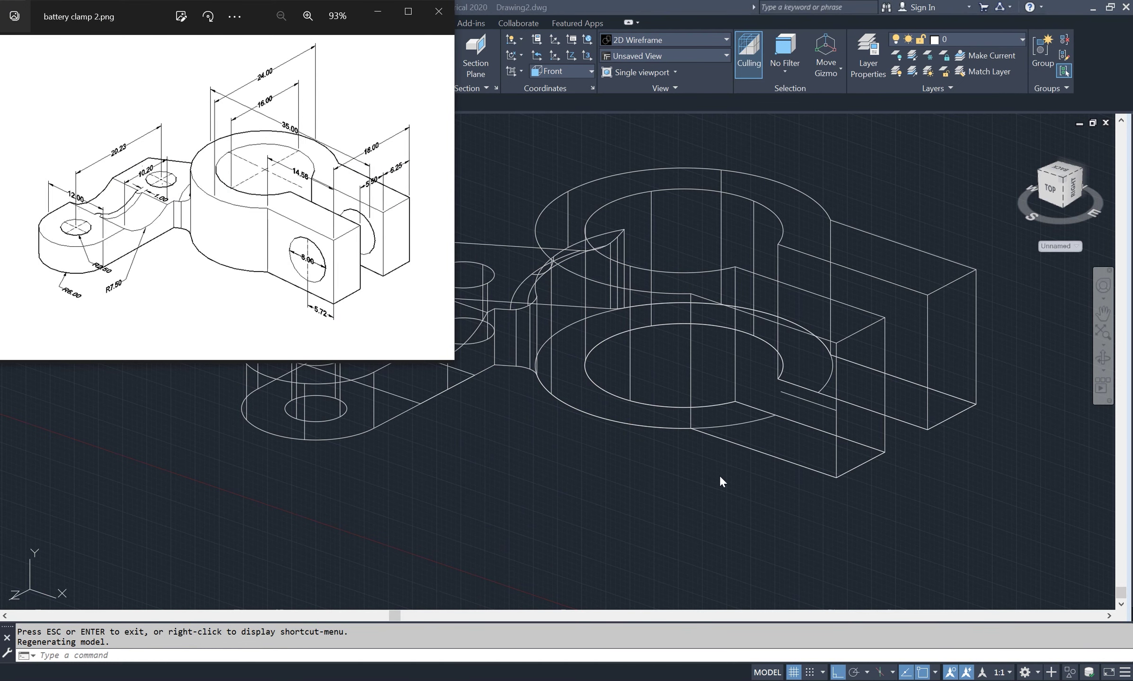
pyautogui.hotkey('alt', 'Tab')
# - Draw an 8-diameter circle centred at the guide line's end
pyautogui.write('c')
pyautogui.press('Return')
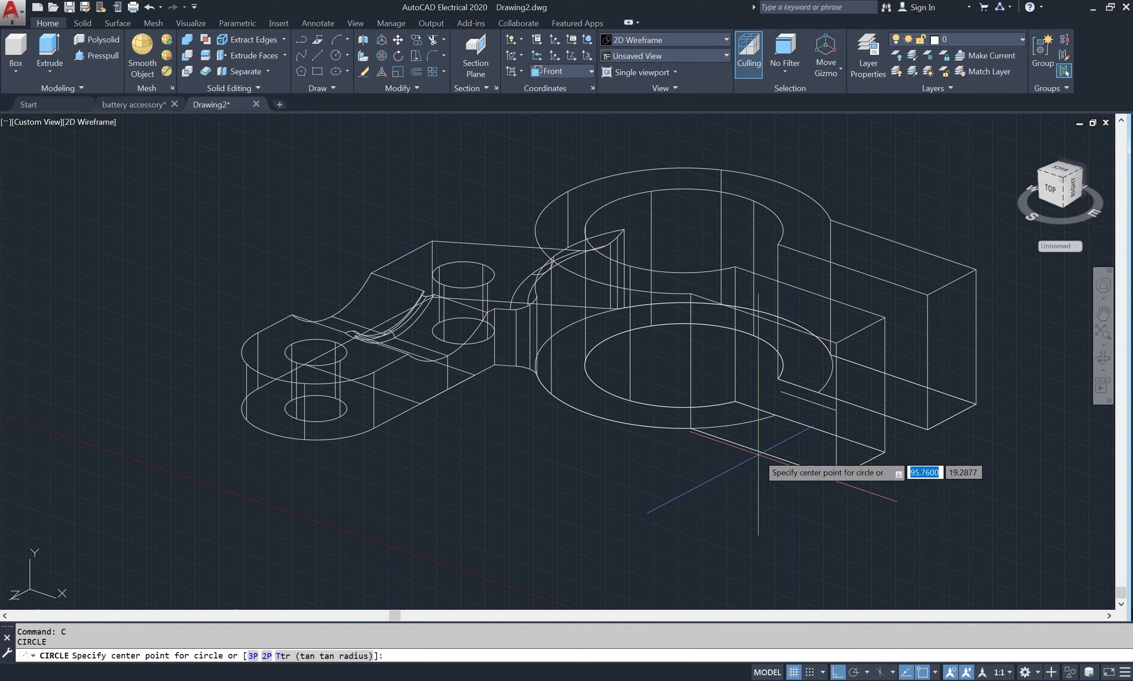
pyautogui.click(781, 392)
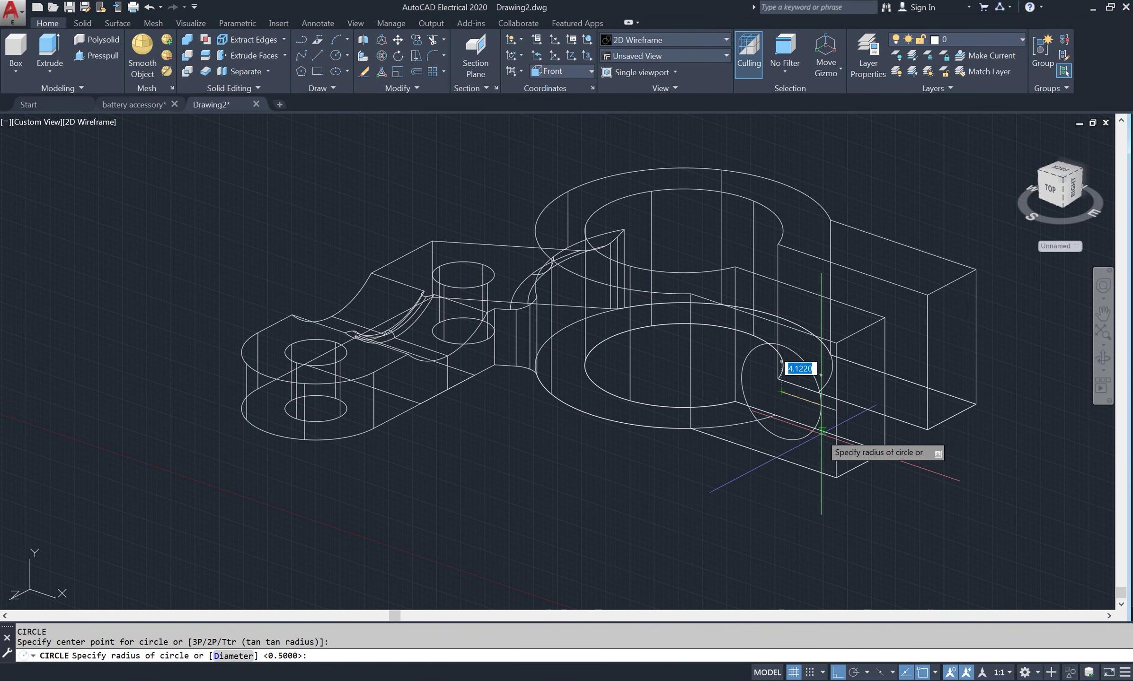
pyautogui.write('d')
pyautogui.press('Return')
pyautogui.write('8')
pyautogui.press('Return')
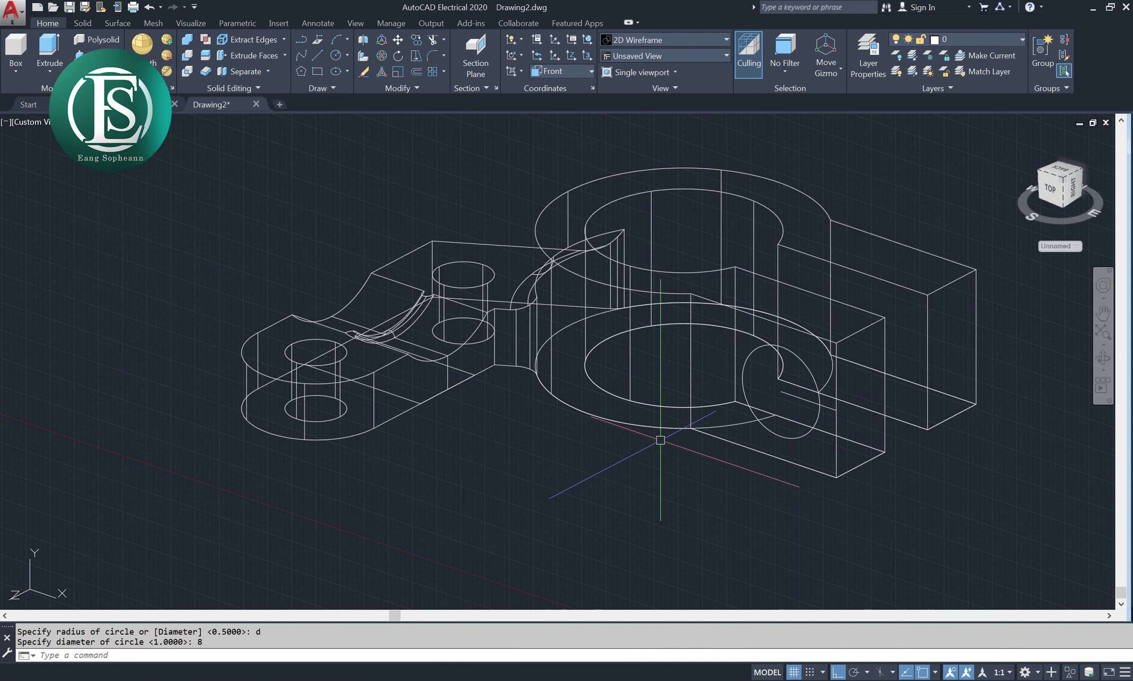
pyautogui.scroll(-3, 660, 440)
pyautogui.scroll(3, 883, 409)
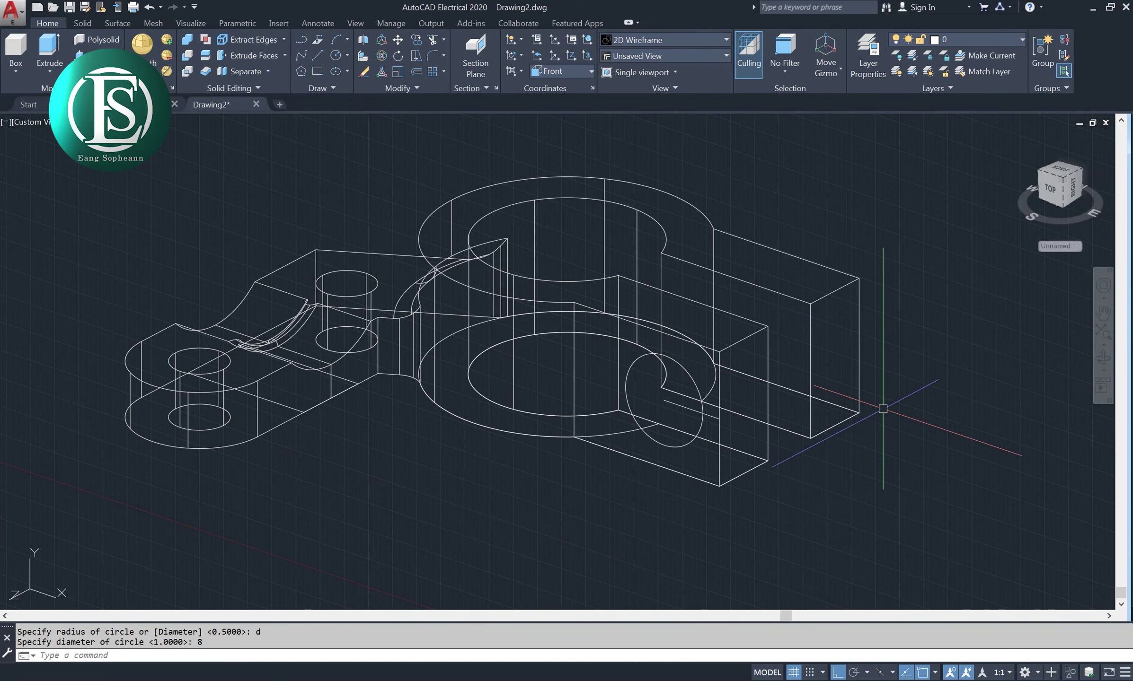
# - Extrude the 8-diameter circle 18 into a cylinder and check the reference
pyautogui.write('EXt')
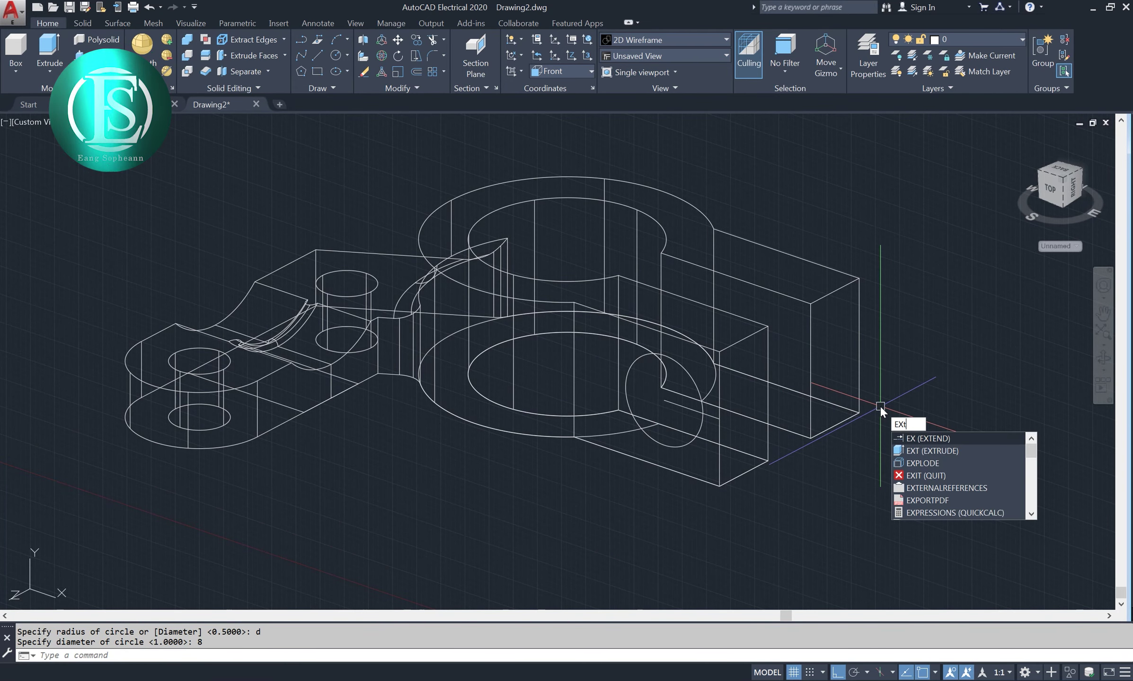
pyautogui.press('Return')
pyautogui.click(698, 424)
pyautogui.press('Return')
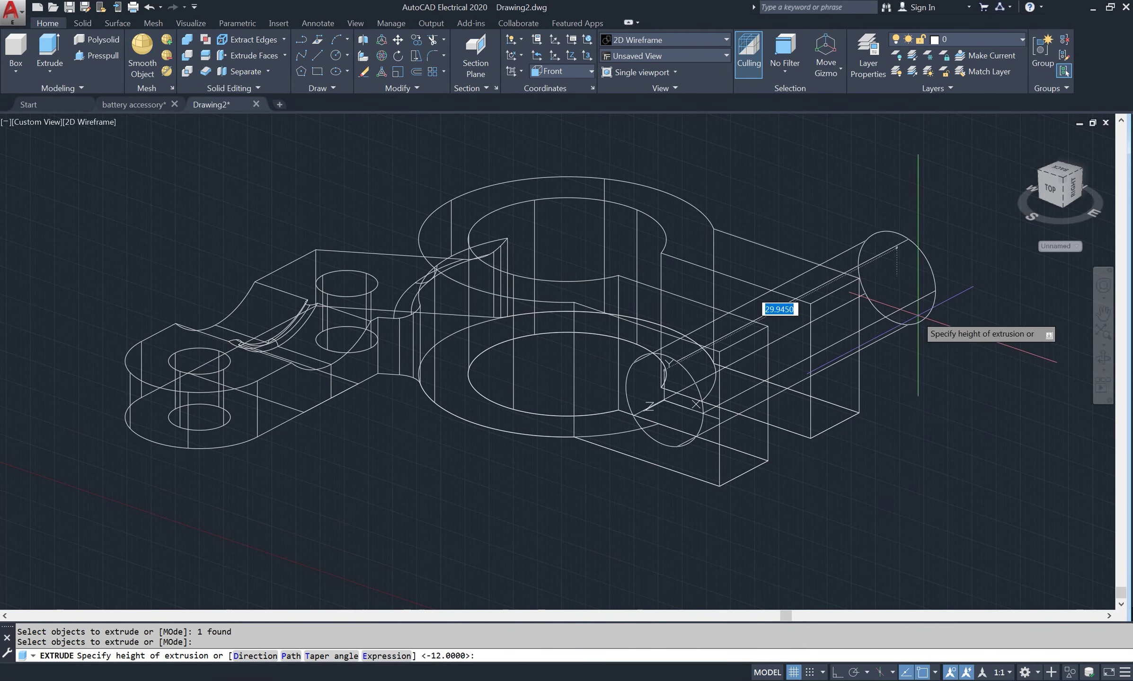
pyautogui.write('18')
pyautogui.press('Return')
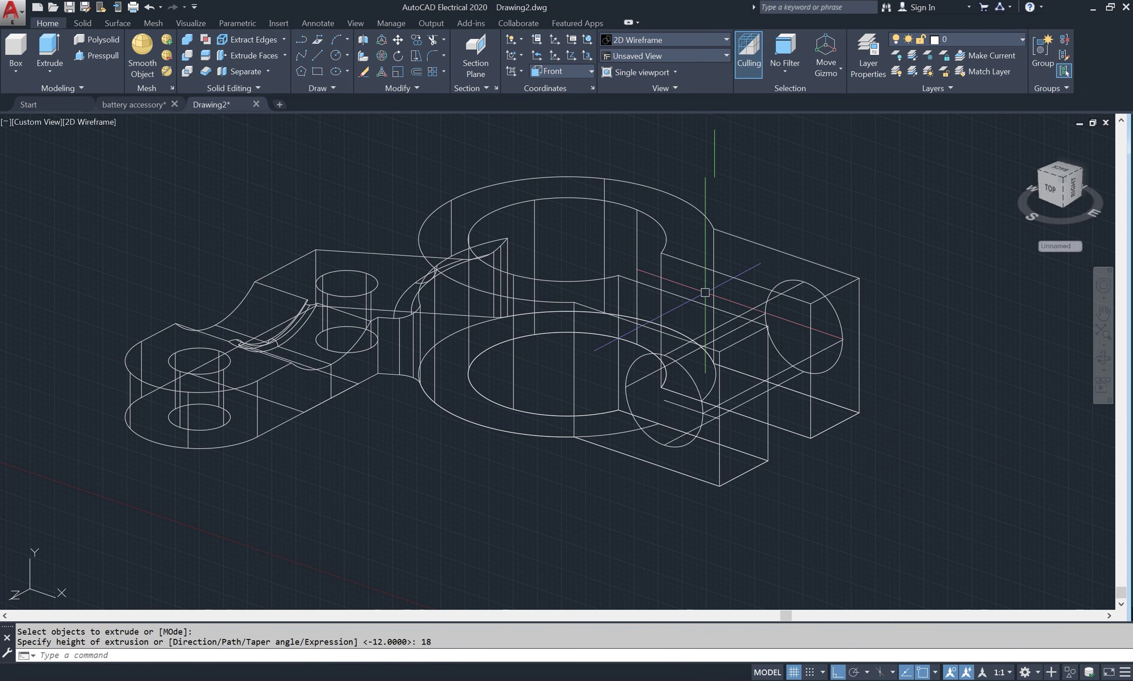
pyautogui.hotkey('alt', 'Tab')
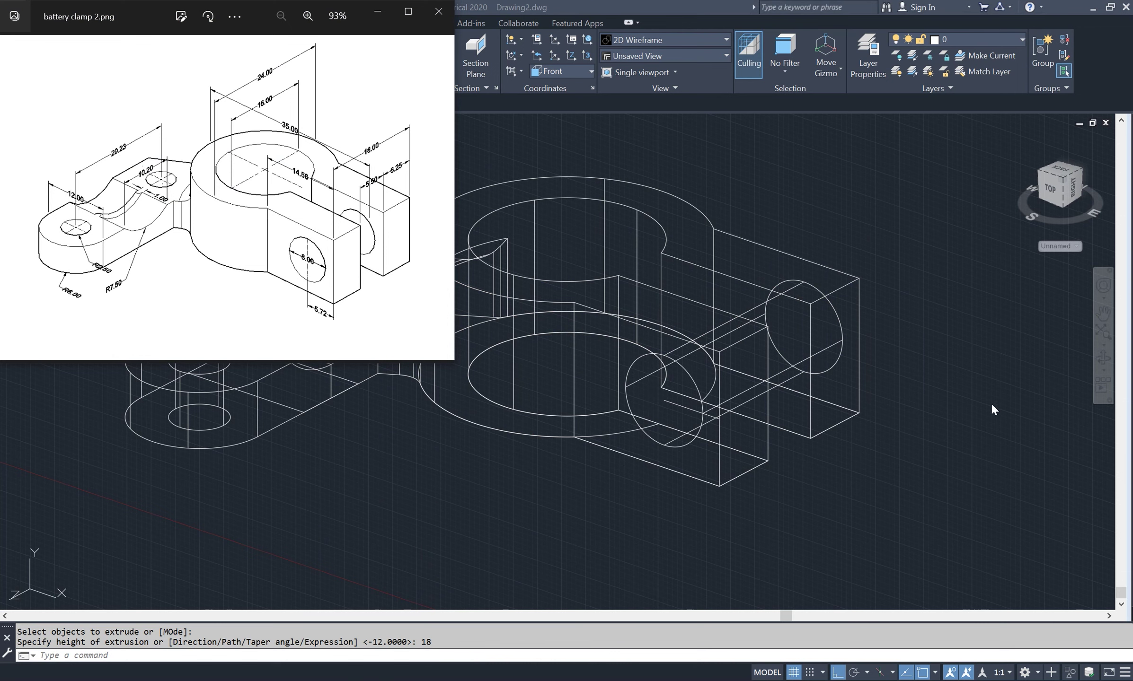
pyautogui.hotkey('alt', 'Tab')
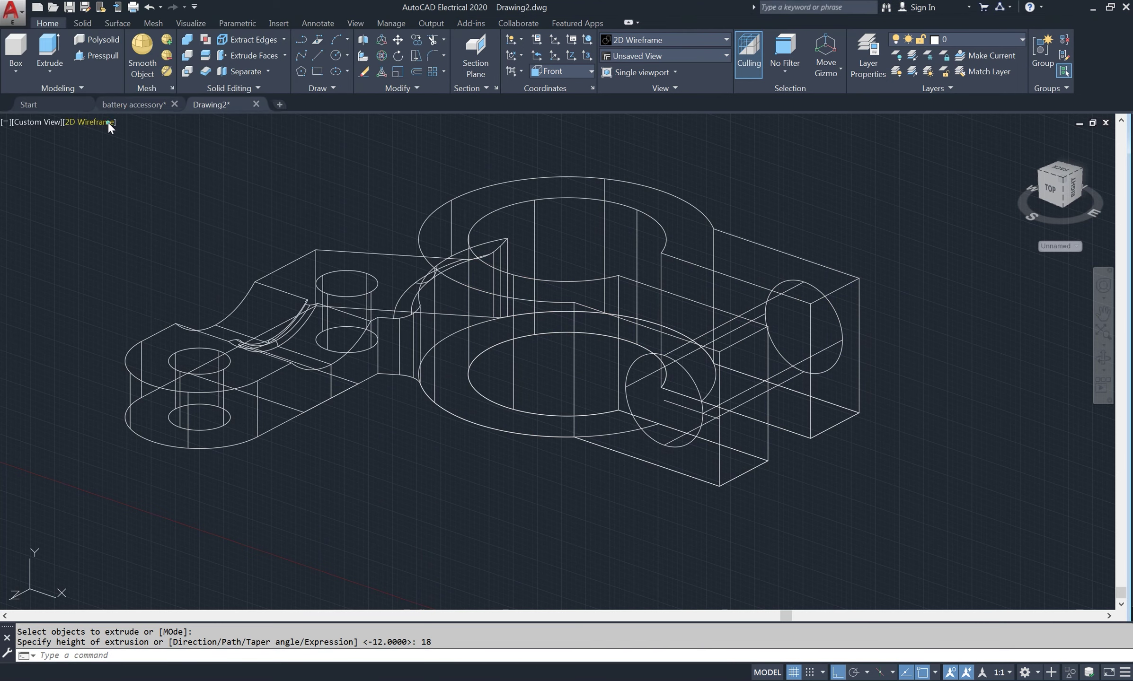
# - Switch the clamp to Shaded, turn the grid off, and orbit to a higher angle
pyautogui.click(108, 122)
pyautogui.click(158, 201)
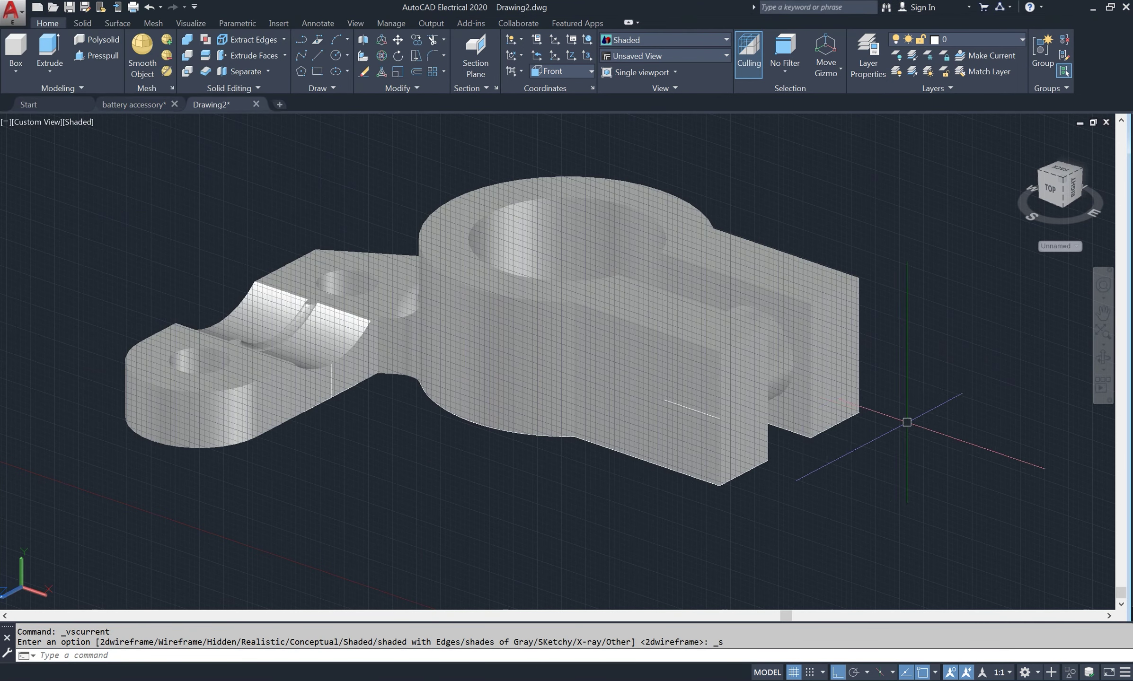
pyautogui.press('F7')
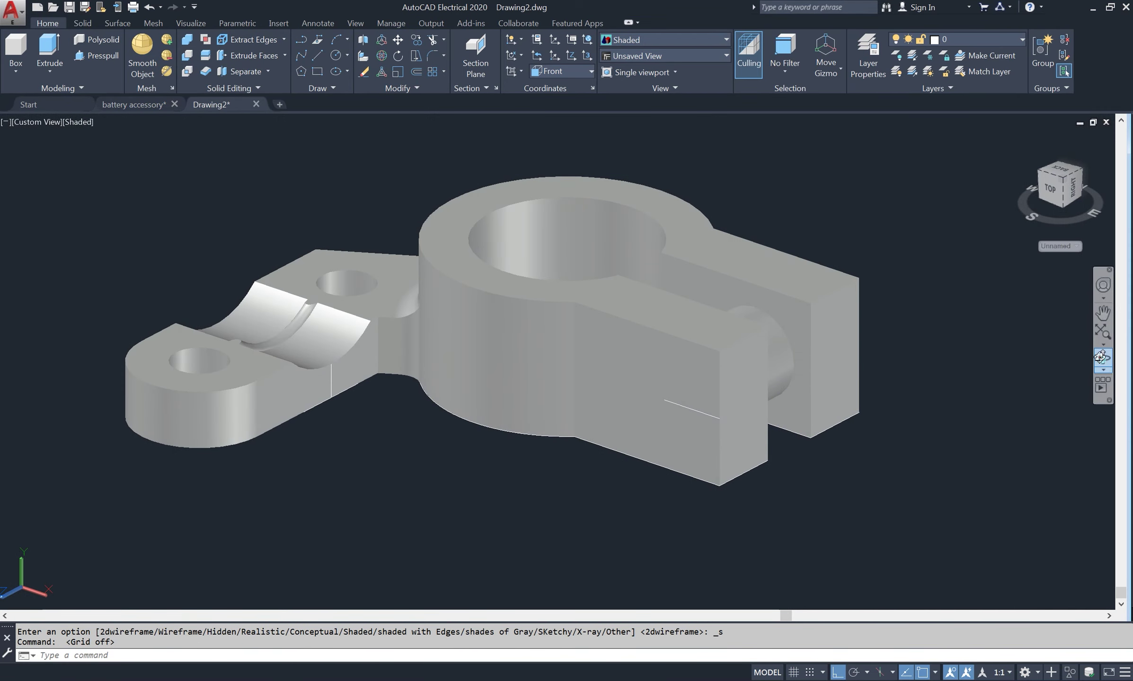
pyautogui.click(1101, 357)
pyautogui.moveTo(857, 316); pyautogui.dragTo(856, 365)
pyautogui.rightClick(821, 225)
pyautogui.click(845, 234)
pyautogui.write('s')
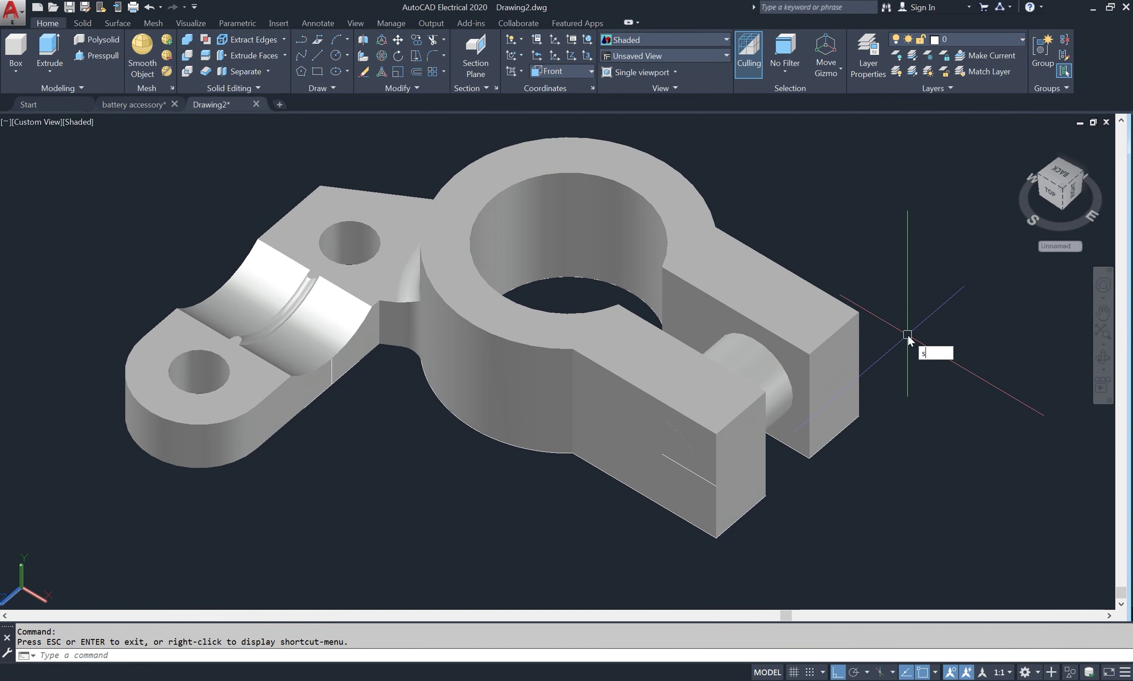
# - Subtract the cylinder from the clamp body to cut the cross bolt hole
pyautogui.write('u')
pyautogui.press('Return')
pyautogui.click(845, 329)
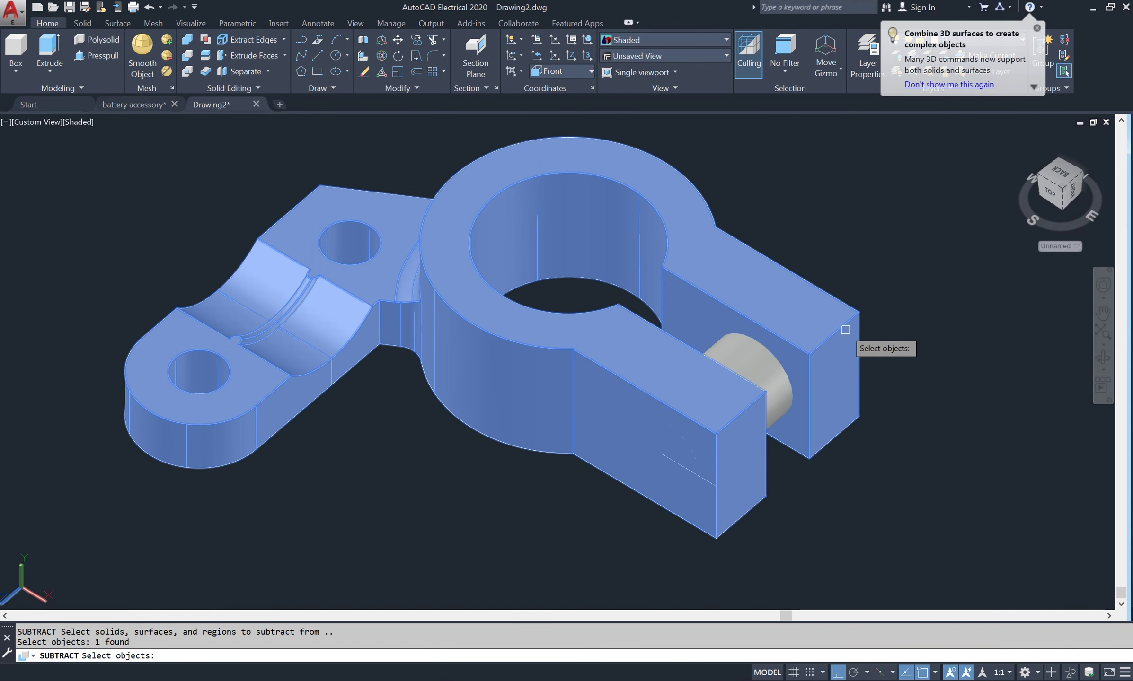
pyautogui.press('Return')
pyautogui.click(755, 364)
pyautogui.press('Return')
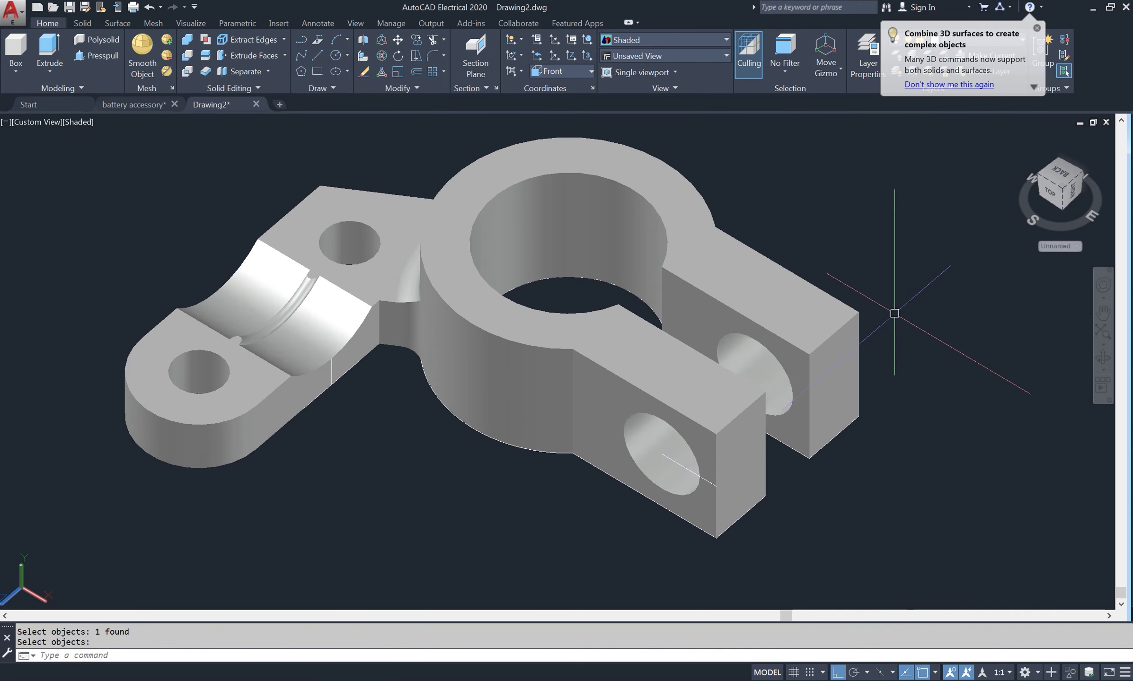
pyautogui.scroll(-3, 791, 253)
pyautogui.scroll(2, 792, 253)
pyautogui.moveTo(792, 253); pyautogui.dragTo(838, 271, button='middle')
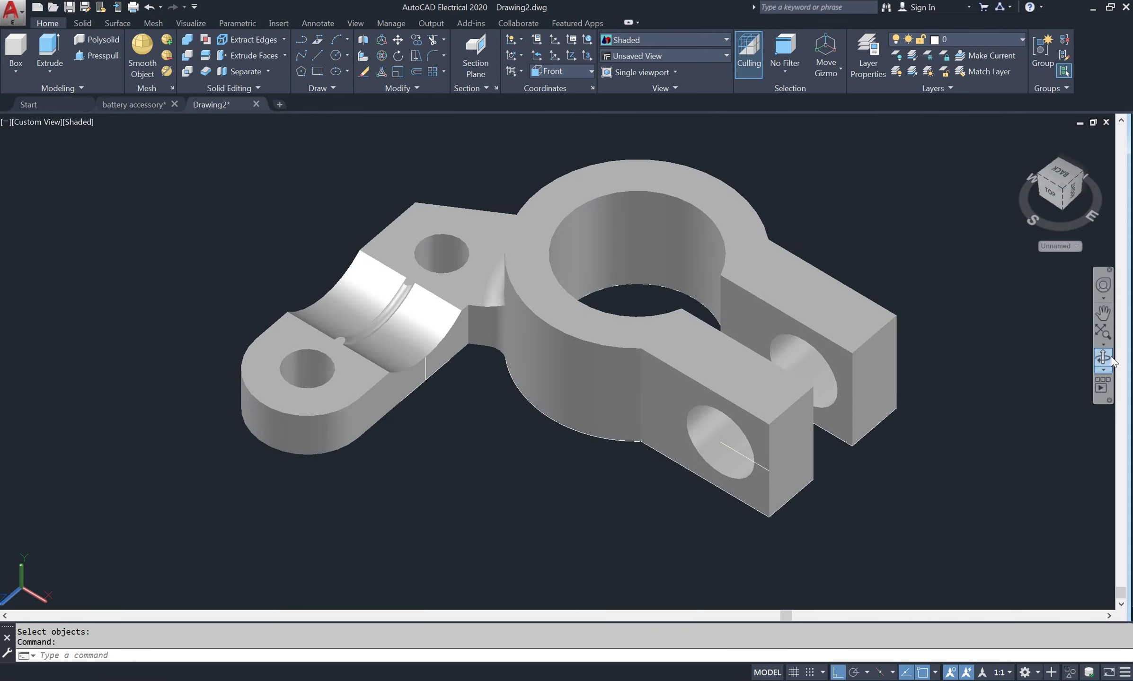
# - Move the clamp solid clear, above the leftover 2D profiles
pyautogui.click(1110, 360)
pyautogui.moveTo(946, 438)
pyautogui.mouseDown()
pyautogui.moveTo(838, 353)
pyautogui.moveTo(730, 374)
pyautogui.moveTo(923, 357)
pyautogui.moveTo(986, 392)
pyautogui.moveTo(954, 429)
pyautogui.moveTo(943, 414)
pyautogui.moveTo(913, 407)
pyautogui.moveTo(640, 397)
pyautogui.moveTo(953, 397)
pyautogui.moveTo(948, 410)
pyautogui.moveTo(862, 416)
pyautogui.moveTo(812, 383)
pyautogui.mouseUp()
pyautogui.rightClick(390, 125)
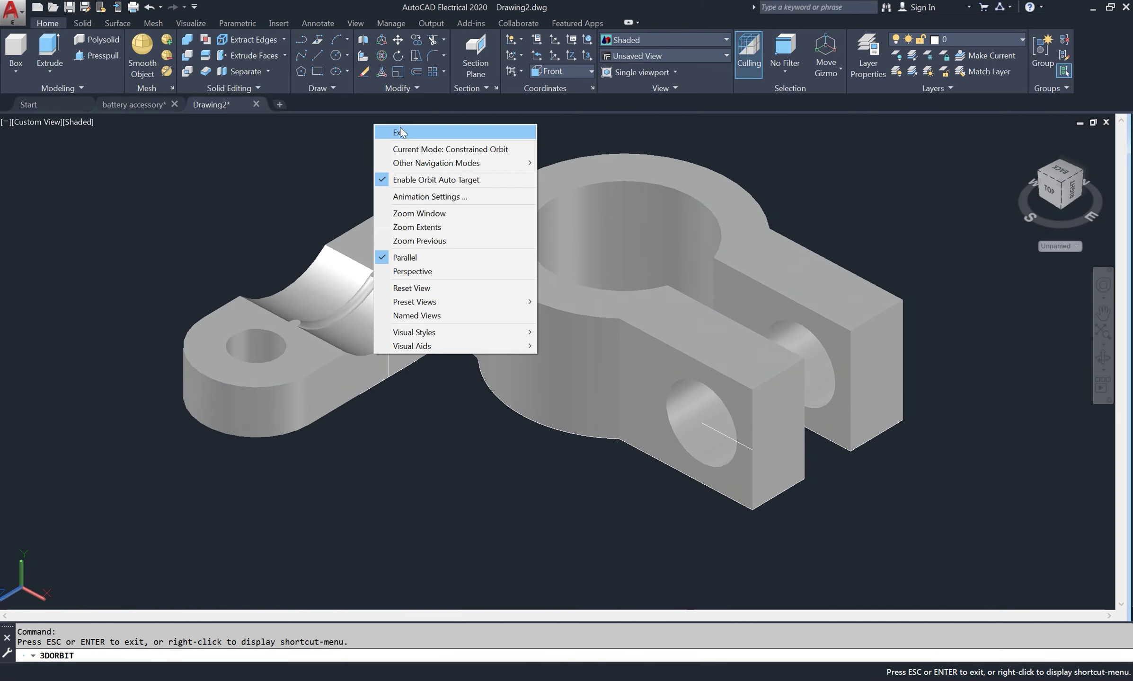
pyautogui.click(393, 130)
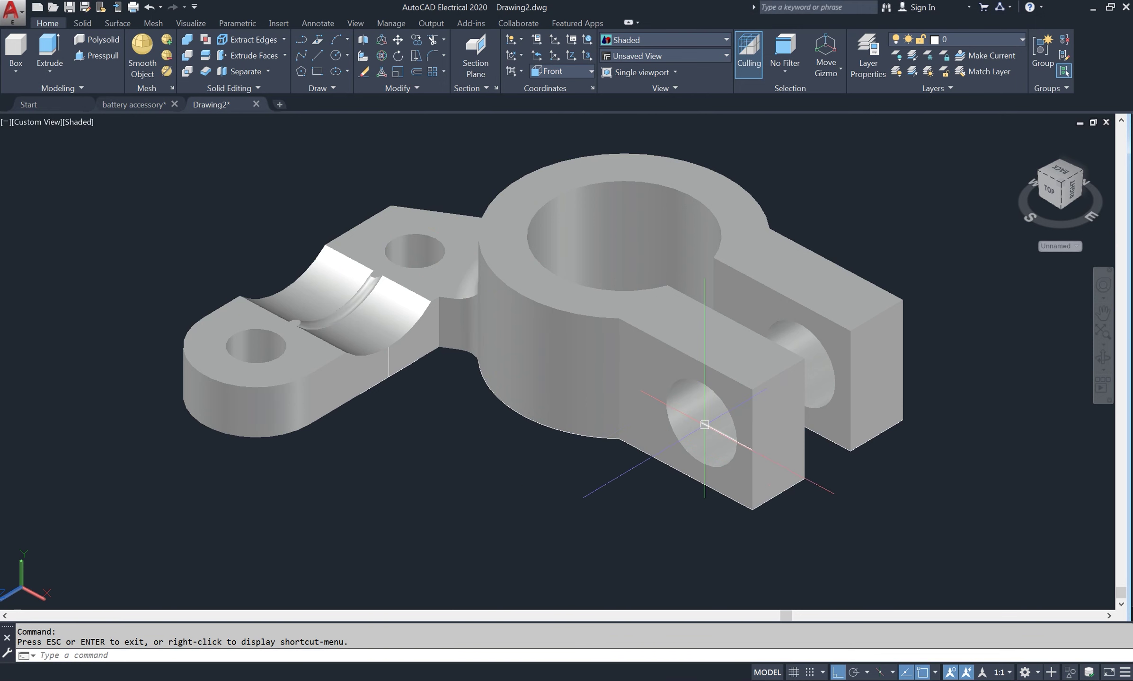
pyautogui.scroll(-2, 531, 481)
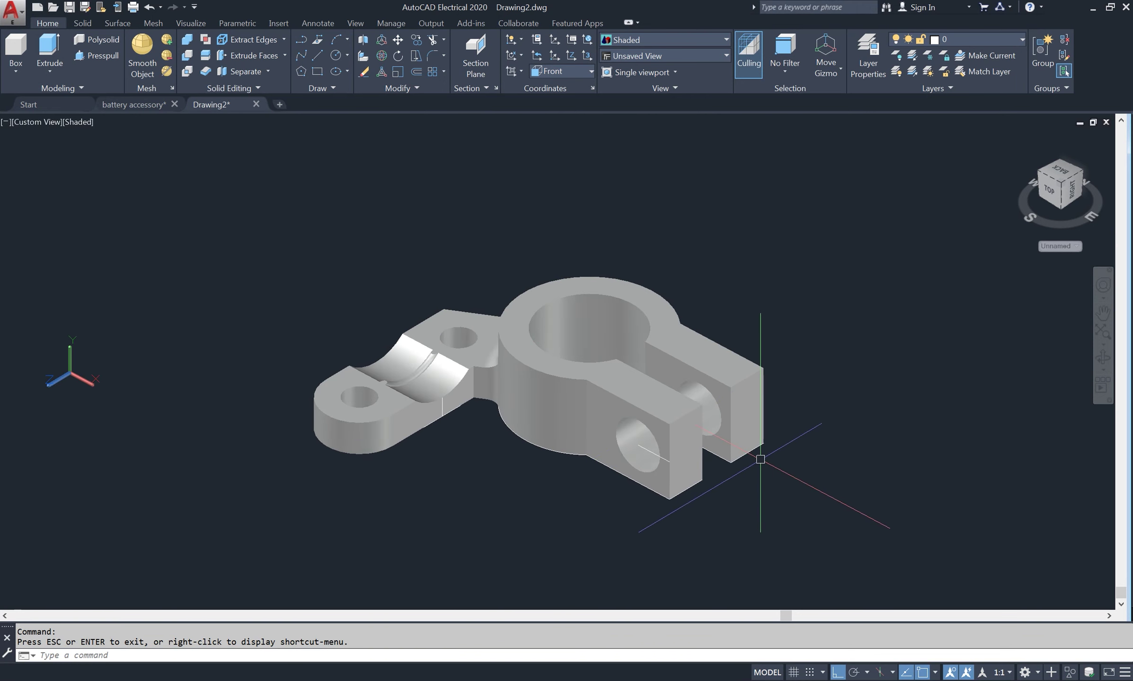
pyautogui.write('m')
pyautogui.press('Return')
pyautogui.click(696, 459)
pyautogui.press('Return')
pyautogui.click(811, 485)
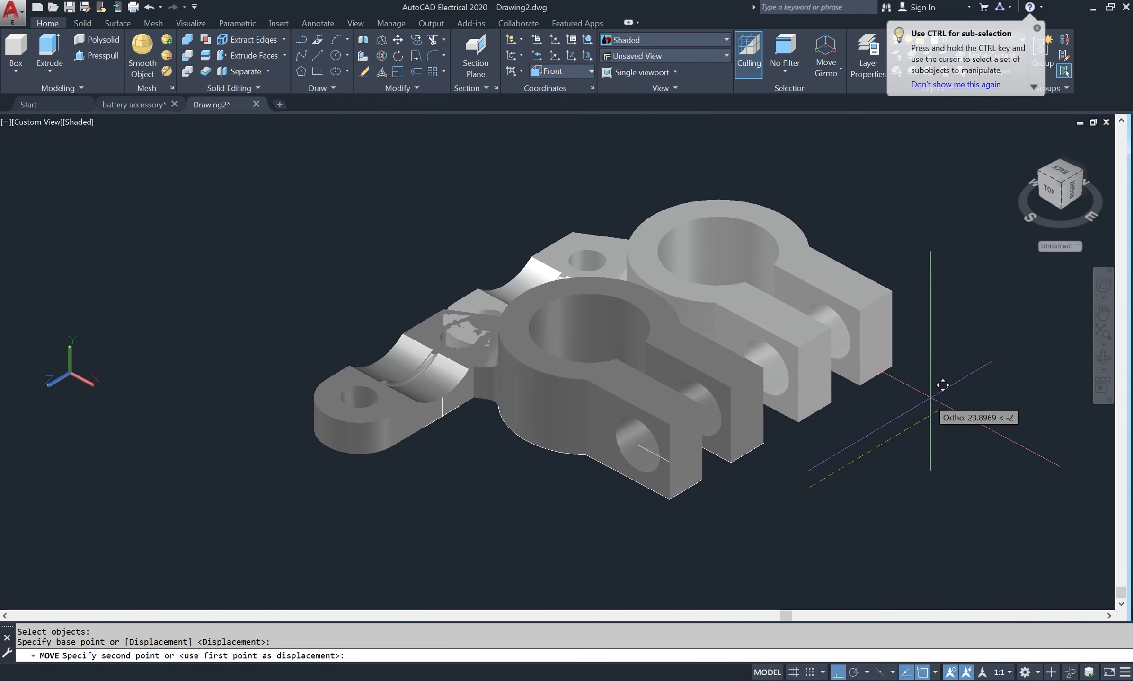
pyautogui.click(965, 374)
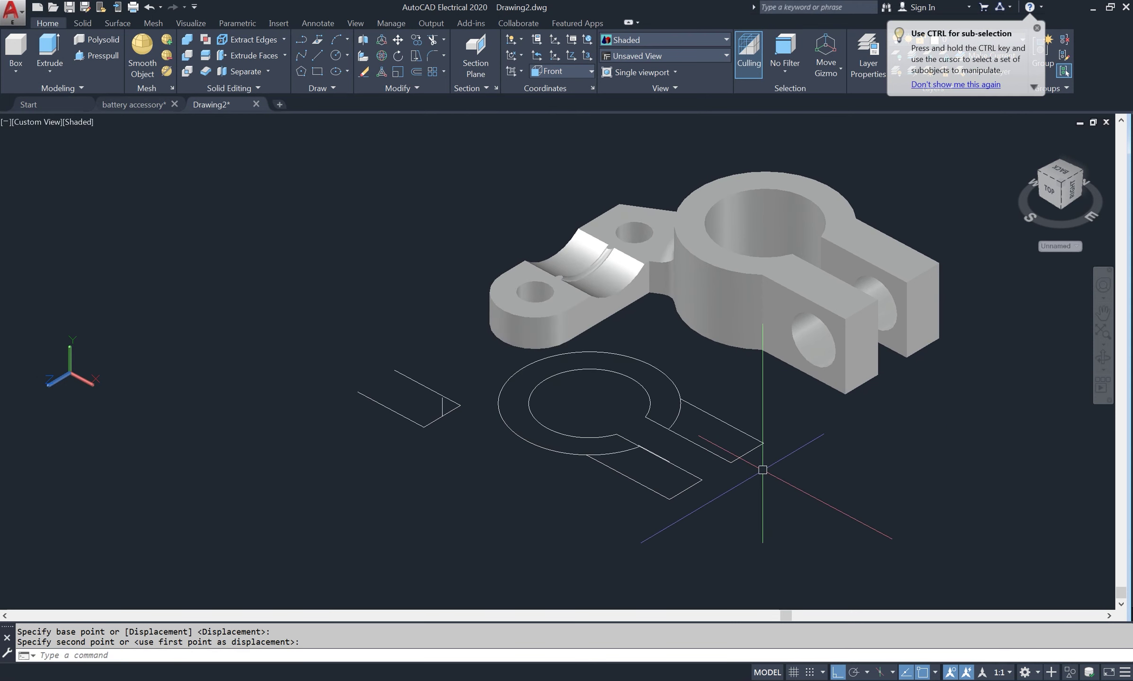
# - Erase the leftover profile lines using three selection windows
pyautogui.write('e')
pyautogui.press('Return')
pyautogui.click(696, 373)
pyautogui.click(456, 611)
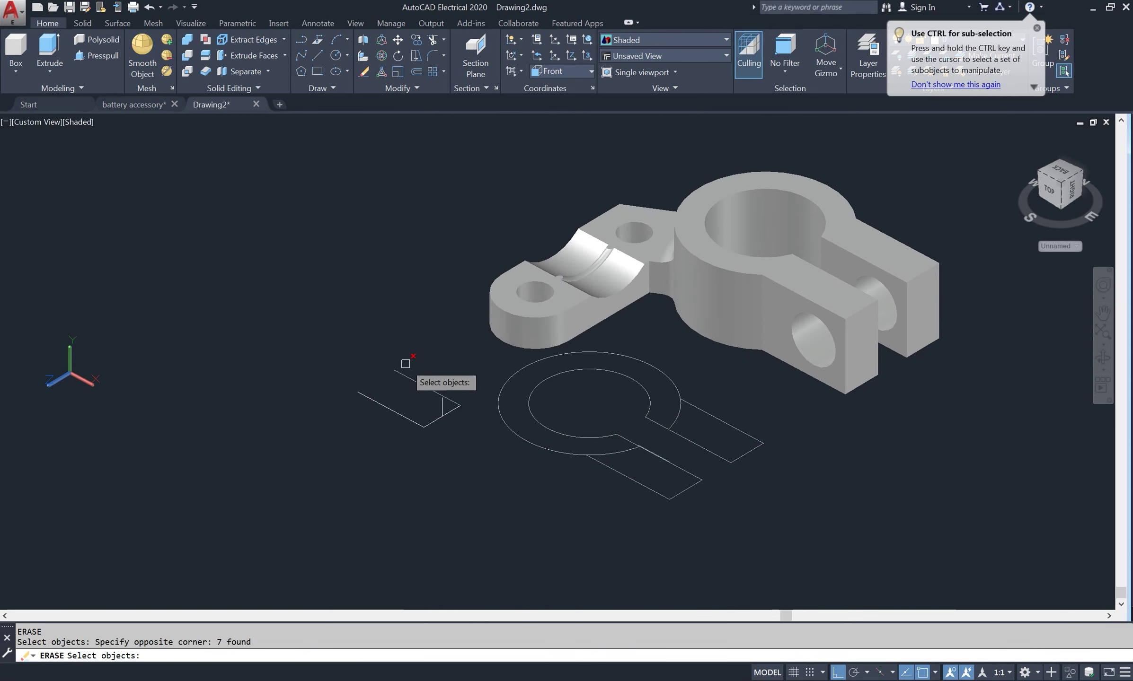
pyautogui.click(437, 353)
pyautogui.click(332, 501)
pyautogui.click(468, 381)
pyautogui.click(332, 509)
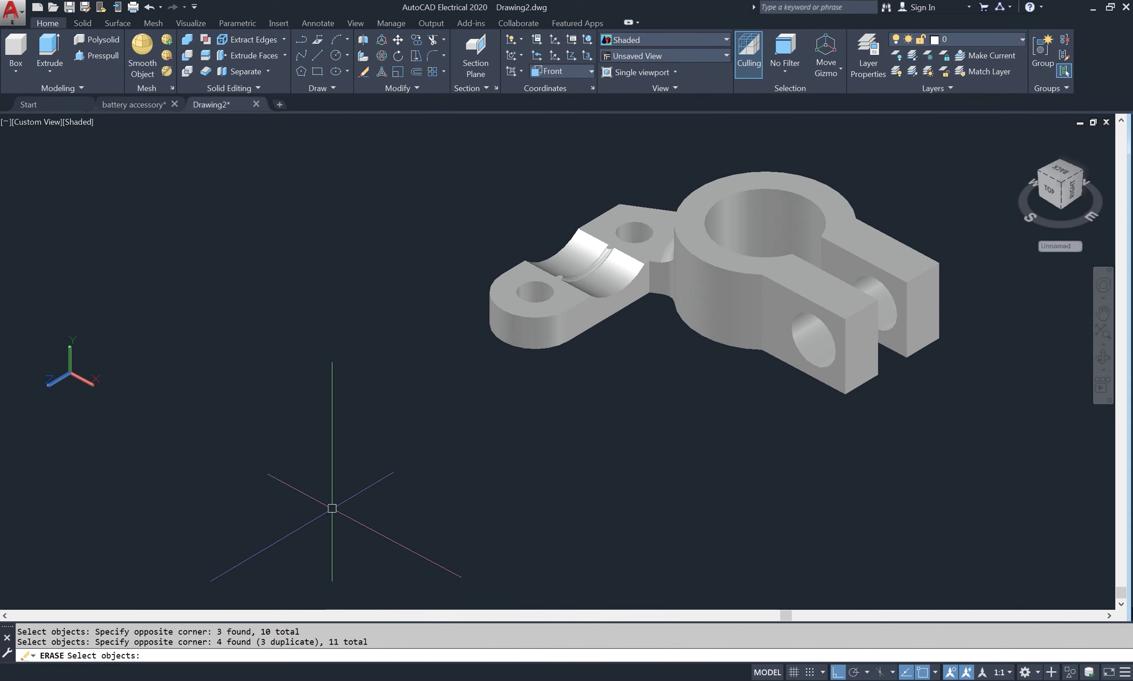
pyautogui.press('Return')
pyautogui.scroll(-2, 411, 561)
pyautogui.scroll(2, 753, 361)
pyautogui.scroll(2, 804, 357)
# - Pan the clamp right and down, glancing at the reference image in between
pyautogui.scroll(1, 835, 354)
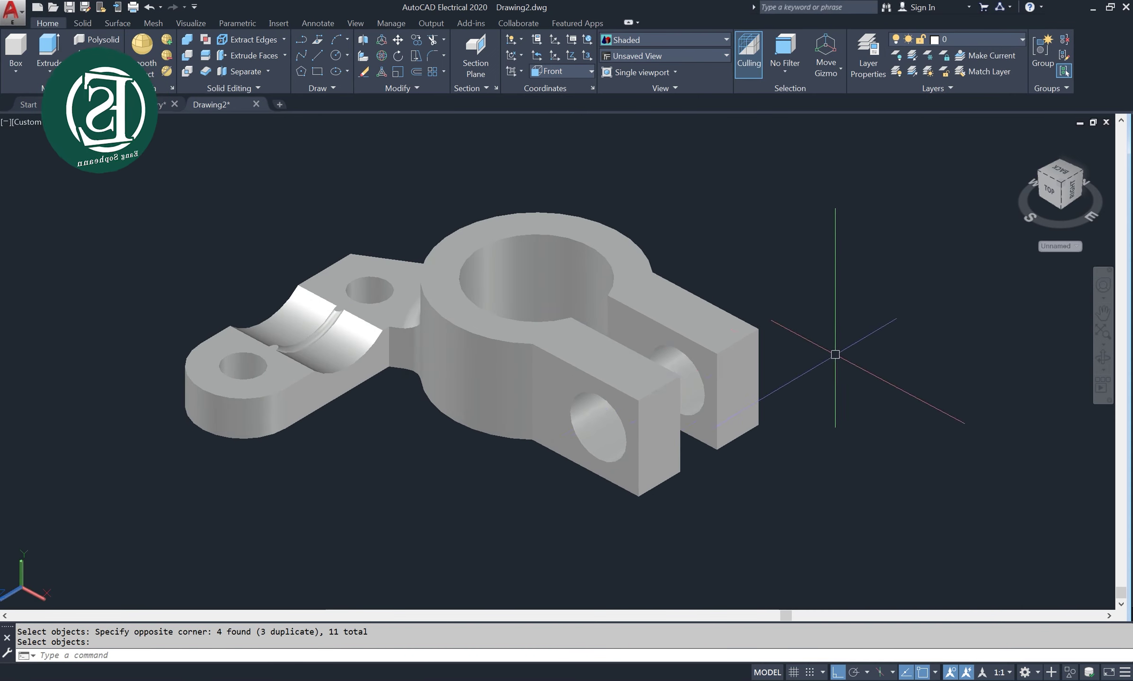
pyautogui.scroll(1, 835, 355)
pyautogui.press('Return')
pyautogui.scroll(-1, 914, 331)
pyautogui.scroll(-1, 935, 332)
pyautogui.scroll(2, 925, 324)
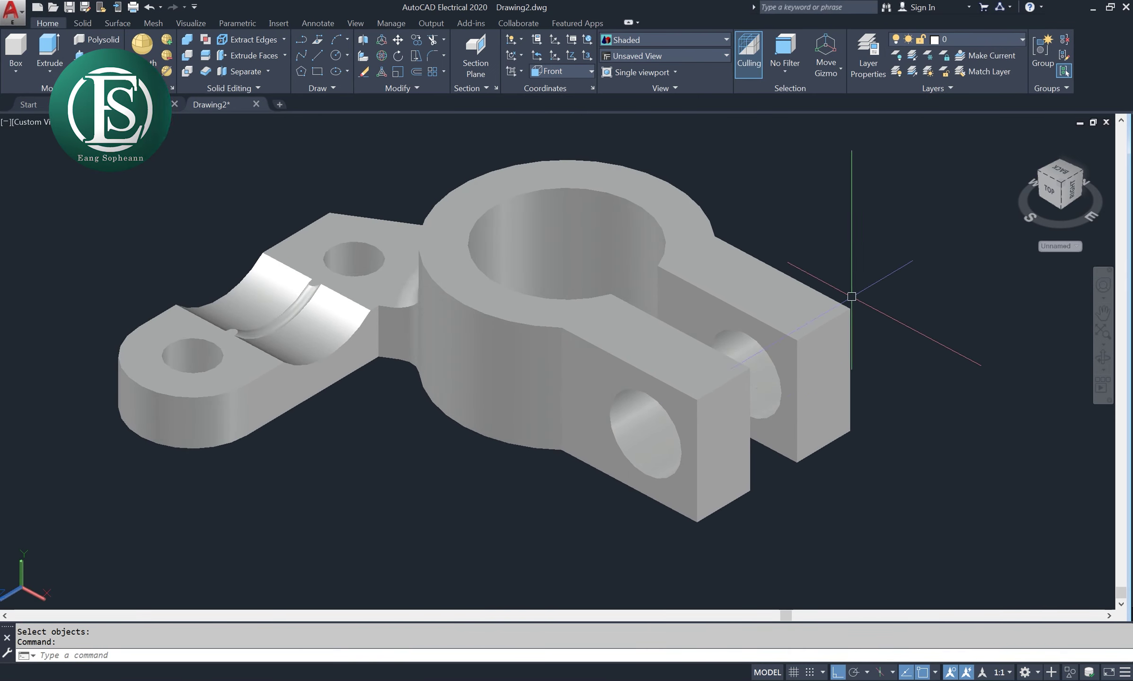
pyautogui.moveTo(851, 297); pyautogui.dragTo(994, 316, button='middle')
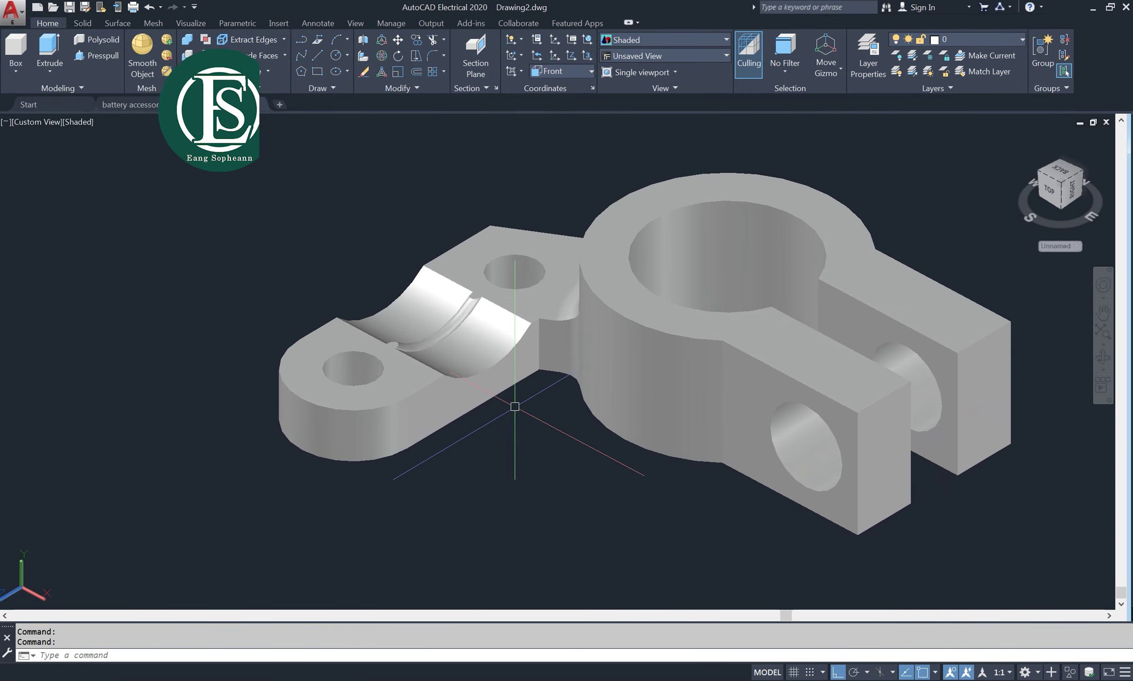
pyautogui.hotkey('alt', 'Tab')
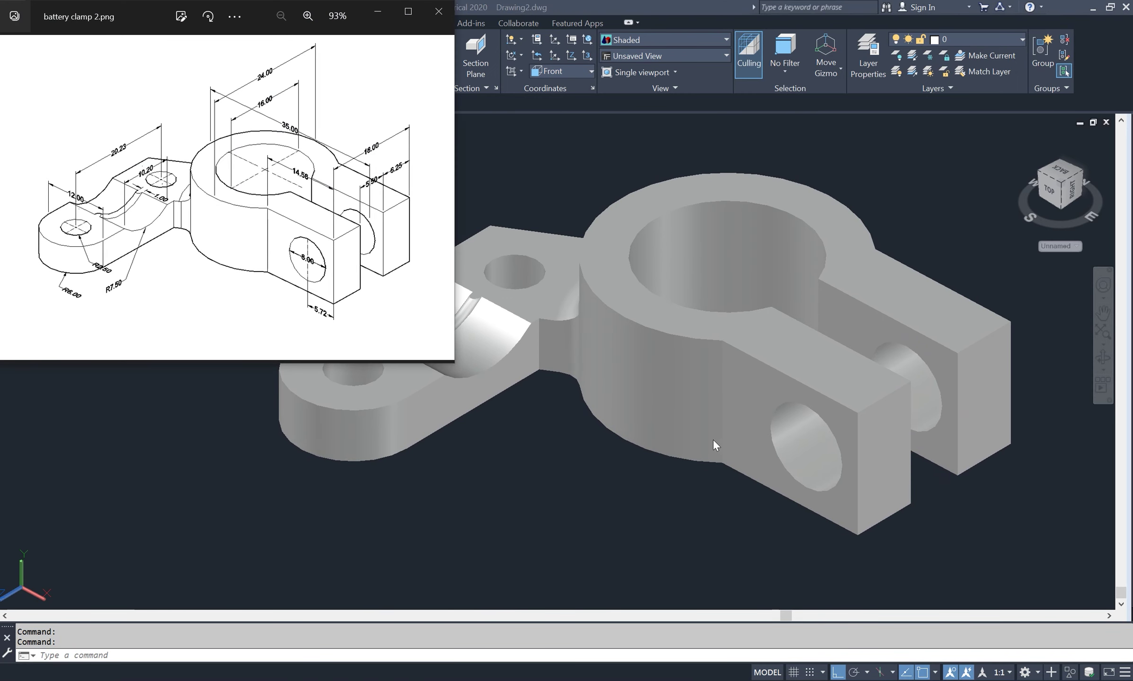
pyautogui.hotkey('alt', 'Tab')
pyautogui.click(1103, 314)
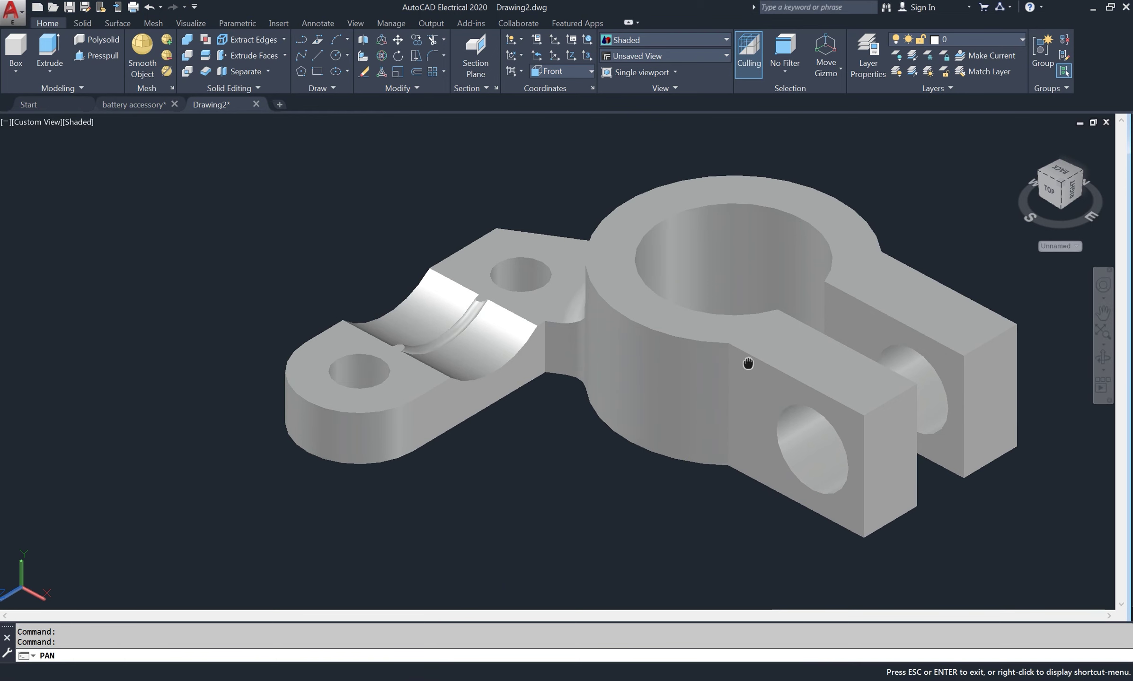
pyautogui.moveTo(745, 362); pyautogui.dragTo(808, 382)
pyautogui.rightClick(474, 191)
pyautogui.click(503, 191)
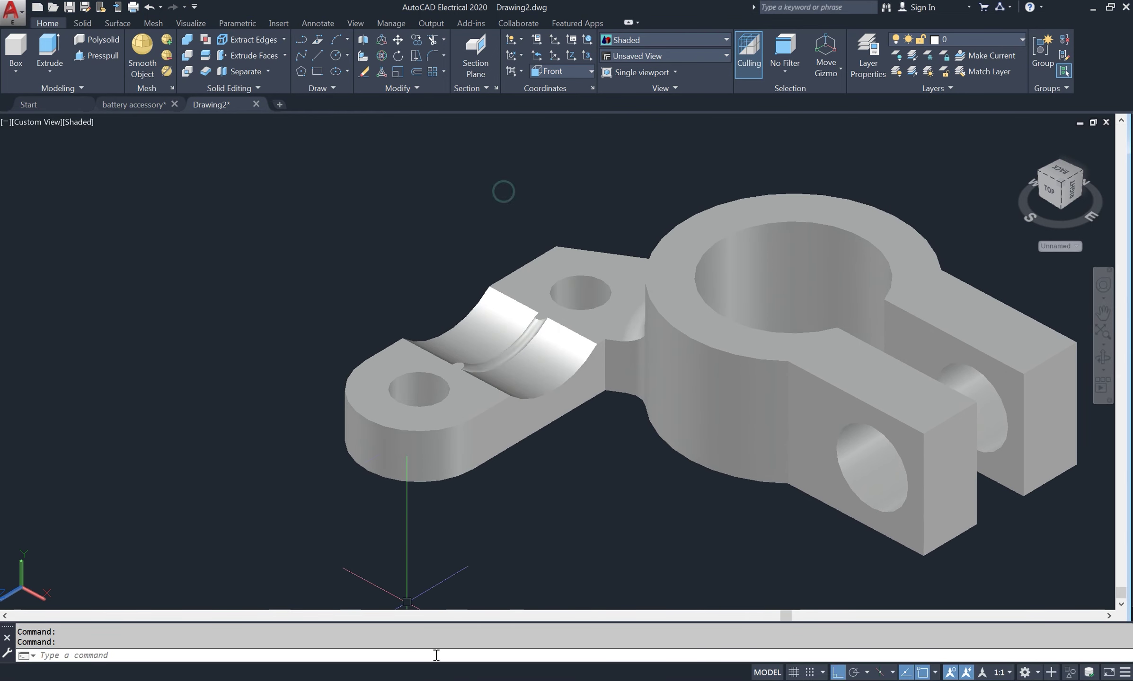
# - Set the UCS back to World and compare the clamp with battery clamp 2.png
pyautogui.hotkey('alt', 'Tab')
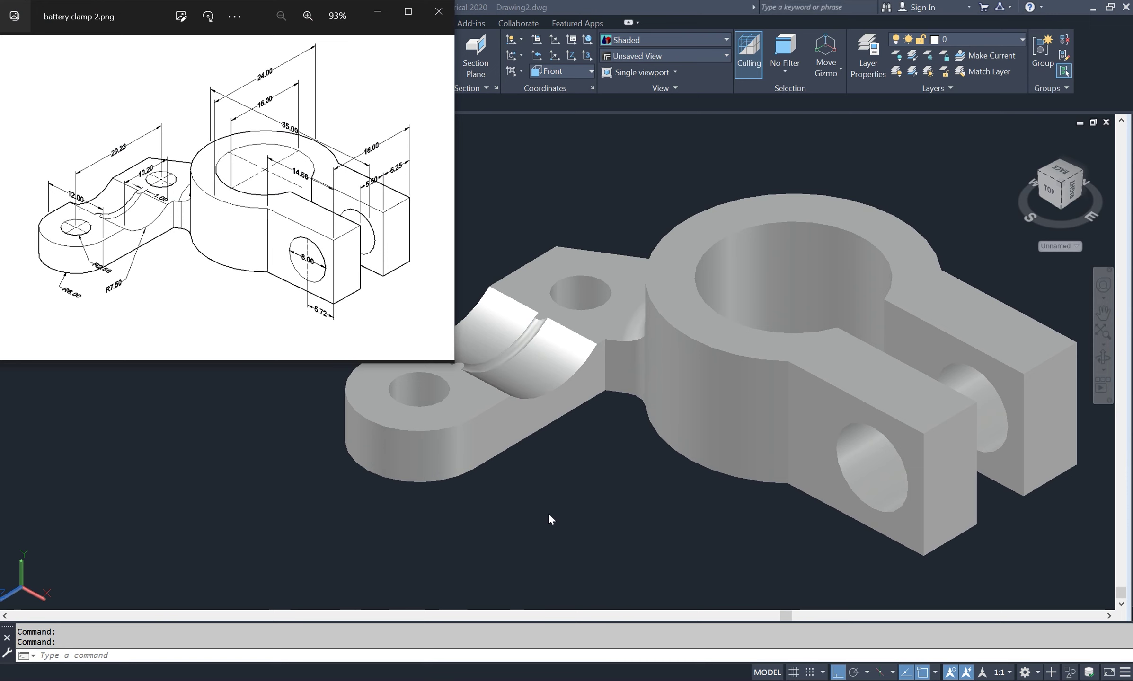
pyautogui.scroll(-1, 508, 175)
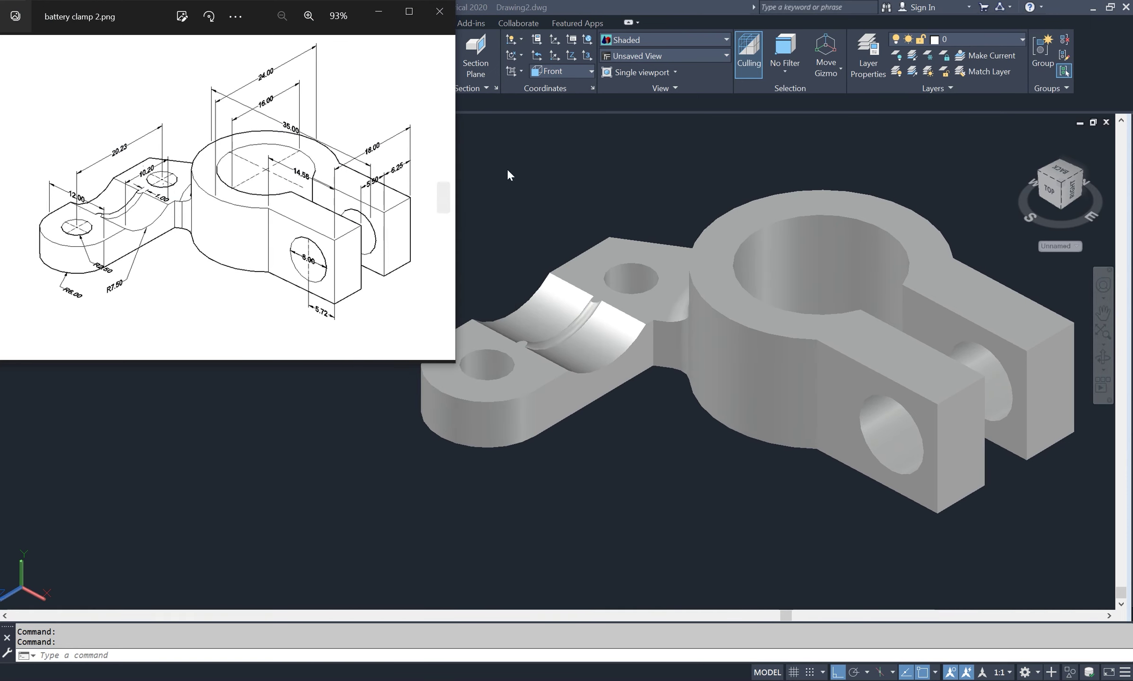
pyautogui.click(586, 72)
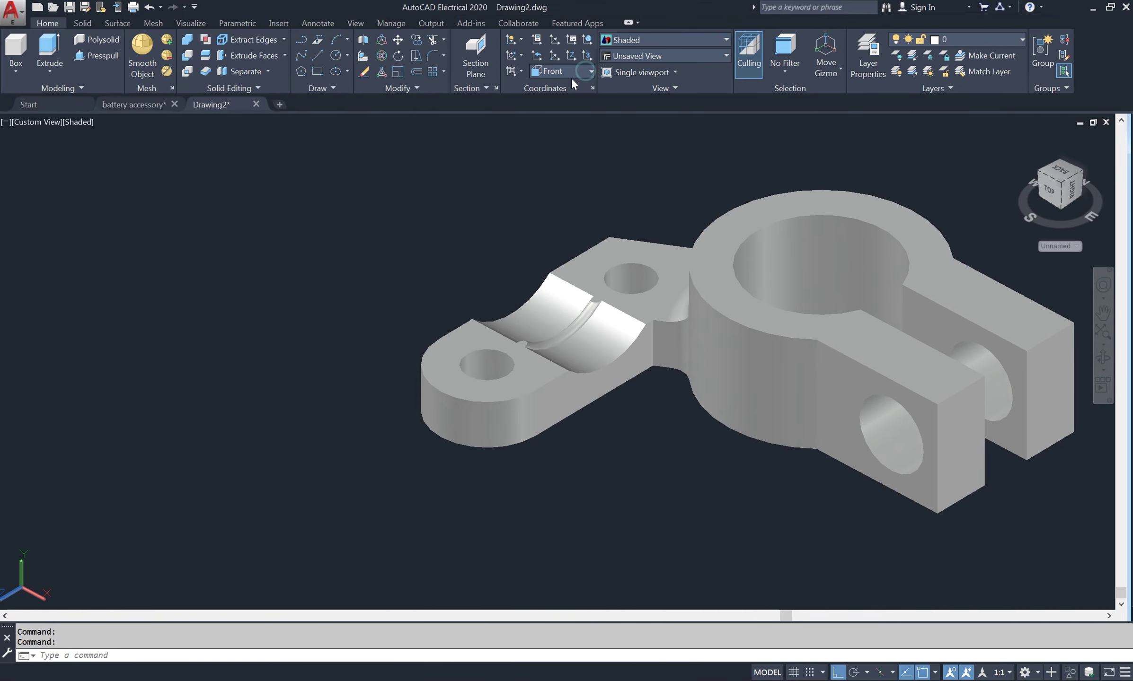
pyautogui.click(582, 71)
pyautogui.click(561, 86)
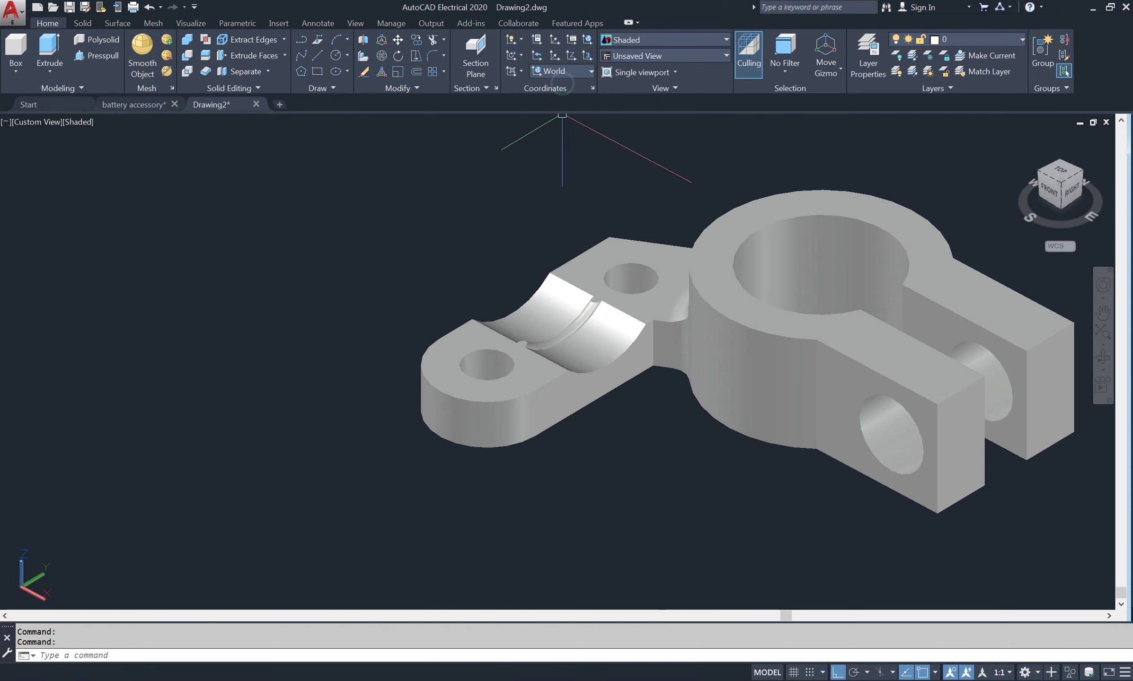
pyautogui.hotkey('alt', 'Tab')
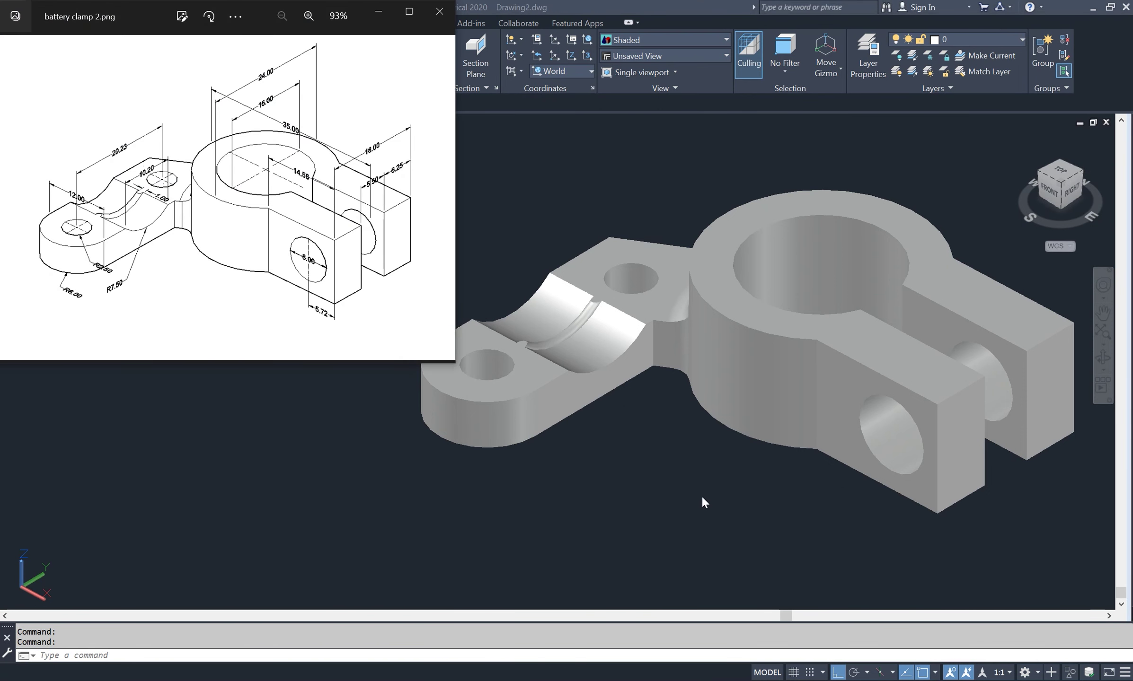